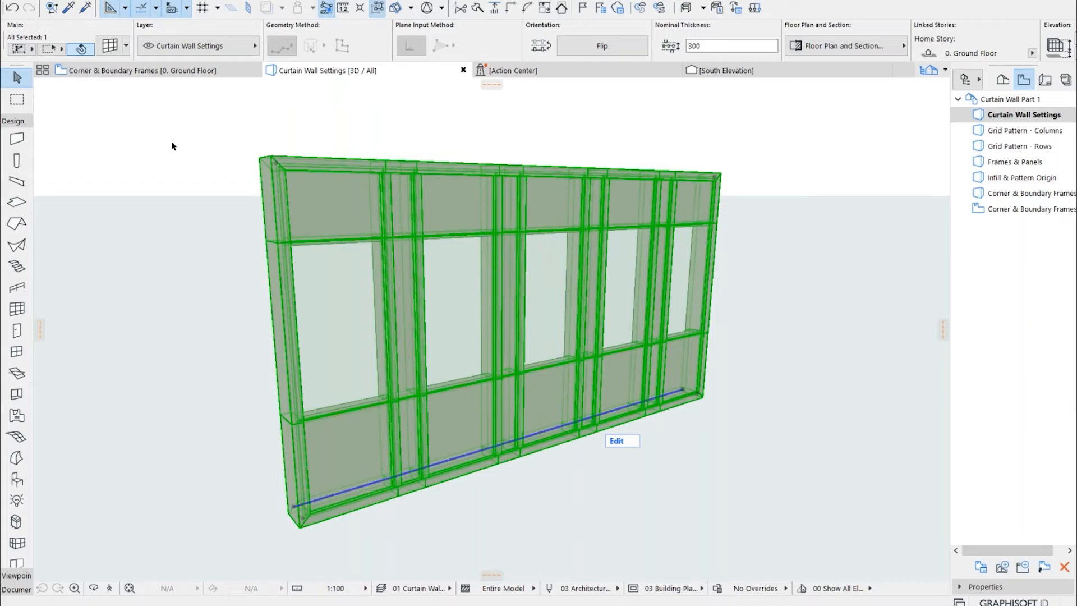
Open the selected curtain wall's settings and examine its system-level geometry and slant angle
click(114, 49)
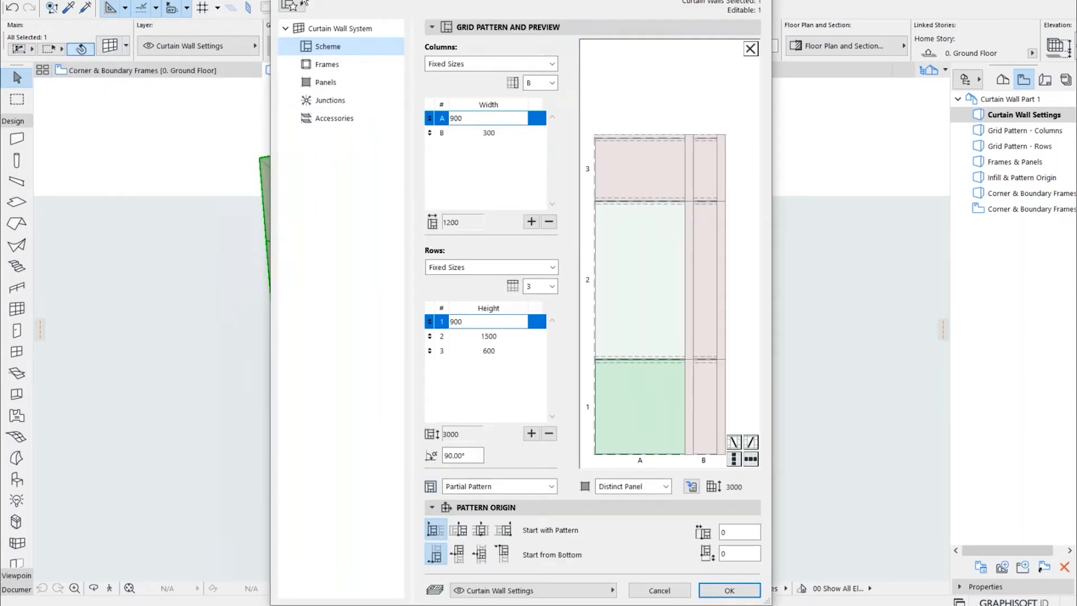
drag(404, 1, 384, 2)
click(306, 32)
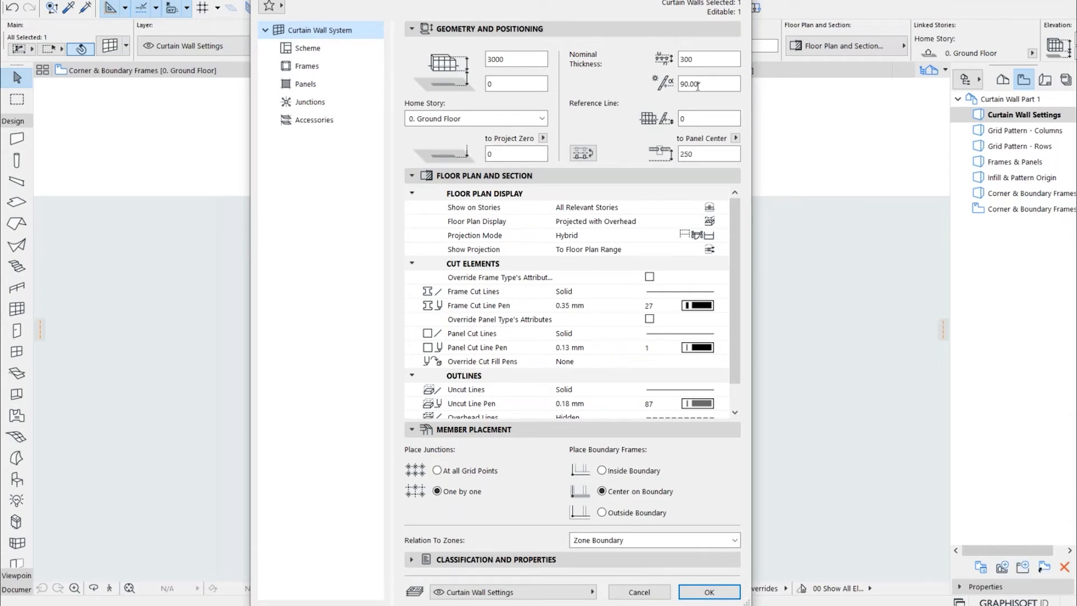
drag(698, 84, 682, 84)
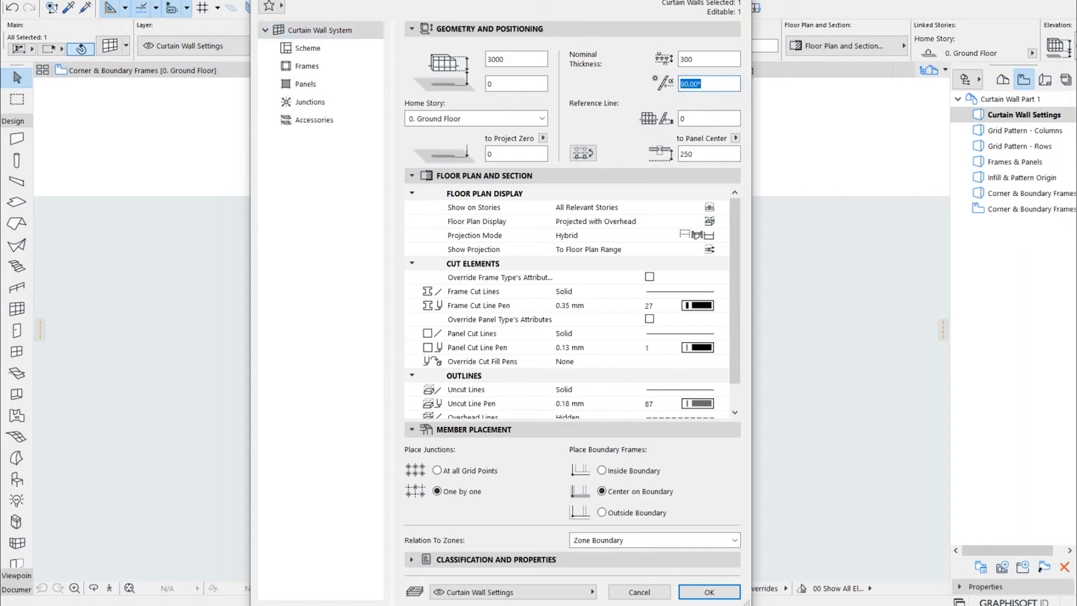
click(717, 90)
double_click(695, 84)
Examine the curtain wall's reference line offset, offset reference options, nominal thickness and zone relation options
double_click(691, 116)
click(736, 139)
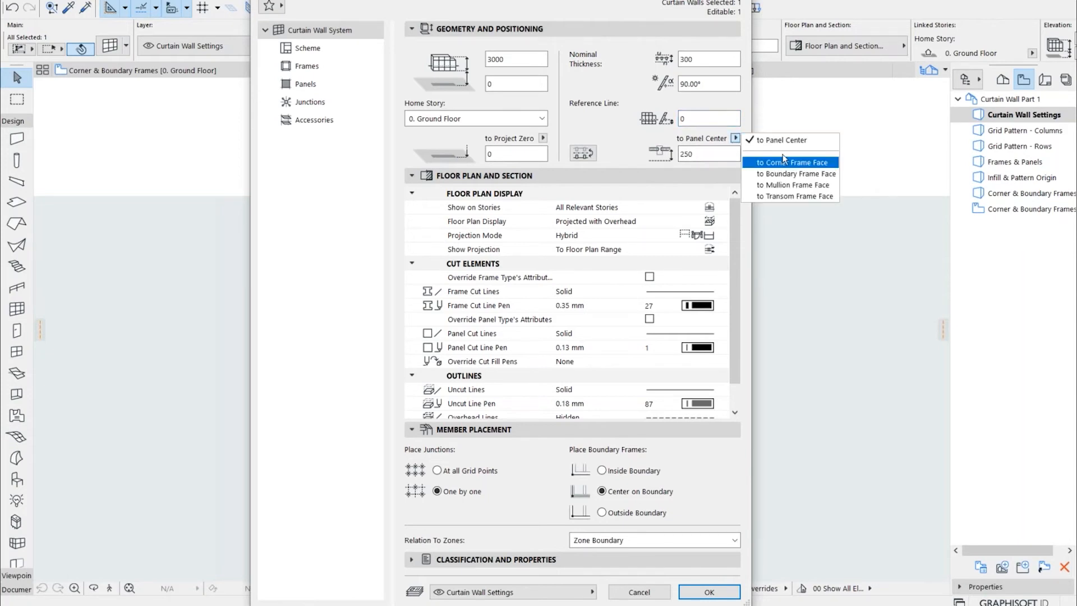
click(637, 148)
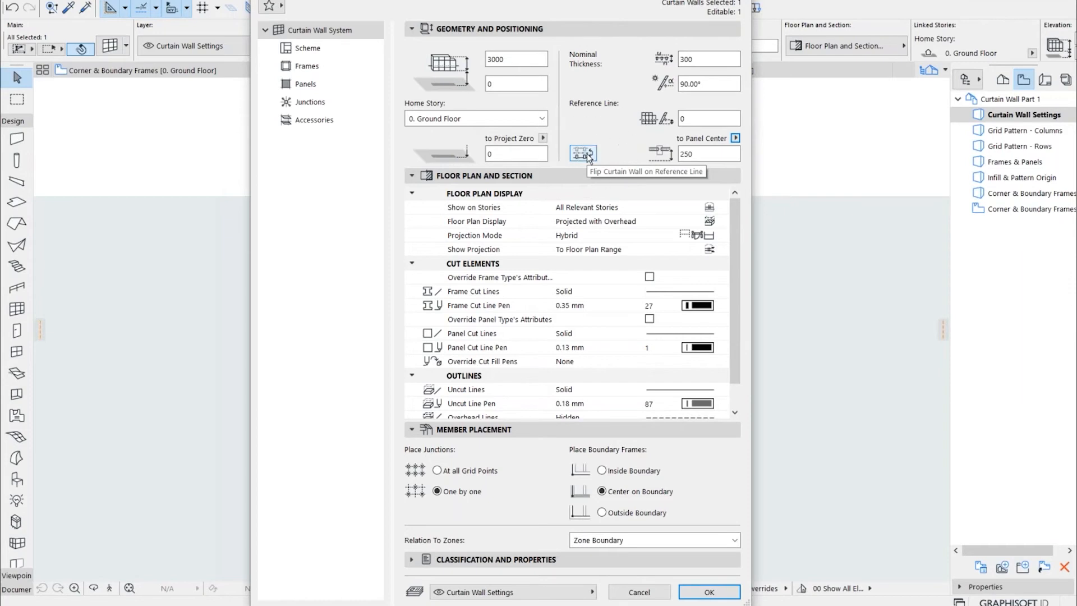
drag(710, 61, 607, 46)
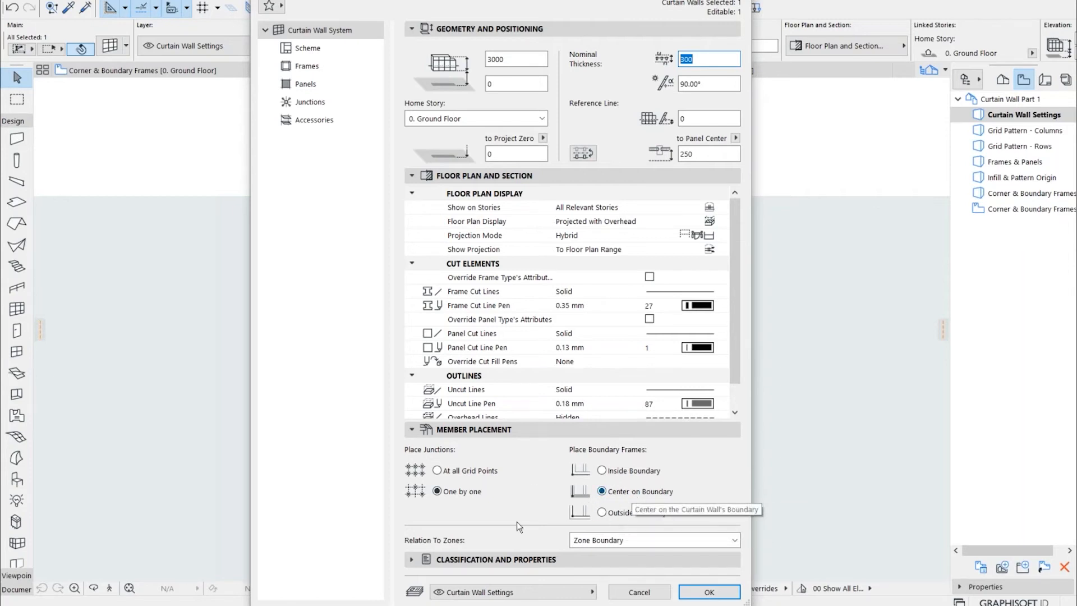
click(607, 542)
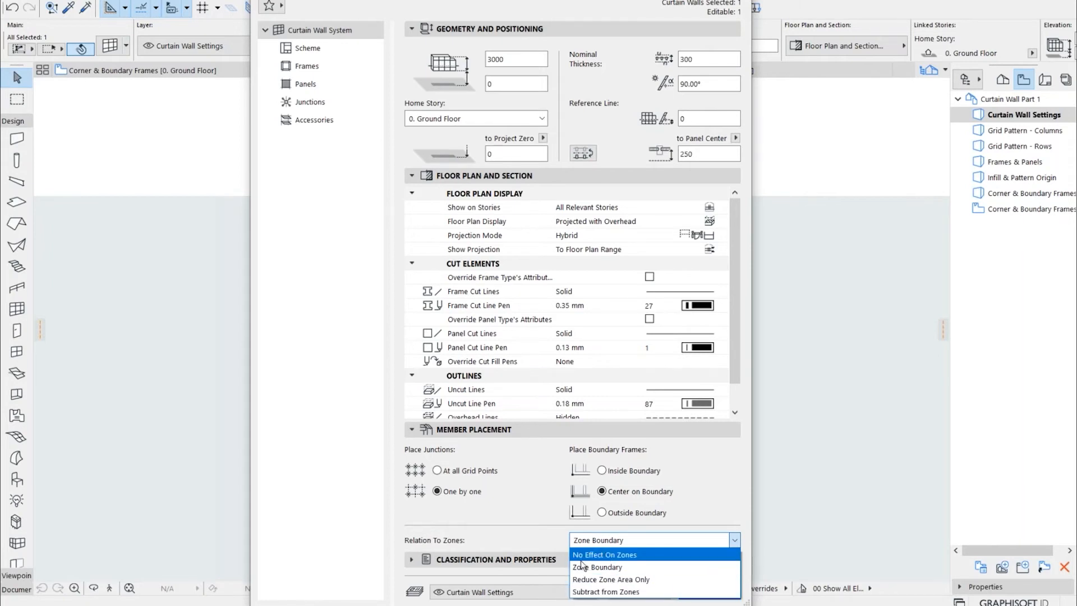
click(536, 541)
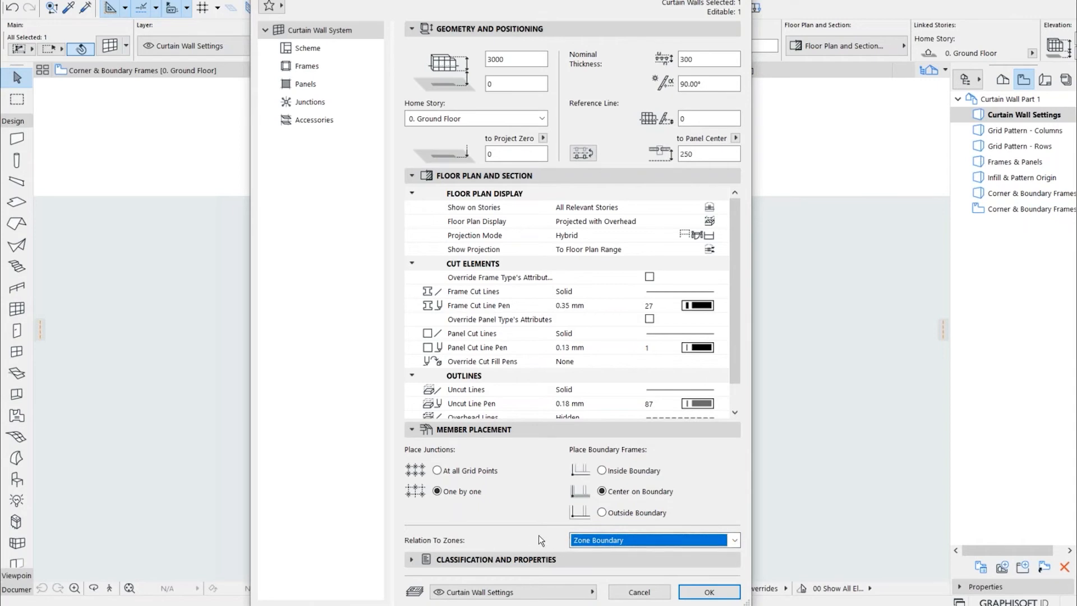
Examine the scheme's column widths for A and B and the heights of its three rows
click(312, 52)
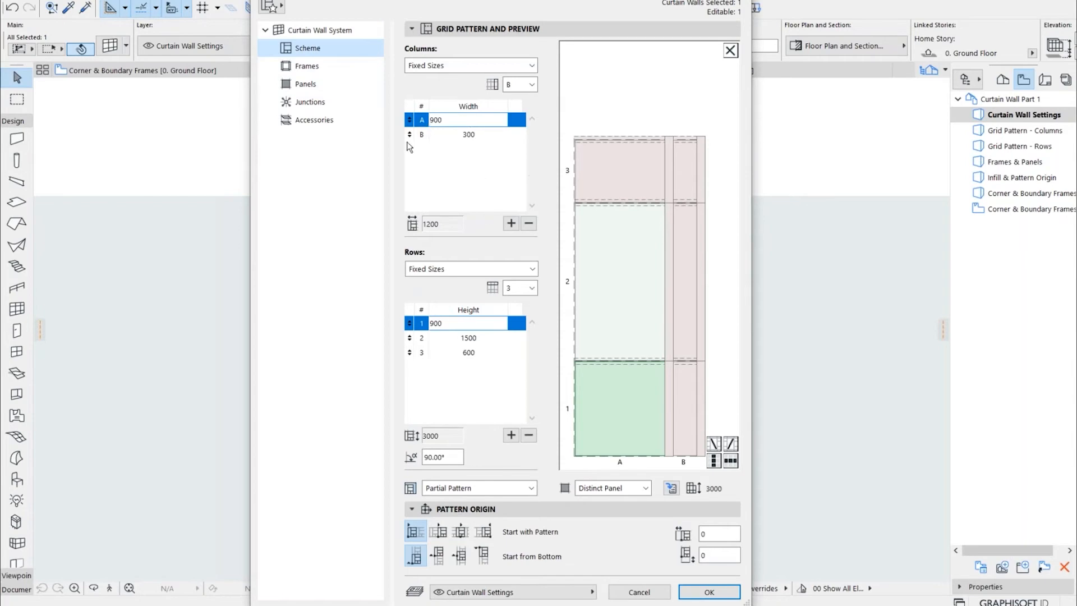
click(465, 133)
click(475, 121)
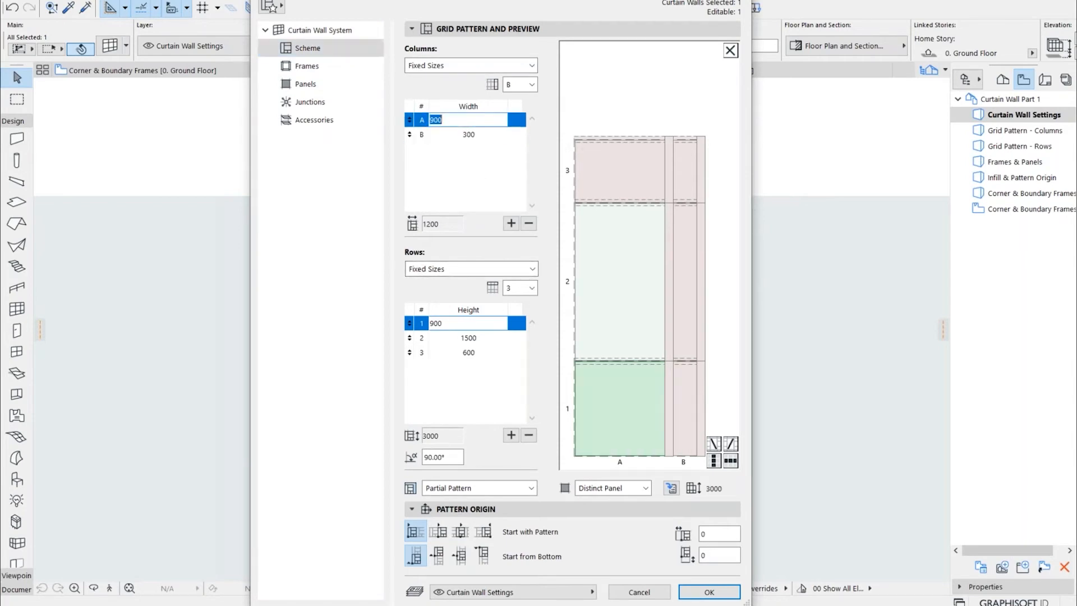
click(471, 133)
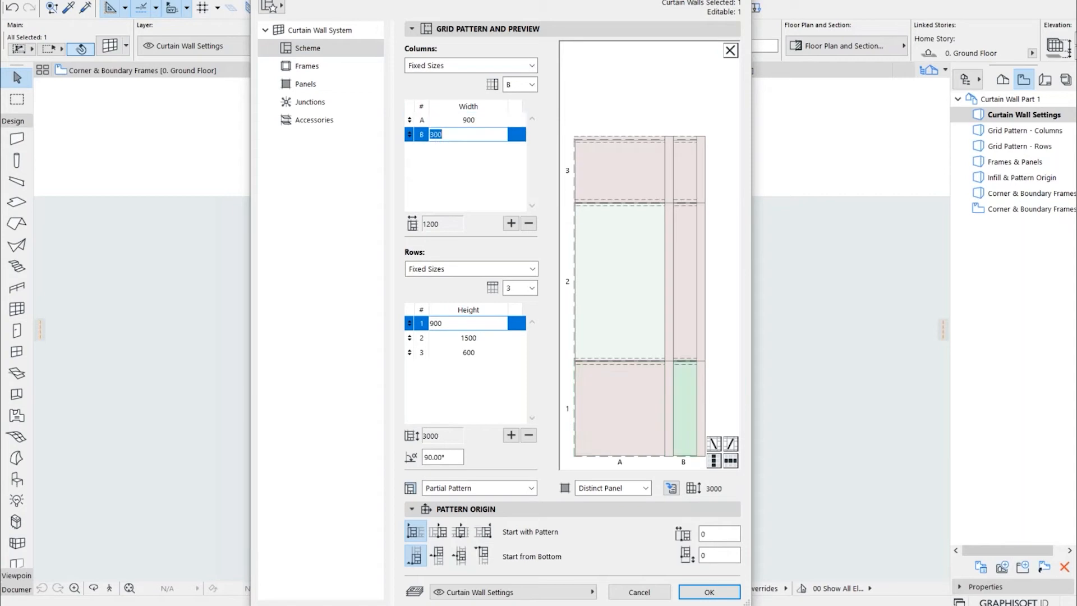
click(478, 120)
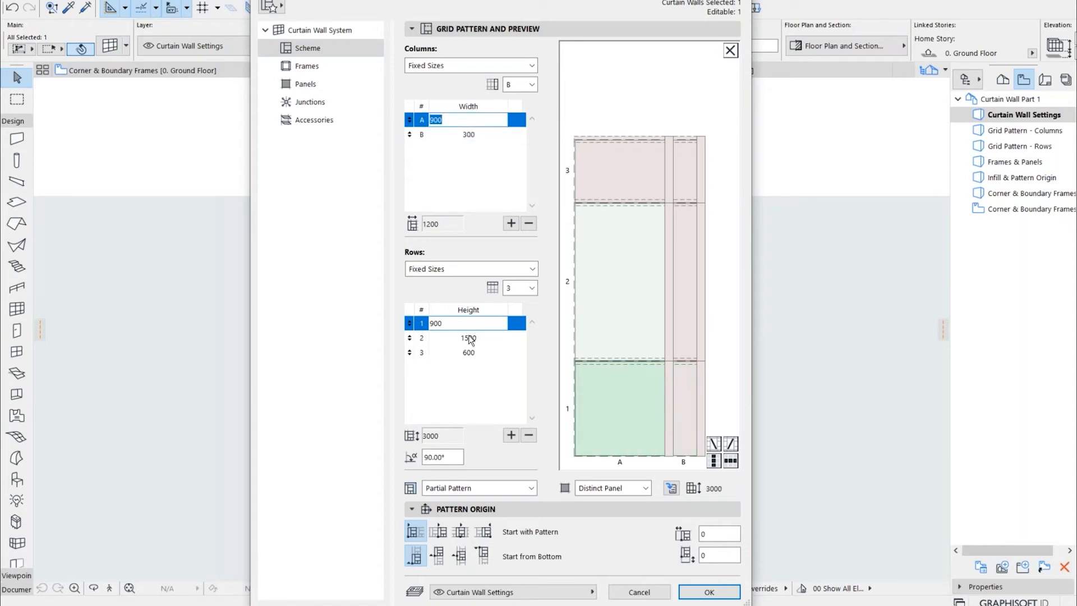
click(483, 352)
click(482, 339)
click(476, 323)
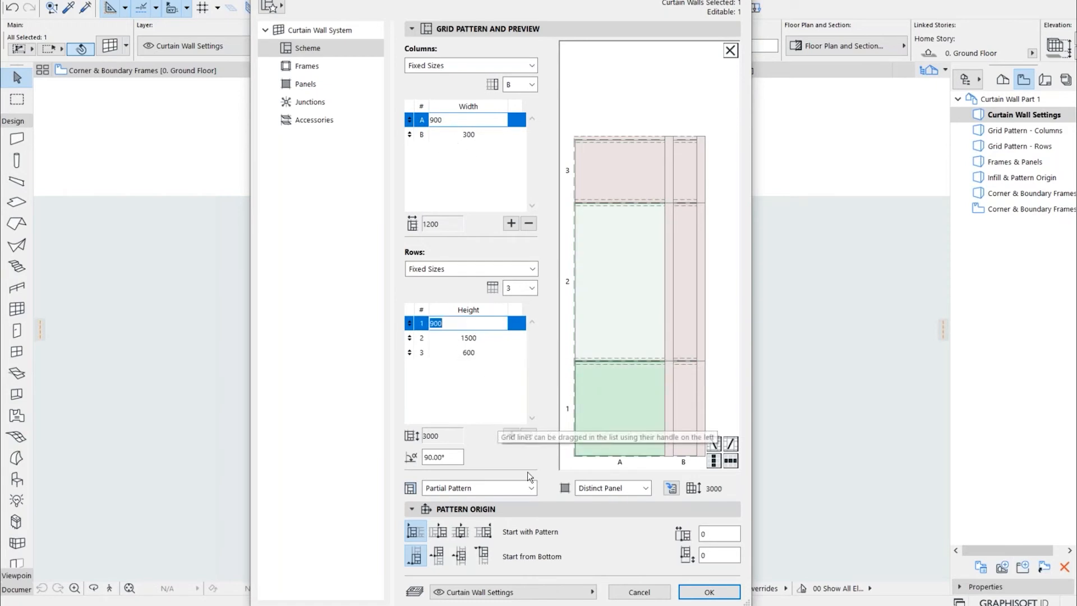
Examine the class options in the grid preview for the row 2 main panel, its adjacent mullion and the upper transom in column B
click(601, 314)
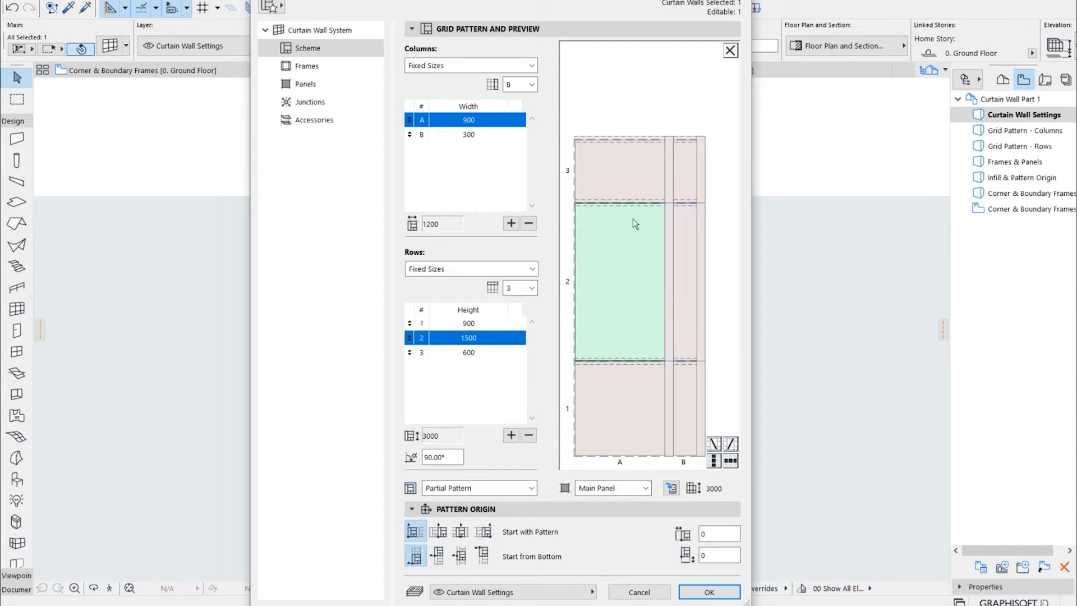
click(622, 488)
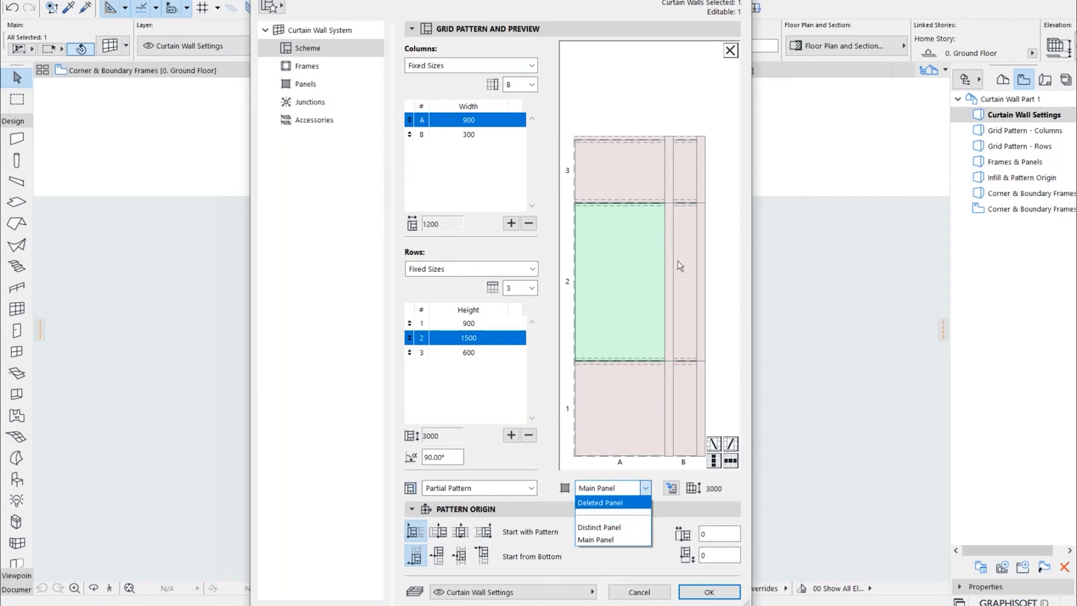
click(664, 229)
click(669, 229)
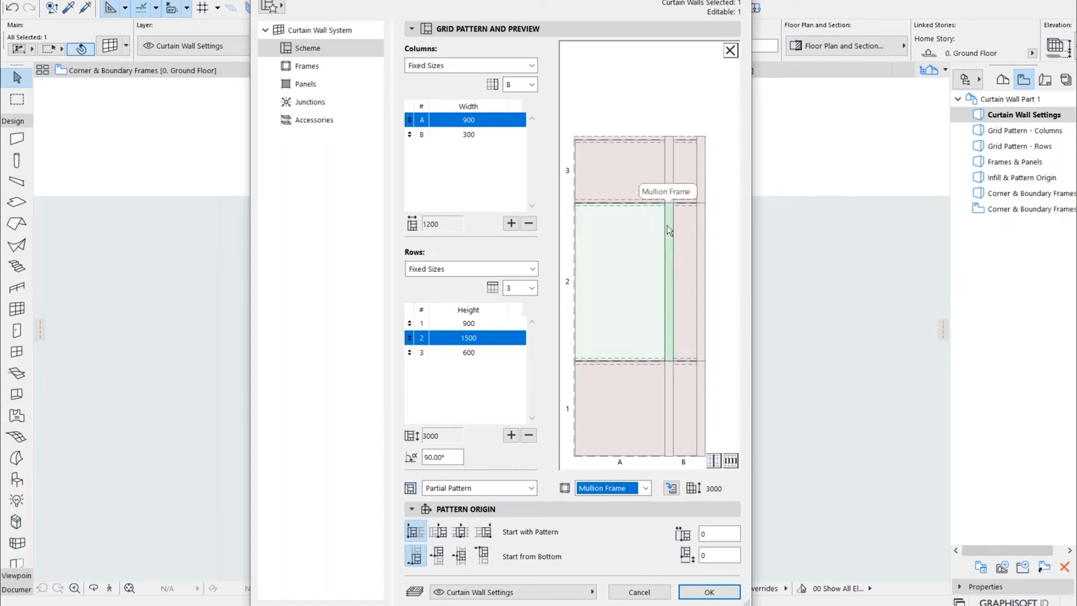
click(647, 488)
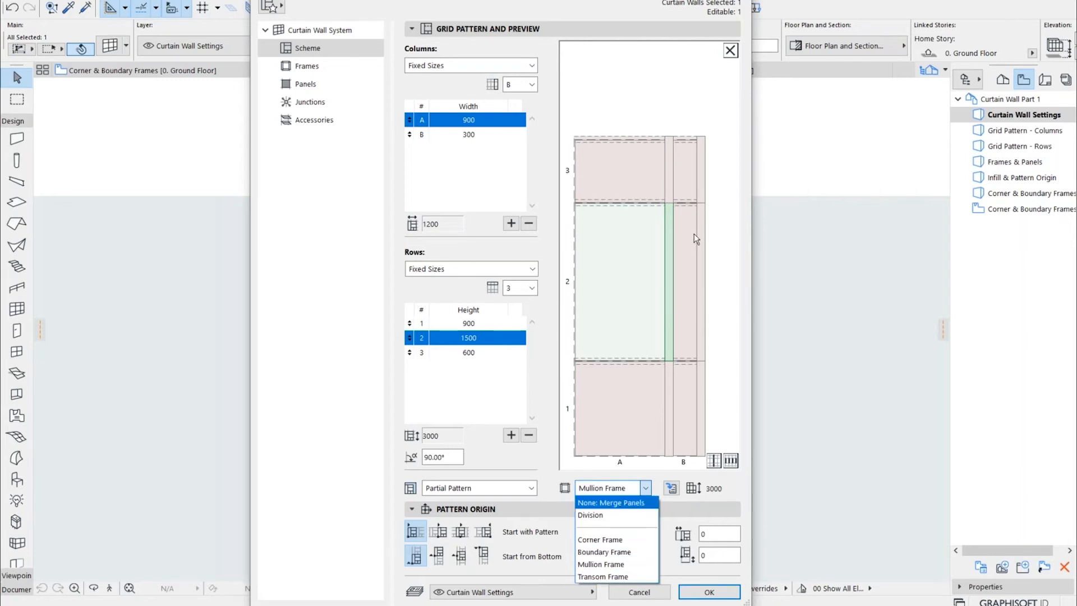
click(716, 198)
click(685, 200)
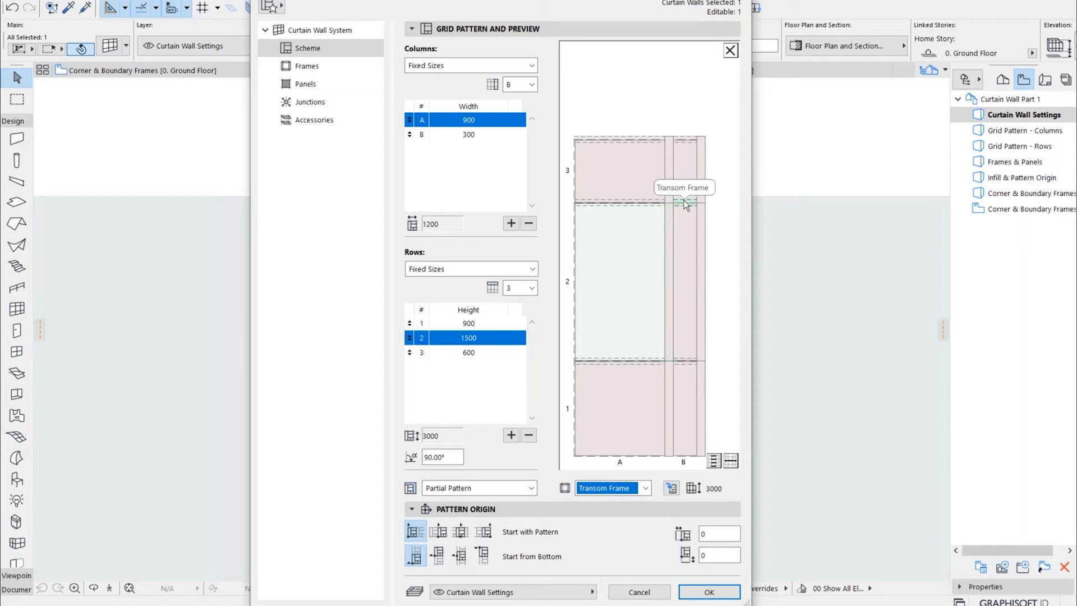
click(647, 487)
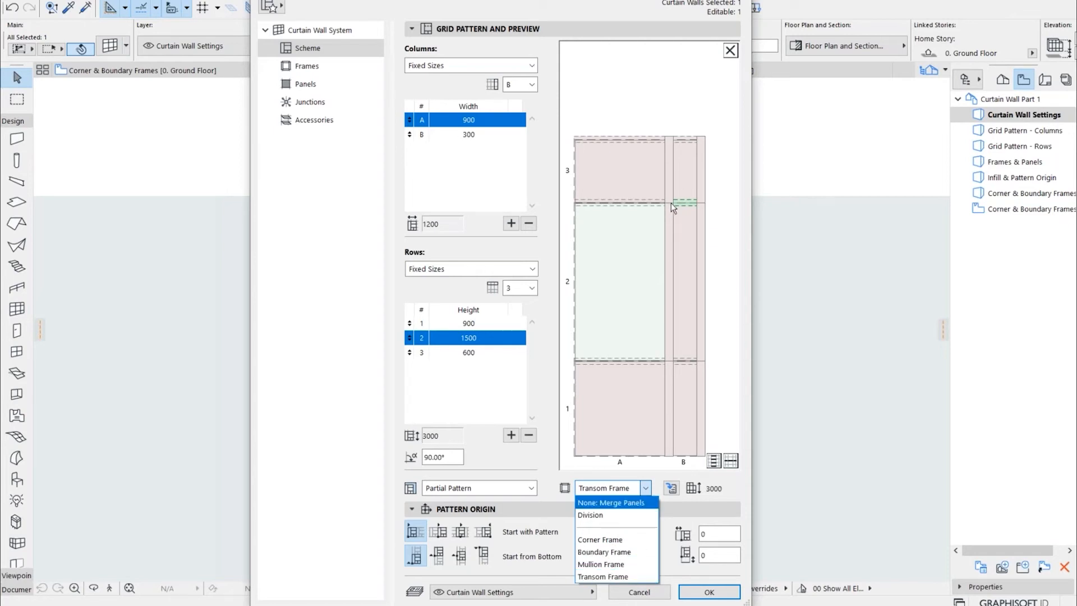
click(627, 252)
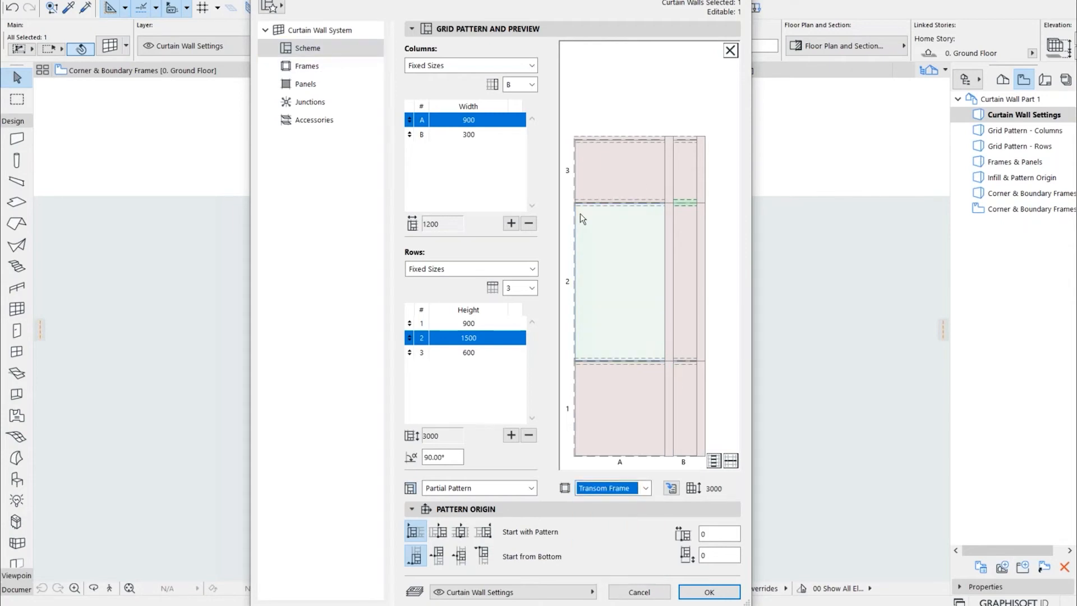
Examine the frame settings of the boundary, mullion, transom and corner frame classes
click(341, 72)
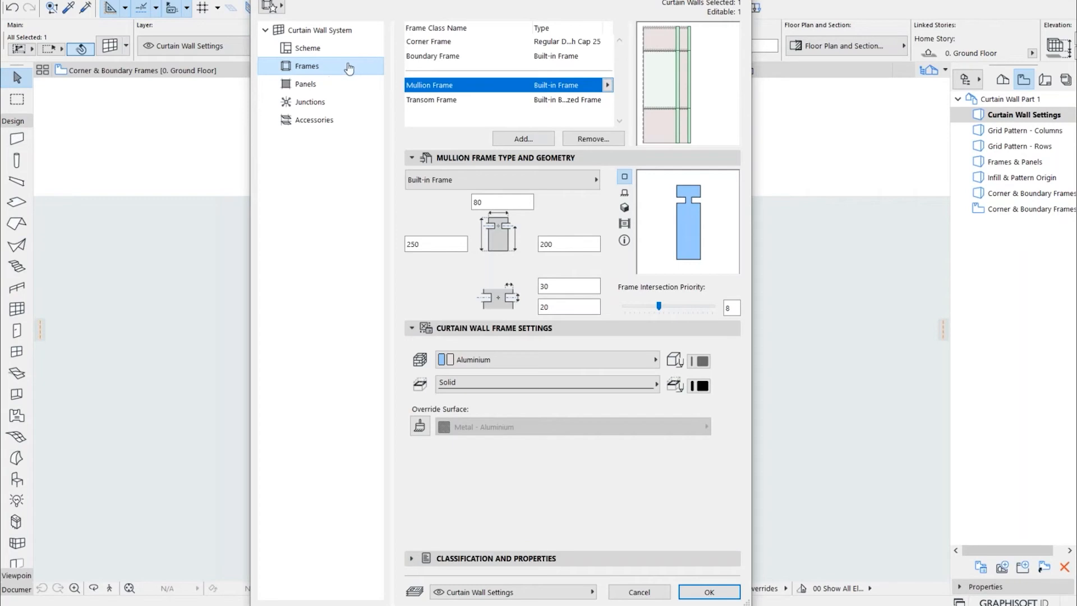
click(448, 59)
click(457, 88)
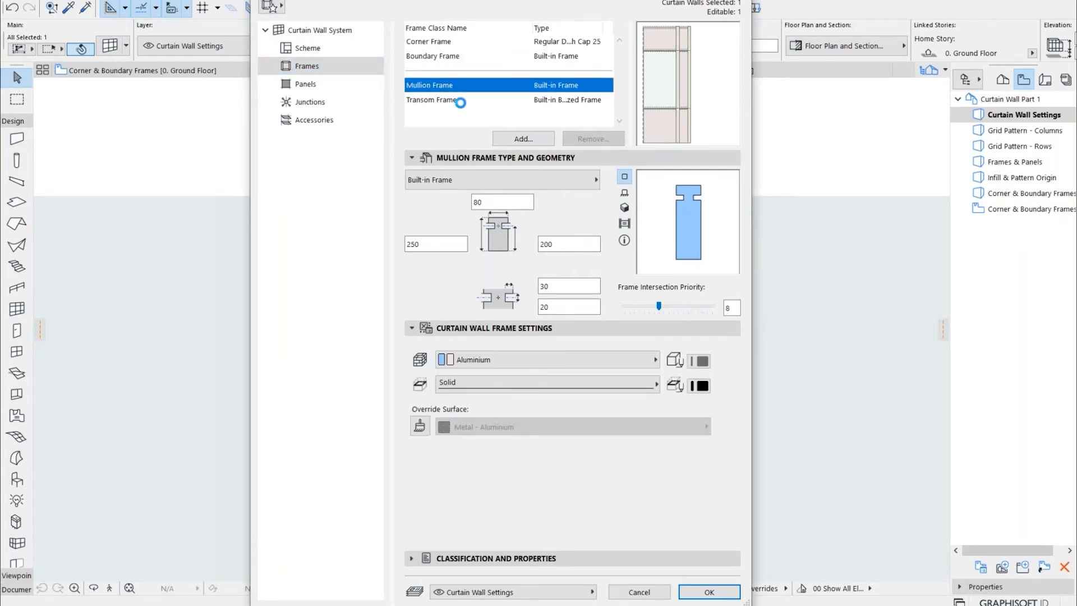
click(458, 101)
click(449, 42)
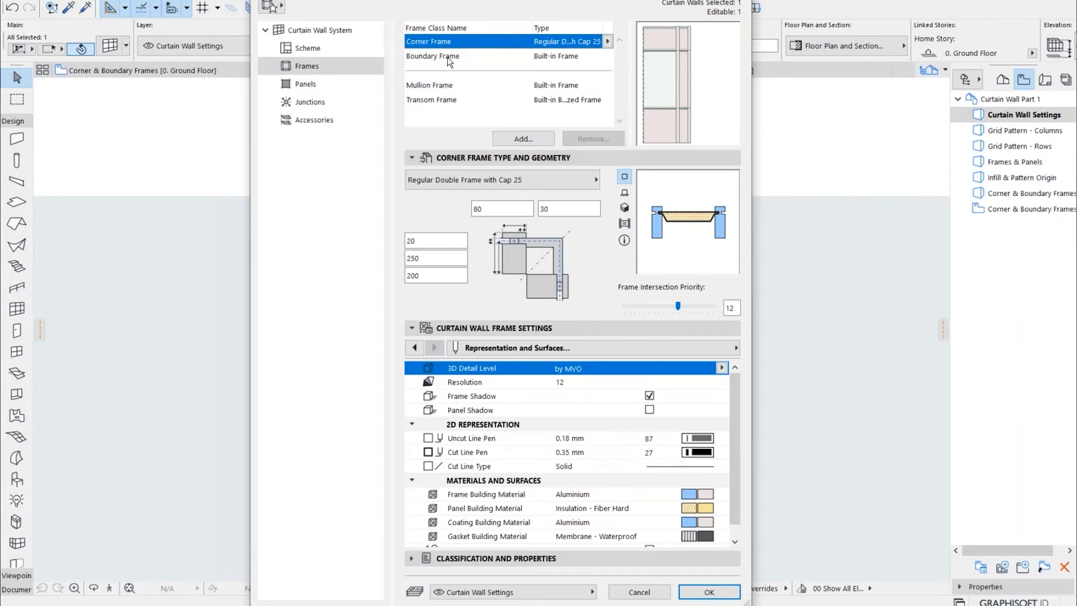
Browse the frame types available for the Corner Frame class without choosing another one
click(609, 42)
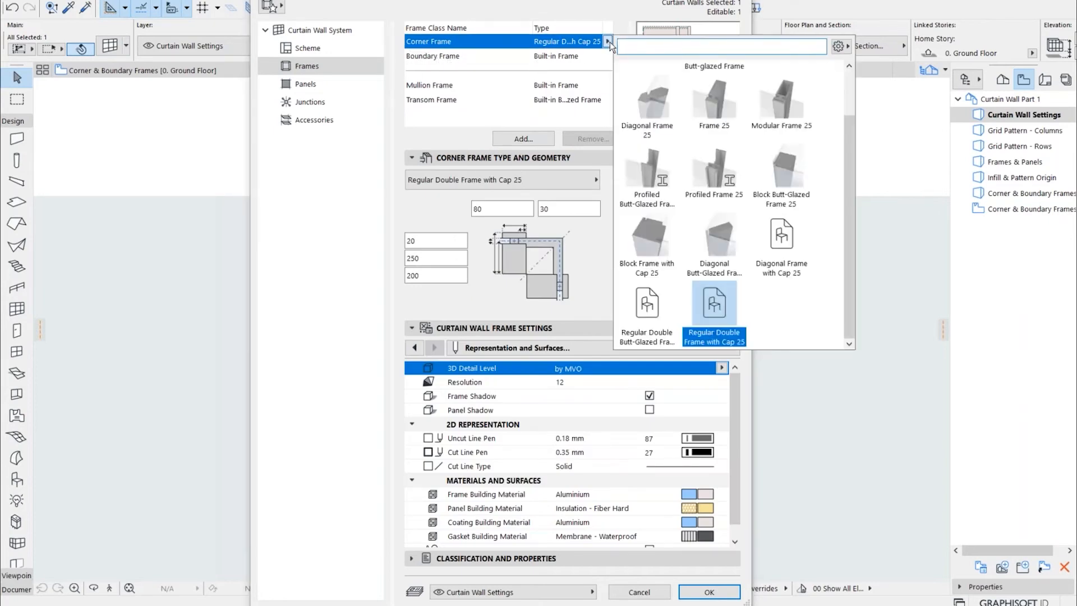
scroll(692, 141, up, 1)
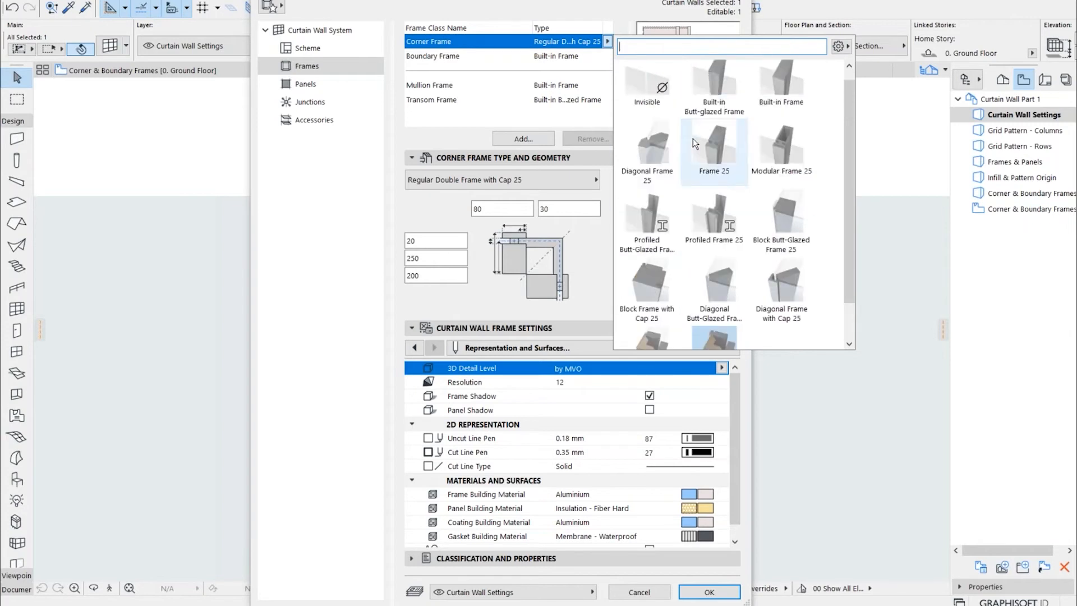
scroll(709, 157, down, 1)
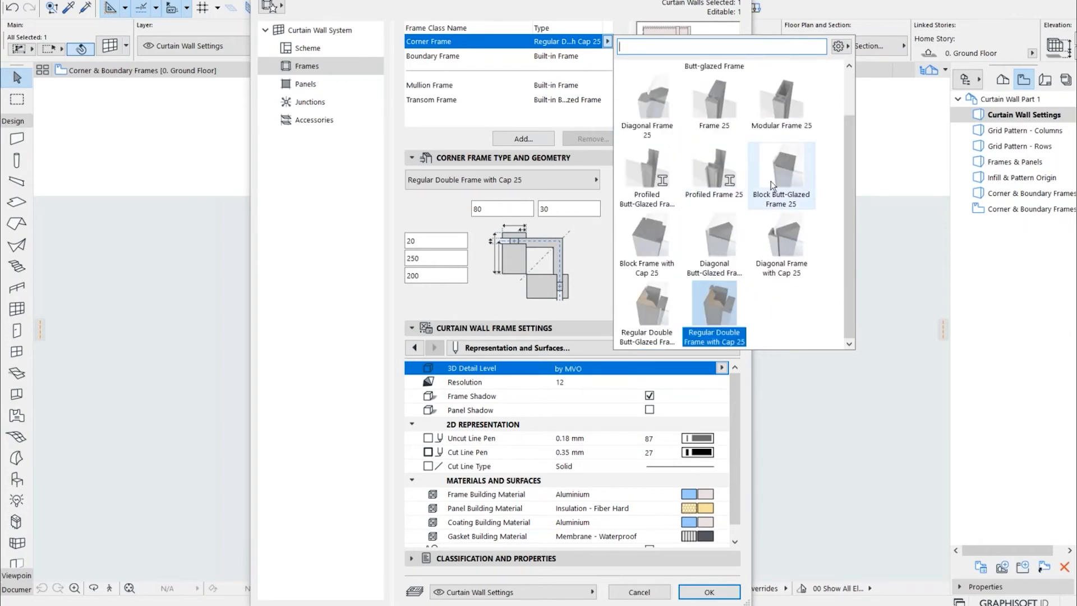
scroll(690, 140, up, 1)
click(660, 118)
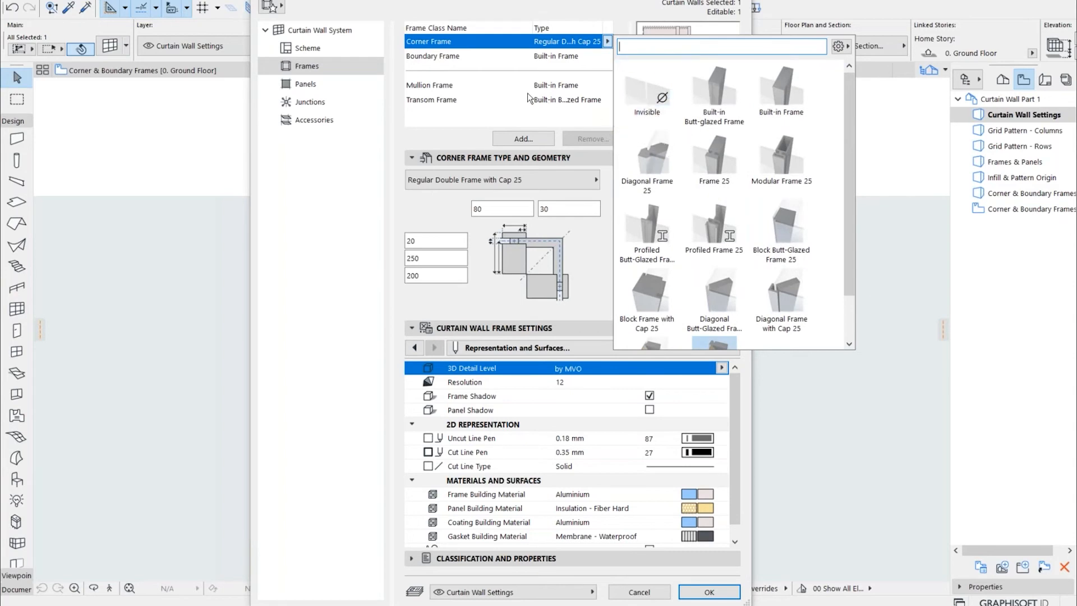
click(485, 60)
Change the Boundary Frame class to the Profiled Frame 25 type
click(442, 61)
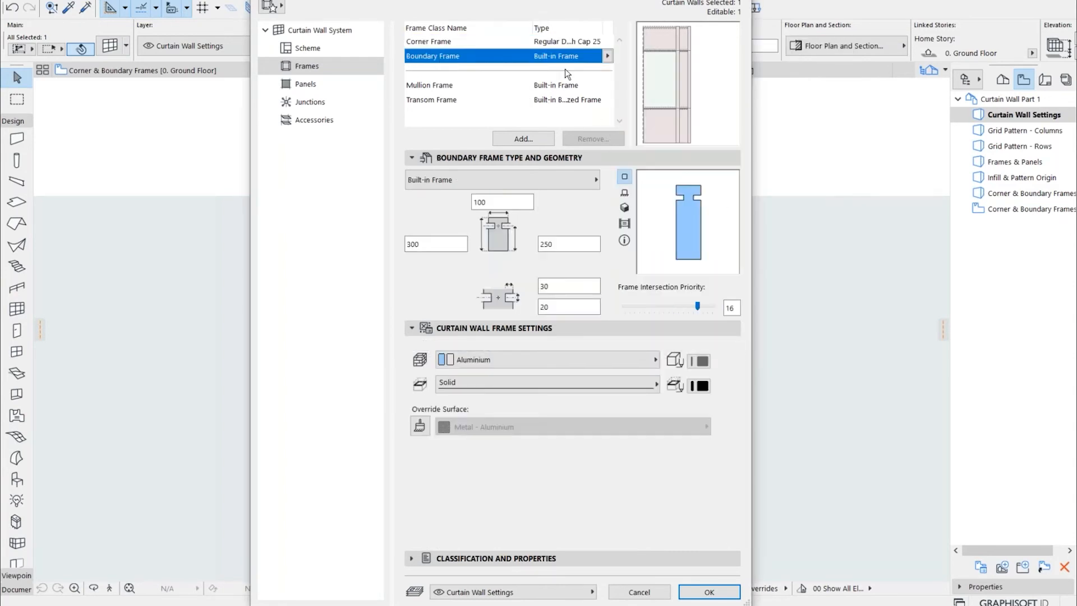
click(607, 55)
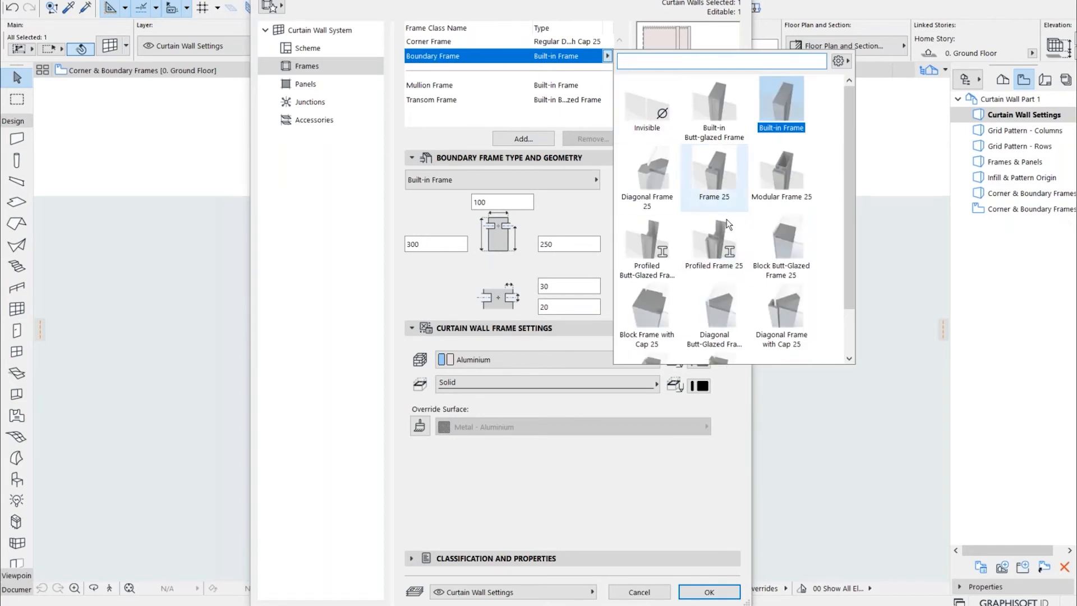
scroll(740, 243, down, 1)
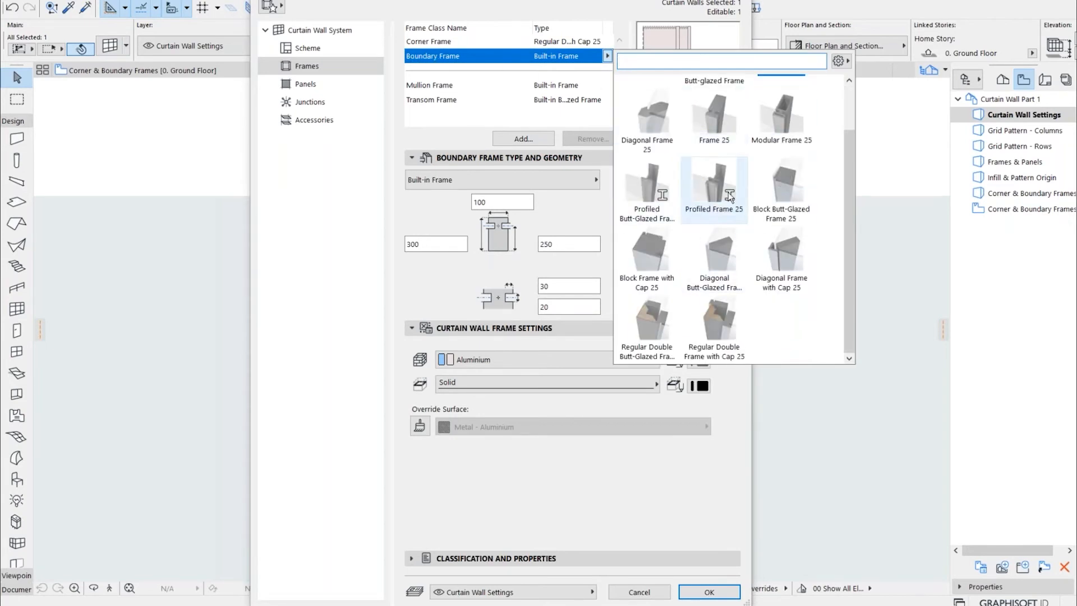
key(ctrl)
key(ctrl)
key(ctrl)
key(ctrl)
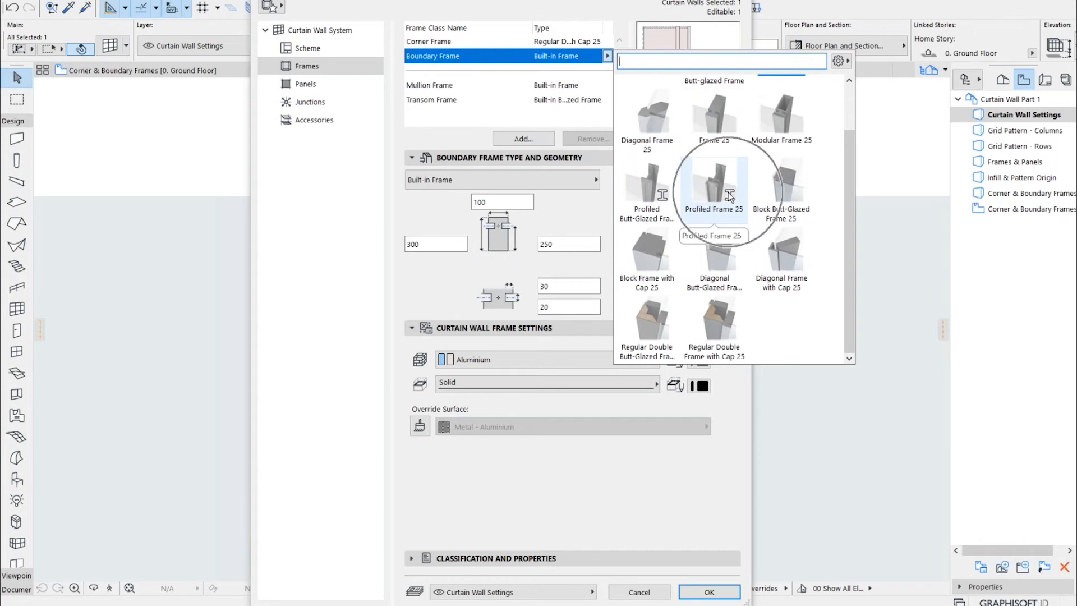
click(728, 195)
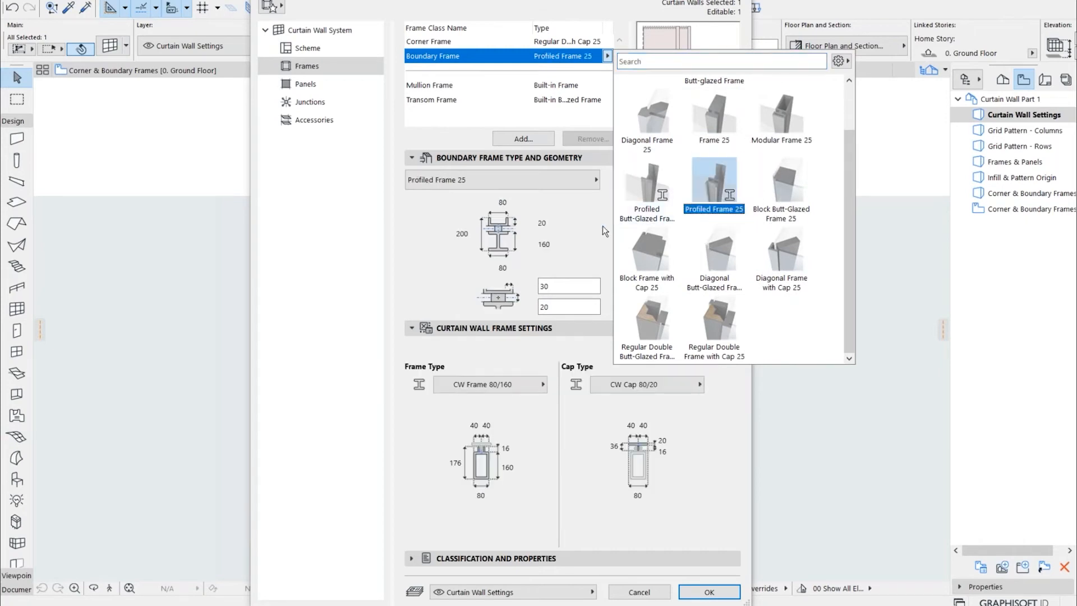
Examine the boundary frame's available frame types and the profiles offered for its frame part
click(583, 189)
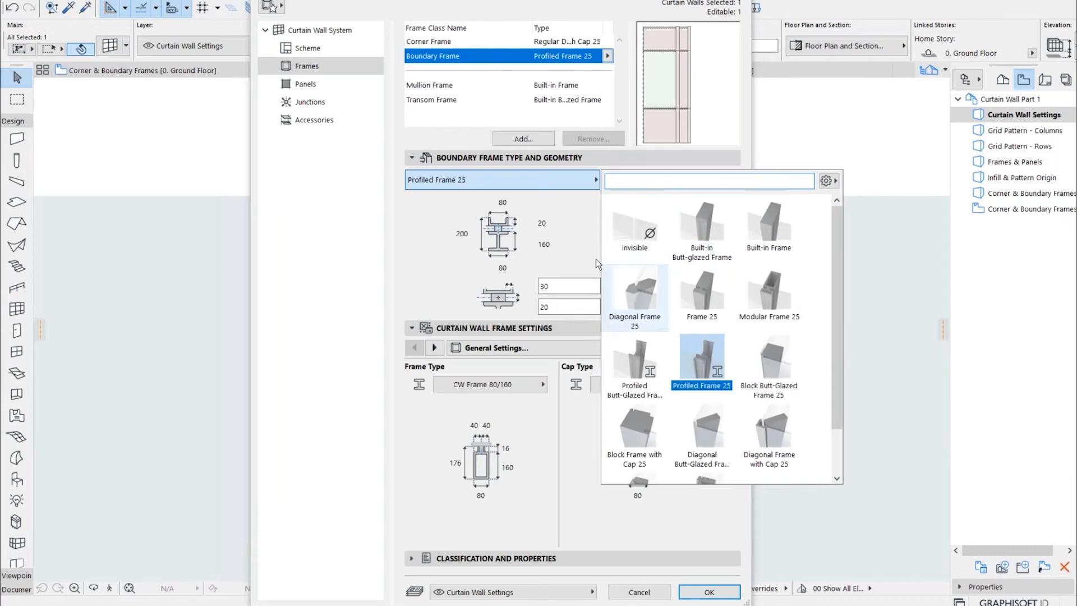
click(559, 204)
click(488, 385)
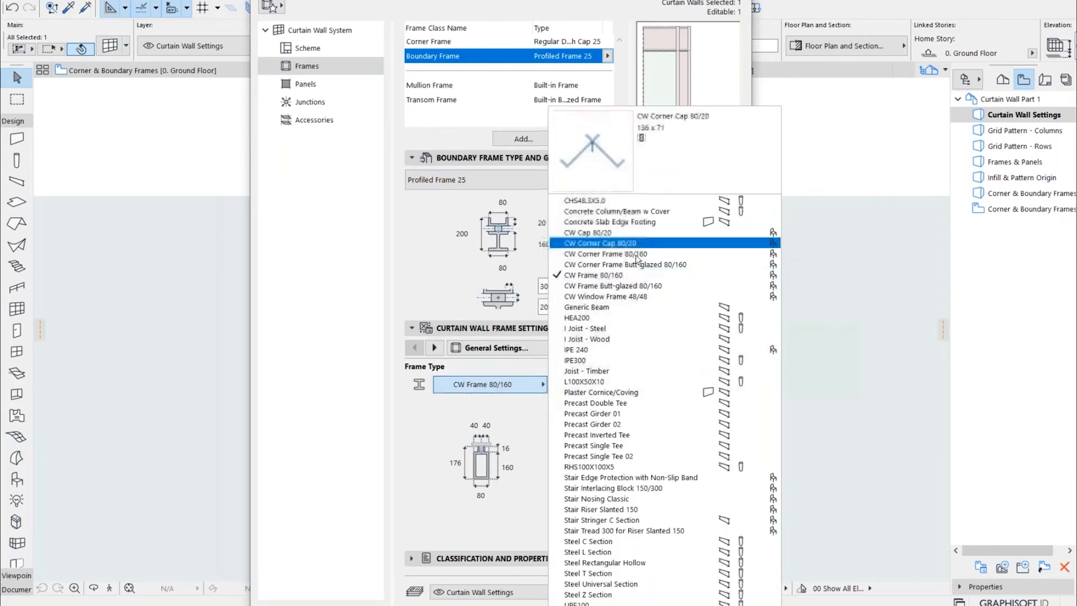
click(522, 415)
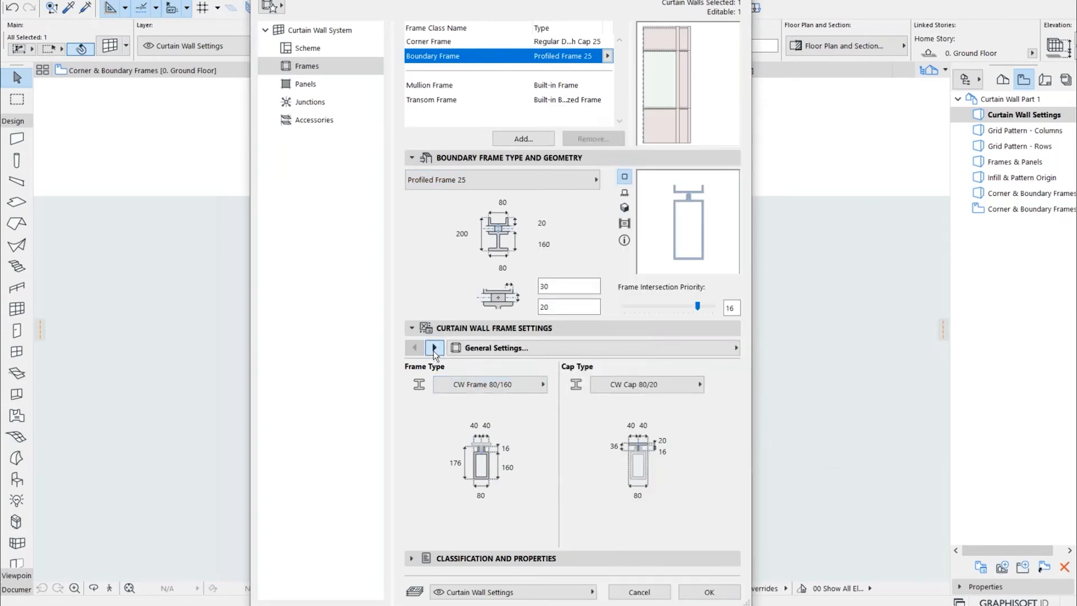
Examine the boundary frame's general, cutting plane, and representation and surface settings
click(434, 347)
click(415, 348)
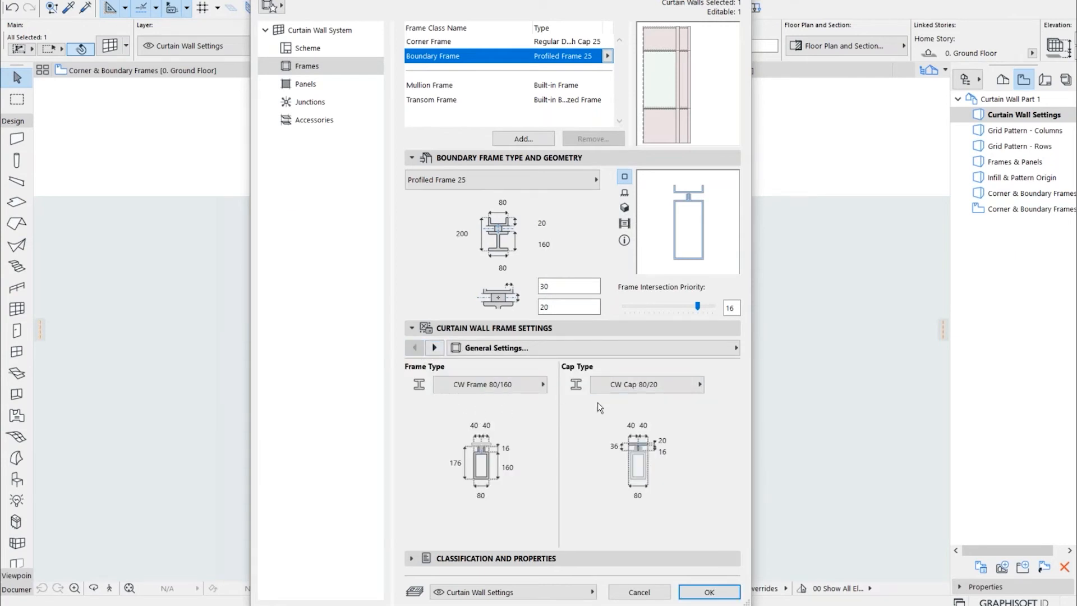
click(435, 348)
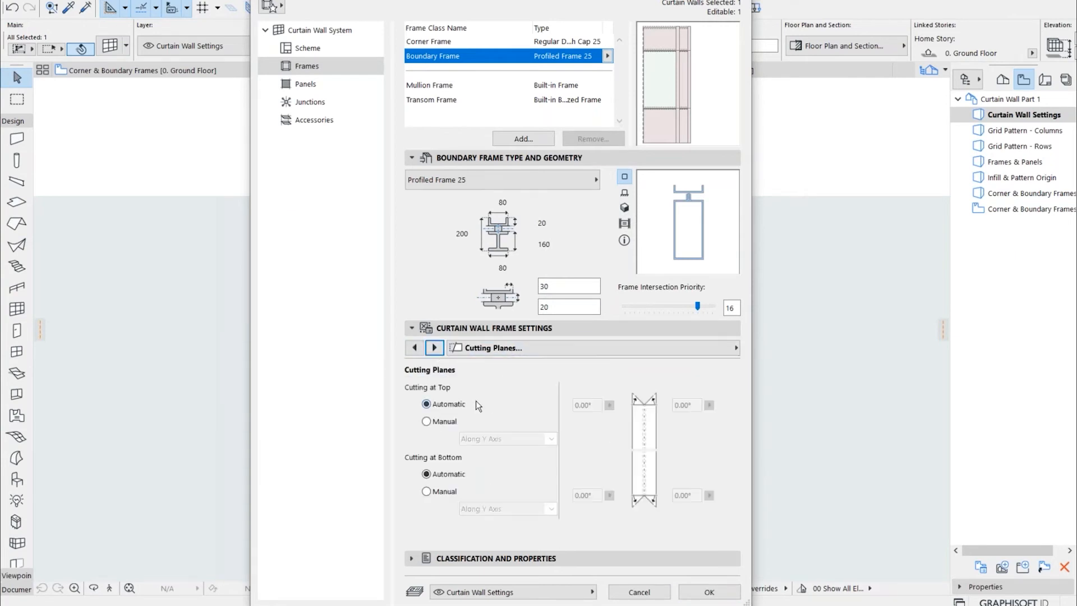
click(435, 347)
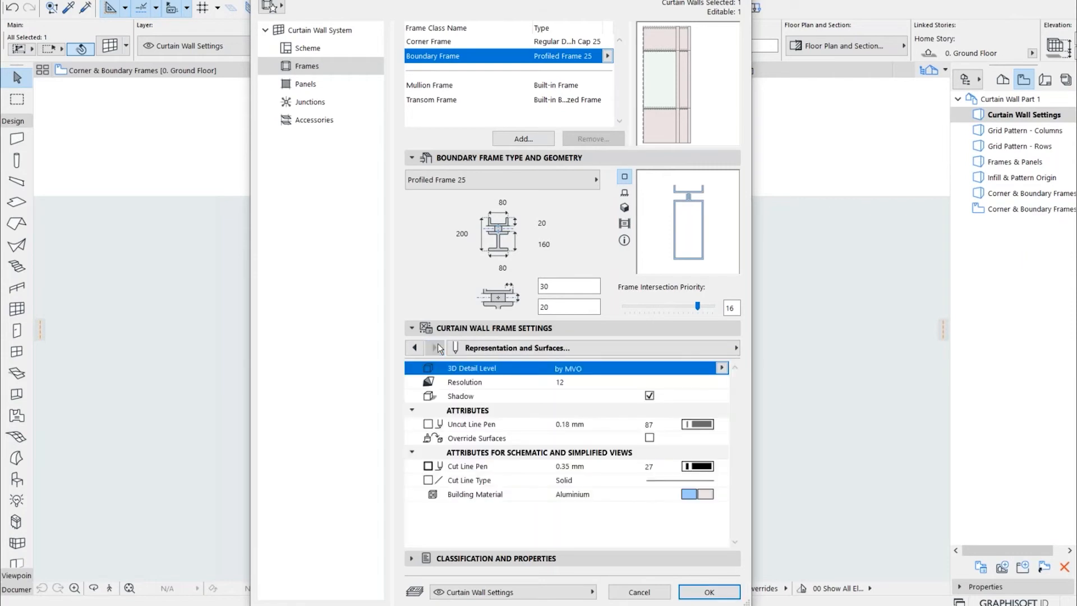
click(413, 348)
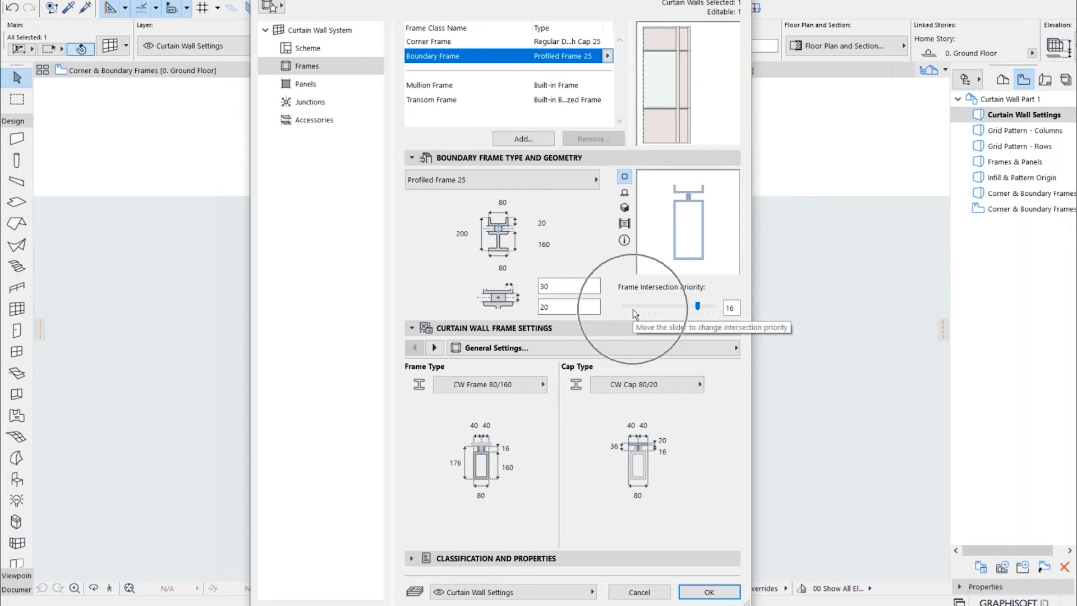
Compare the type, geometry and intersection priority settings of the corner, boundary, transom and mullion frame classes
click(545, 42)
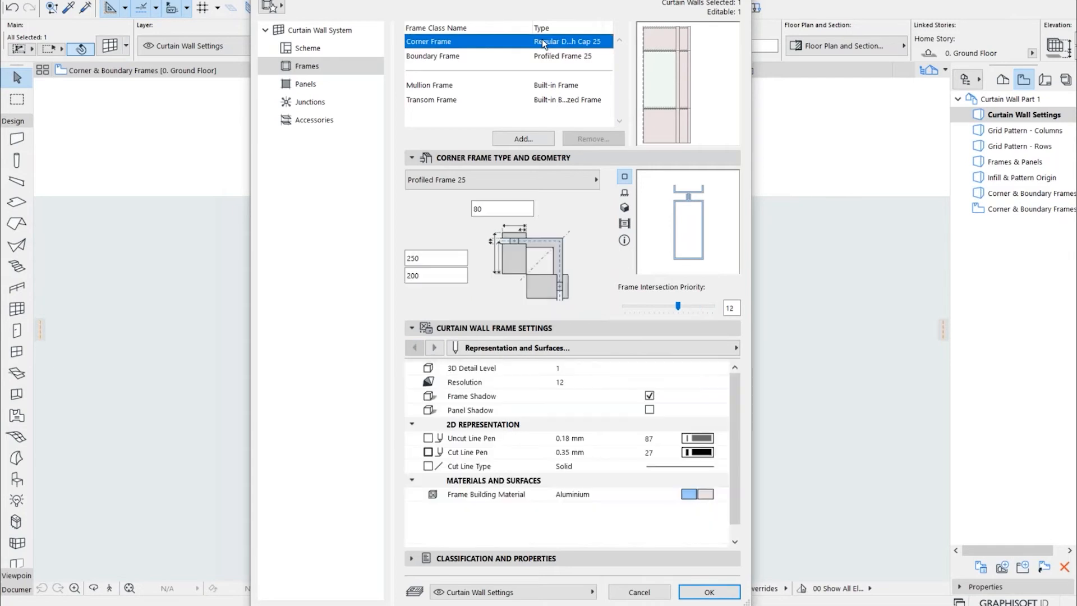
click(555, 57)
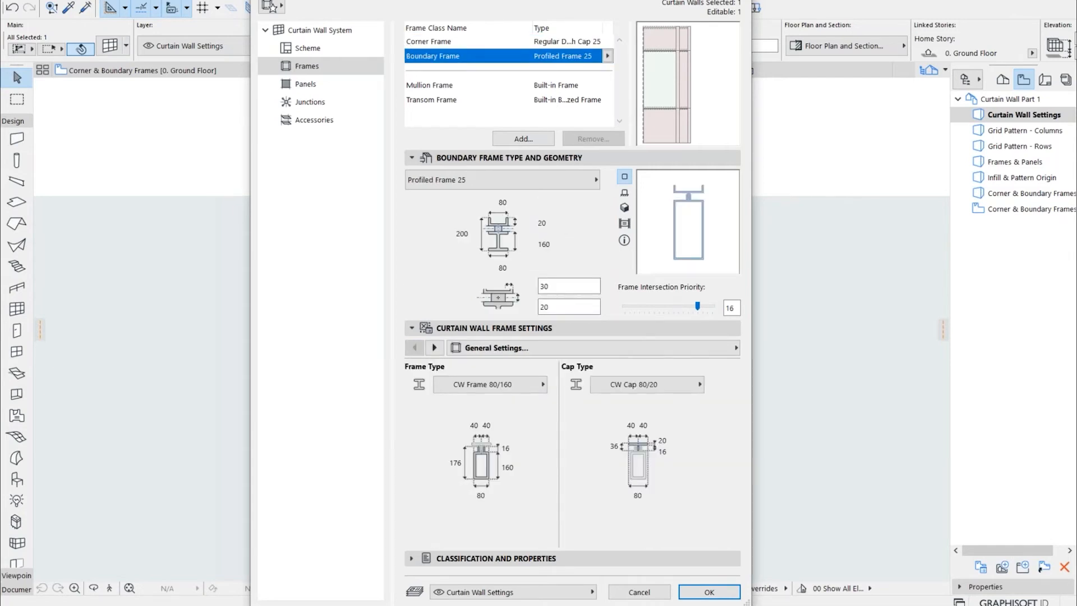
click(556, 42)
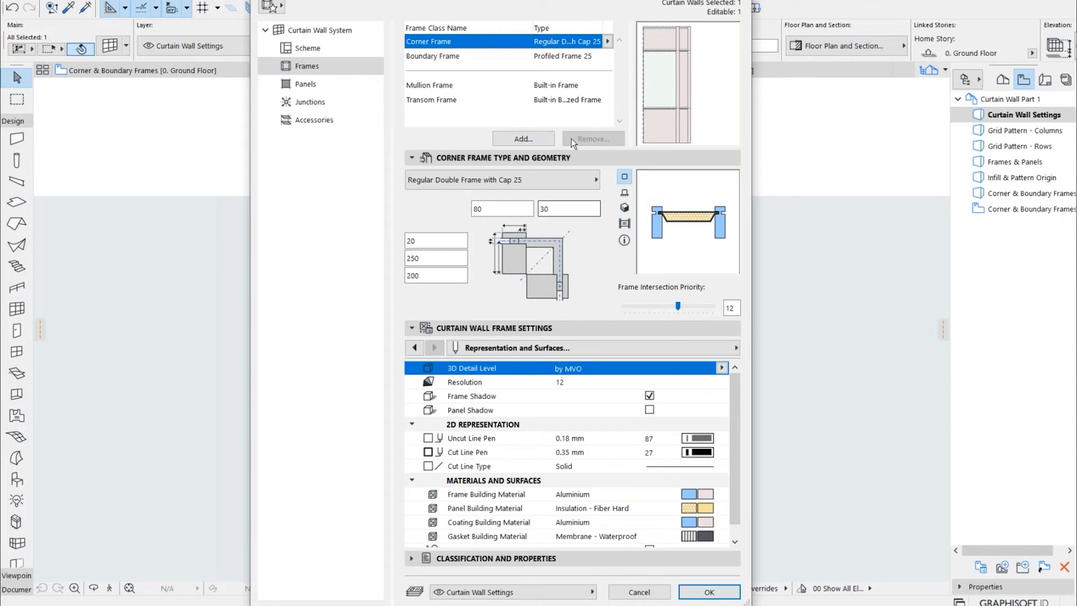
click(554, 106)
click(458, 88)
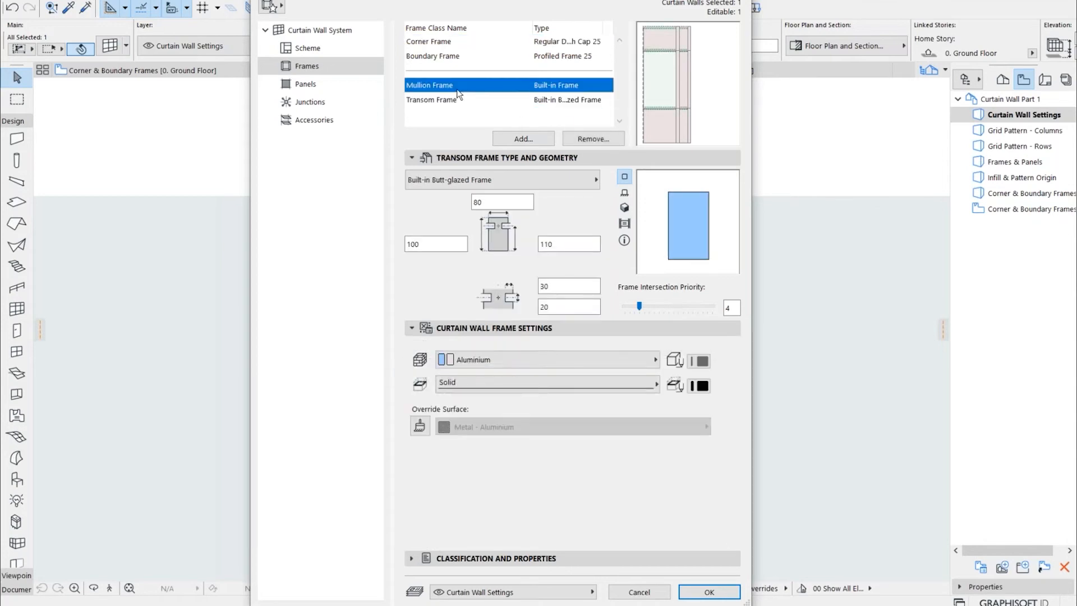
click(464, 100)
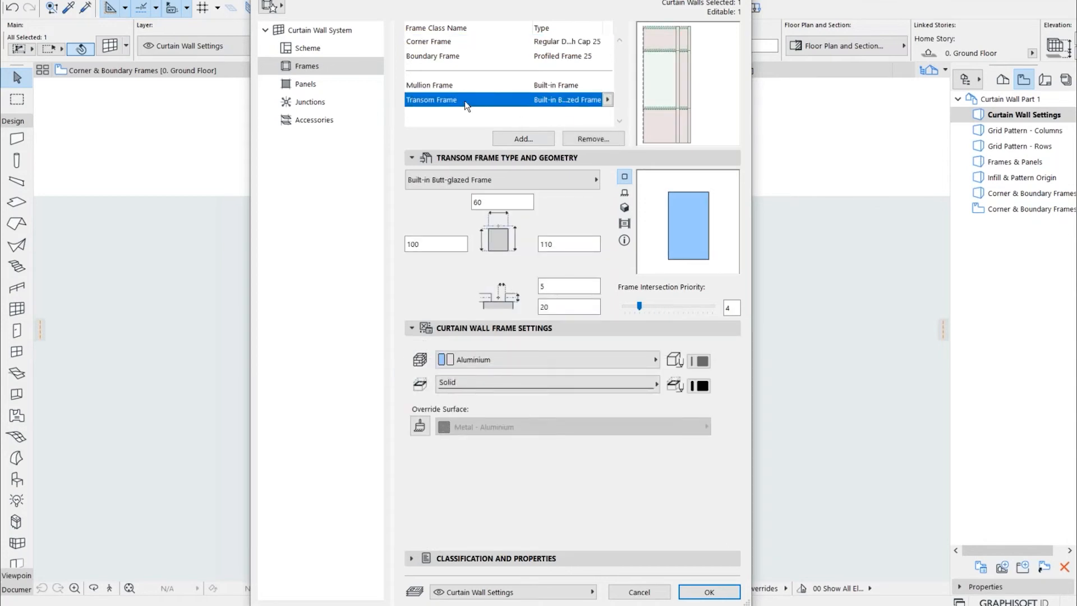
click(467, 86)
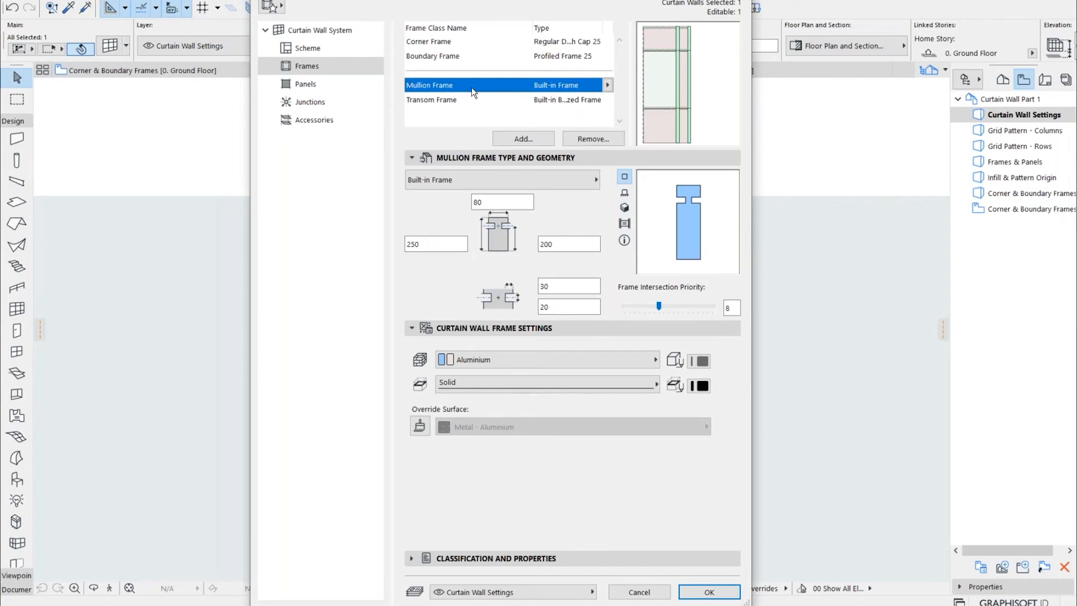
Open the Mullion Frame and Transom Frame class names for editing without renaming them
click(459, 84)
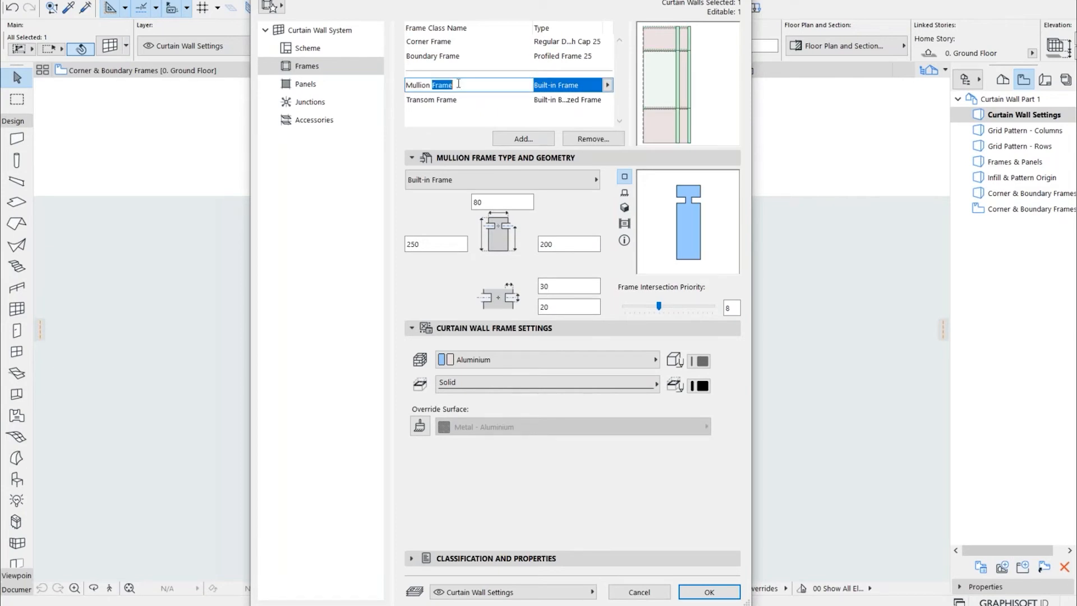
click(460, 102)
click(460, 102)
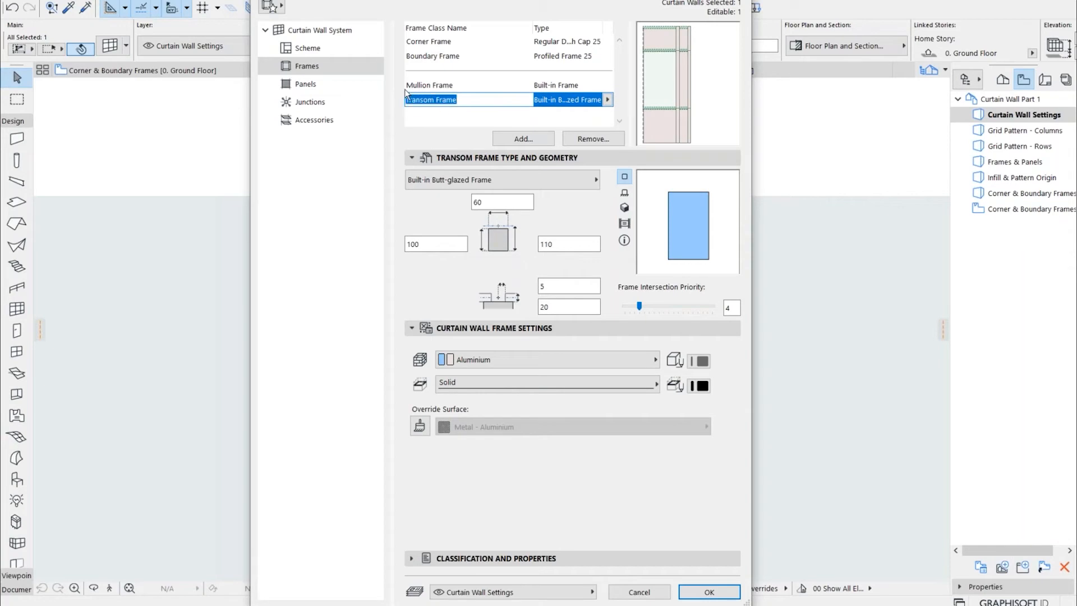
click(468, 101)
click(464, 116)
Try the profiled frame types on the Mullion Frame class and set it to Modular Frame 25
click(607, 86)
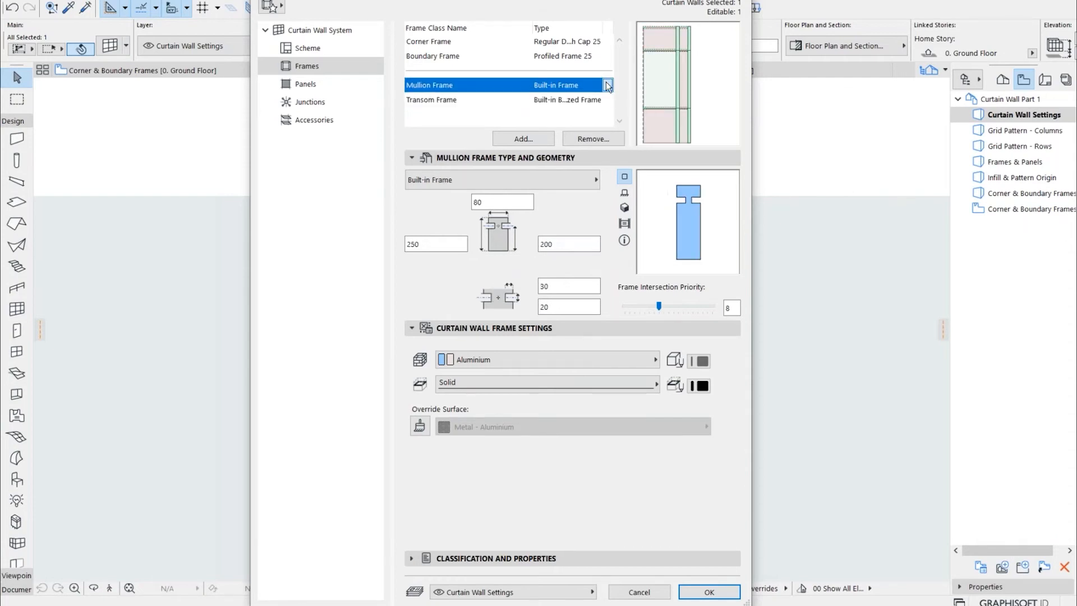
click(607, 85)
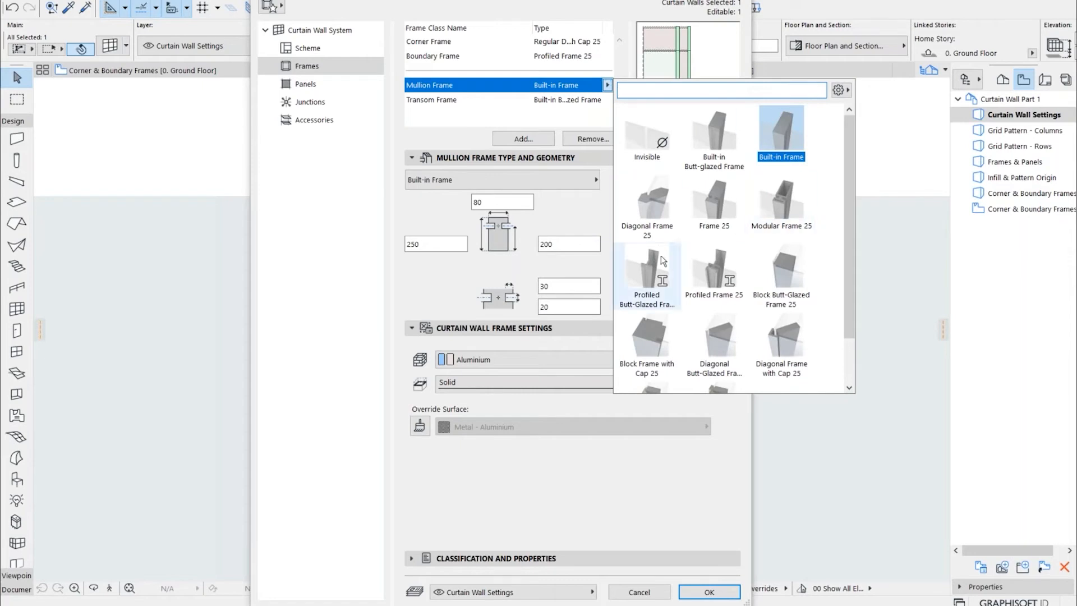
scroll(780, 236, down, 1)
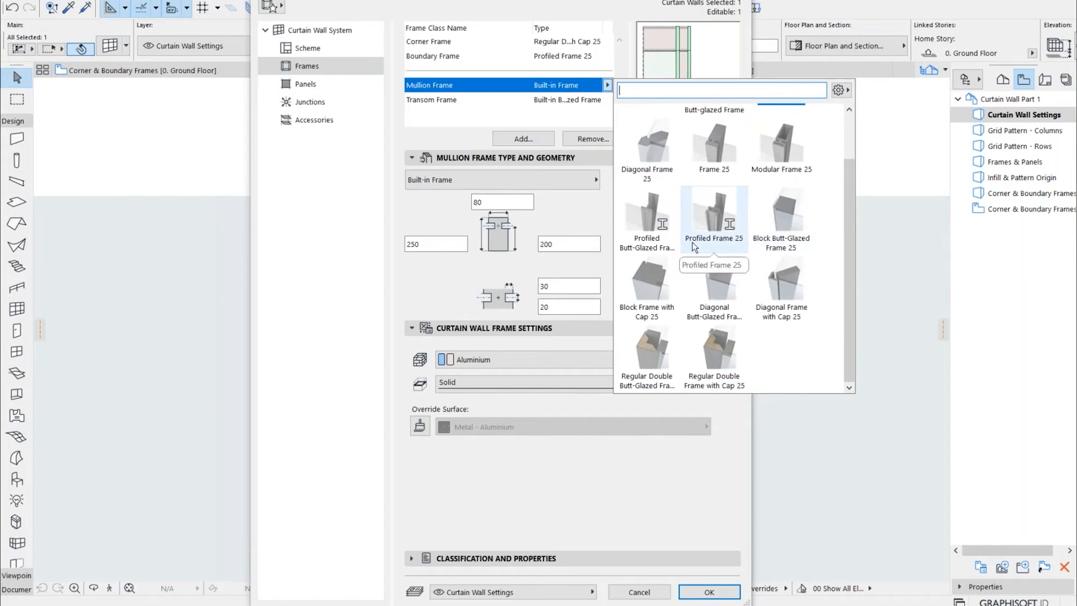
click(722, 223)
click(664, 229)
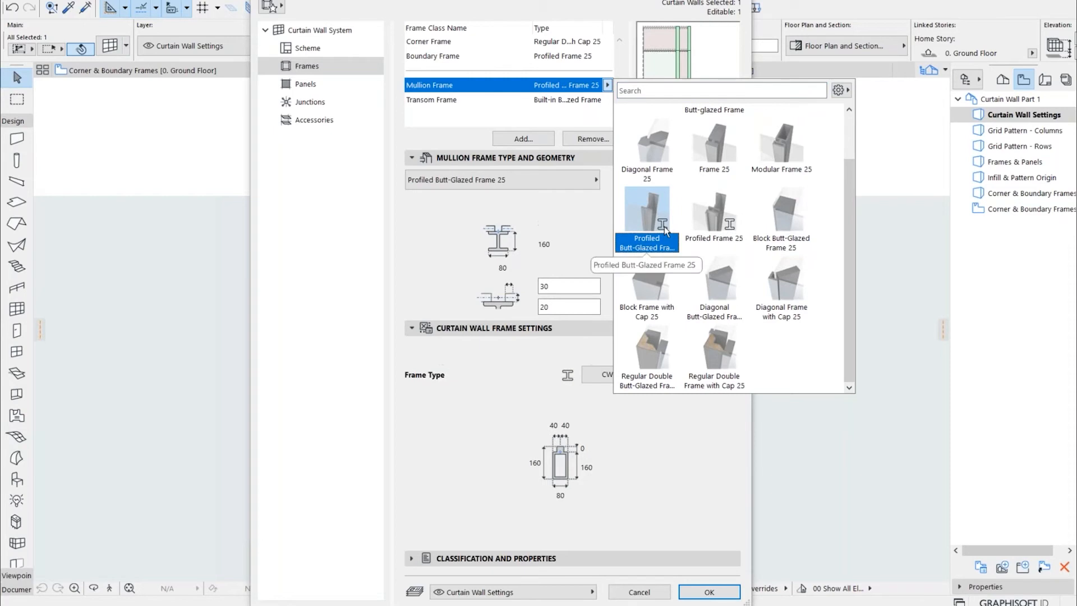
click(790, 169)
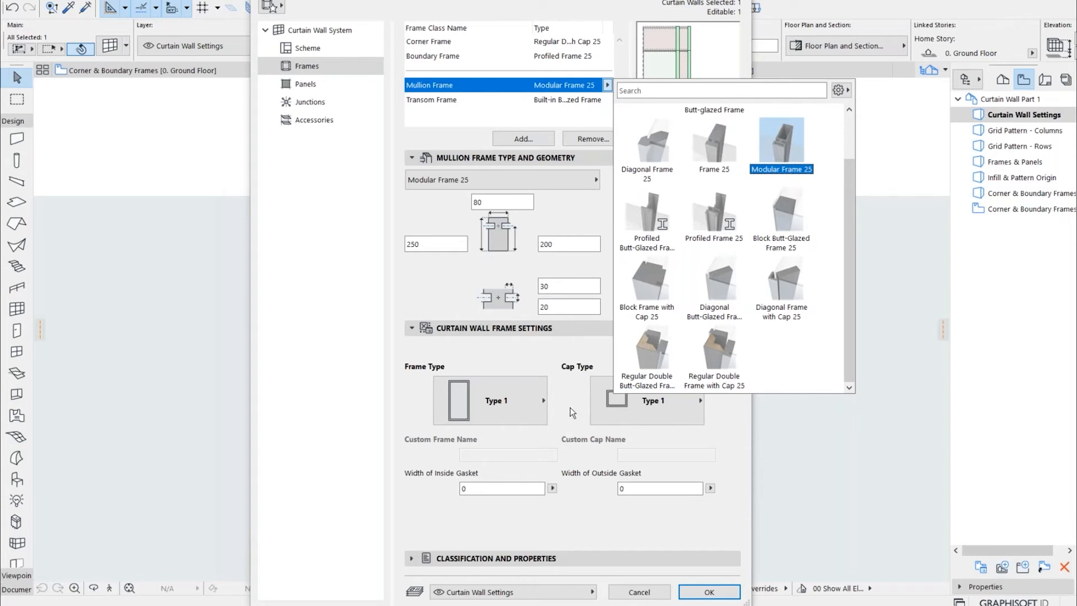
click(732, 423)
Browse the frame types available for the Transom Frame class without choosing another one
click(611, 104)
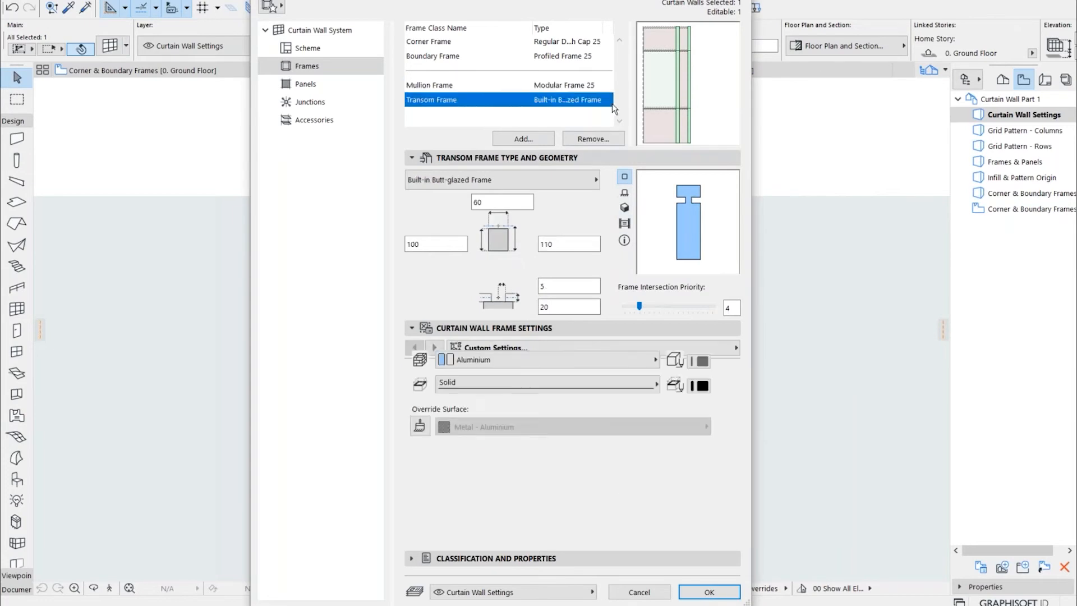
click(608, 100)
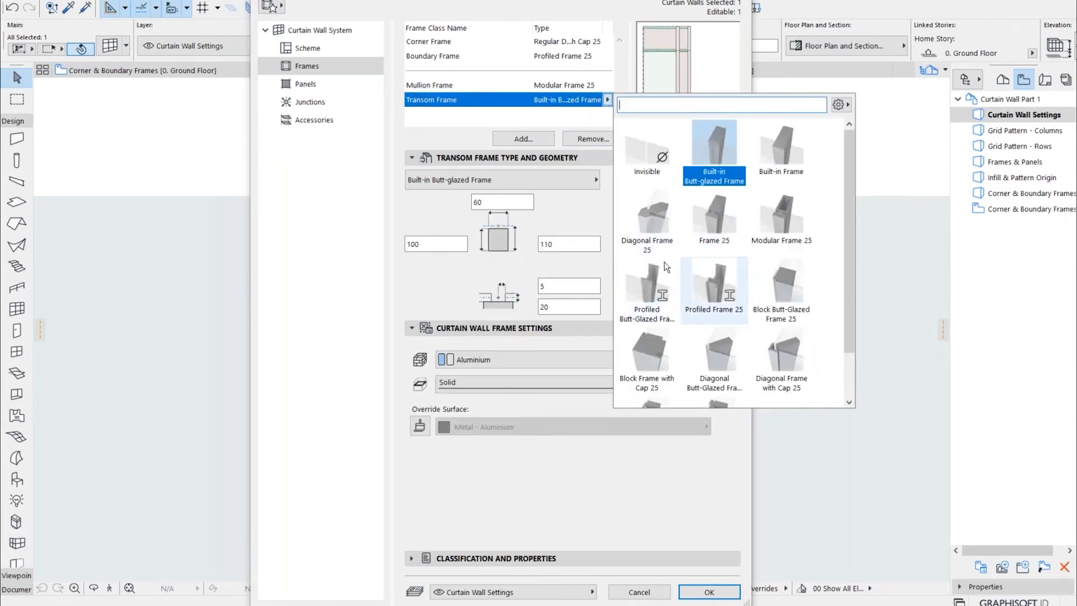
click(580, 486)
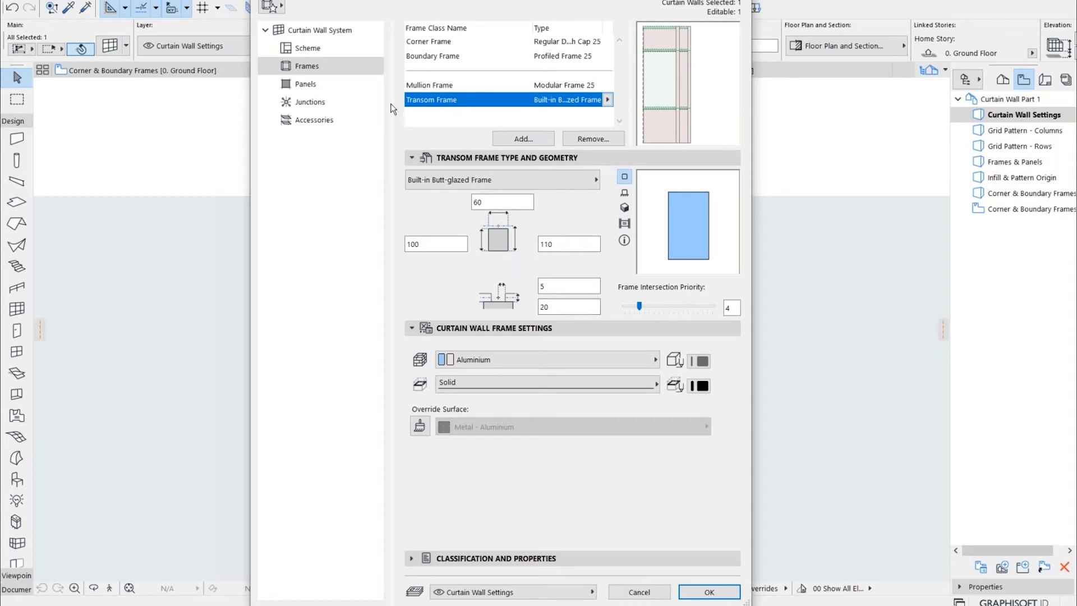
Examine the Distinct Panel and Main Panel classes and open their names for editing without renaming them
click(348, 88)
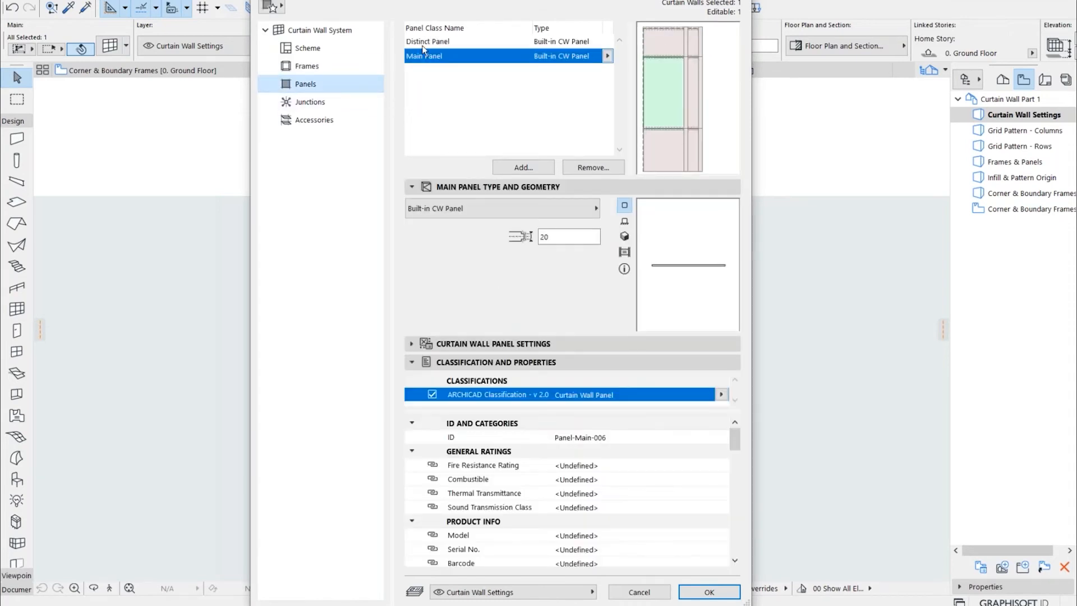
click(435, 42)
click(433, 56)
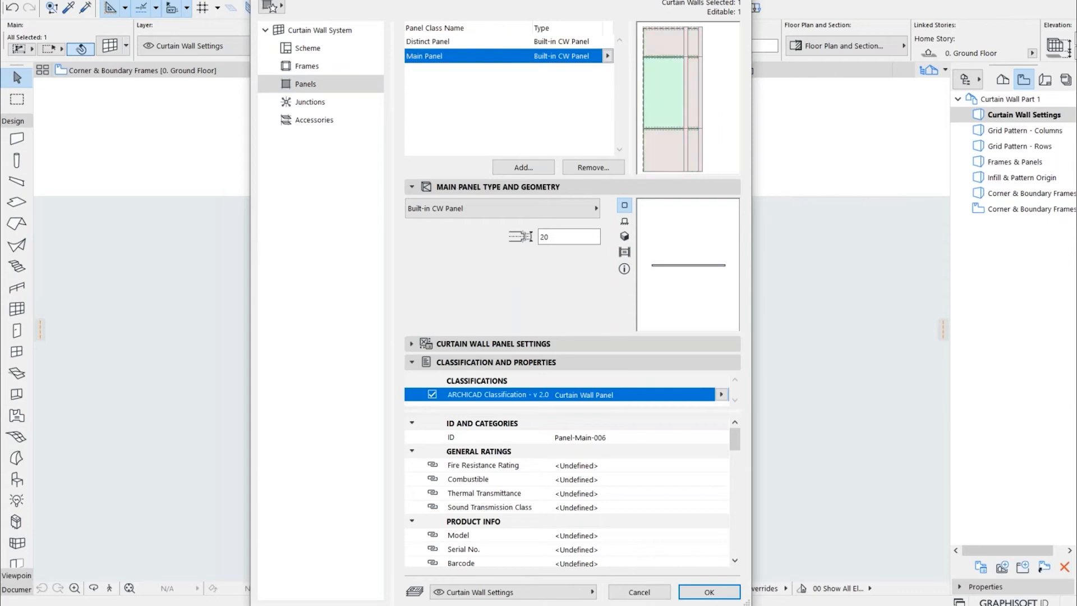
click(454, 43)
click(456, 41)
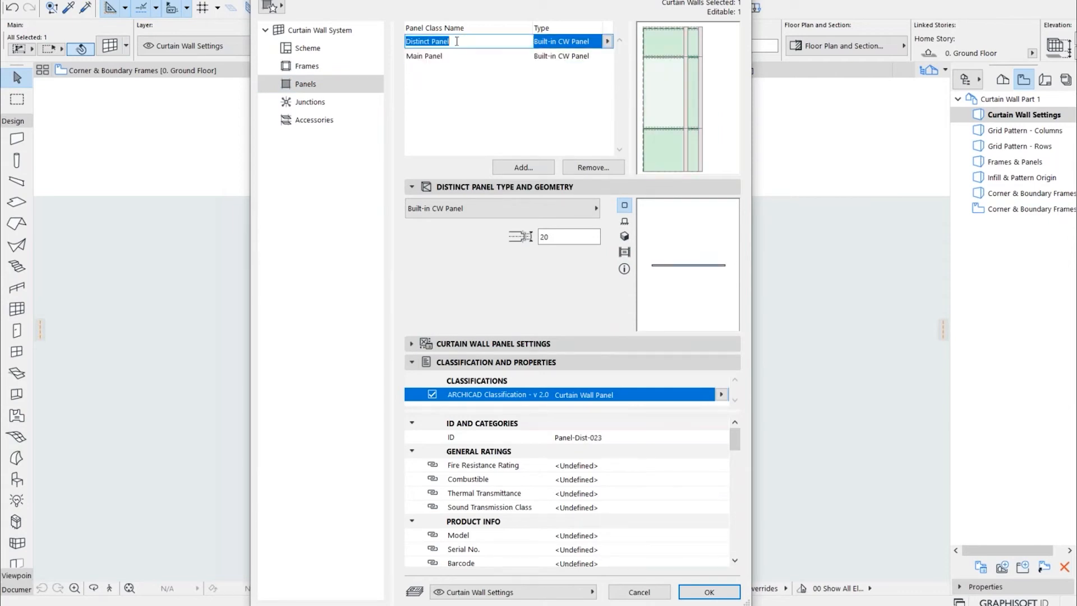
key(Return)
click(457, 58)
click(458, 57)
Browse the door, window, louver and other panel types available for the Distinct Panel class without choosing another one
click(592, 41)
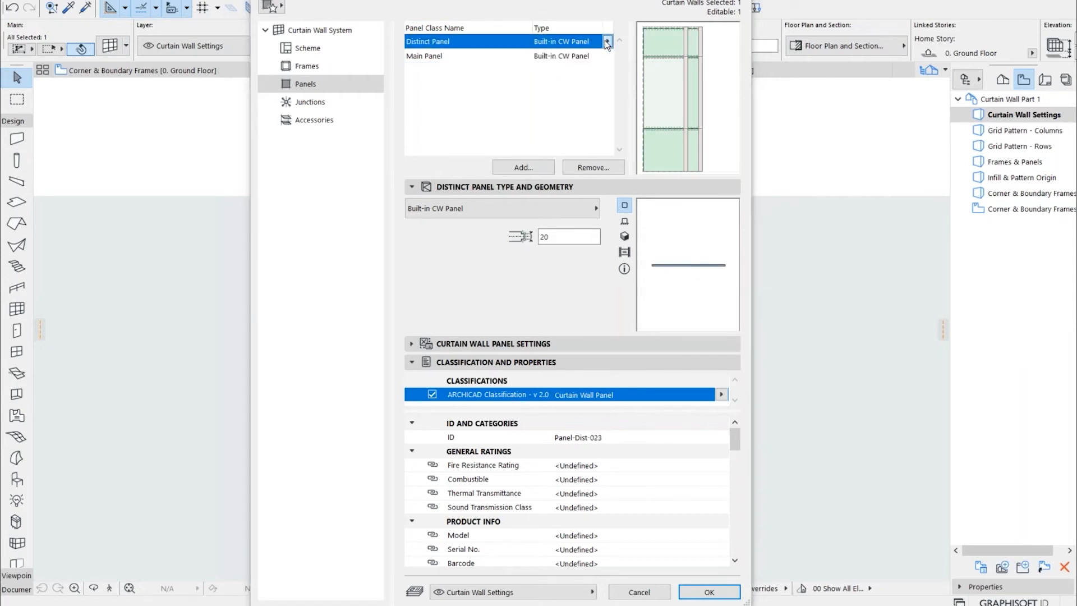
click(607, 42)
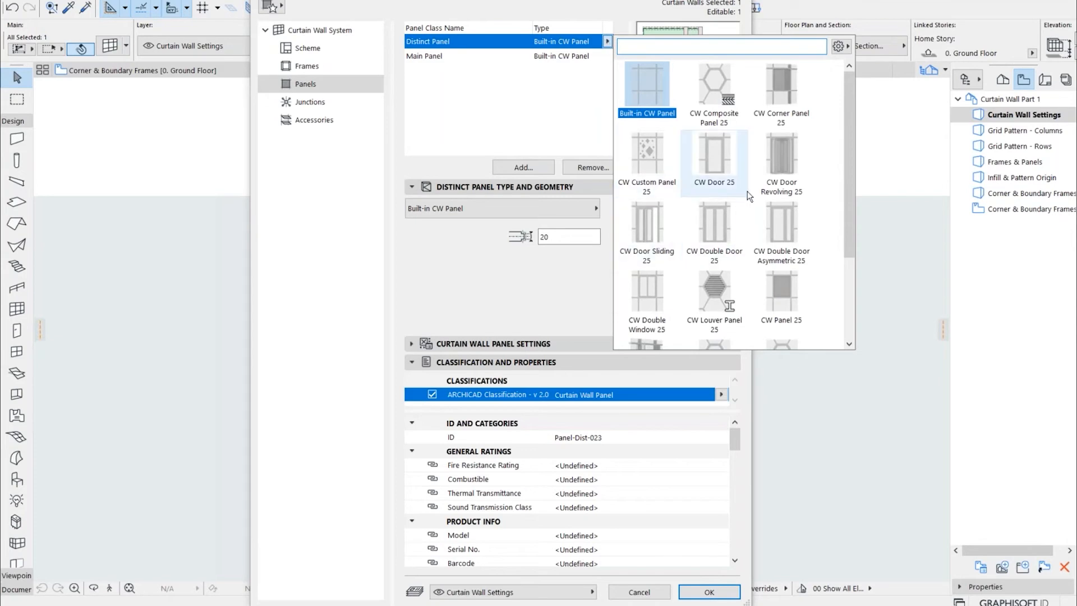
scroll(749, 195, down, 1)
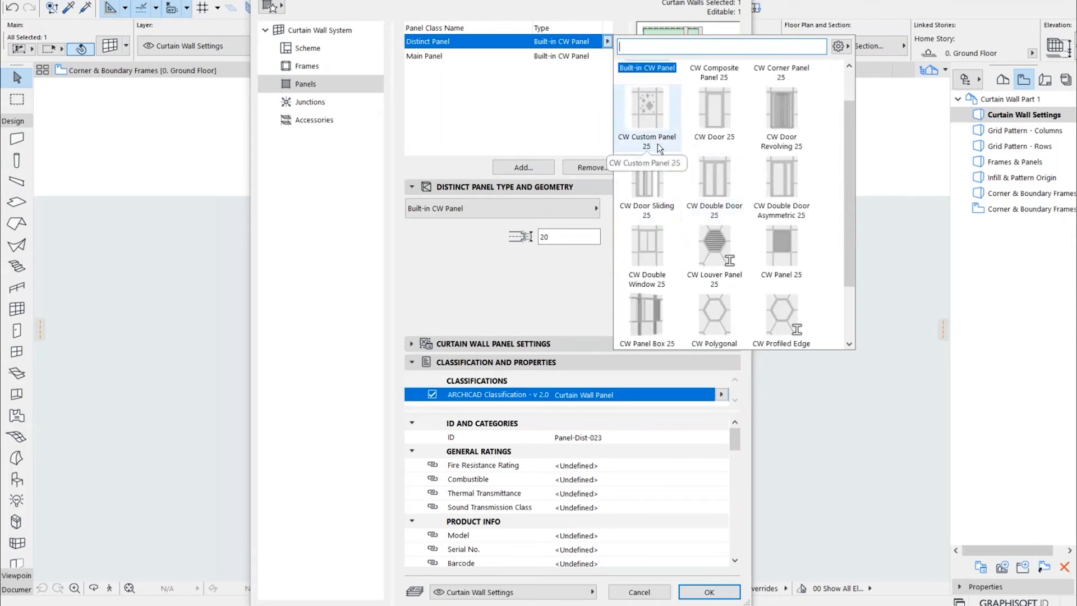
click(730, 128)
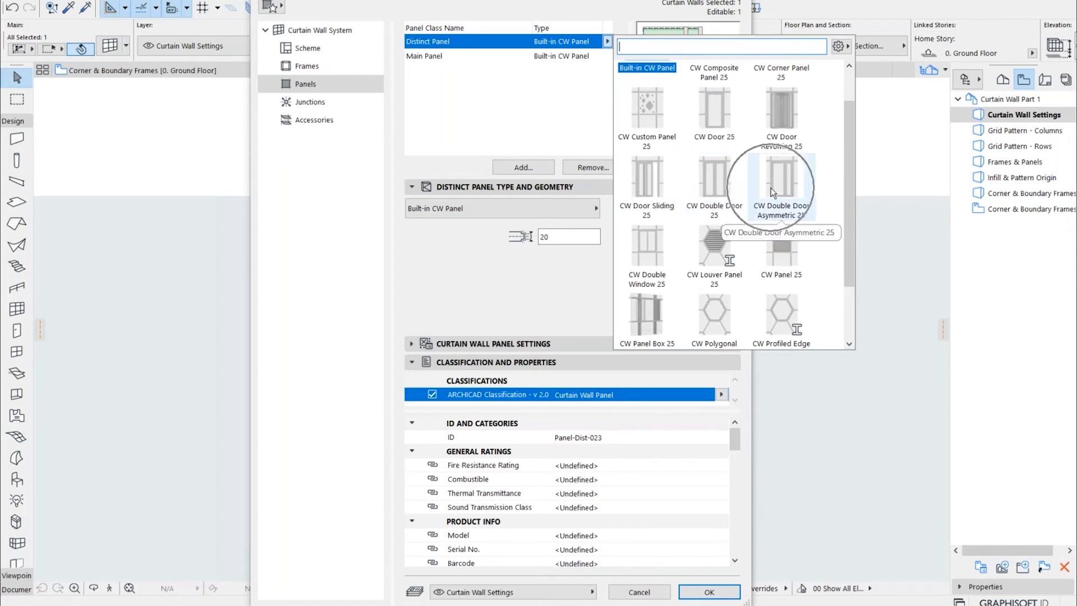
scroll(672, 203, down, 2)
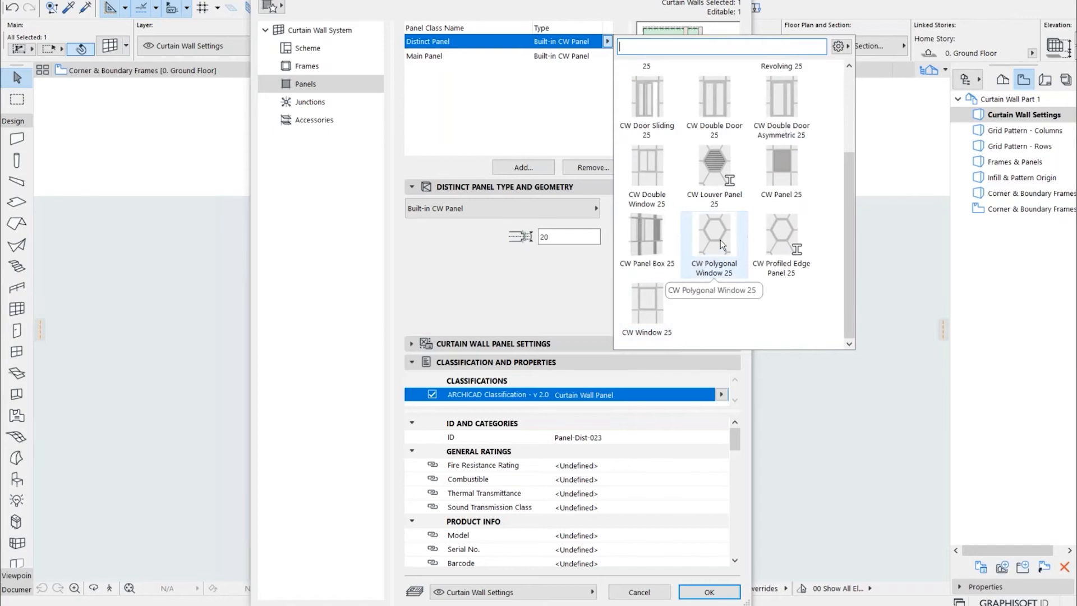
scroll(716, 248, up, 3)
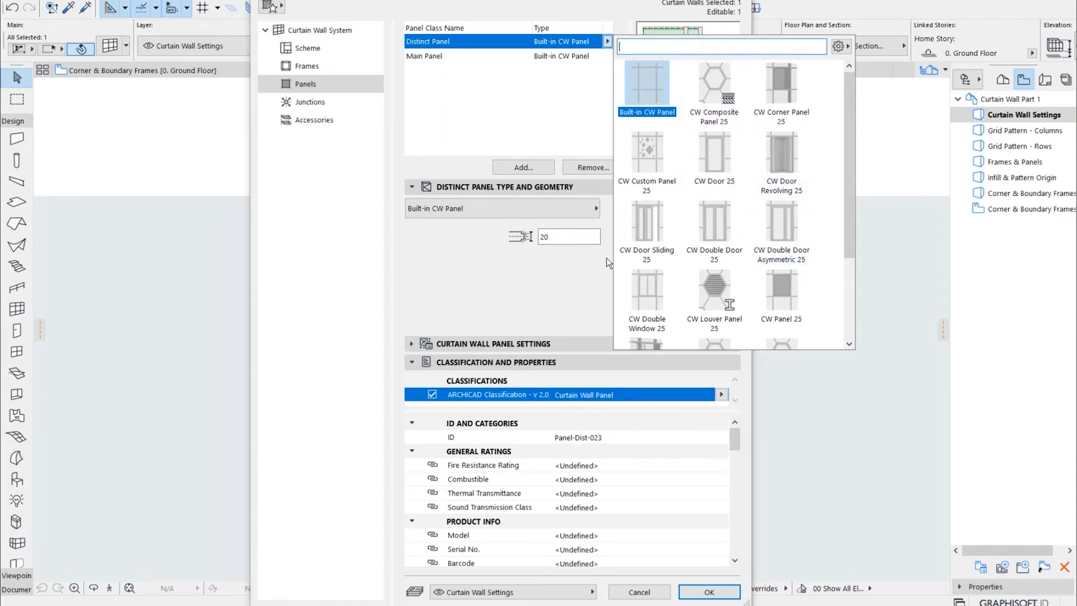
click(553, 322)
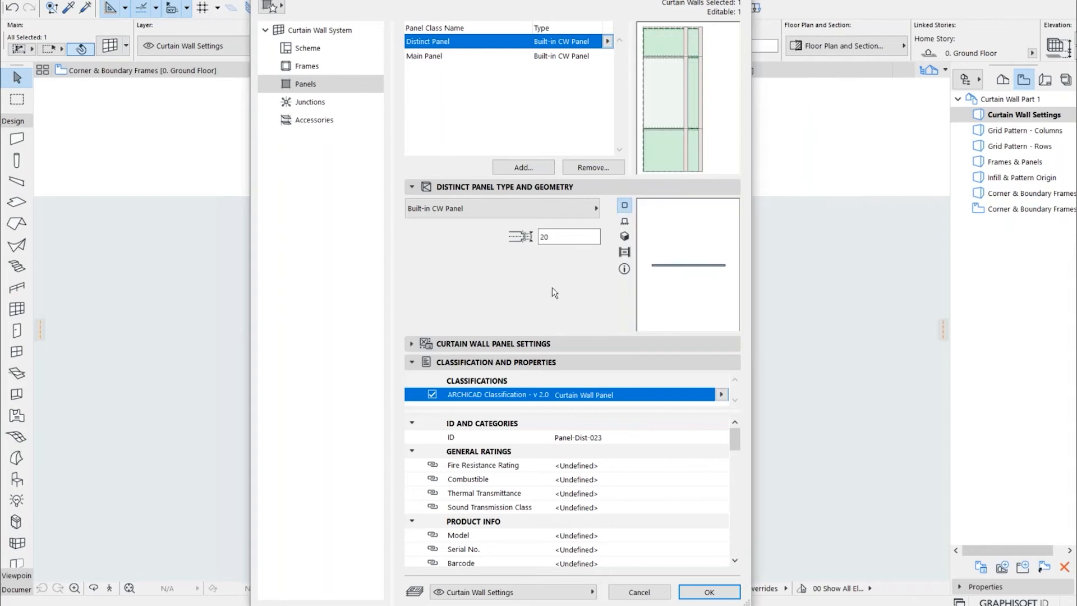
Examine the curtain wall's junction settings and the available junction types
click(312, 102)
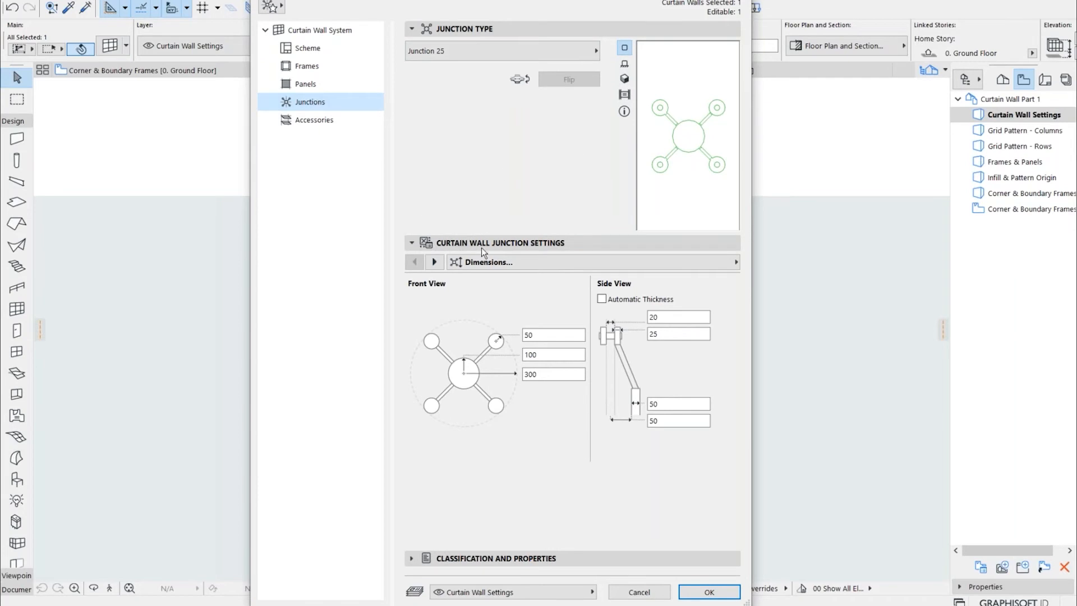
click(576, 56)
click(526, 172)
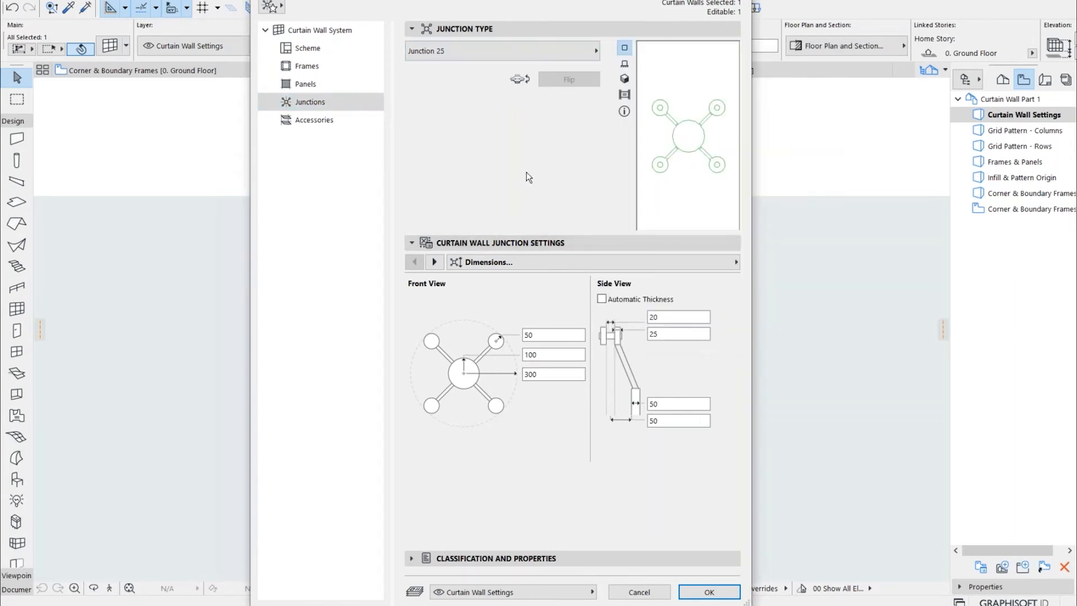
Examine the curtain wall's accessory settings and browse the available accessory types without choosing another one
click(329, 125)
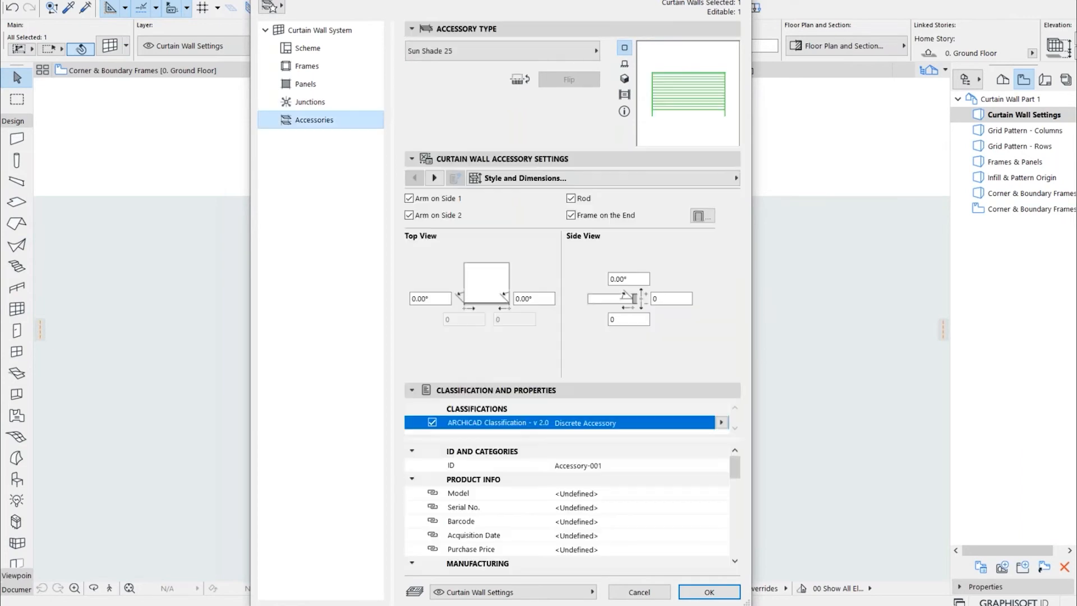
click(572, 52)
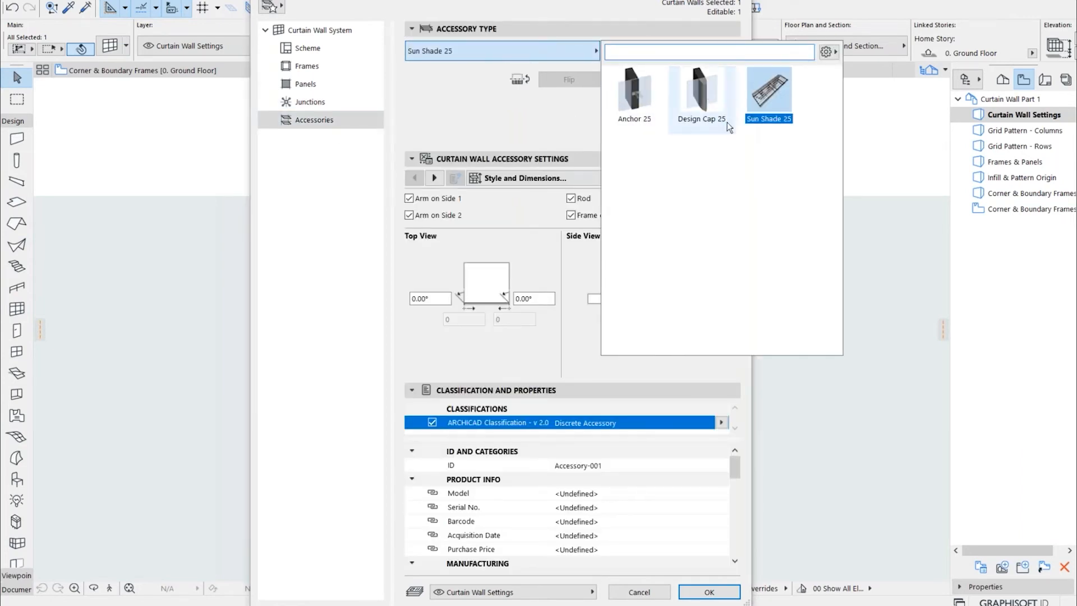
click(498, 129)
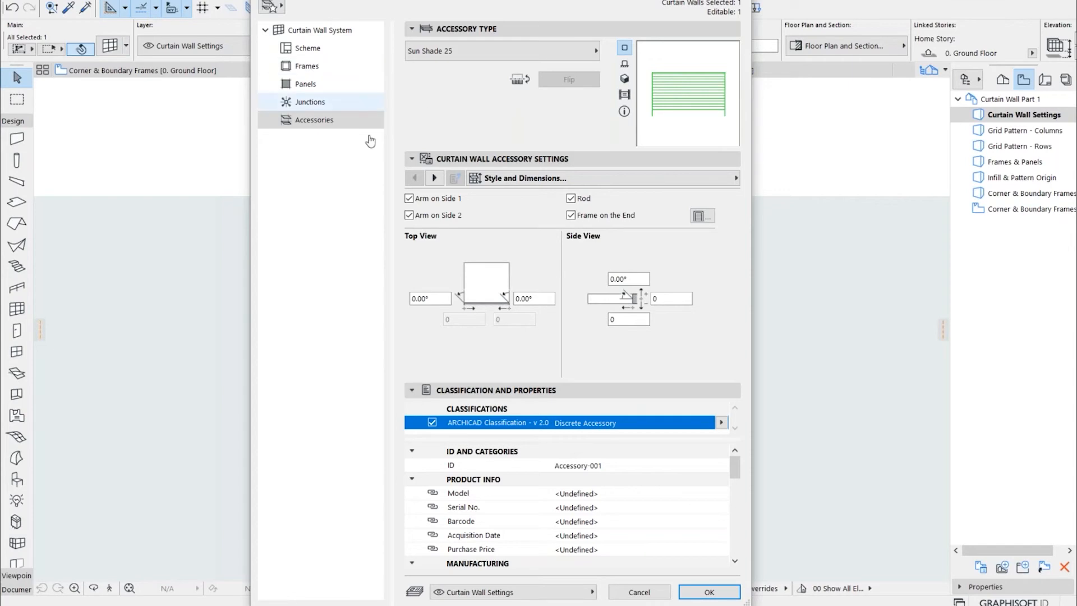
Discard the curtain wall settings dialog, deselect the wall and open the Grid Pattern - Columns view
click(640, 593)
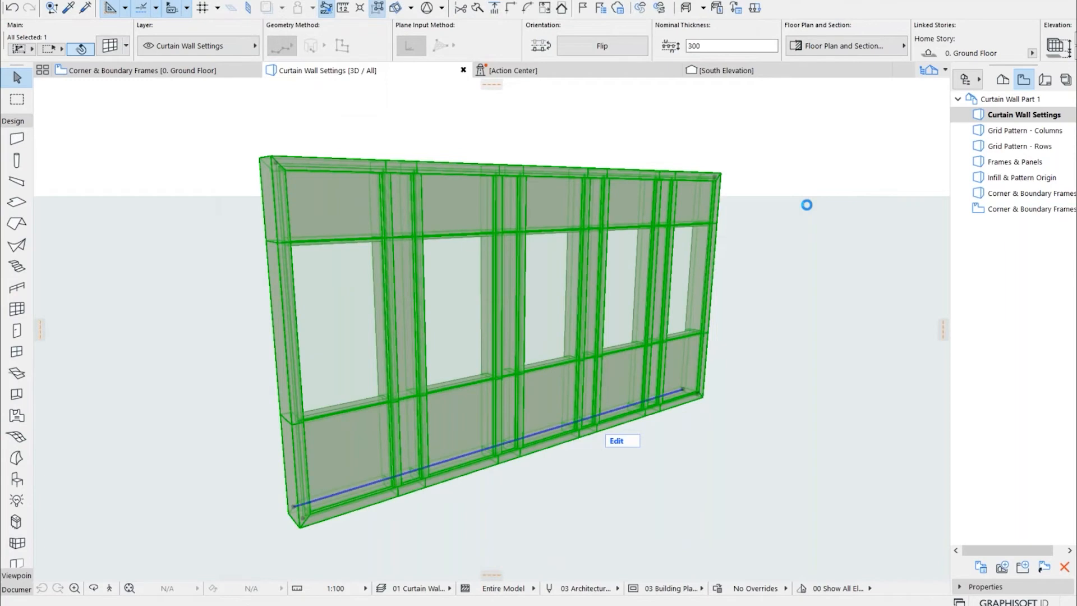
click(808, 204)
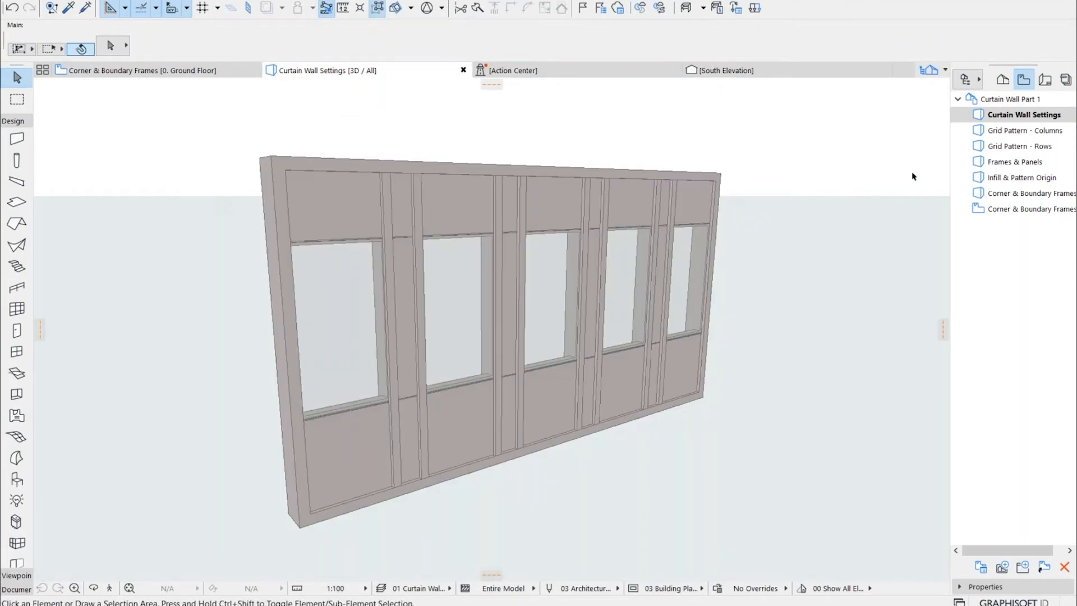
double_click(999, 135)
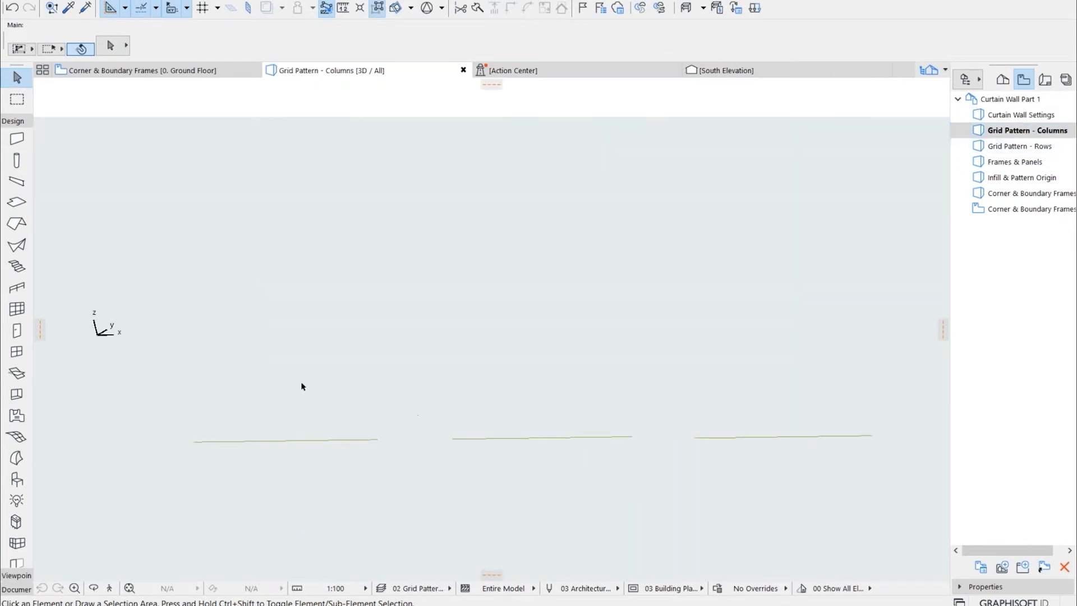
Apply a saved curtain wall favorite and place a 7500 mm long curtain wall along the first guide line
click(17, 313)
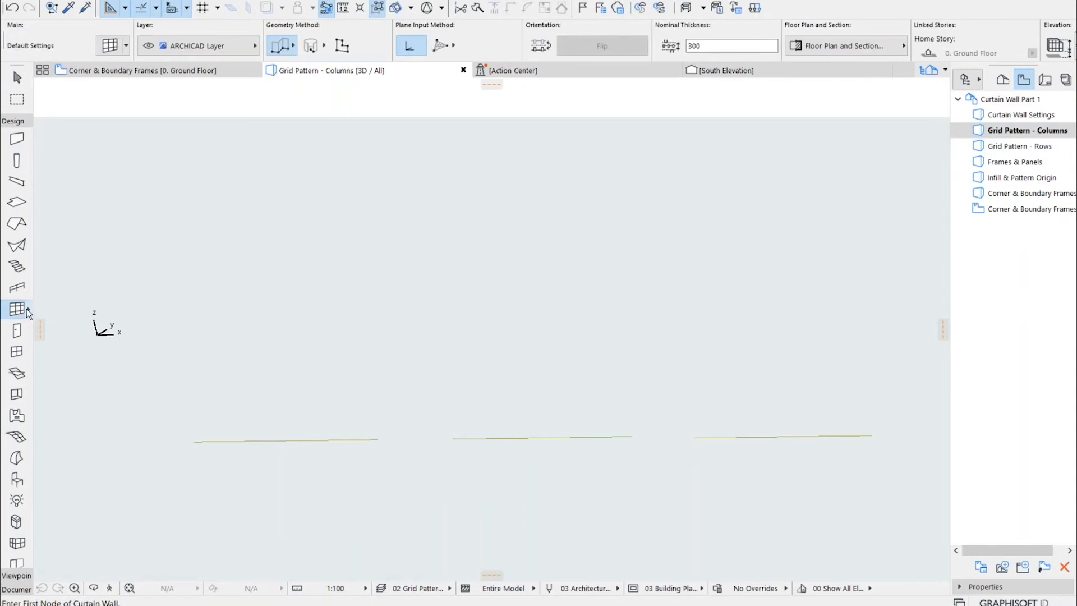
click(26, 308)
double_click(217, 343)
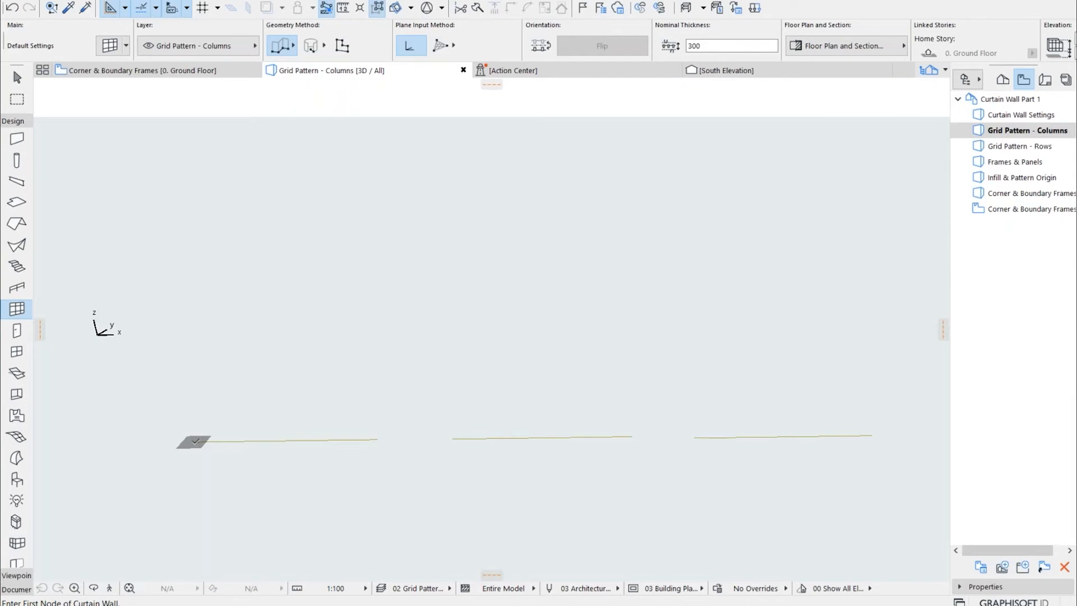
click(193, 440)
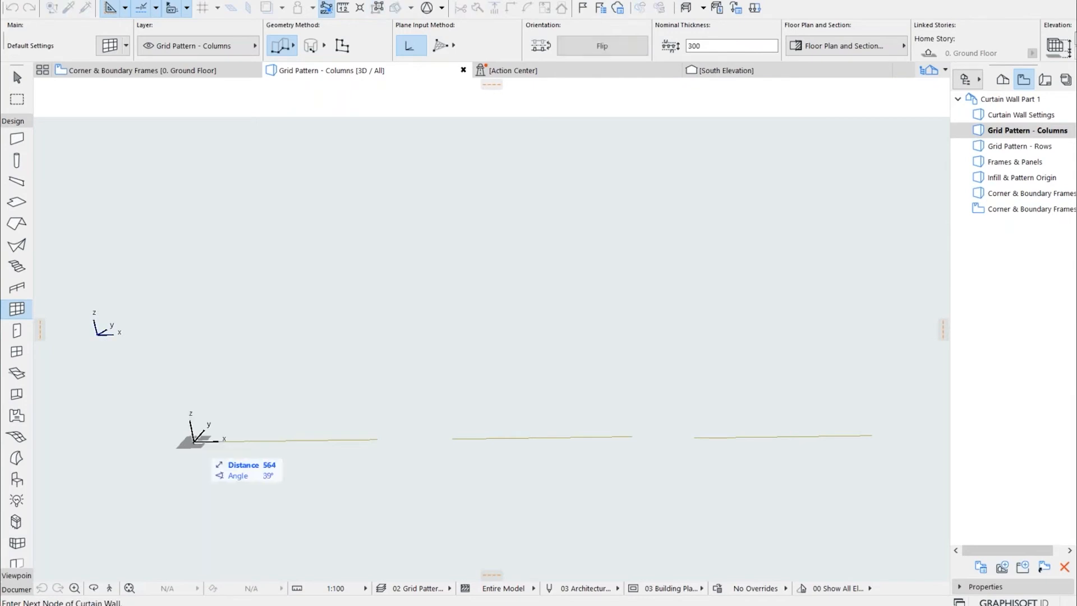
click(379, 438)
click(378, 438)
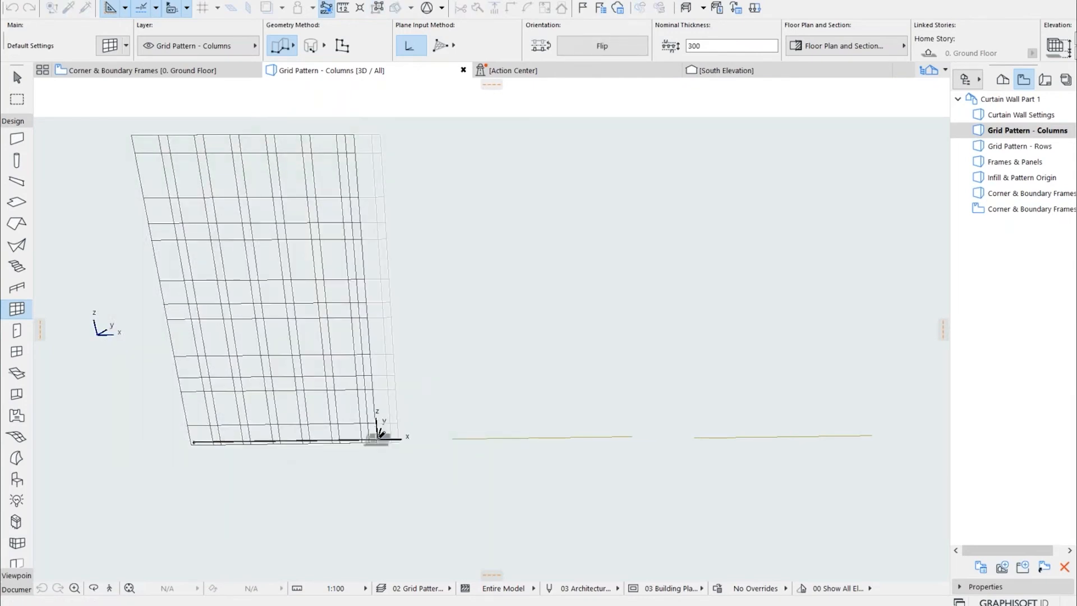
key(Escape)
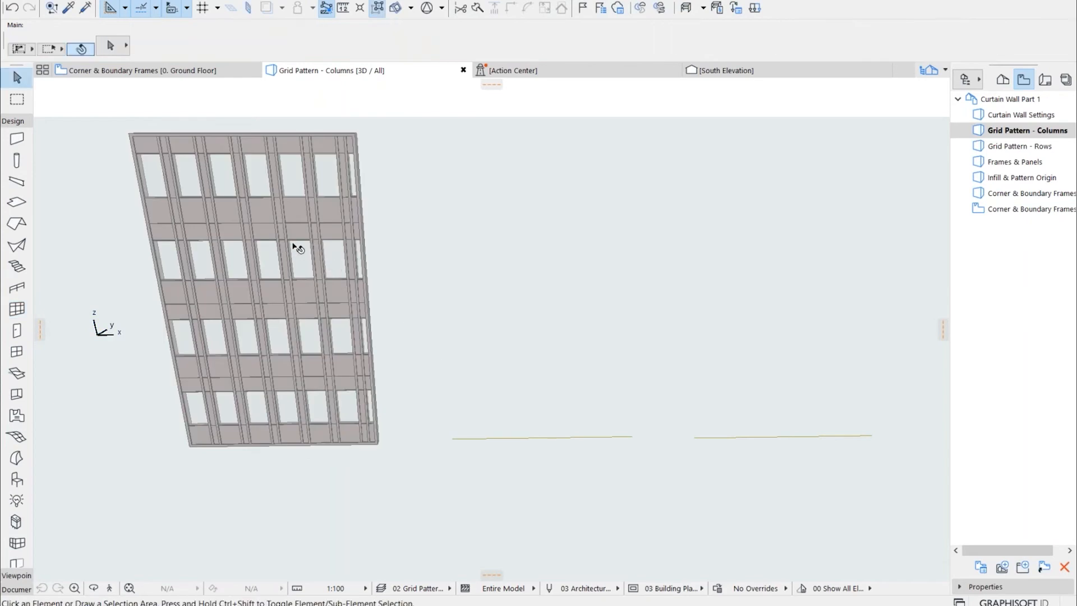
Examine the new wall's Fixed Sizes column widths in its scheme and how the columns divide the wall's length
click(279, 222)
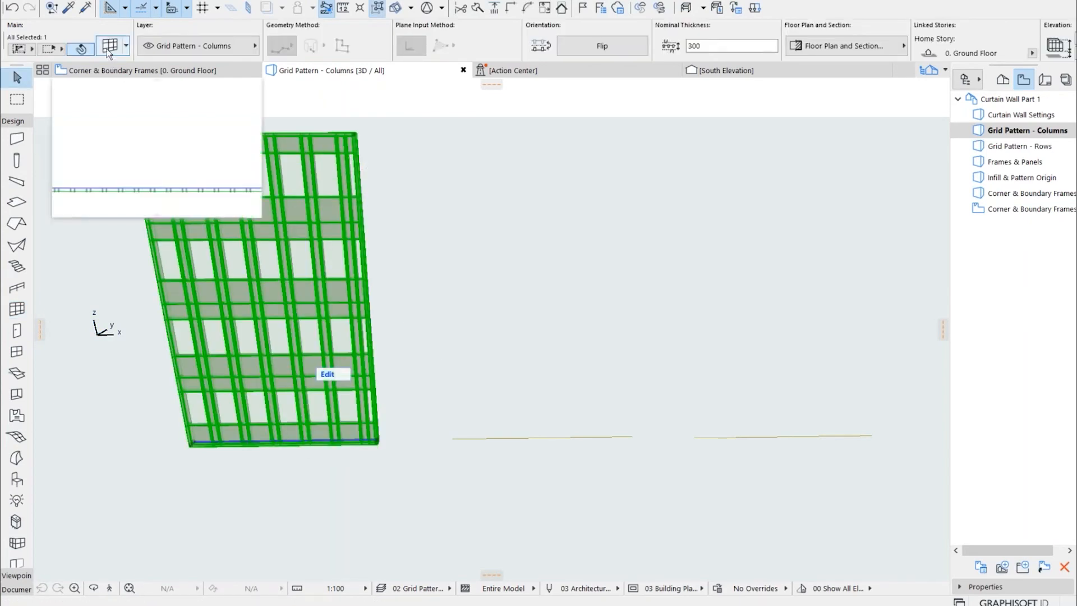
key(ctrl+t)
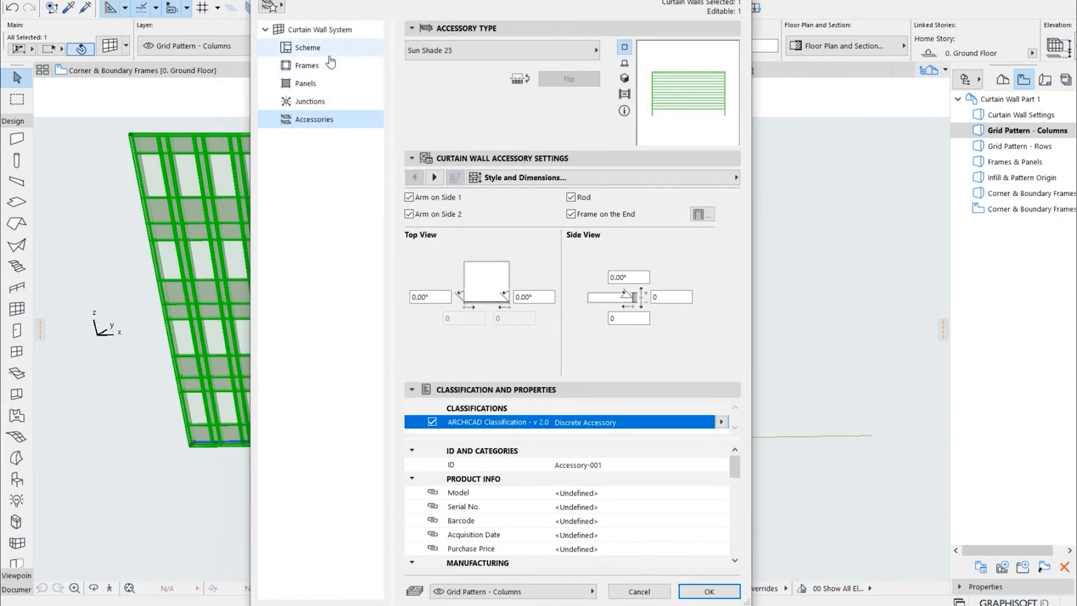
click(312, 48)
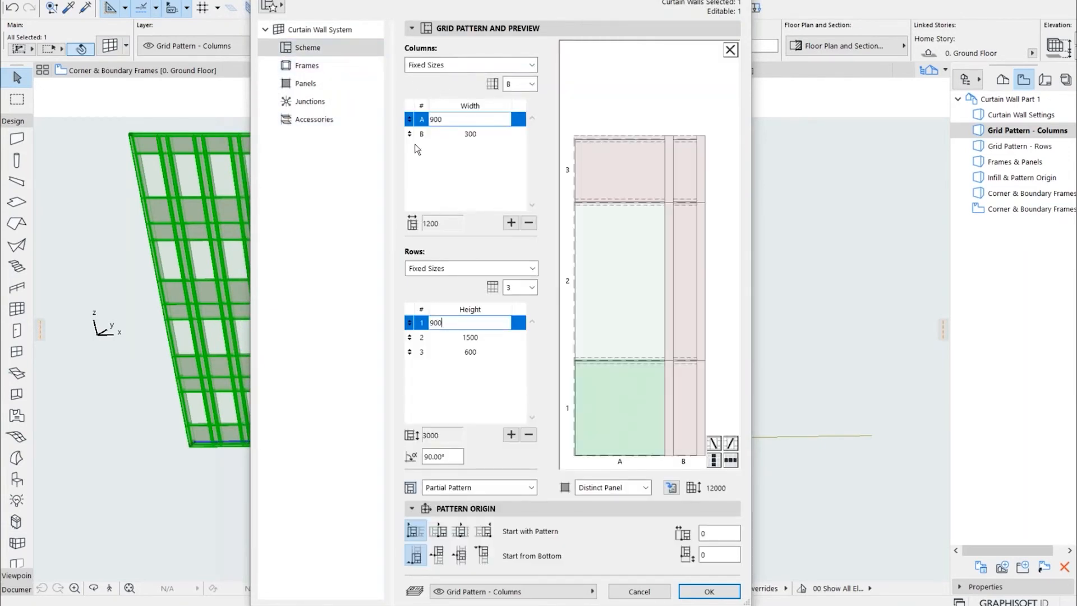
drag(455, 121, 433, 117)
key(Tab)
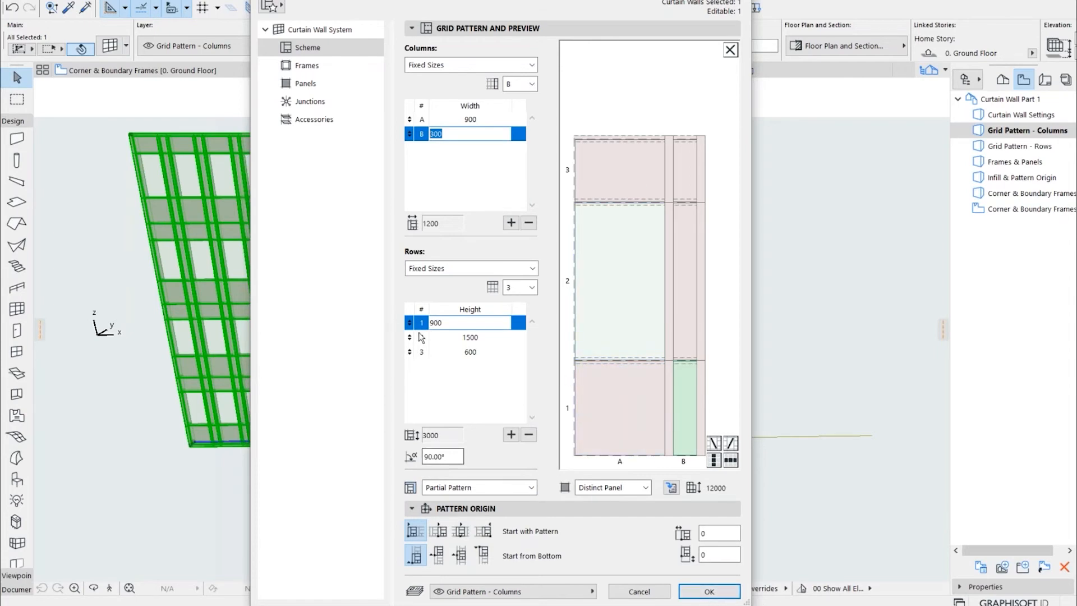
click(708, 591)
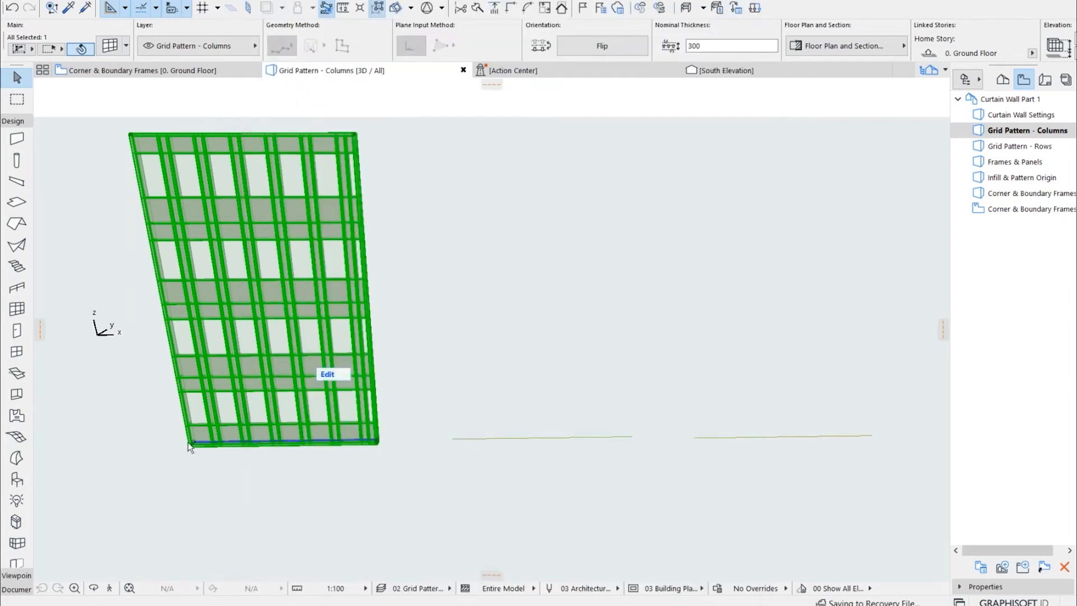
scroll(246, 432, up, 3)
scroll(377, 435, up, 1)
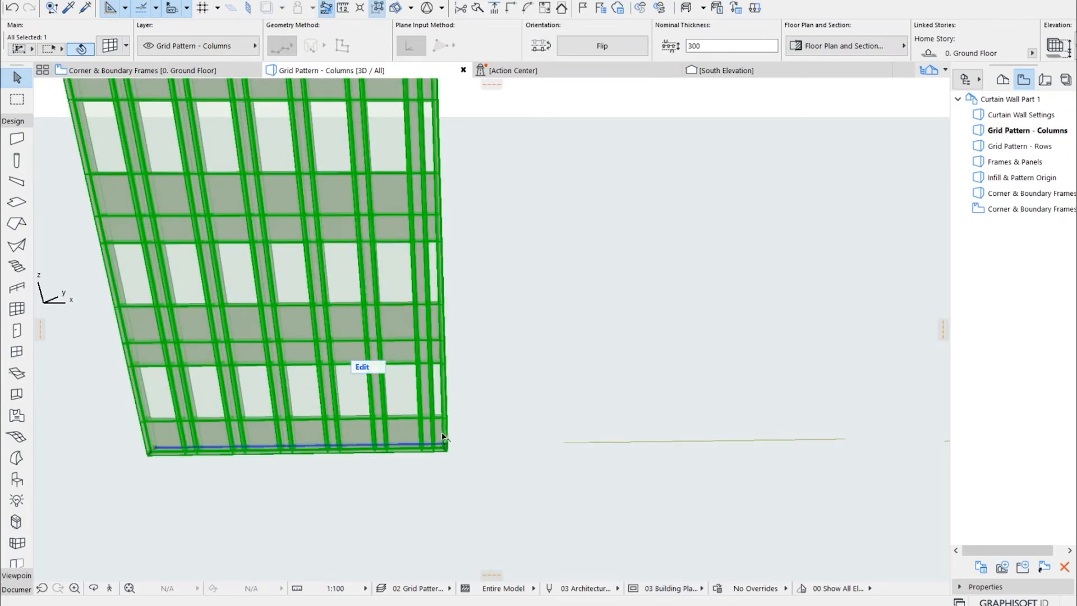
scroll(291, 466, down, 2)
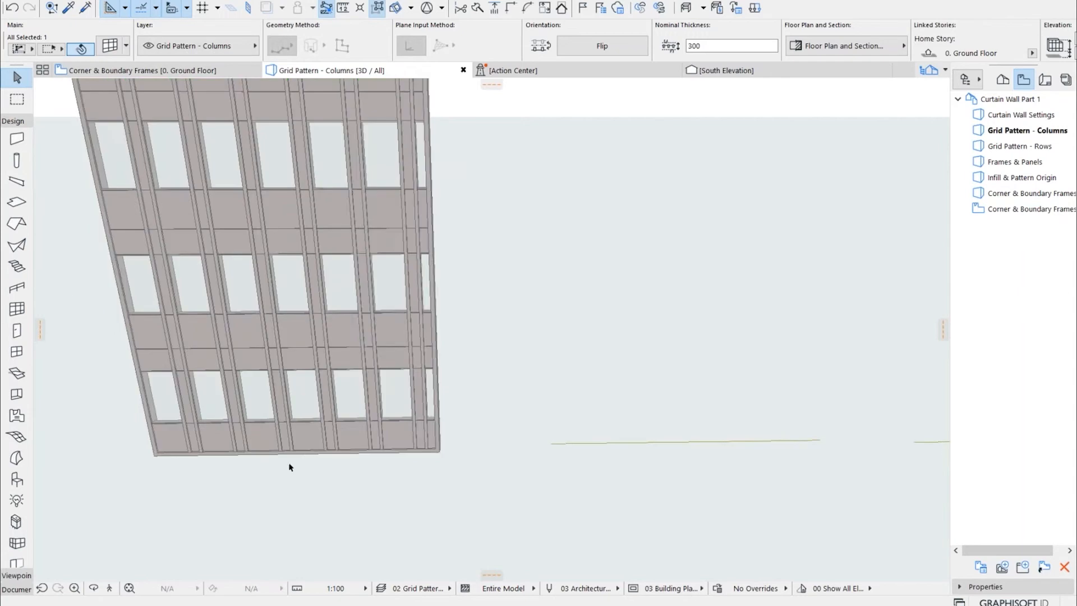
scroll(293, 464, down, 2)
middle_drag(444, 417, 434, 452)
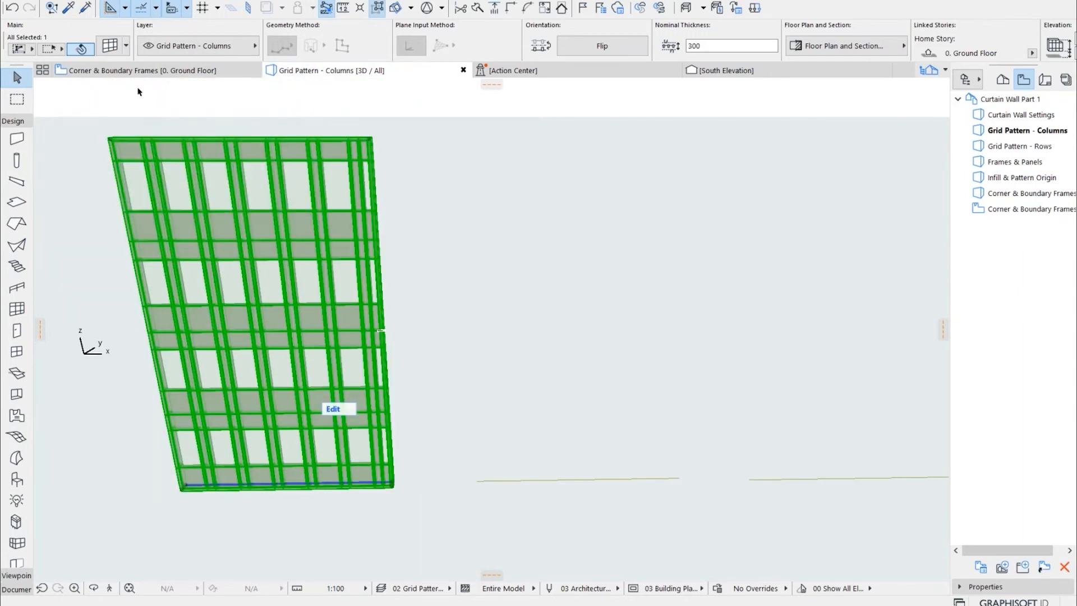
Pick up the first wall's parameters and place a matching curtain wall along the full length of the second guide line
click(68, 9)
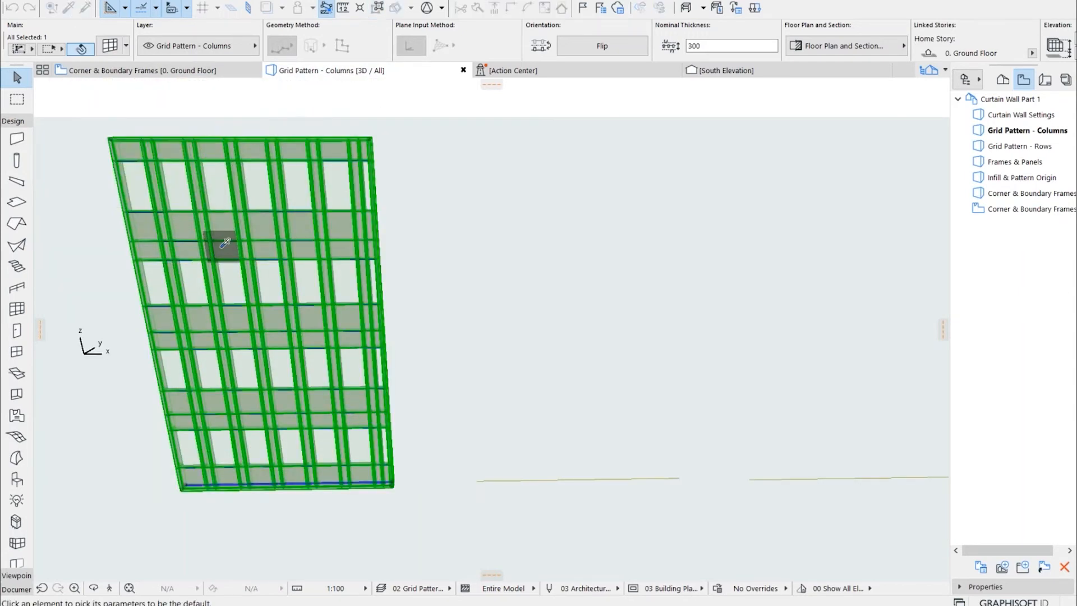
click(226, 246)
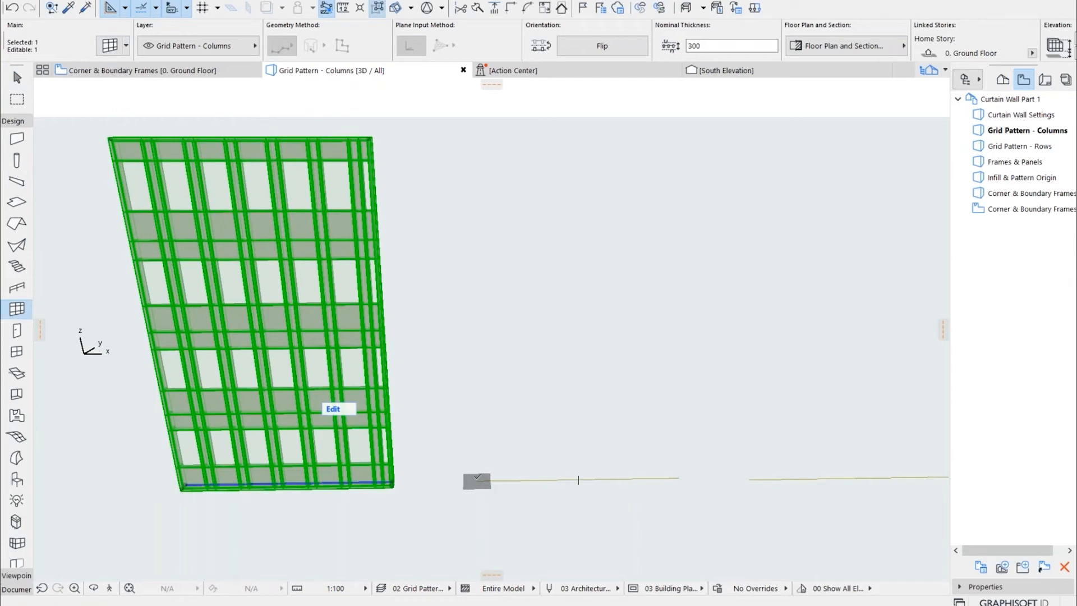
key(Escape)
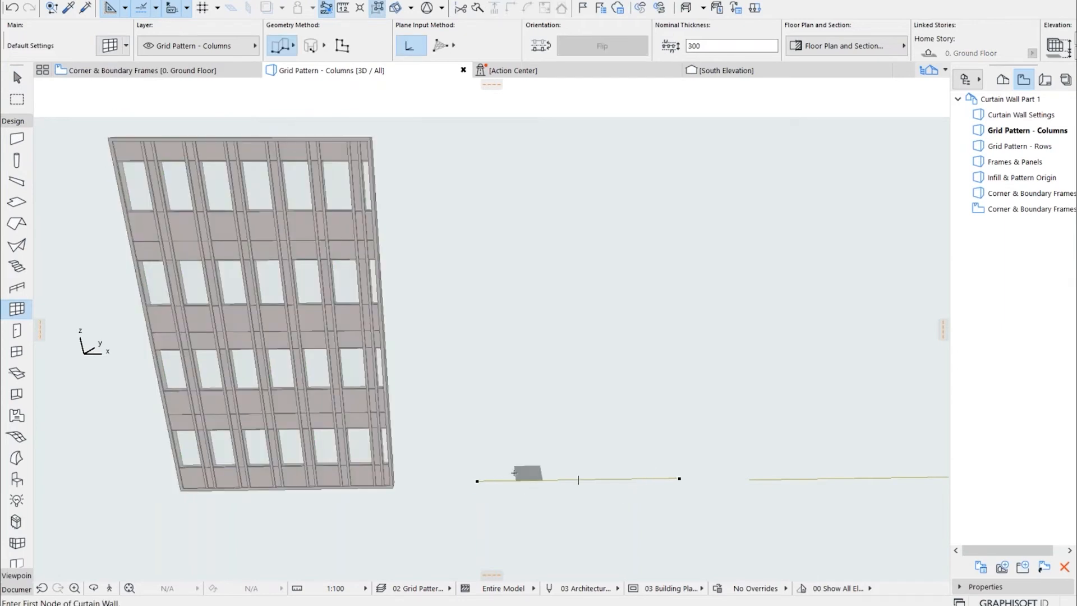
click(477, 481)
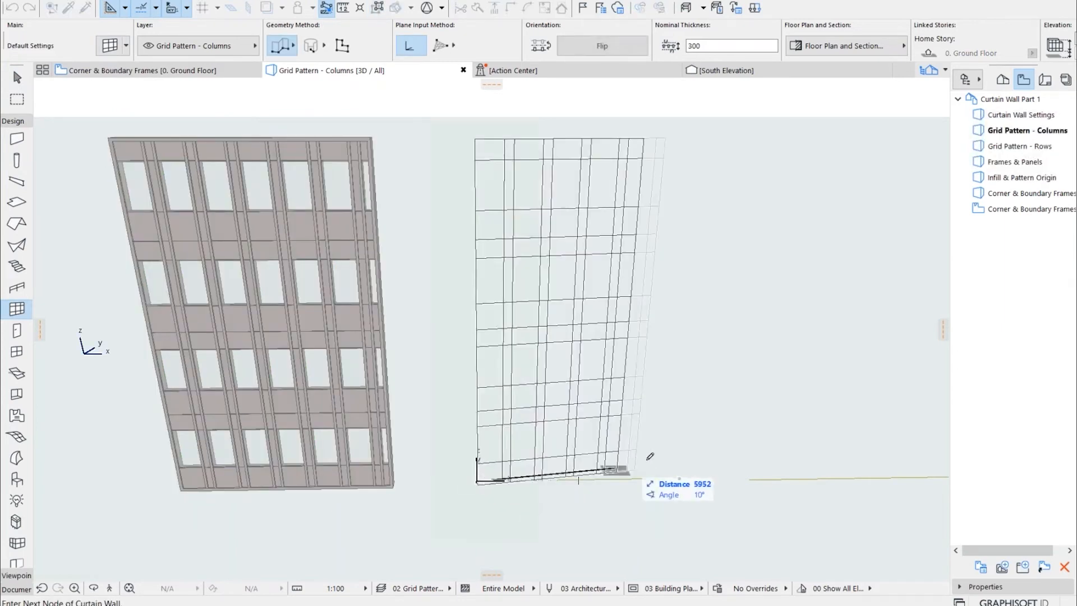
click(682, 476)
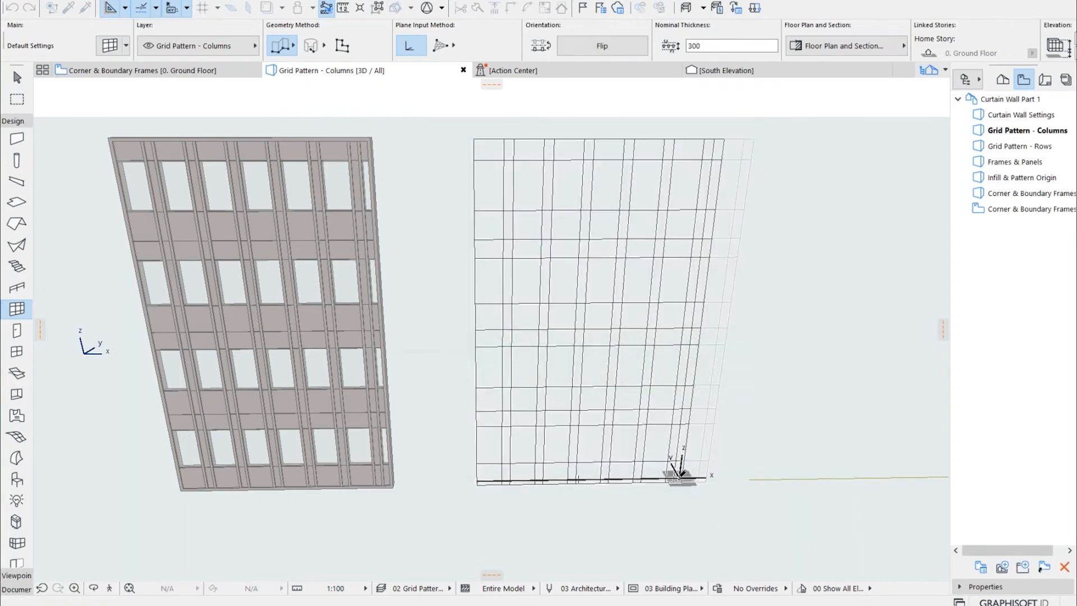
click(680, 476)
key(Escape)
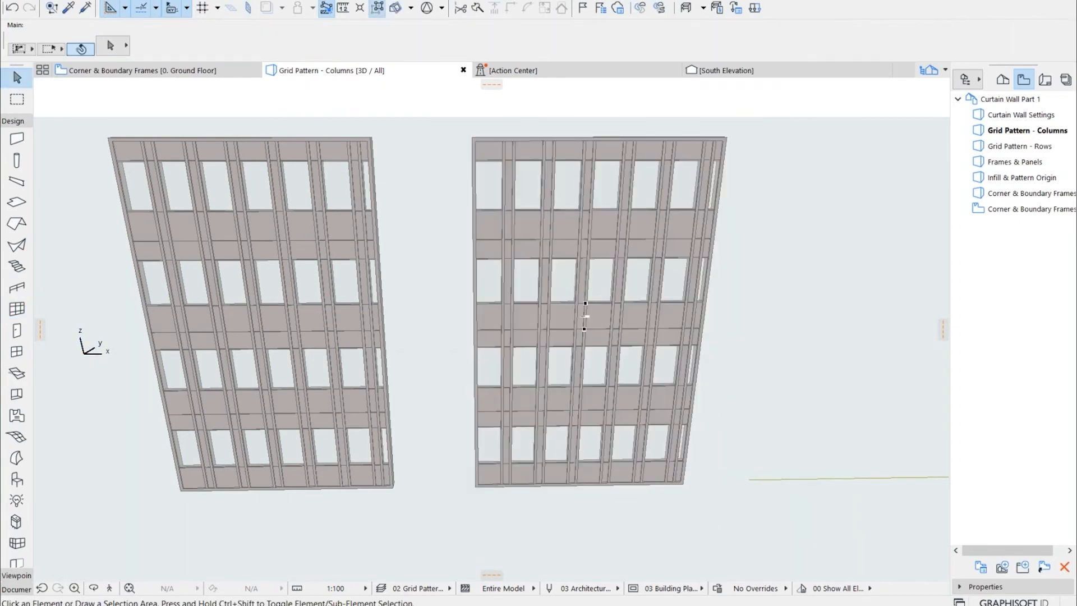
Set the second wall's column pattern to Best Division in its scheme, comparing it with Fixed Sizes, and apply the settings
click(540, 240)
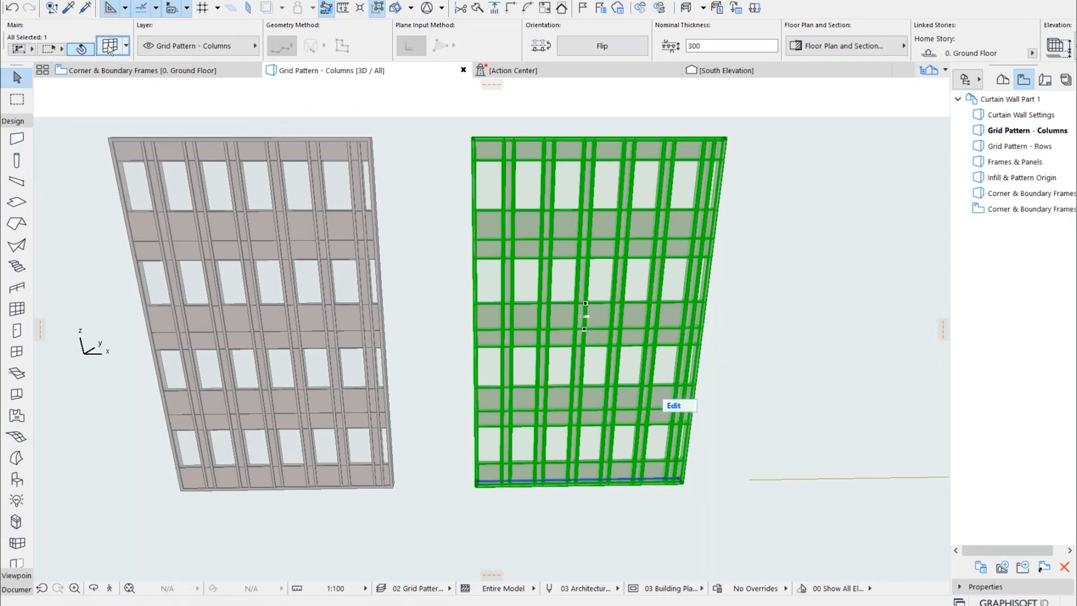
key(ctrl+t)
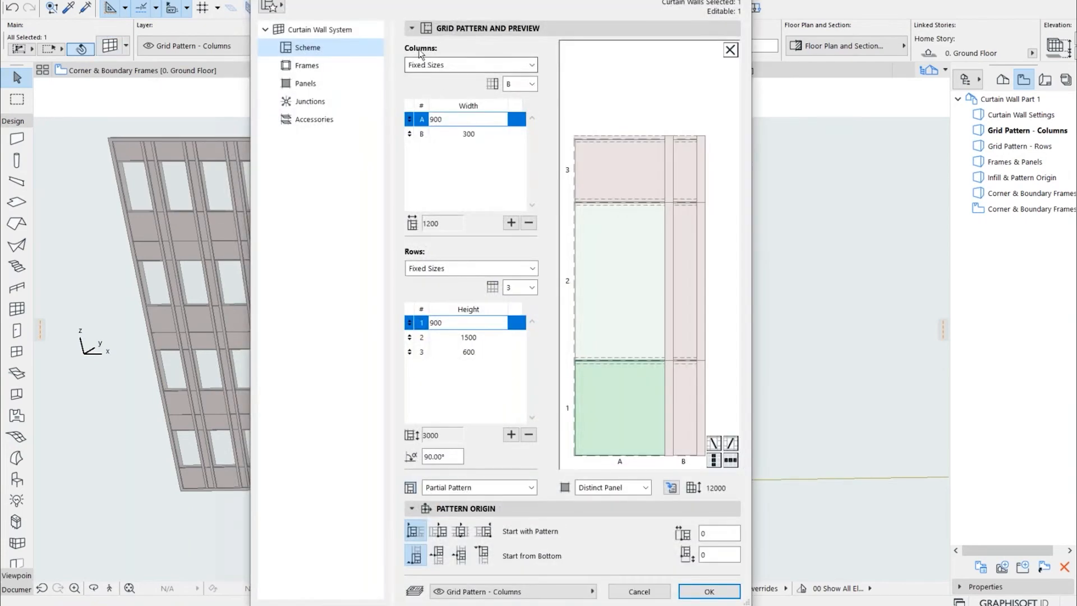
click(449, 63)
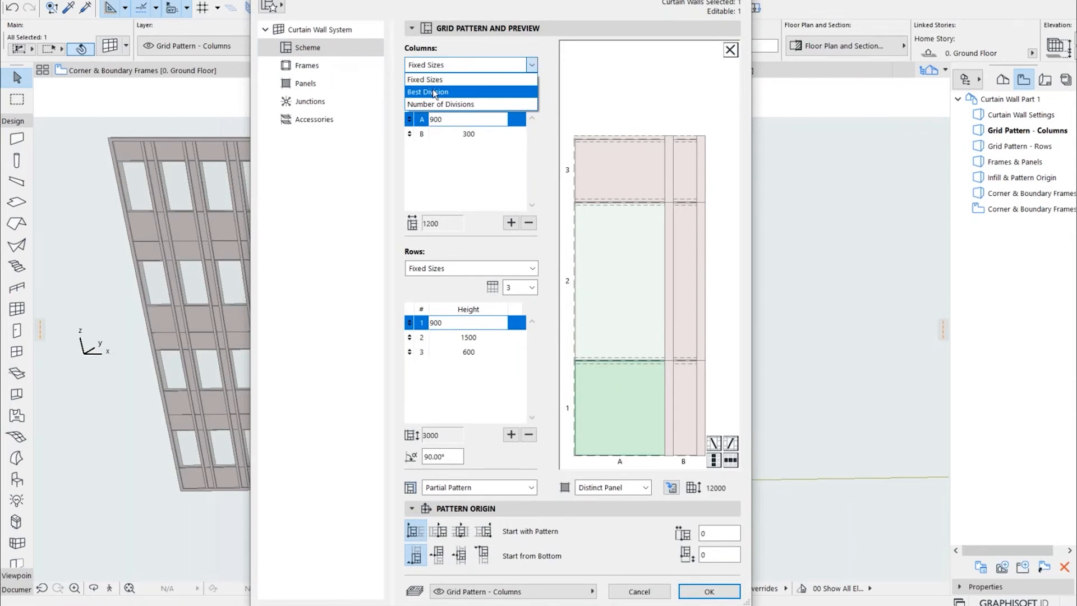
click(436, 92)
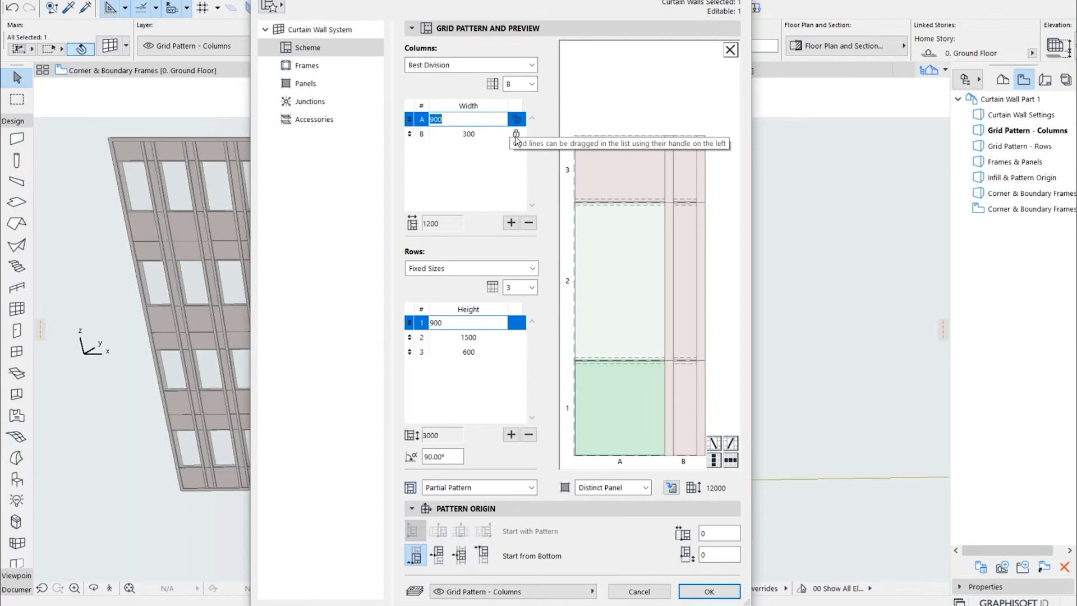
click(460, 65)
click(449, 77)
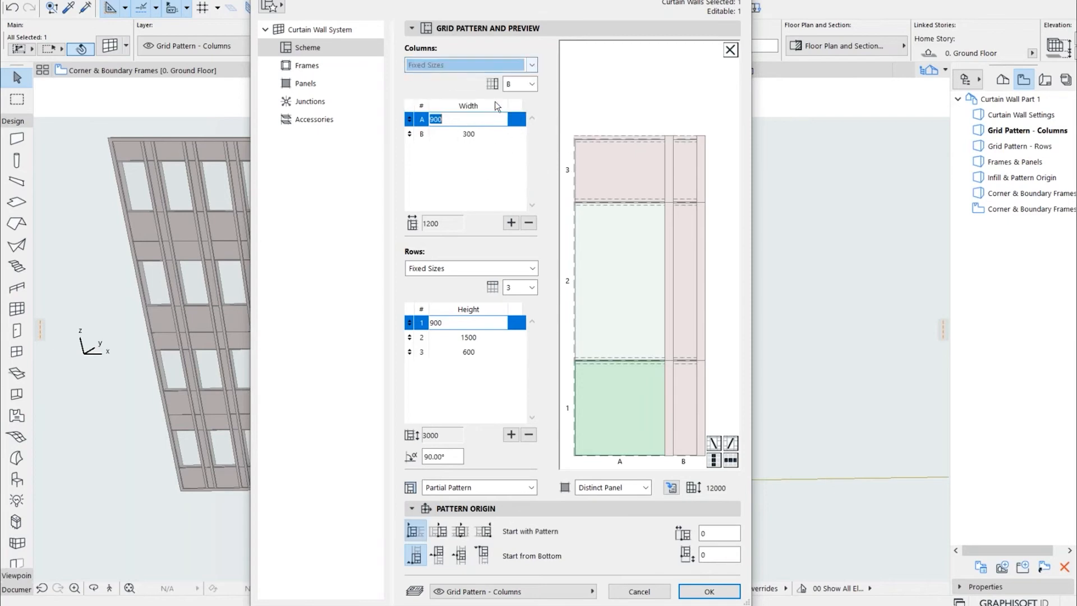
click(447, 67)
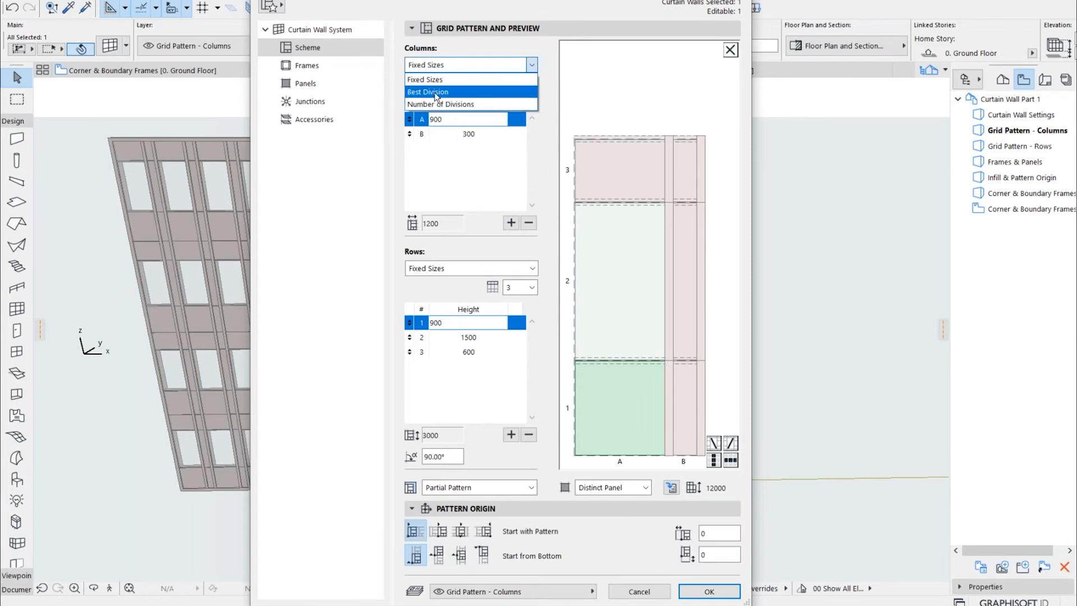
click(437, 92)
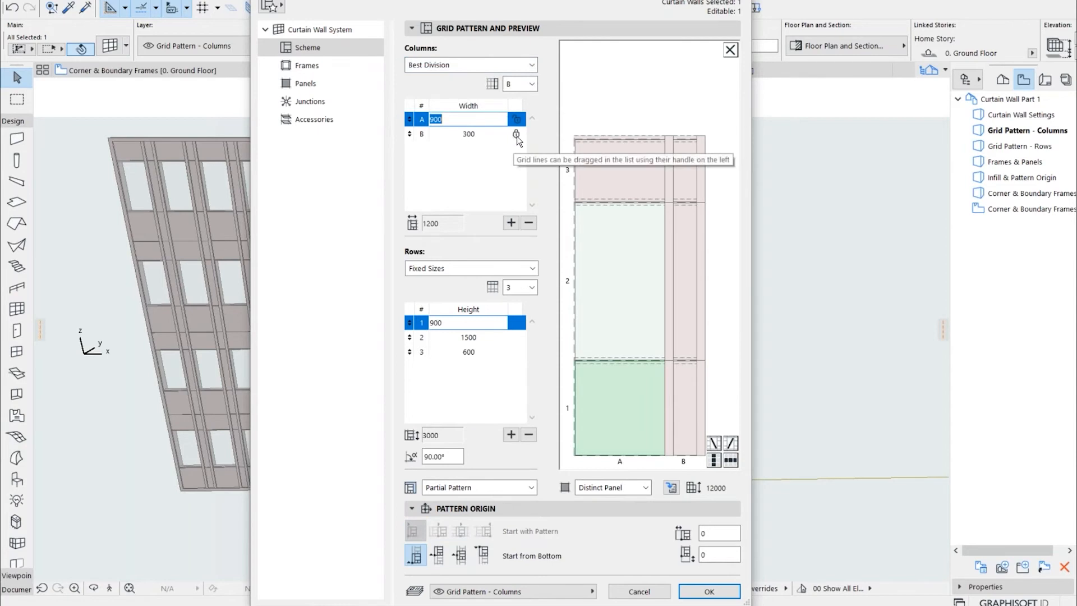
click(517, 135)
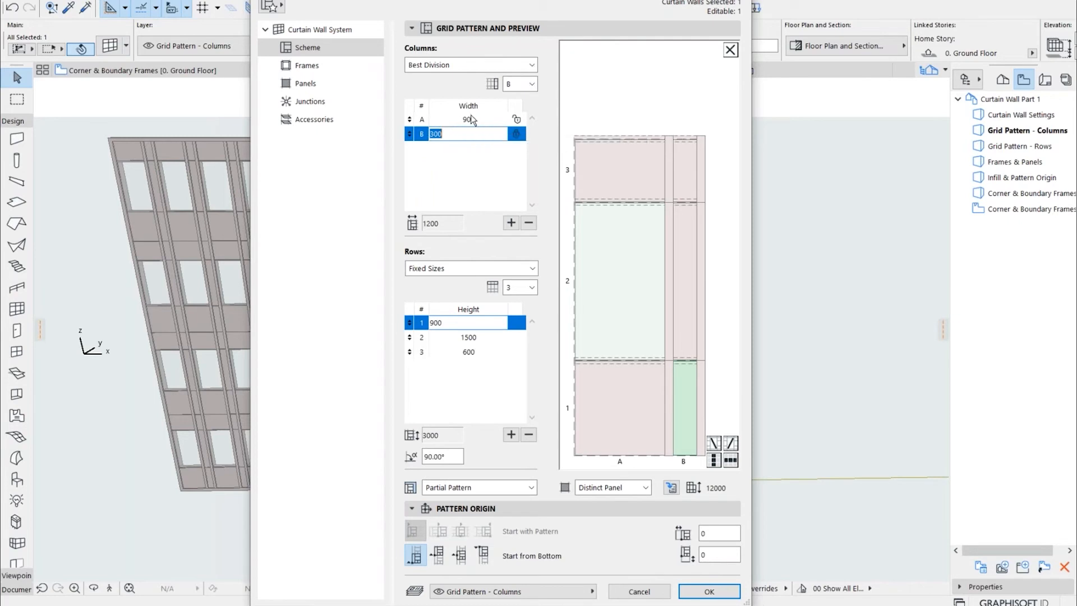
click(708, 591)
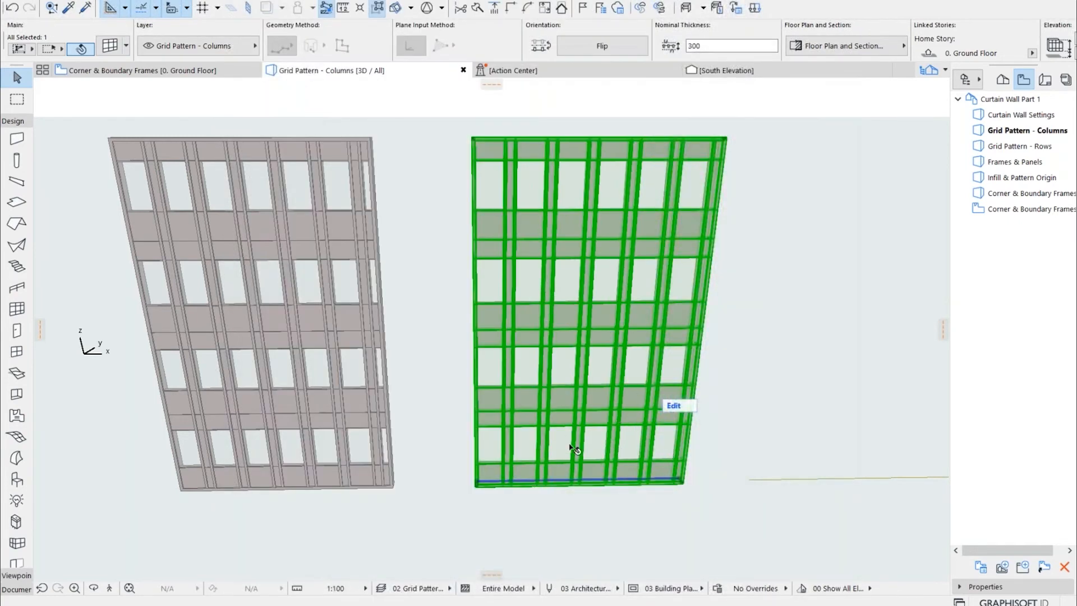
Pick up the first wall's parameters and place a third matching curtain wall along the full length of the third guide line
scroll(493, 478, up, 3)
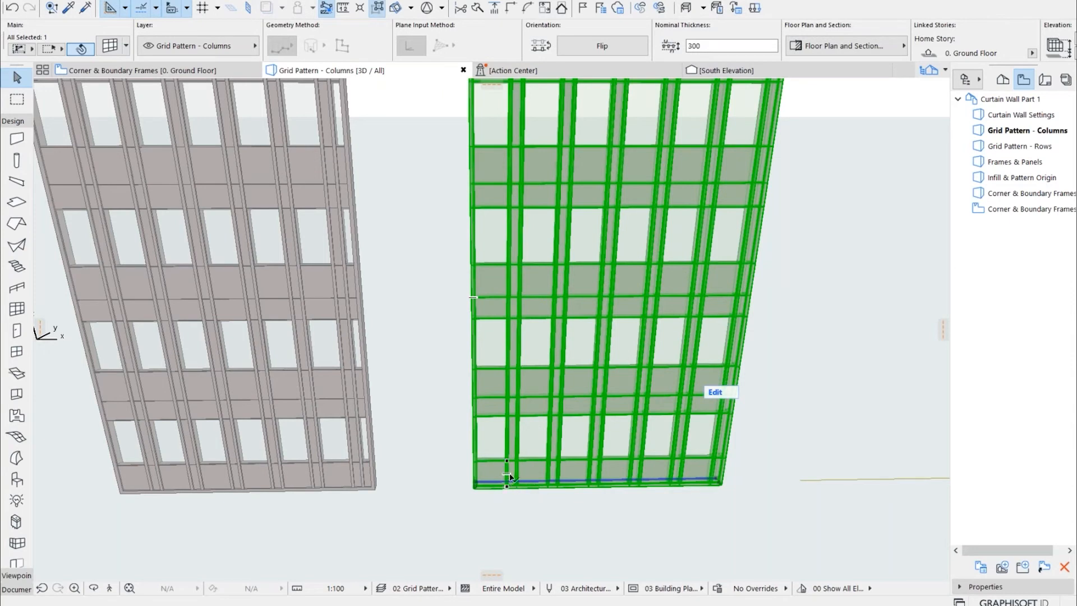
scroll(393, 474, down, 2)
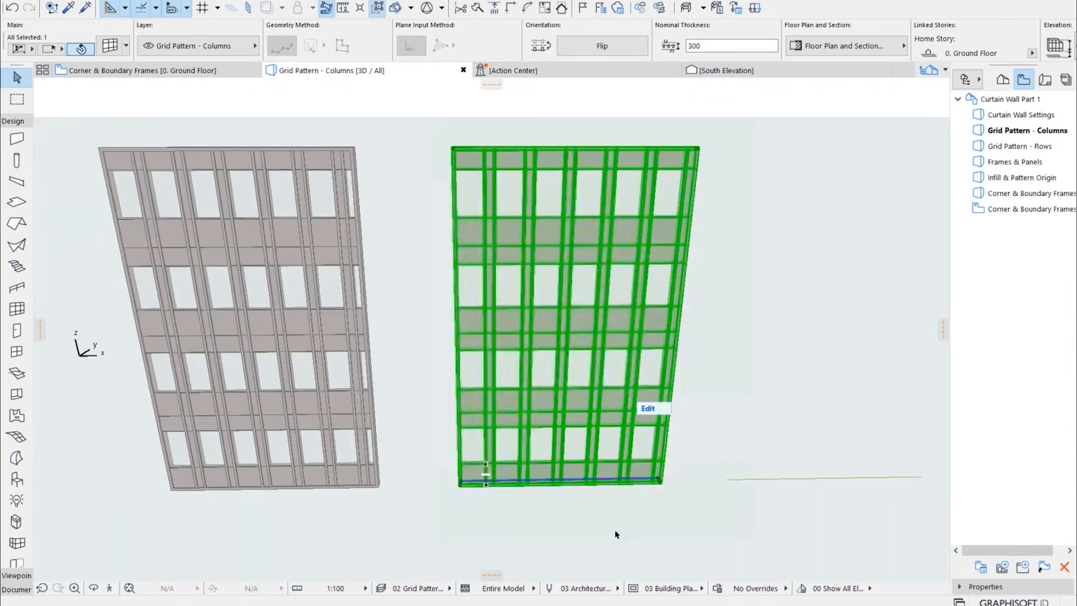
middle_drag(611, 531, 527, 517)
click(464, 521)
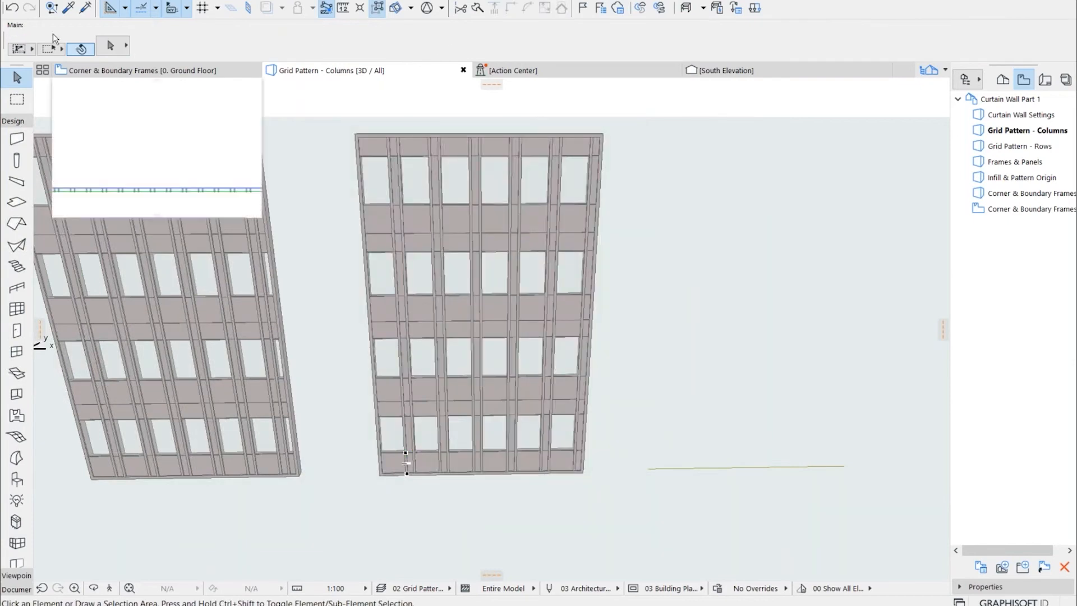
click(68, 7)
click(273, 242)
click(648, 467)
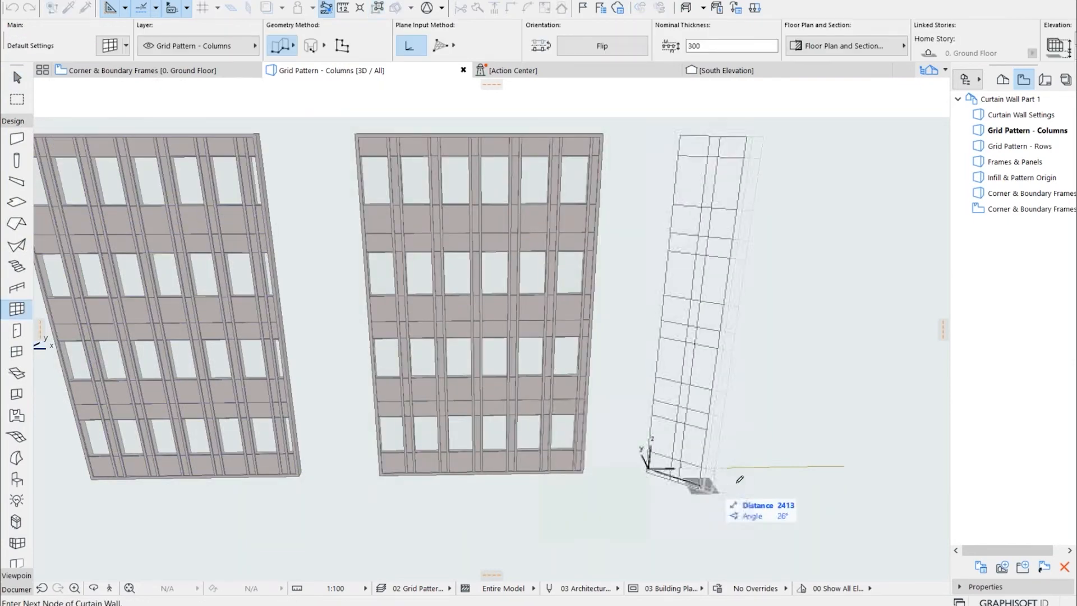
click(850, 463)
click(850, 461)
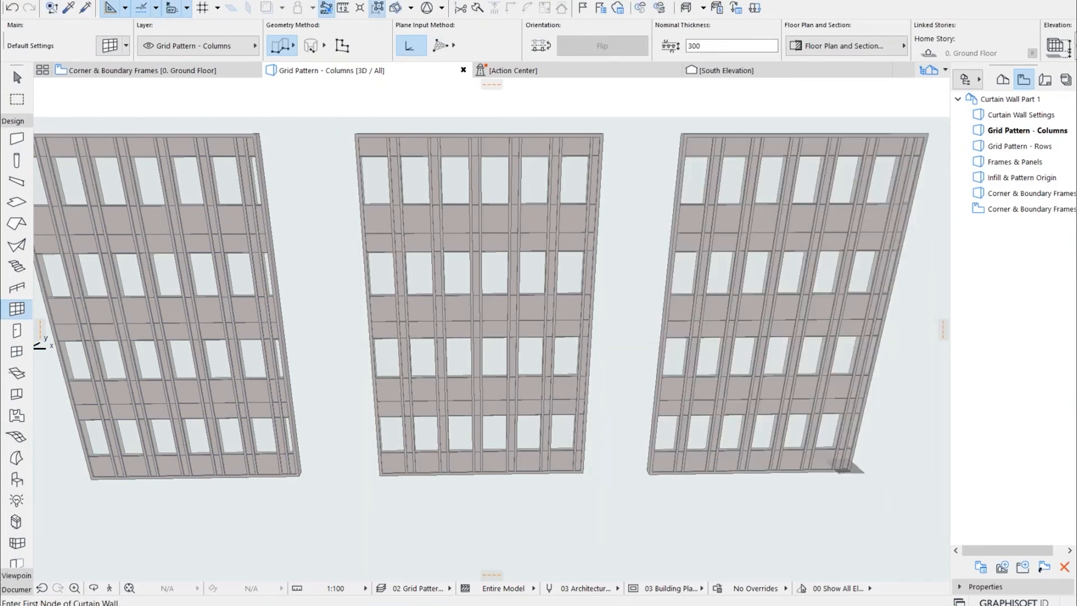
key(Escape)
Set the third wall's column pattern to Number of Divisions in its scheme, with 6 divisions
click(705, 219)
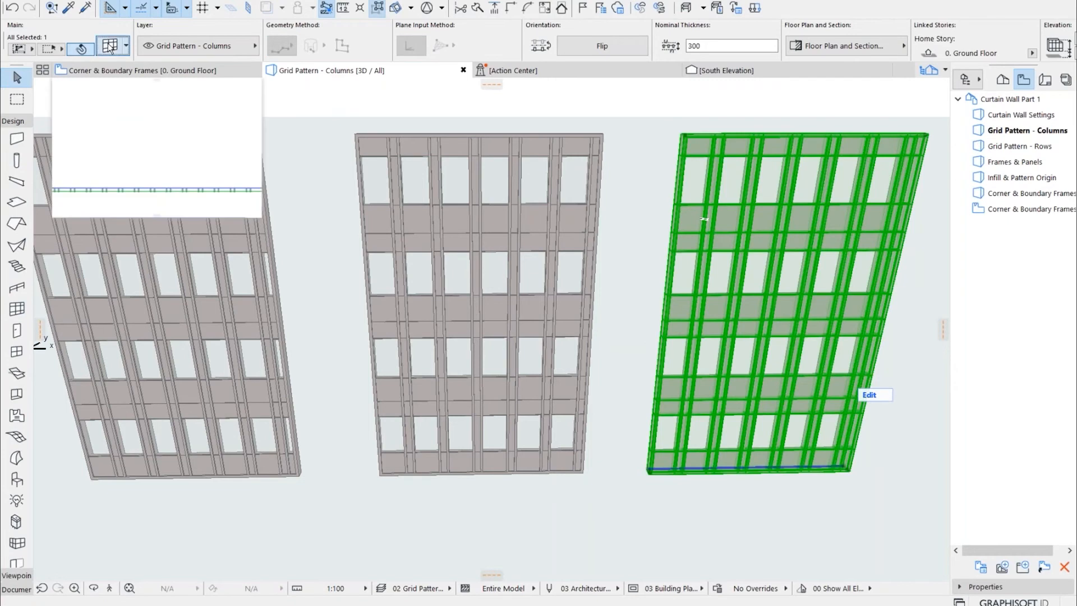
click(110, 46)
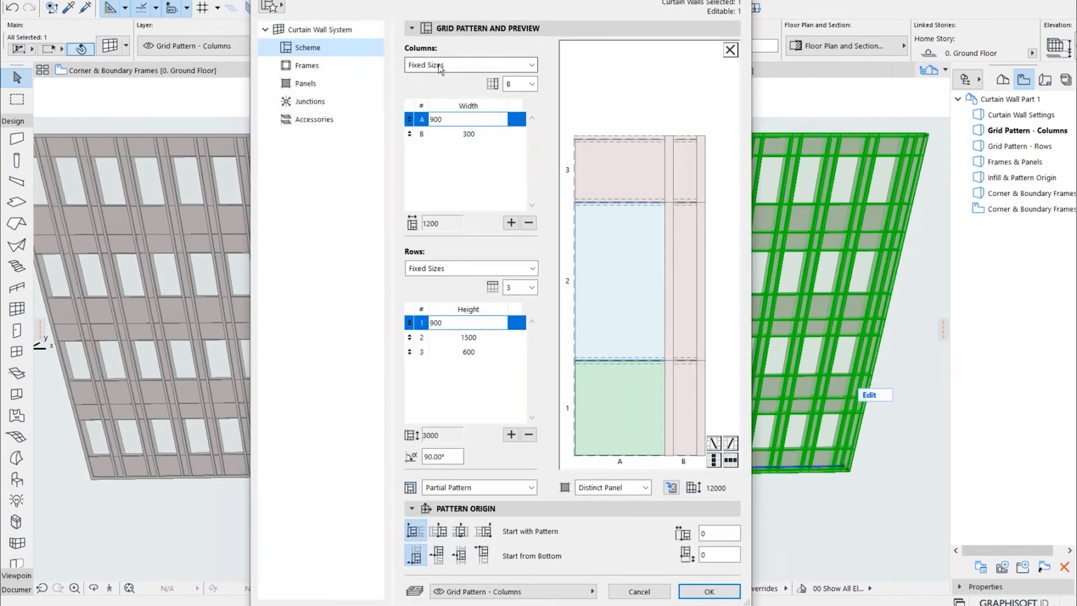
click(436, 66)
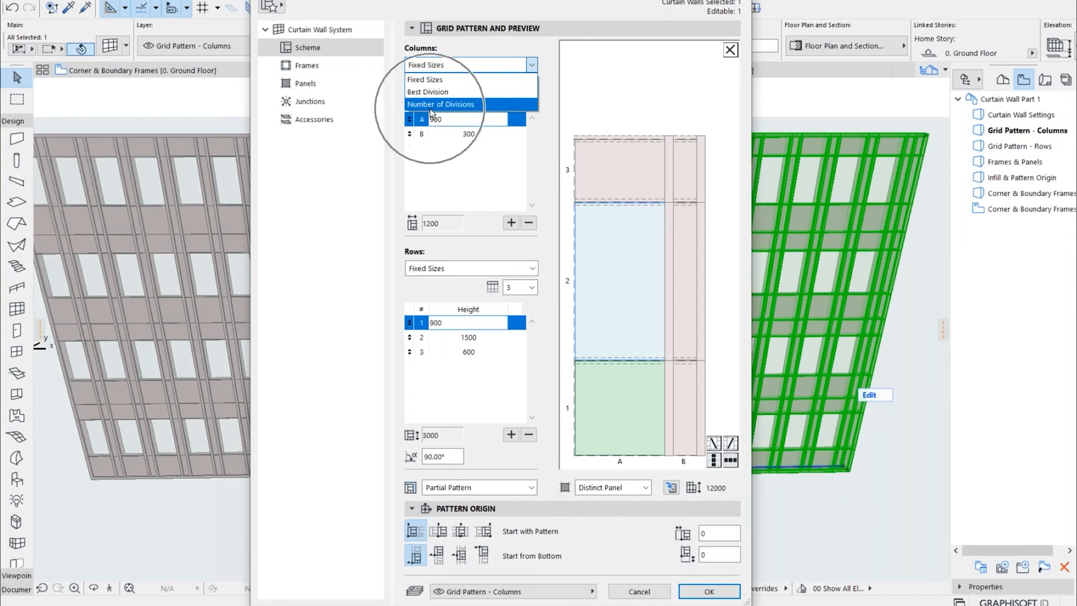
click(430, 109)
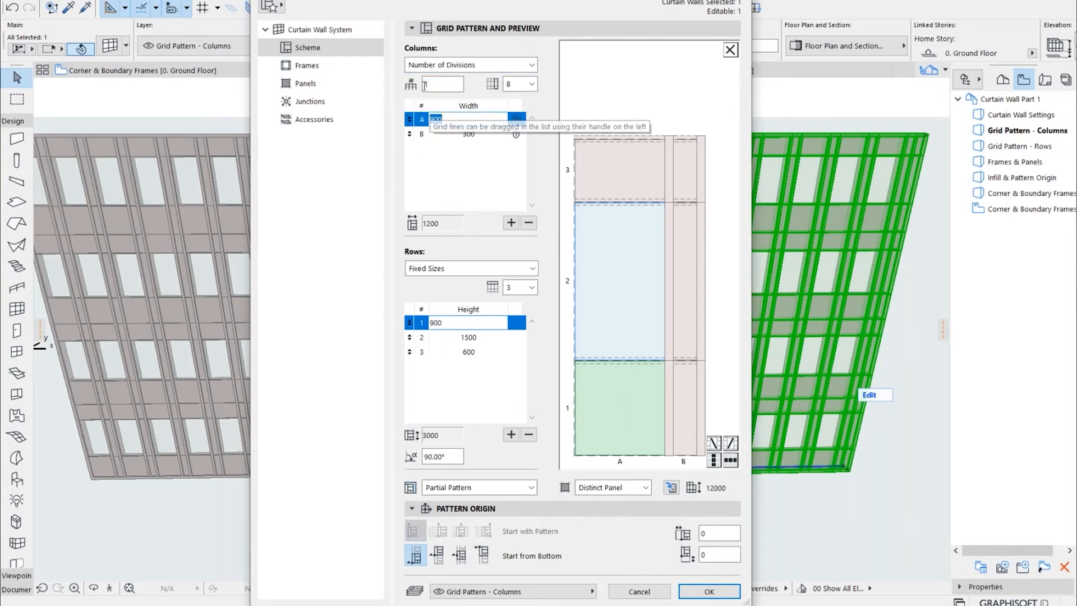
double_click(427, 84)
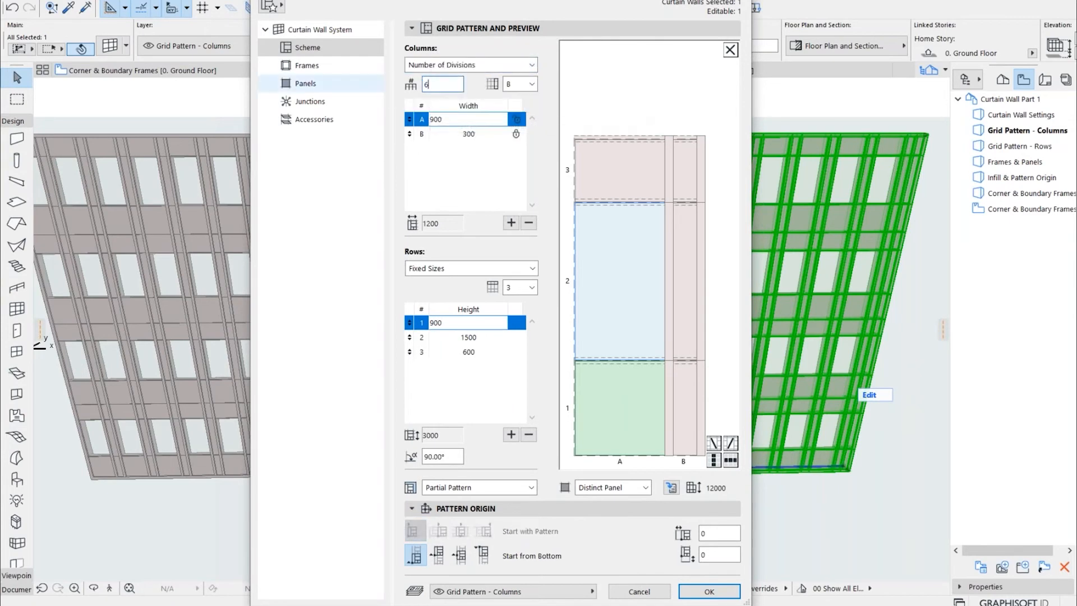
key(Tab)
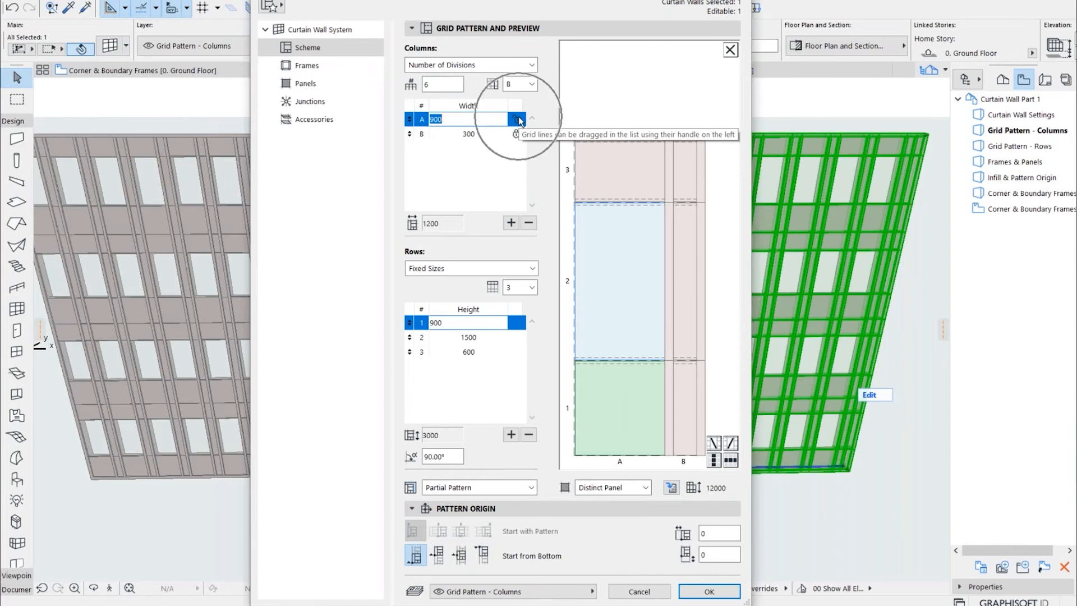
Keep column A's width unlocked and column B's width locked at 300, apply the settings and deselect the wall
click(519, 139)
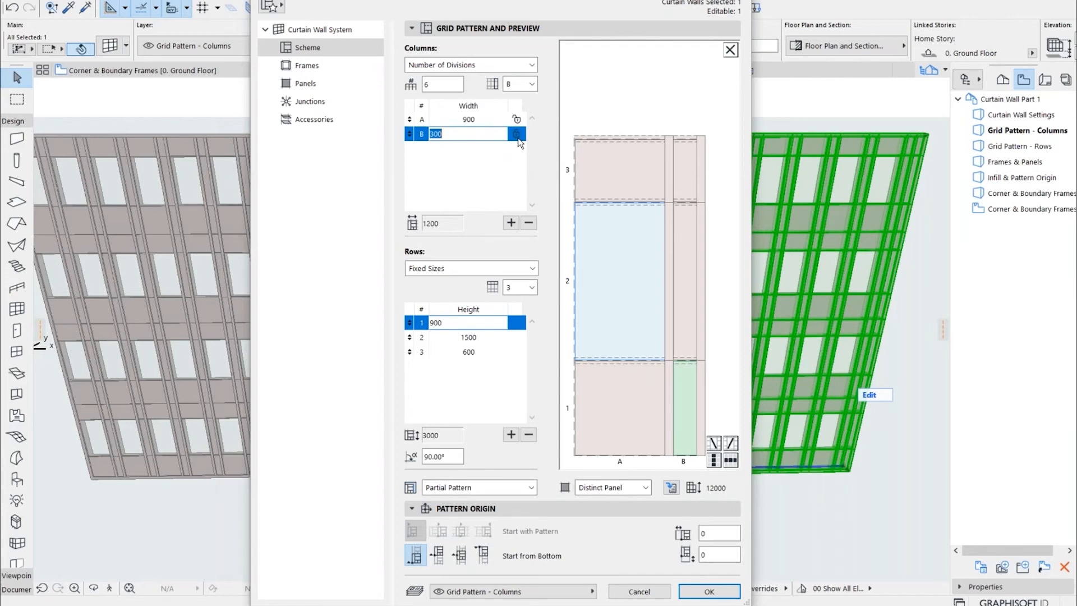
click(518, 138)
click(514, 118)
click(514, 132)
click(517, 136)
click(708, 591)
click(785, 488)
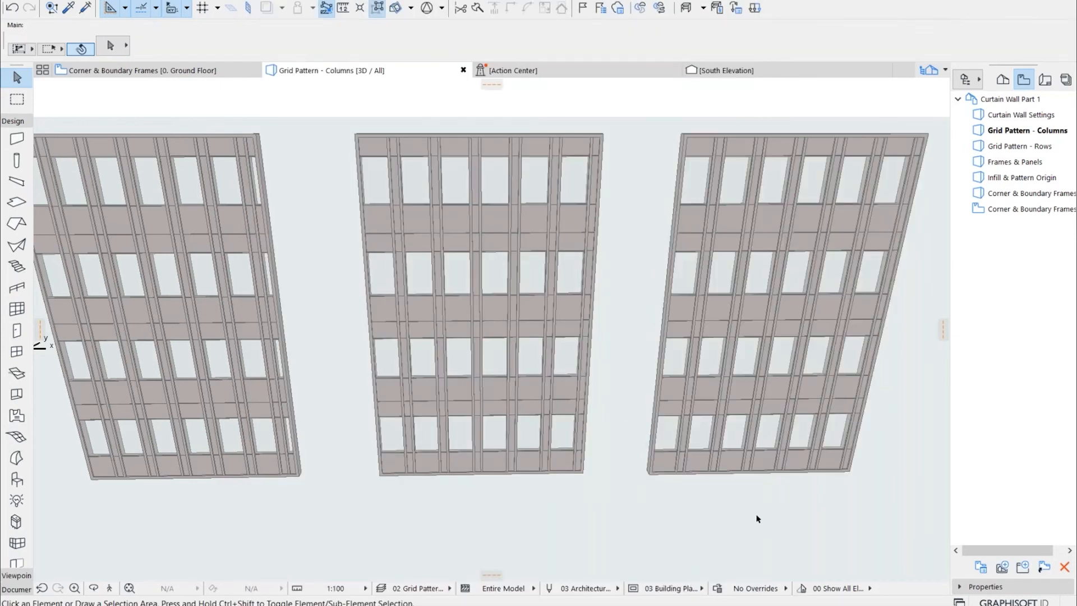
Reduce the third wall's number of column divisions to 5 in its scheme and apply the settings
scroll(784, 488, up, 2)
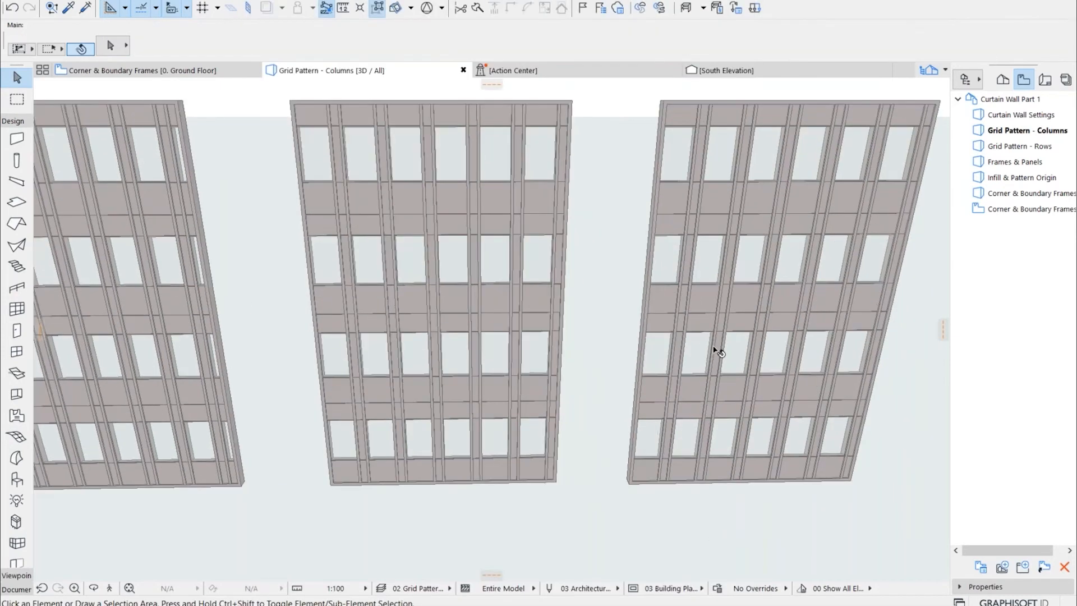
click(792, 386)
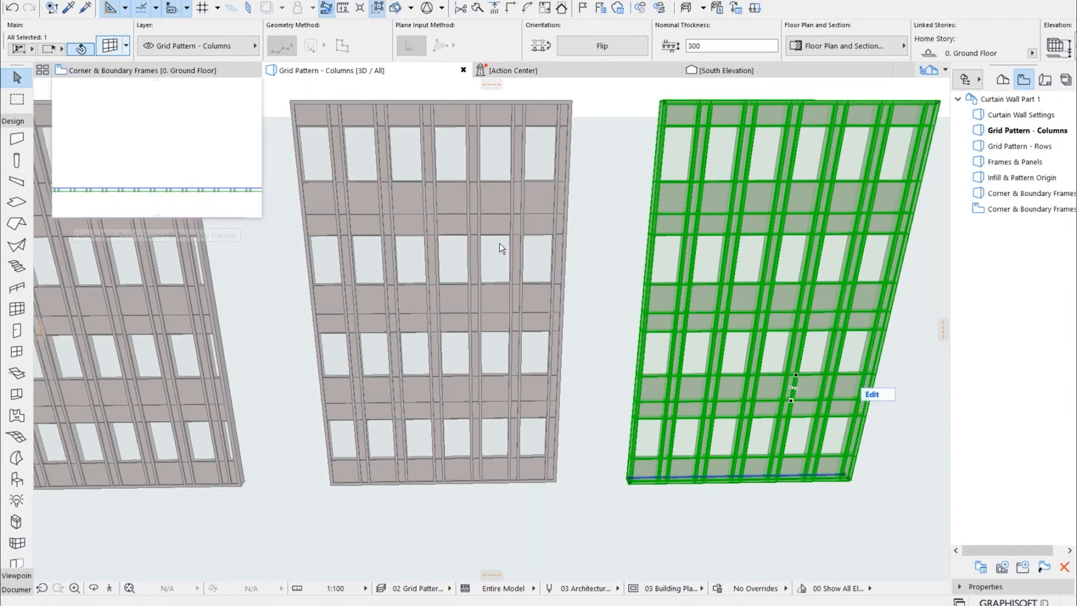
key(ctrl+t)
key(Tab)
click(709, 591)
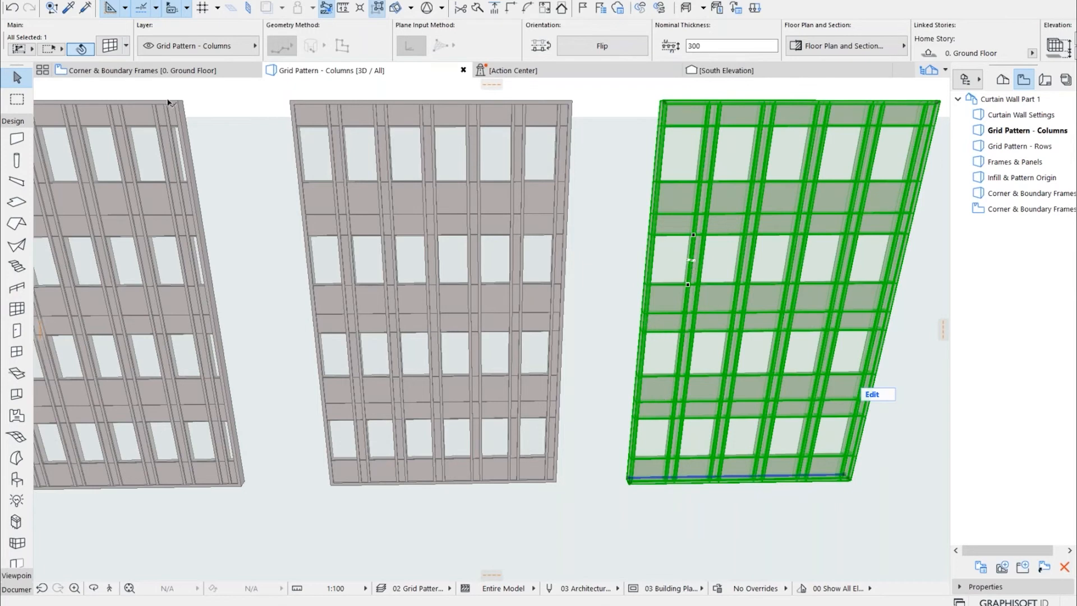
Check the width locks of columns A and B in the third wall's scheme and compare the three walls in 3D
click(112, 47)
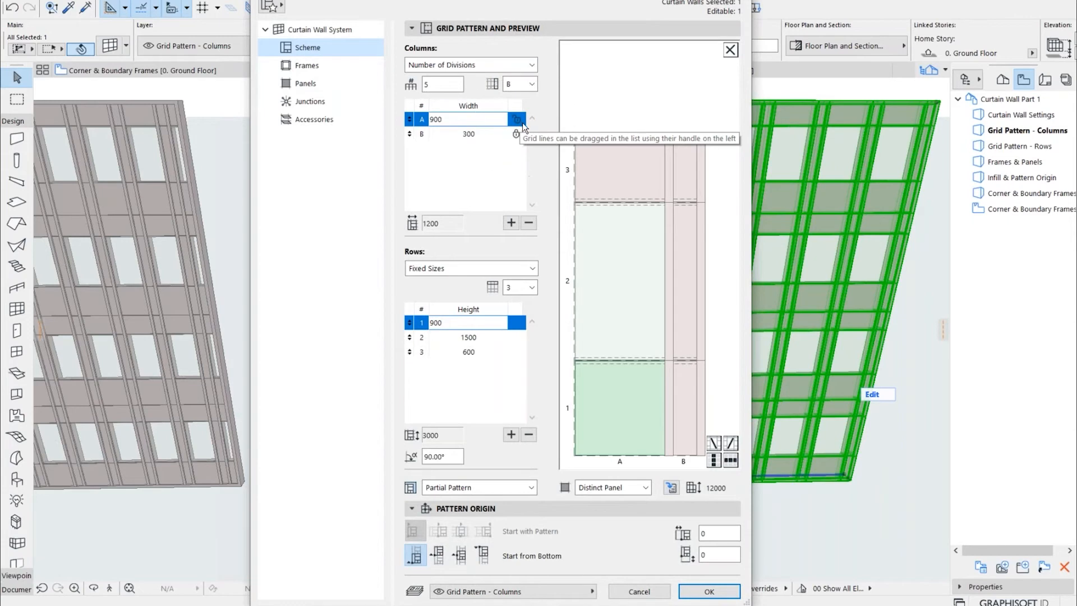
click(709, 592)
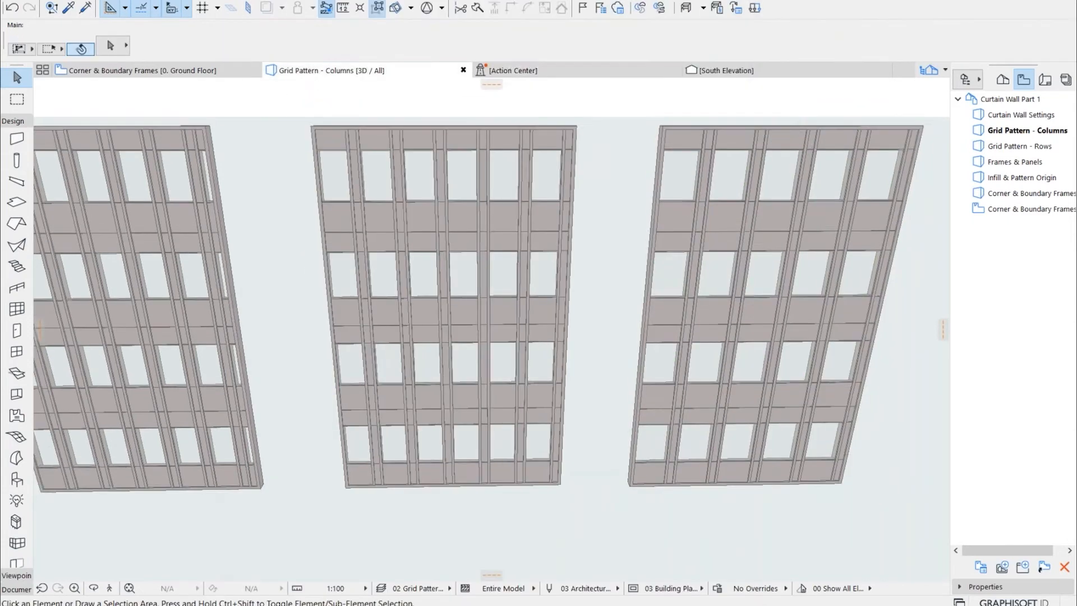
scroll(574, 538, down, 1)
middle_drag(580, 523, 666, 509)
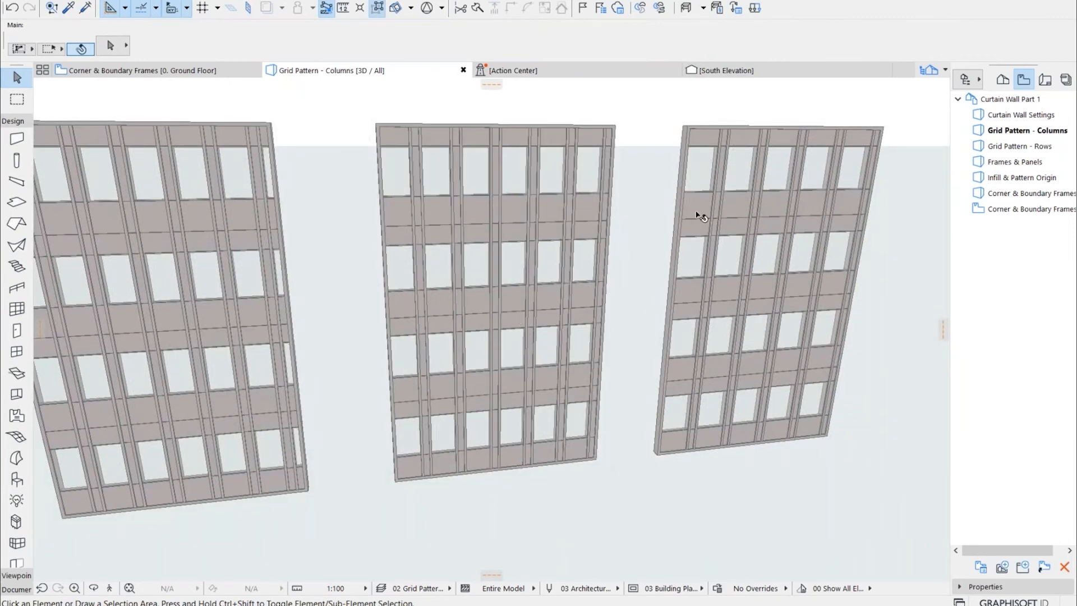
Open the saved Grid Pattern - Rows view and select the longer slanted curtain wall, bringing its face into view
double_click(1007, 147)
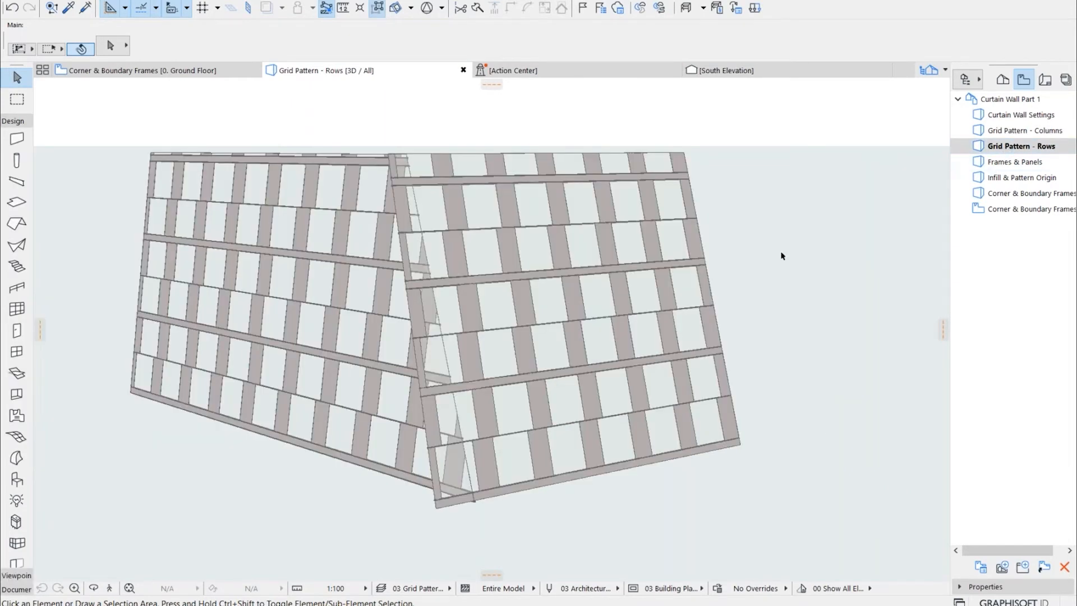
click(298, 294)
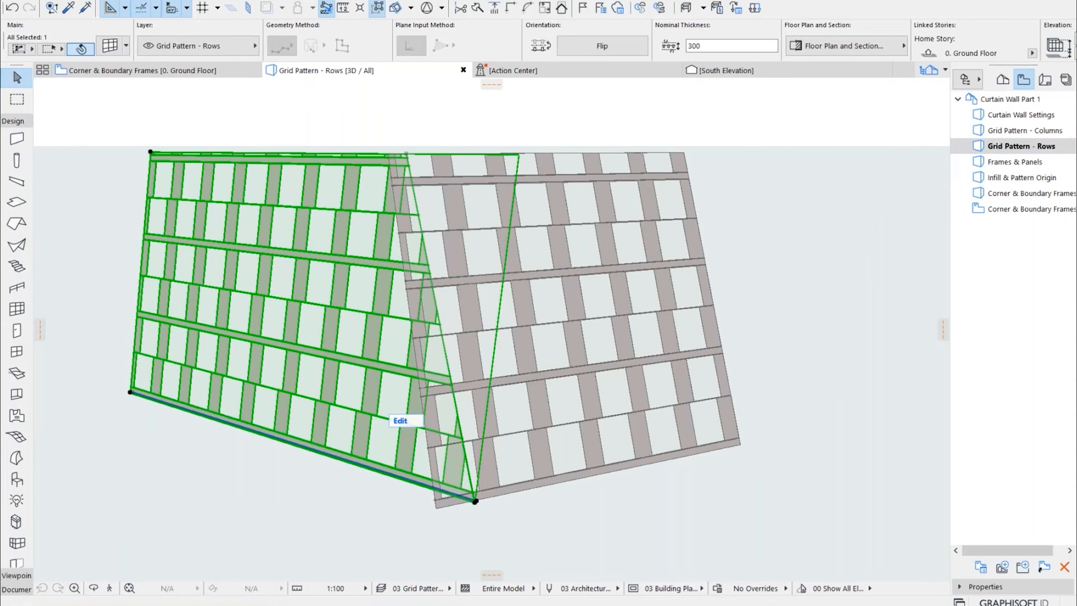
shift+middle_drag(523, 331, 705, 322)
scroll(705, 322, up, 3)
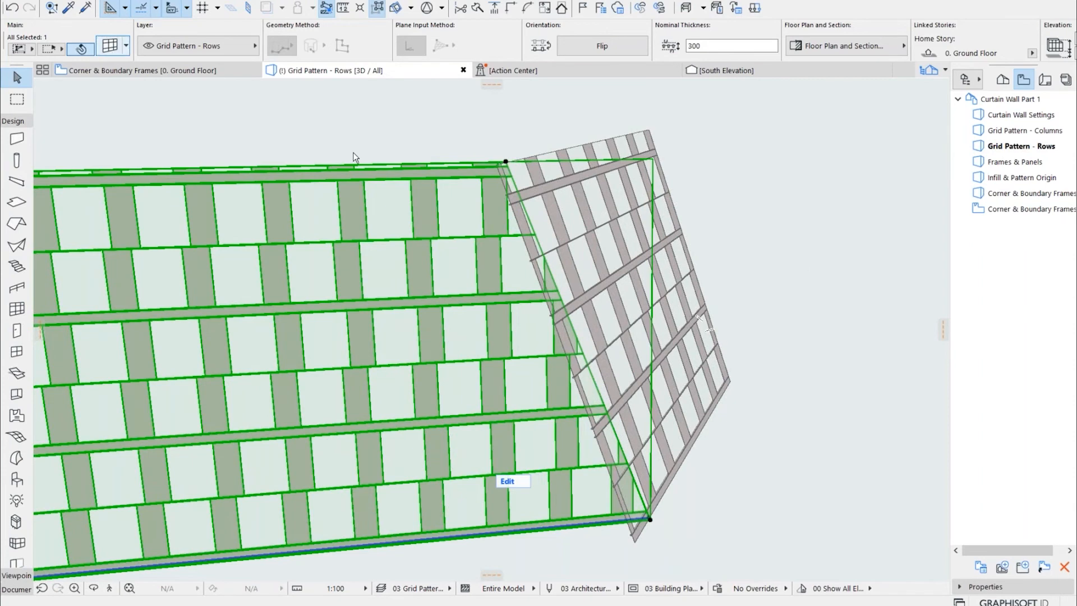
Examine the slanted wall's height and slant angle, as well as the fixed row heights in its scheme
key(ctrl+t)
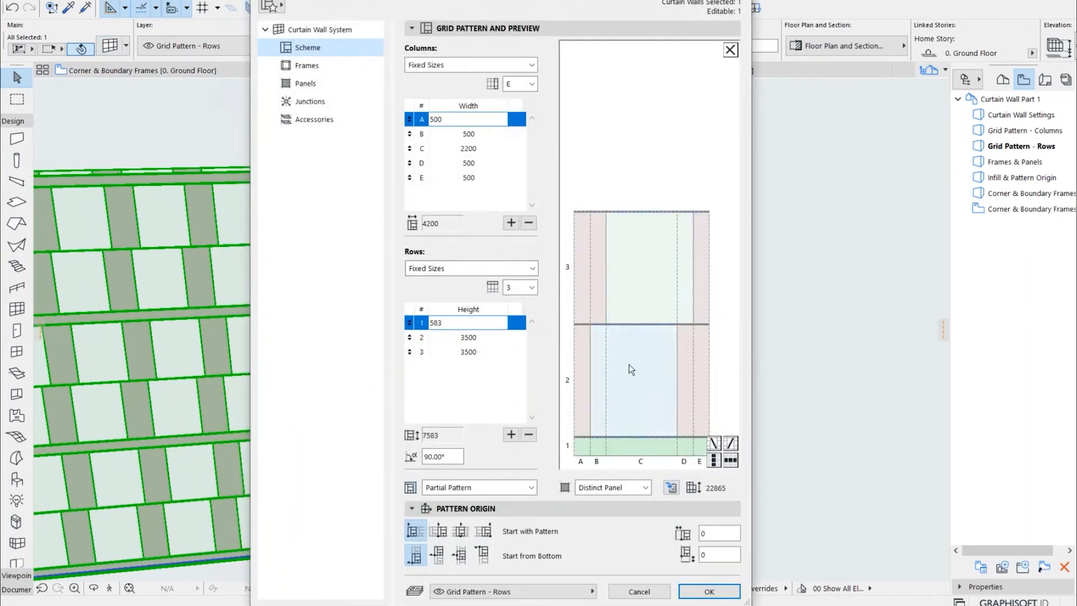
click(319, 29)
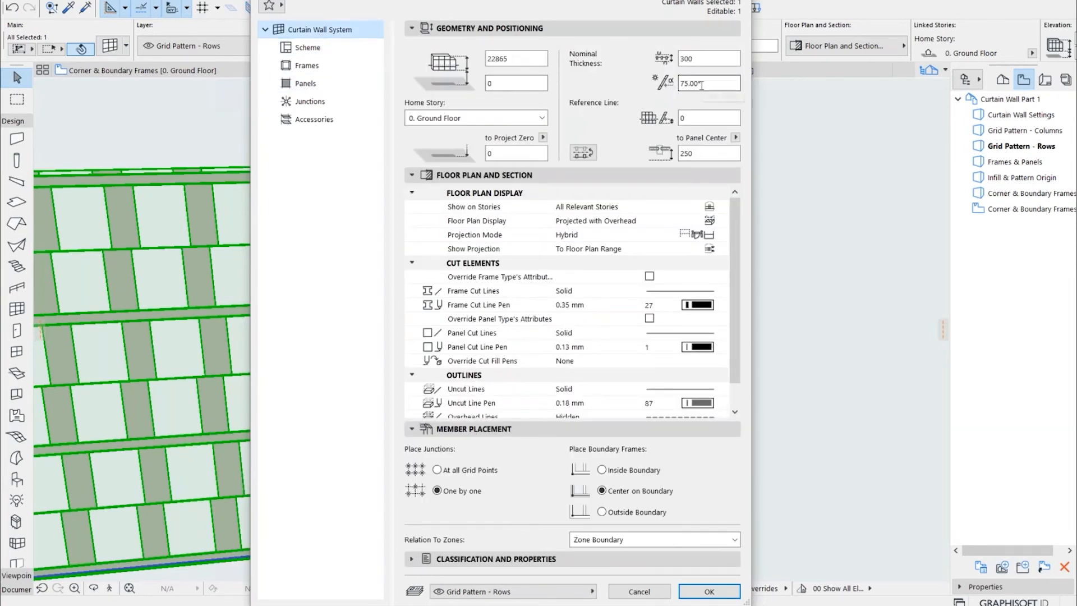
click(702, 84)
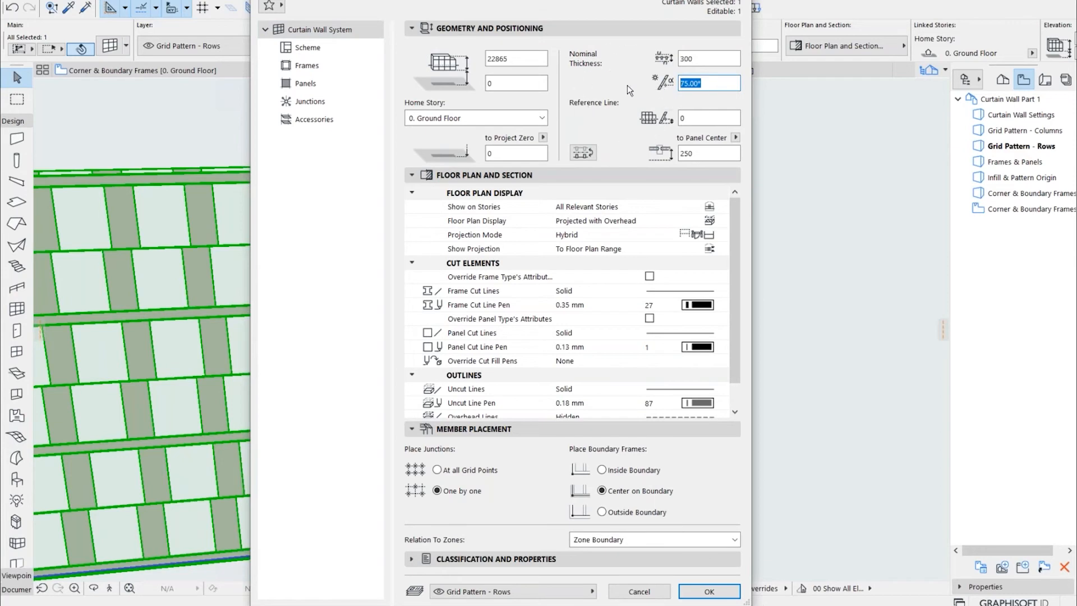
click(330, 51)
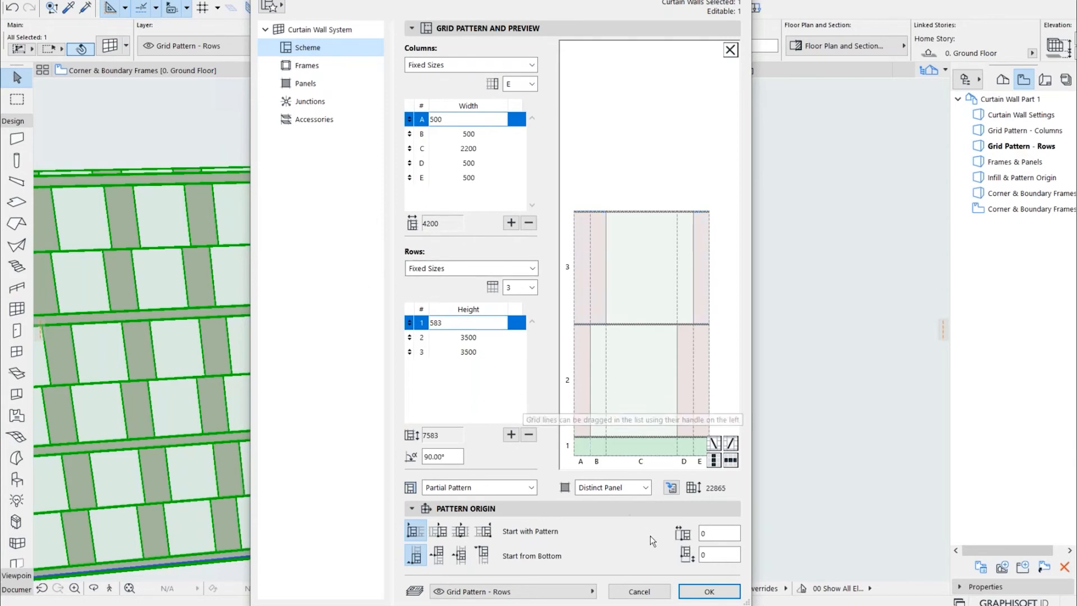
click(690, 593)
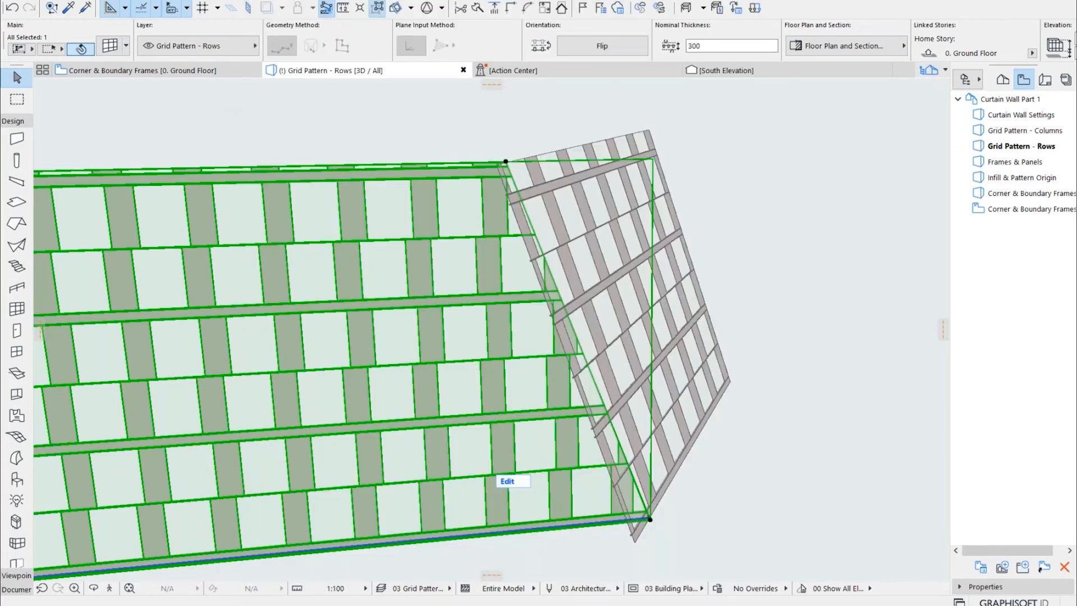
click(754, 291)
click(786, 317)
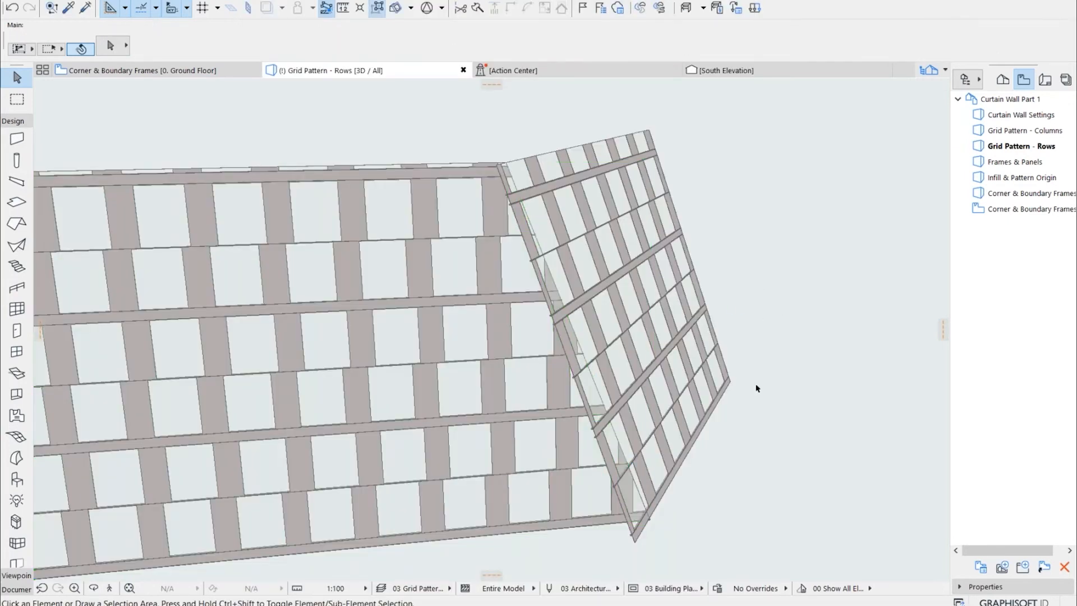
Enter edit mode on the adjoining slanted curtain wall, display only its scheme grid without frames and panels, and select the grid
drag(726, 419, 658, 419)
shift+middle_drag(658, 419, 580, 280)
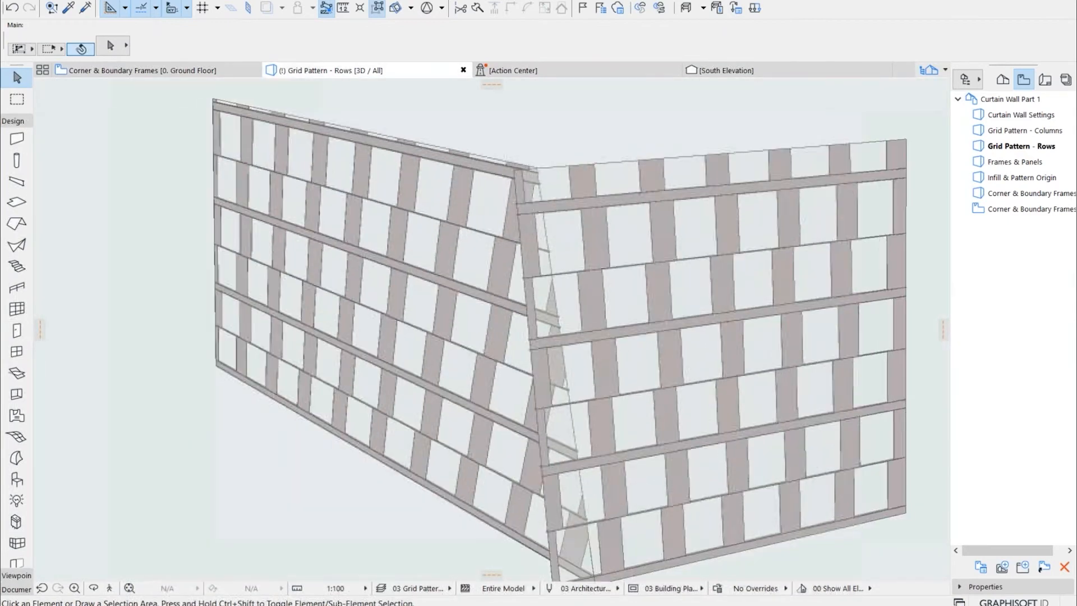
click(578, 280)
scroll(530, 154, up, 3)
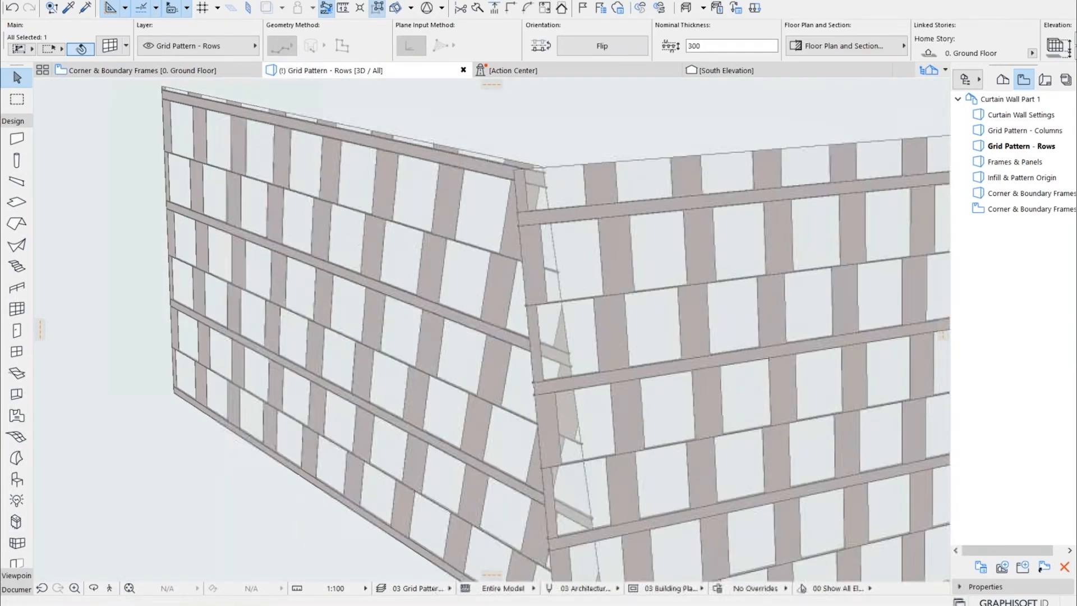
scroll(531, 155, down, 2)
scroll(531, 158, down, 3)
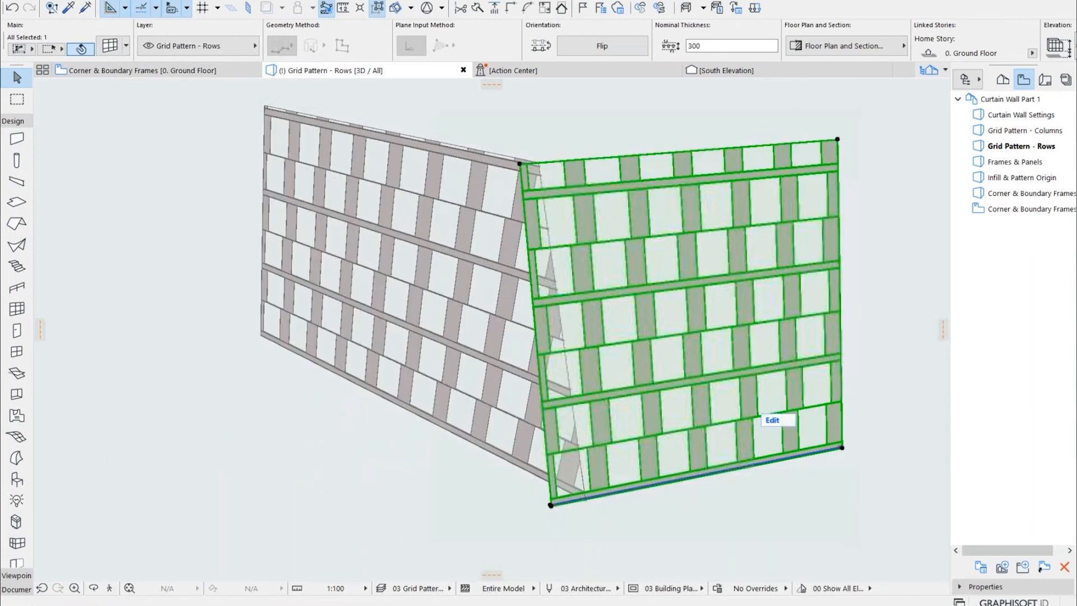
scroll(563, 242, up, 2)
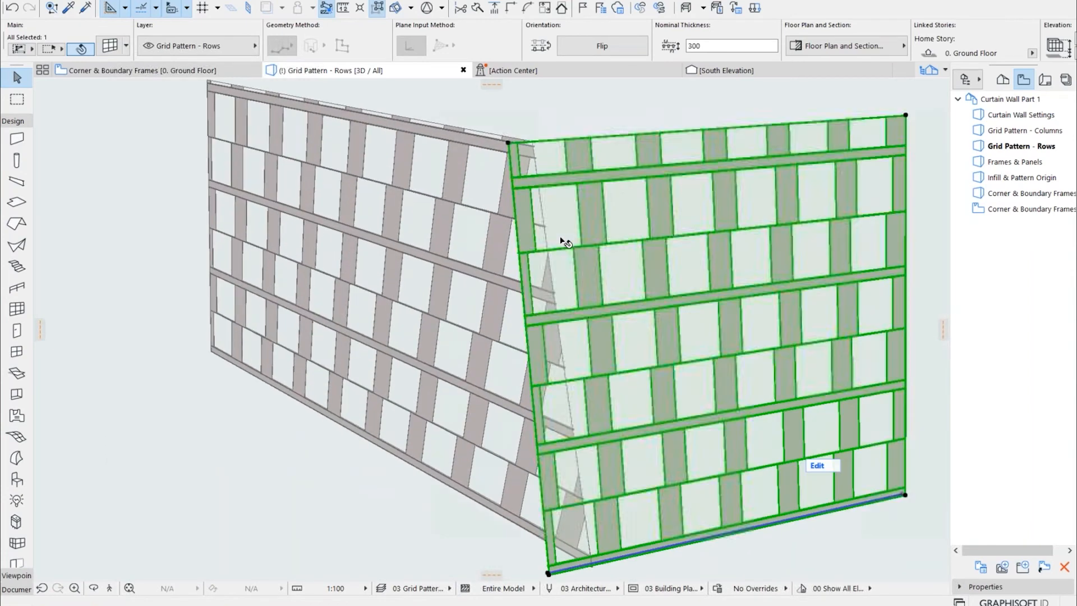
click(817, 465)
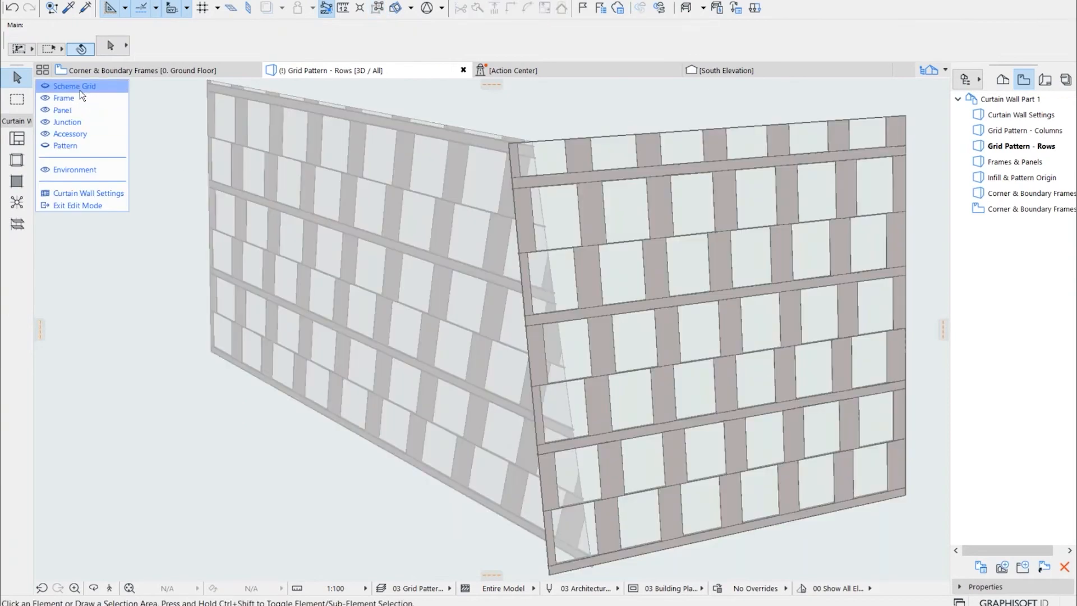
click(80, 90)
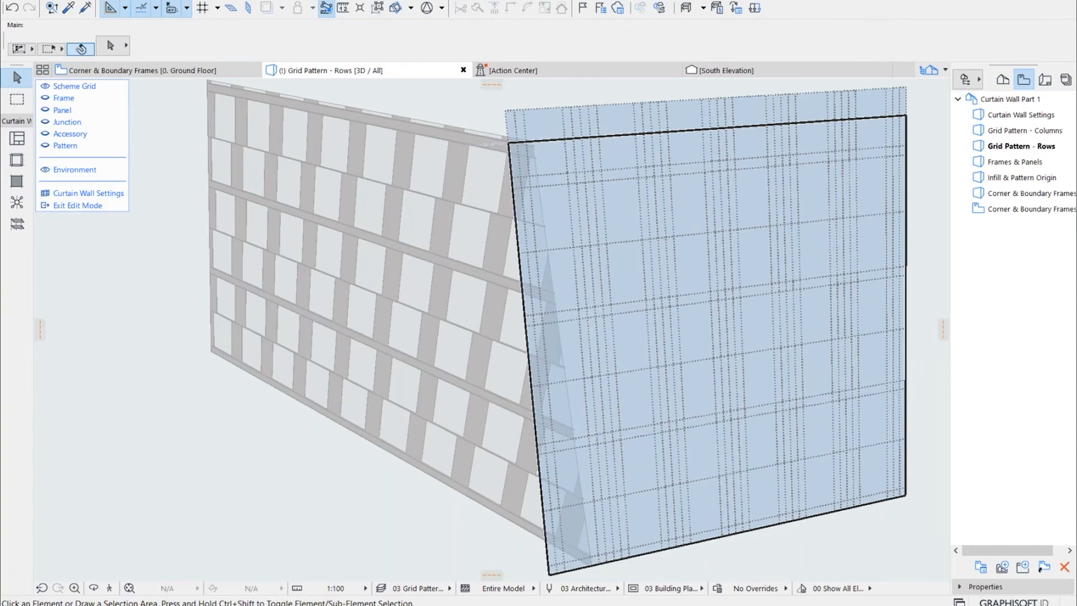
click(509, 145)
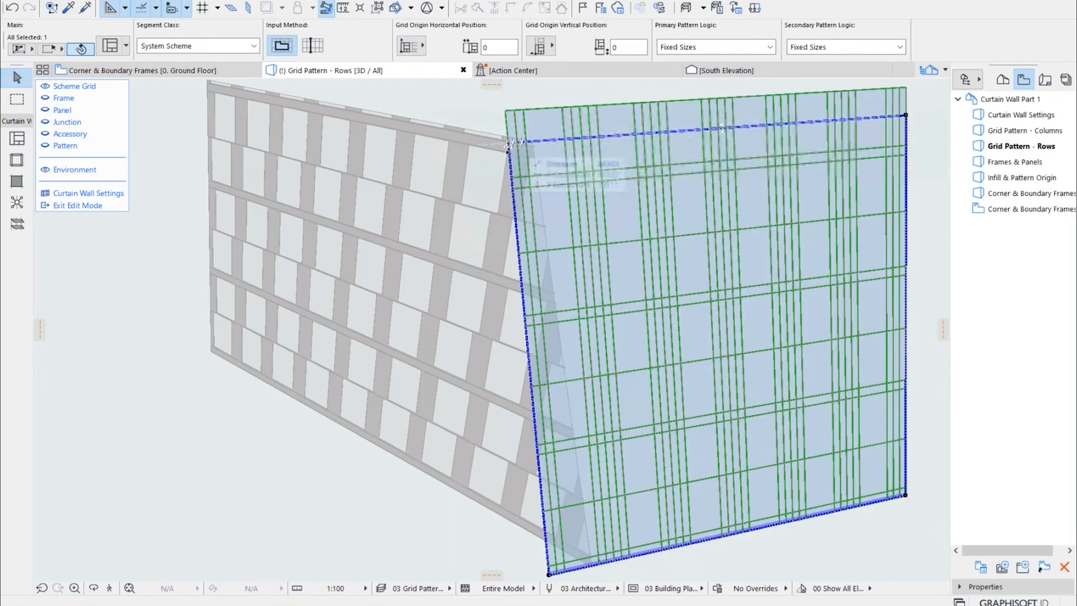
Shift the slanted wall's near boundary edge inward from its corner nodes to meet the adjoining wall's bottom corner
scroll(511, 143, up, 2)
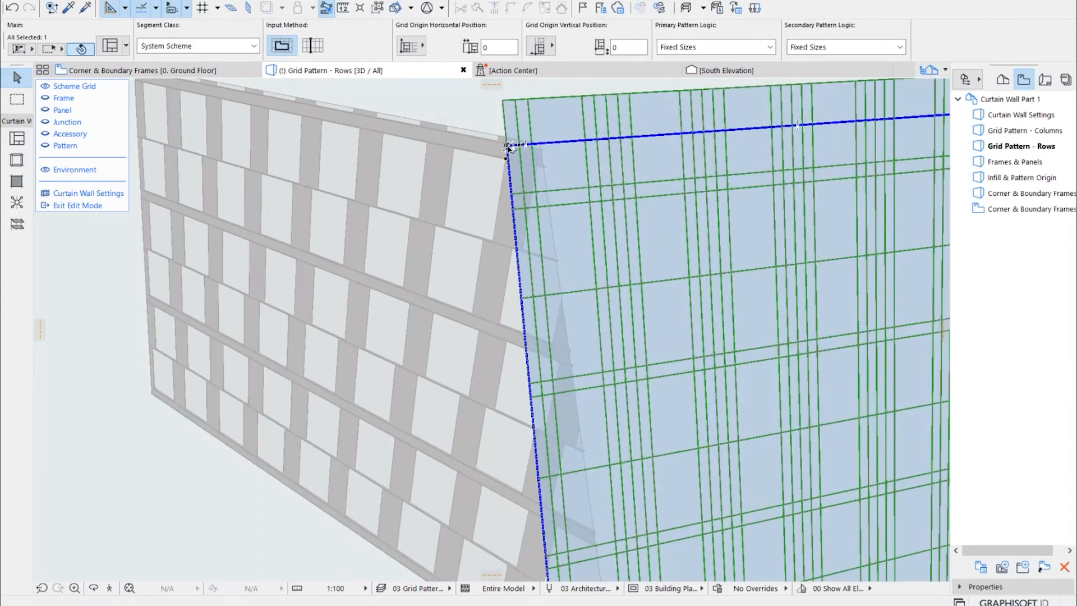
click(508, 147)
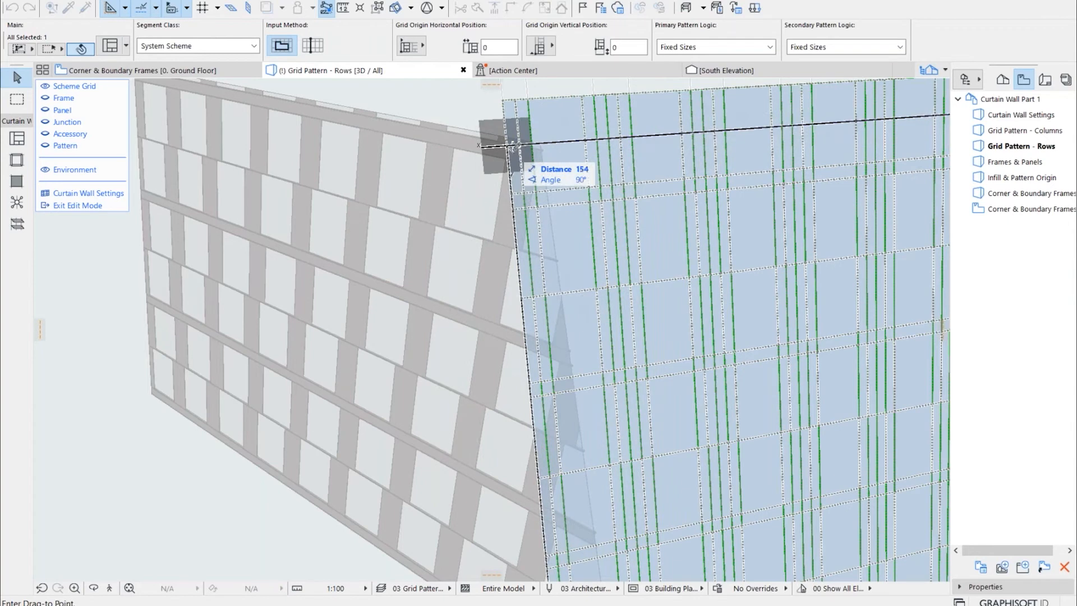
click(544, 142)
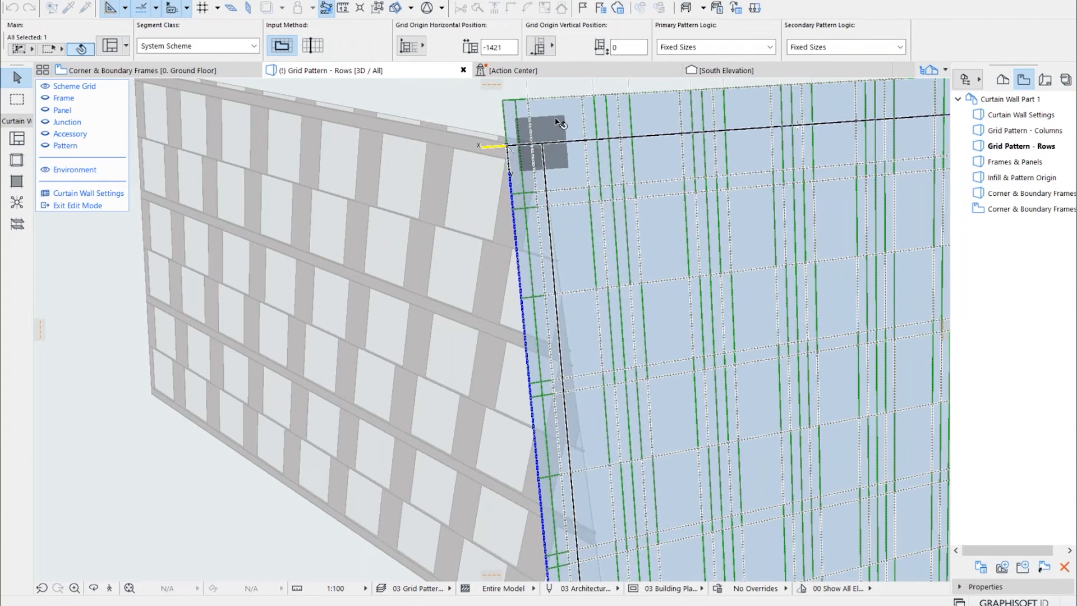
scroll(557, 126, down, 4)
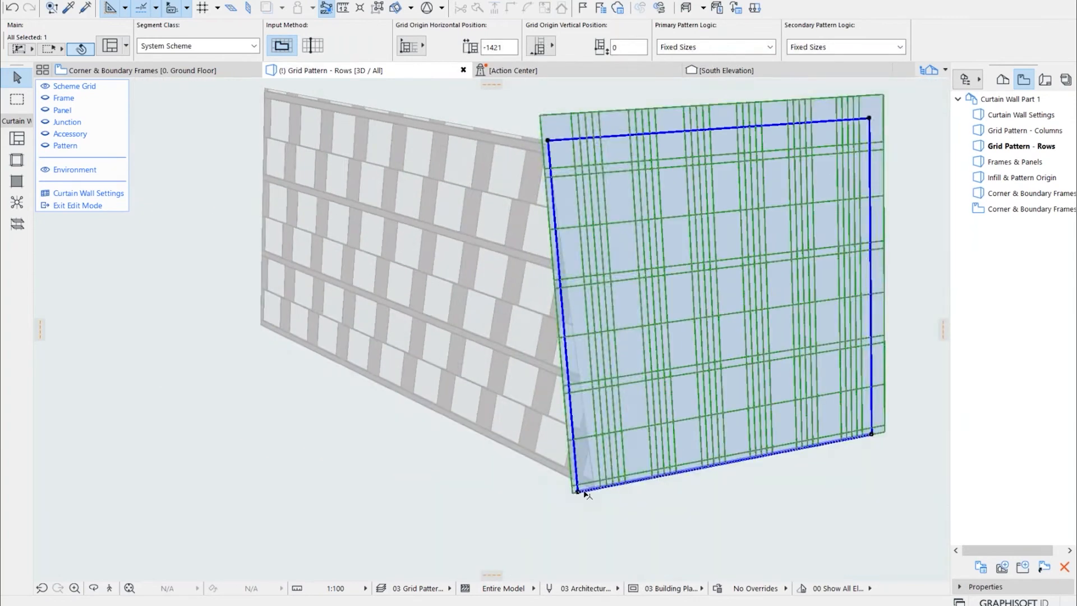
scroll(583, 492, up, 5)
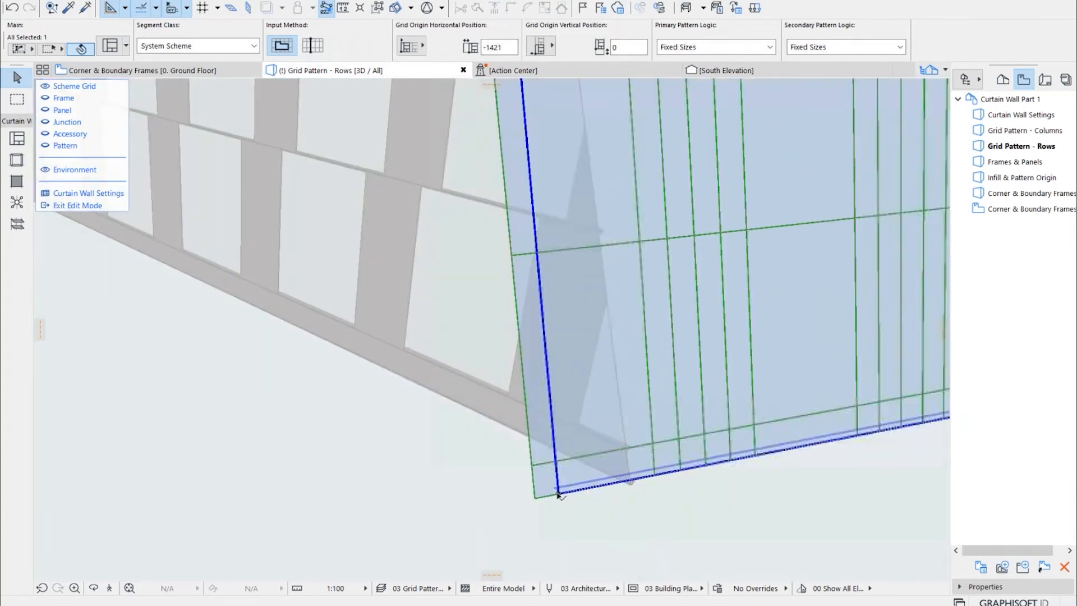
click(558, 494)
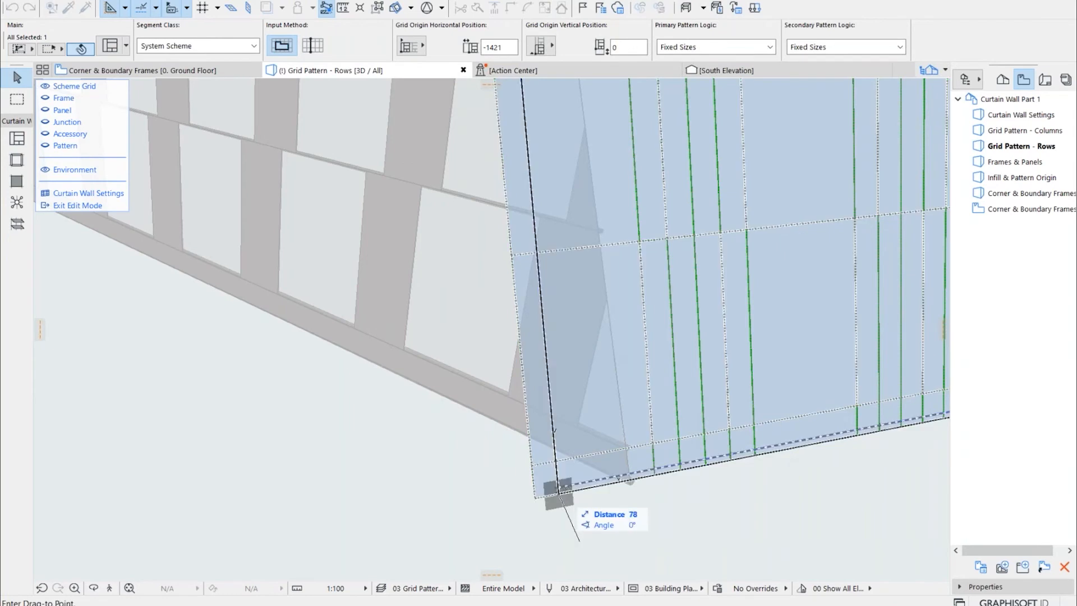
click(632, 479)
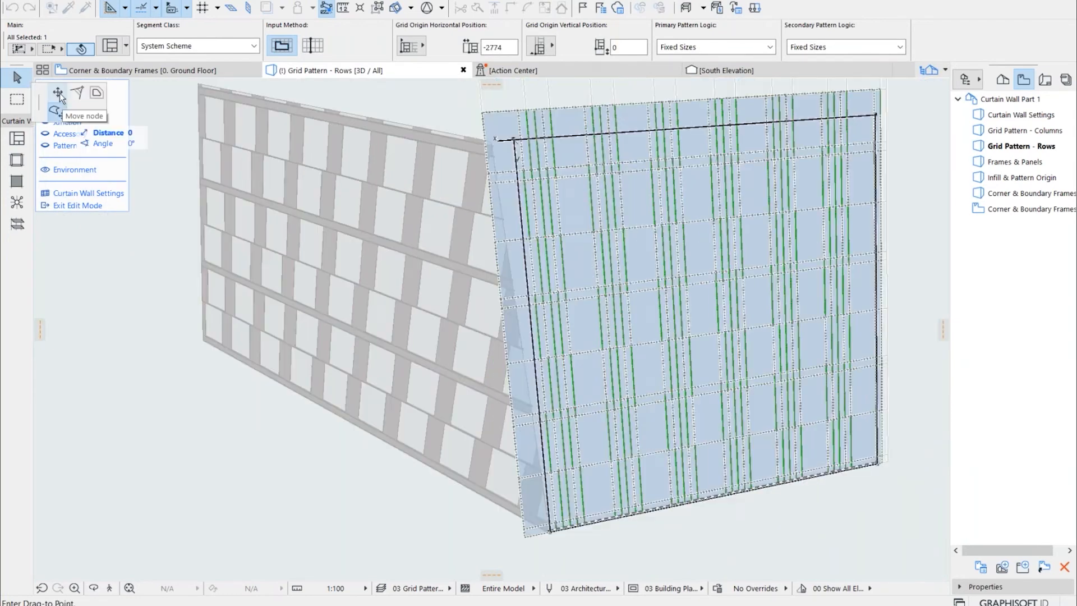
Reposition the boundary's upper corner node onto the adjoining wall's top corner, leave edit mode and clear the selection
click(60, 92)
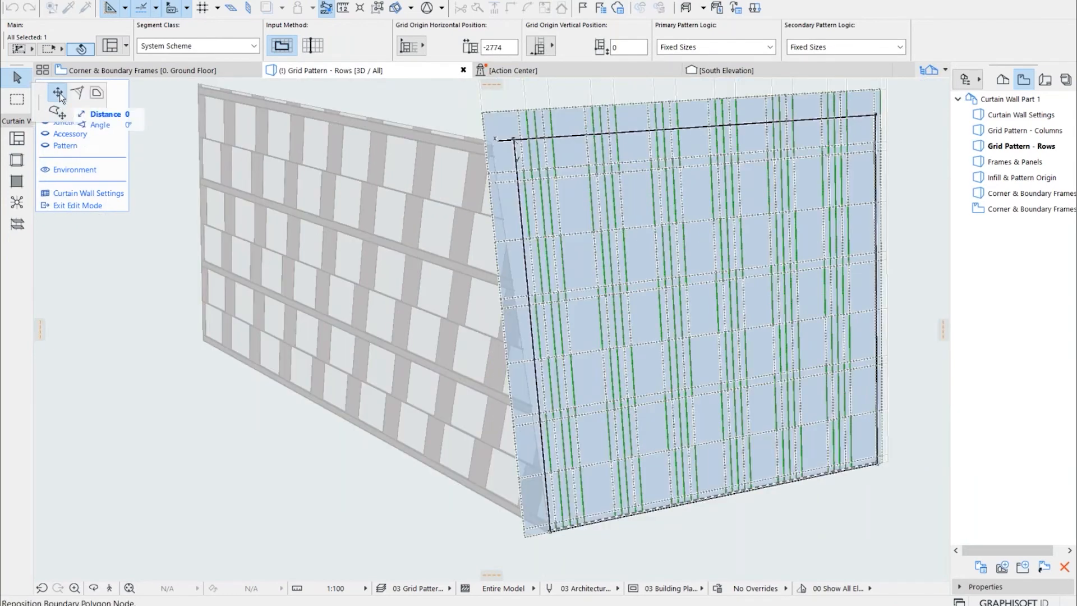
click(492, 140)
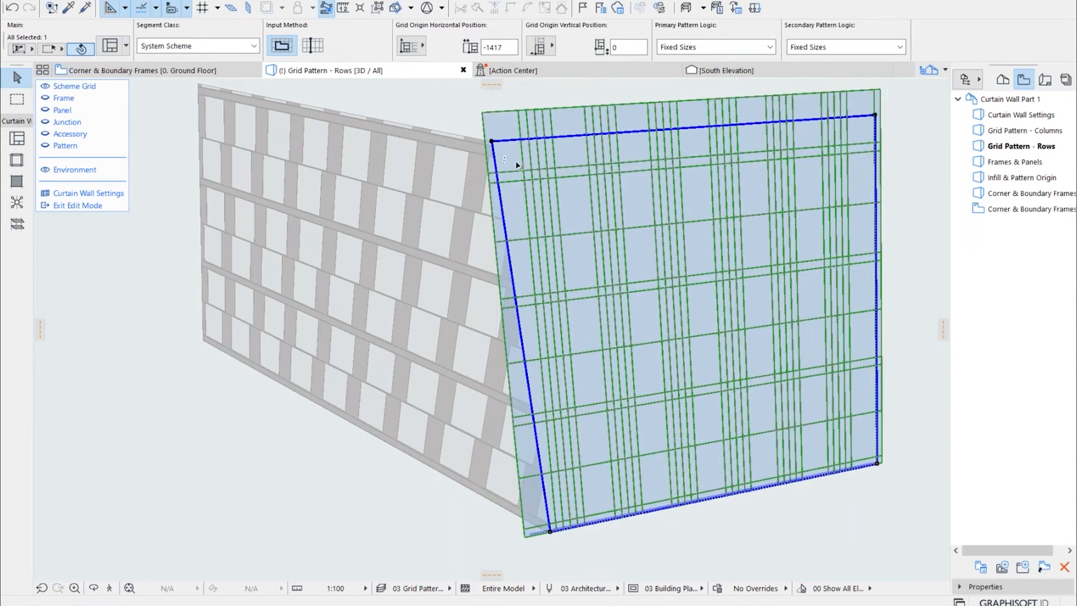
click(77, 204)
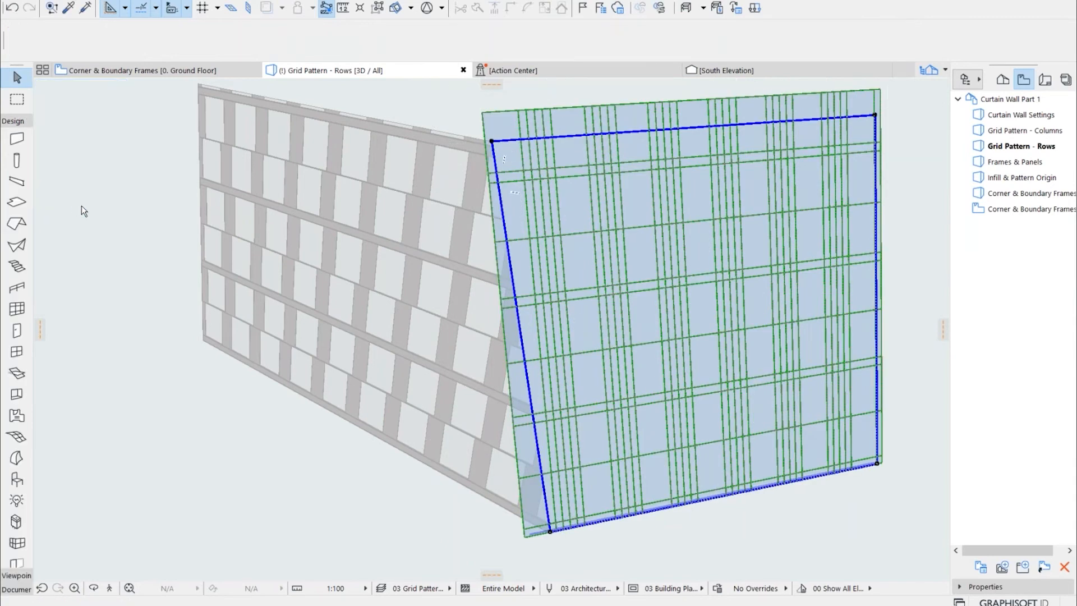
click(120, 236)
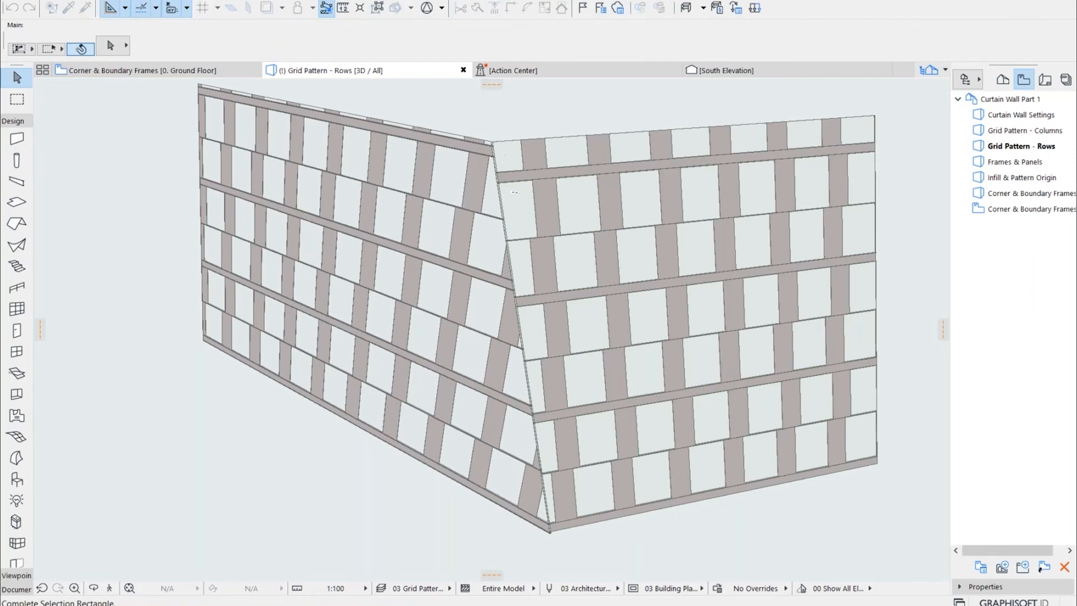
Select the two joined slanted walls in turn and together, examining how their row lines meet at the shared corner
click(222, 227)
click(450, 194)
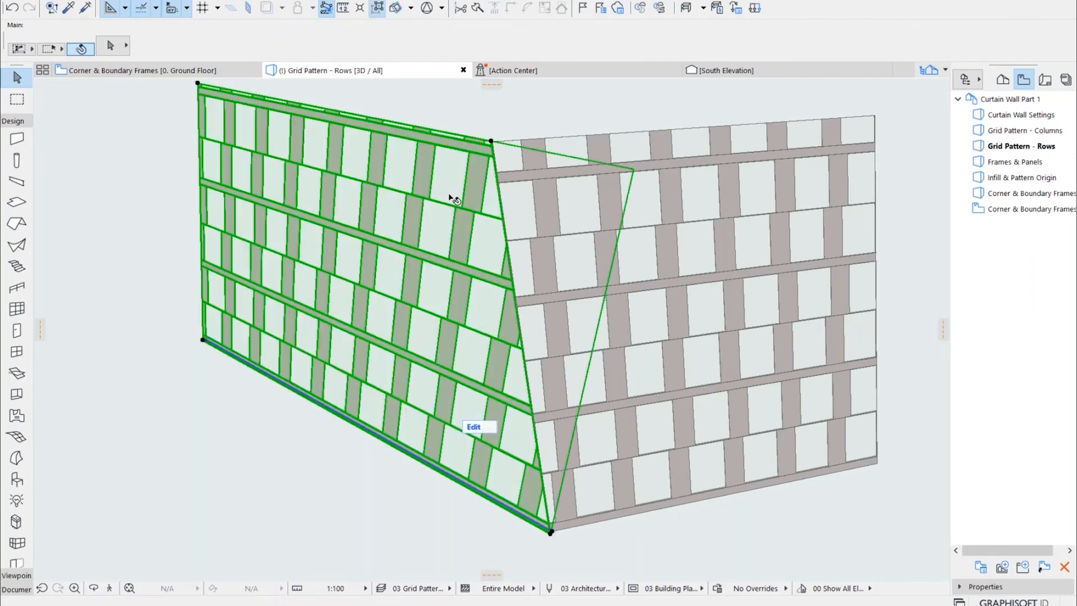
click(675, 283)
shift+middle_drag(618, 343, 671, 243)
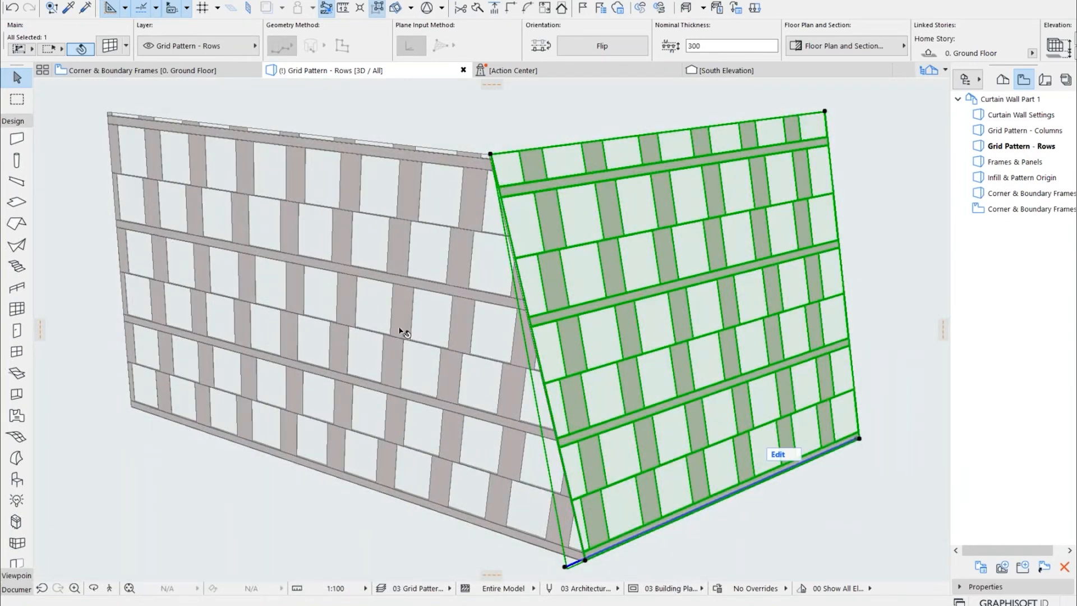
click(446, 296)
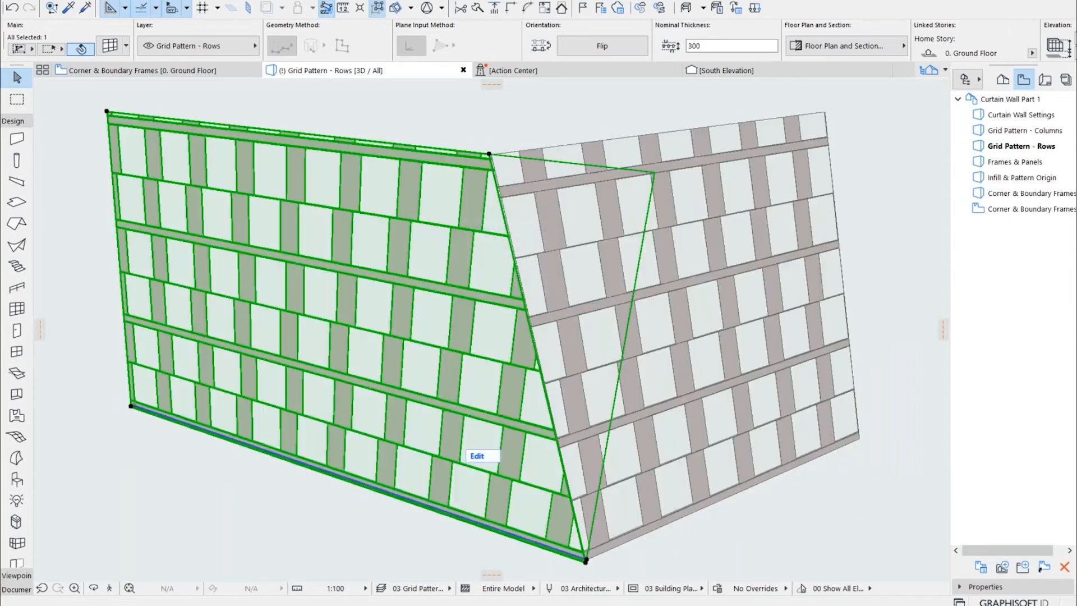
shift+click(700, 220)
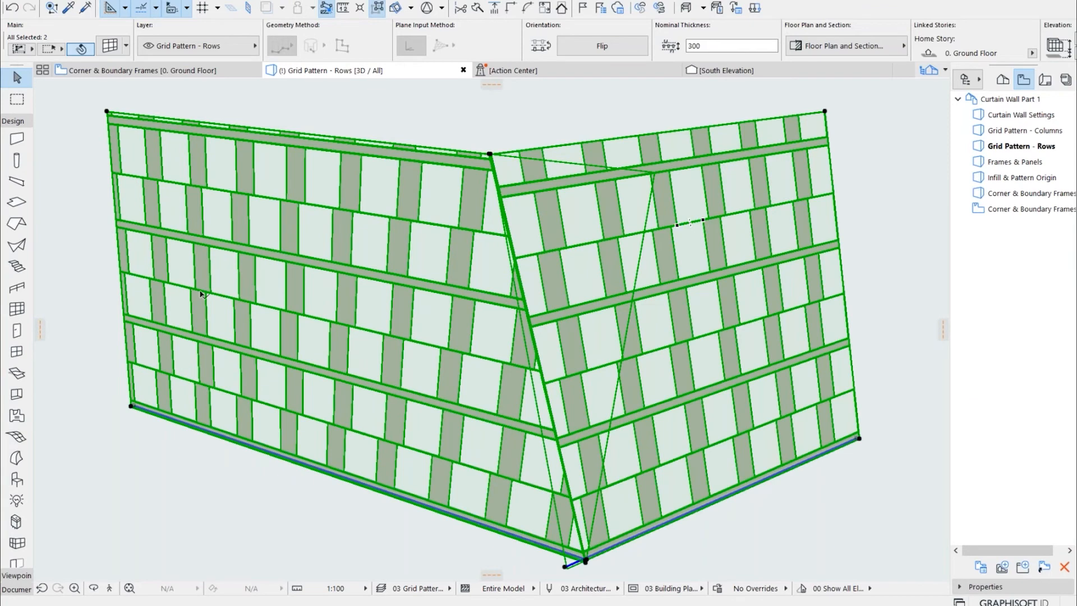
Clear the selection and select both curtain walls of the other slanted pair
scroll(197, 291, down, 1)
scroll(181, 276, down, 6)
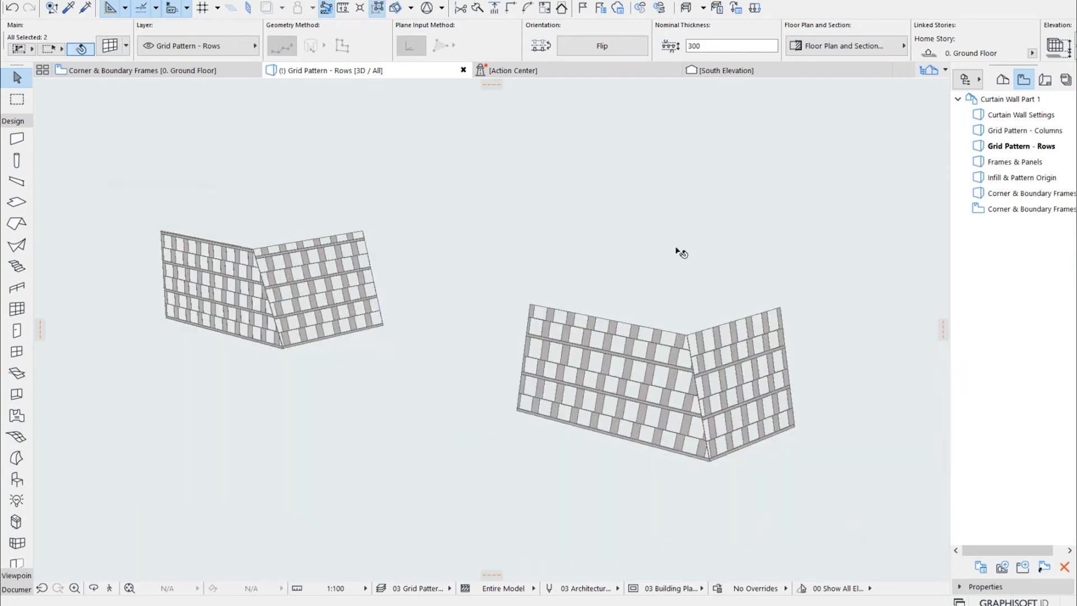
click(677, 251)
scroll(745, 413, up, 6)
shift+middle_drag(702, 396, 540, 443)
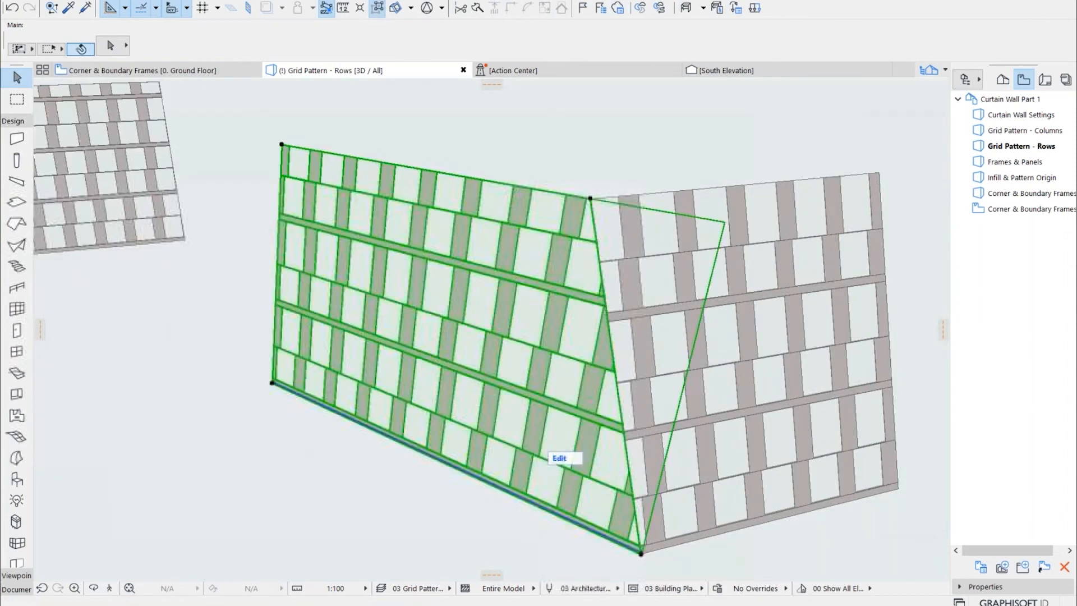
click(551, 454)
shift+click(771, 244)
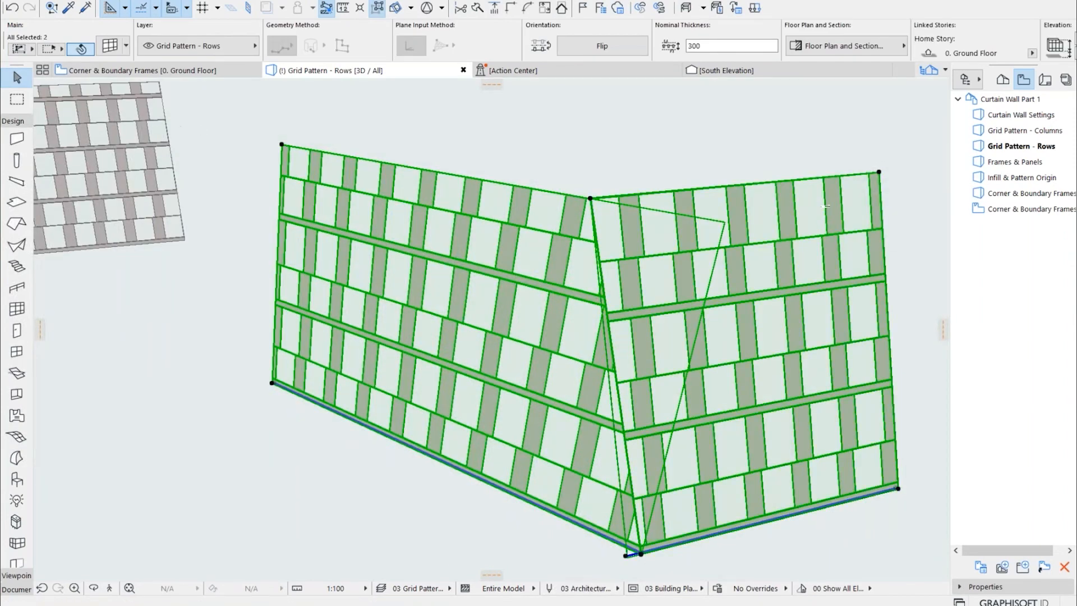
Set the row pattern of both selected walls to Number of Divisions with 3 divisions and apply it
double_click(402, 200)
click(456, 269)
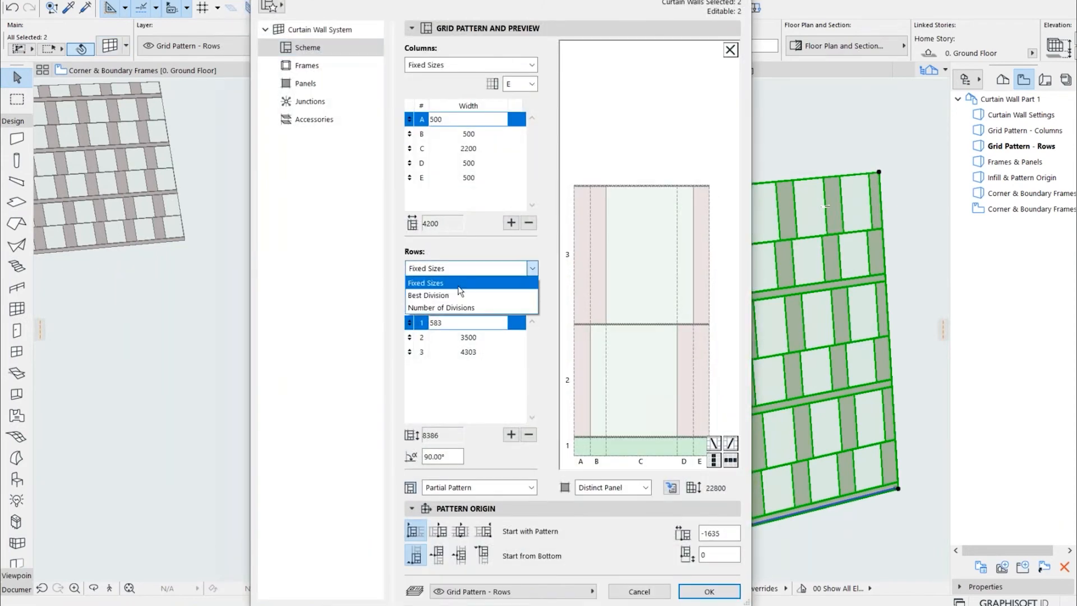
click(459, 308)
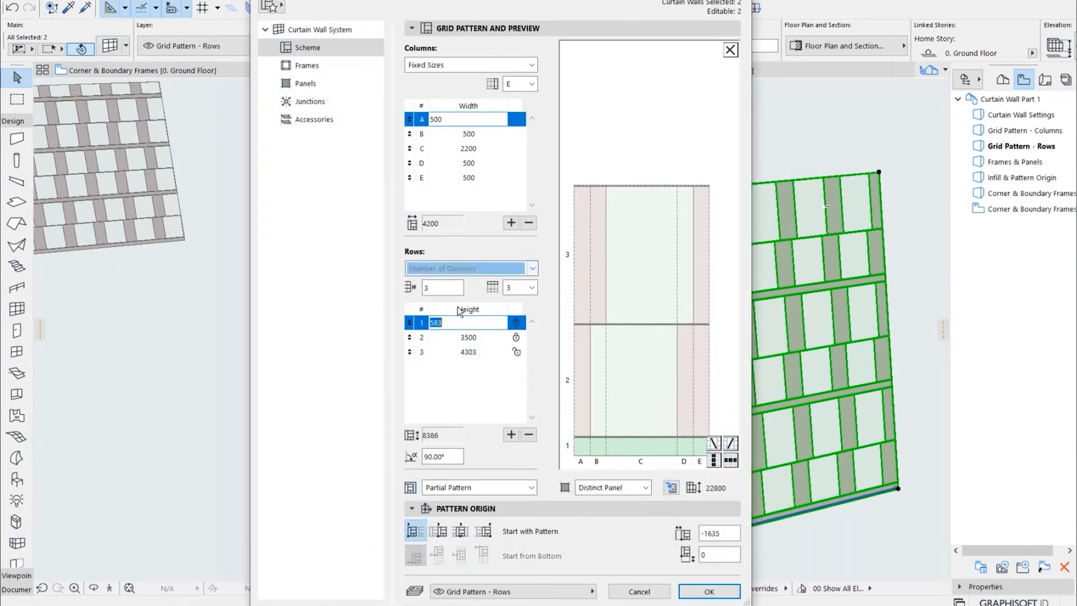
drag(439, 287, 414, 287)
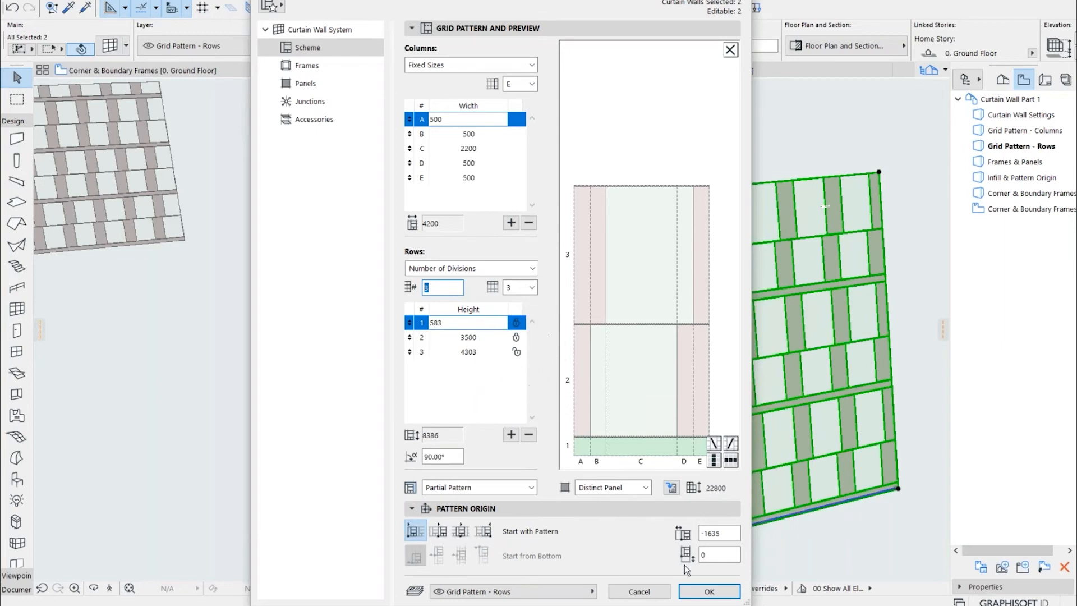
click(710, 592)
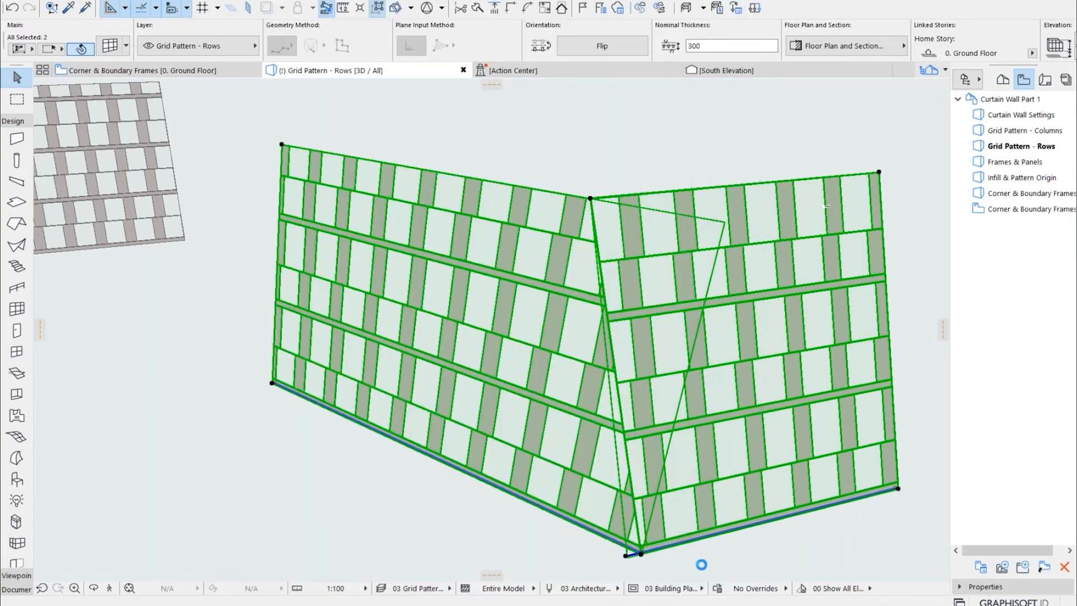
Inspect the row alignment at the slanted corner from a low angle and review both walls' row heights and locks in the scheme
click(422, 543)
drag(436, 536, 691, 359)
drag(600, 293, 583, 404)
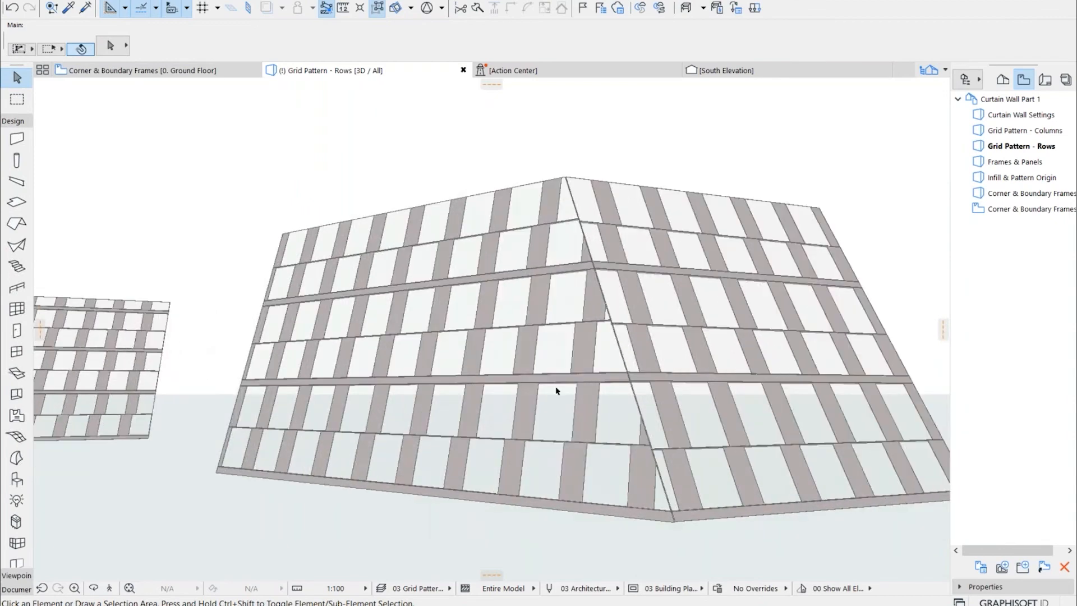
click(556, 387)
shift+click(680, 343)
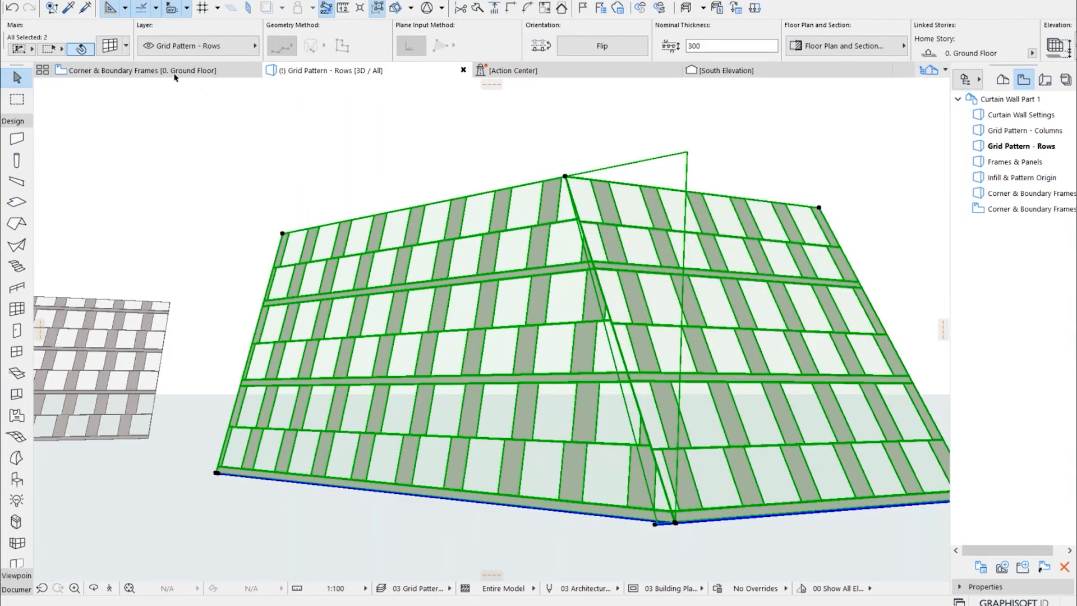
double_click(560, 266)
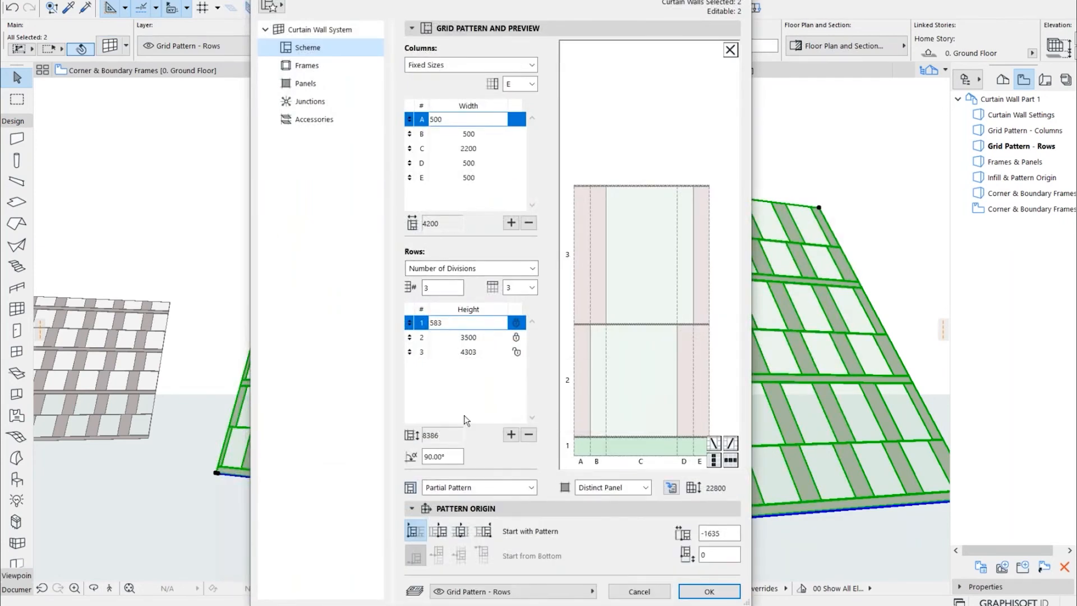
click(696, 589)
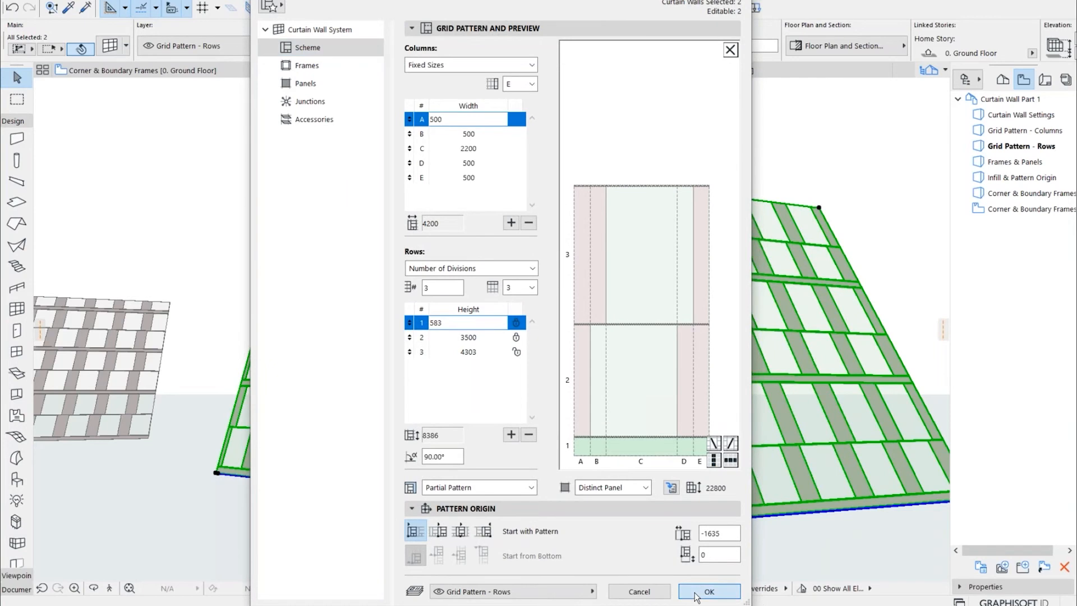
click(453, 533)
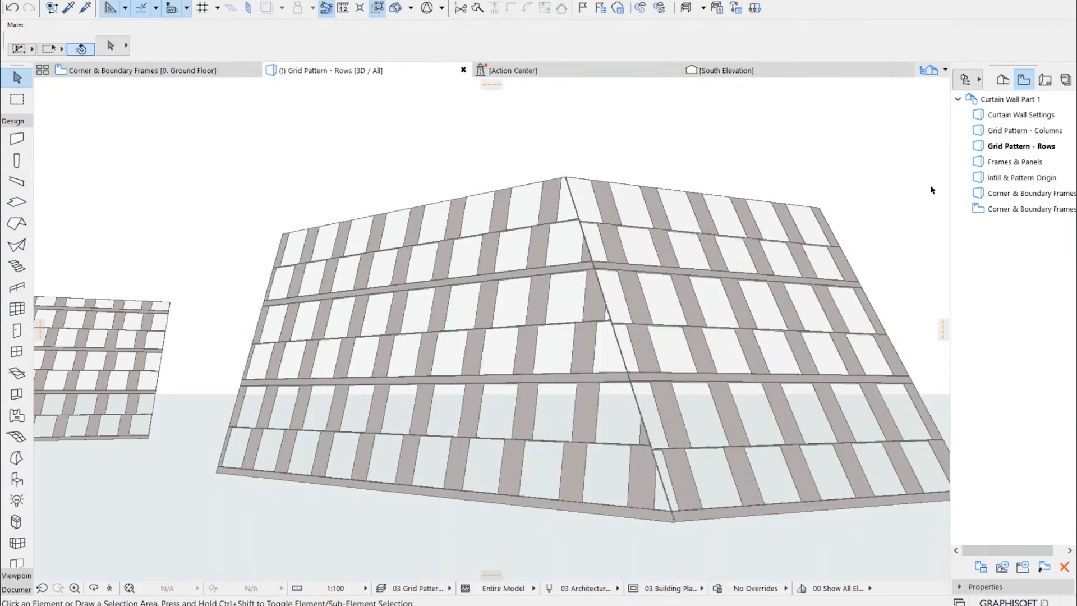
Open the saved Frames & Panels view, select the curtain wall enclosing the box and open its scheme settings
double_click(997, 163)
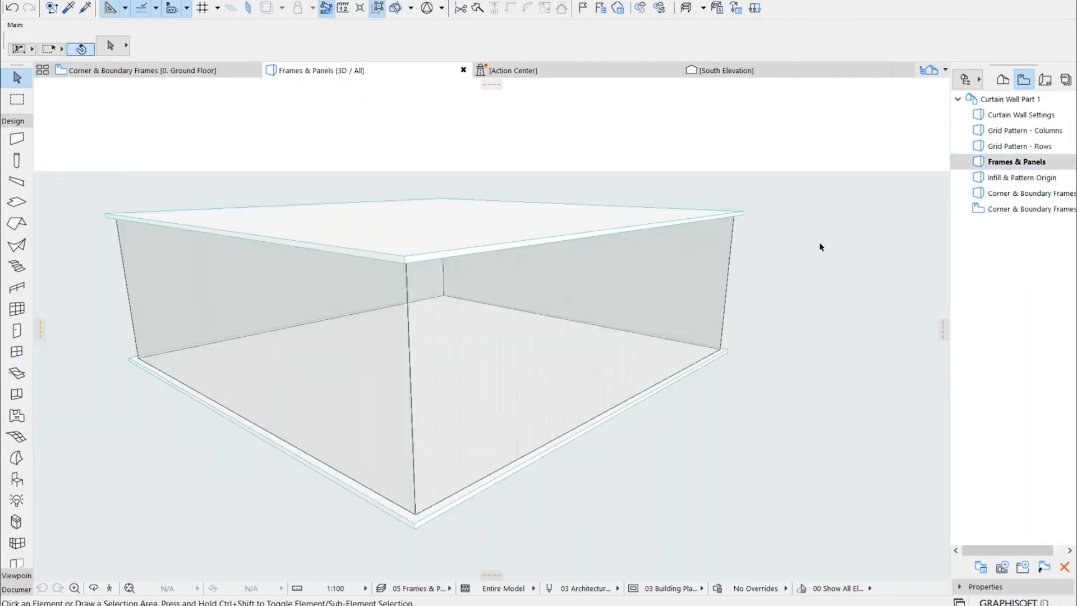
click(309, 335)
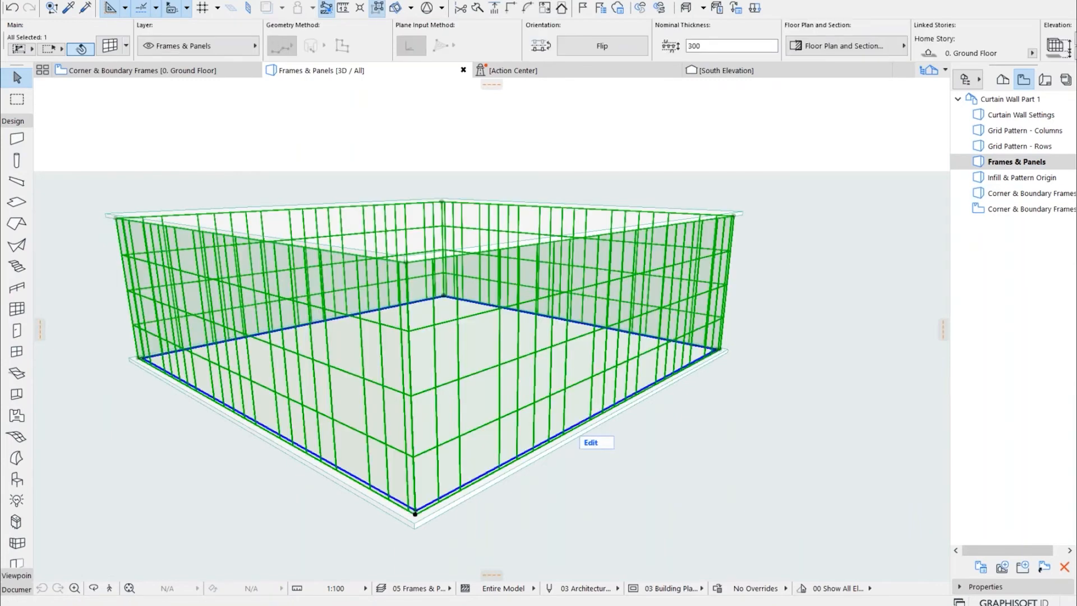
scroll(206, 318, up, 1)
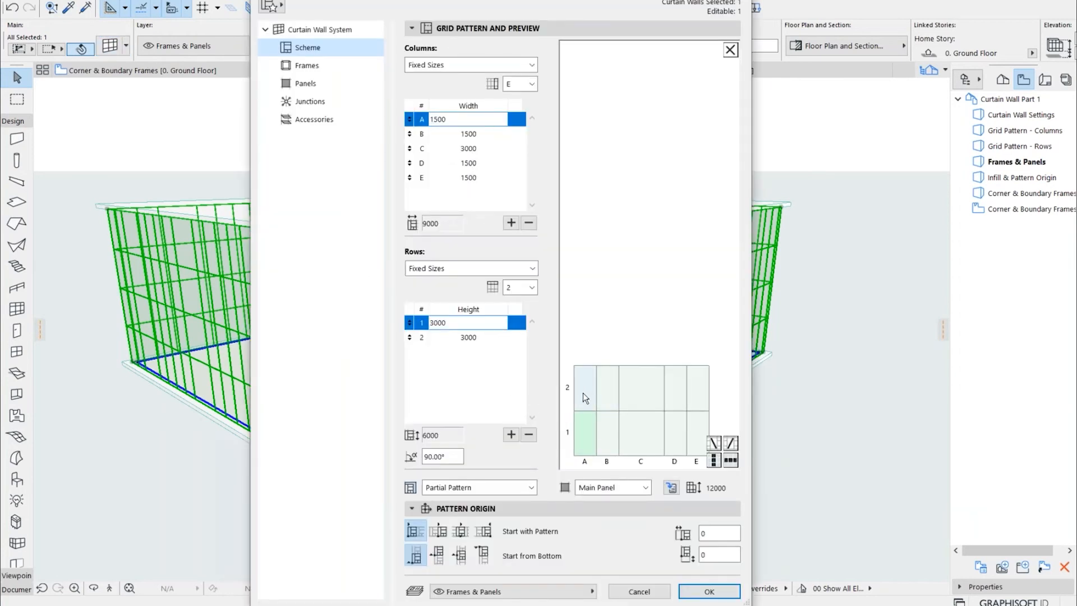
Select the row 2 panels of columns A to D and the division between D and E in the preview to examine their assigned types
click(583, 393)
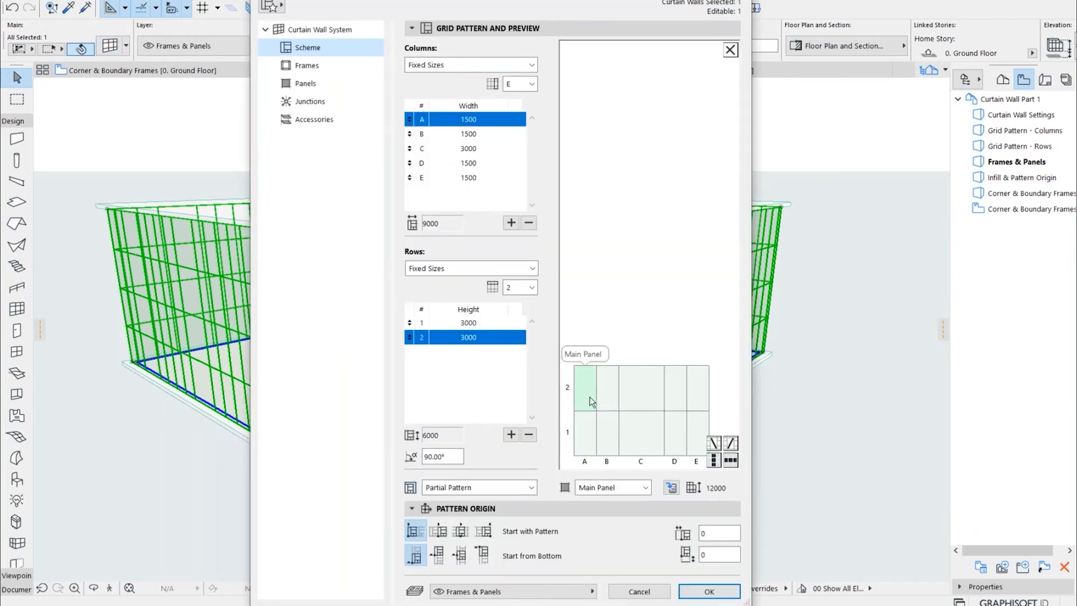
click(605, 399)
click(642, 390)
click(677, 386)
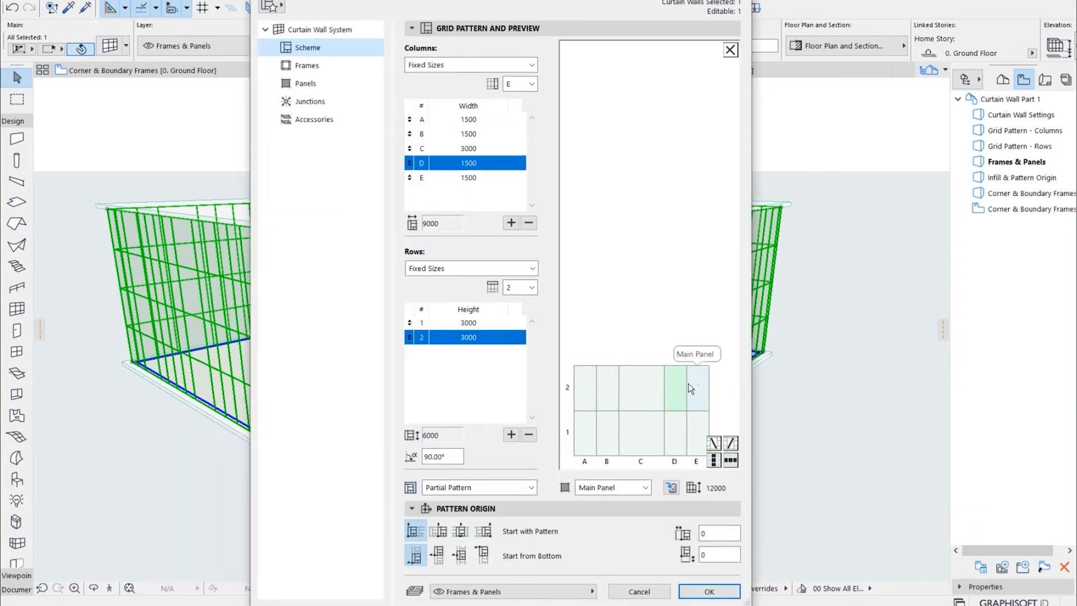
click(687, 384)
click(686, 384)
click(687, 383)
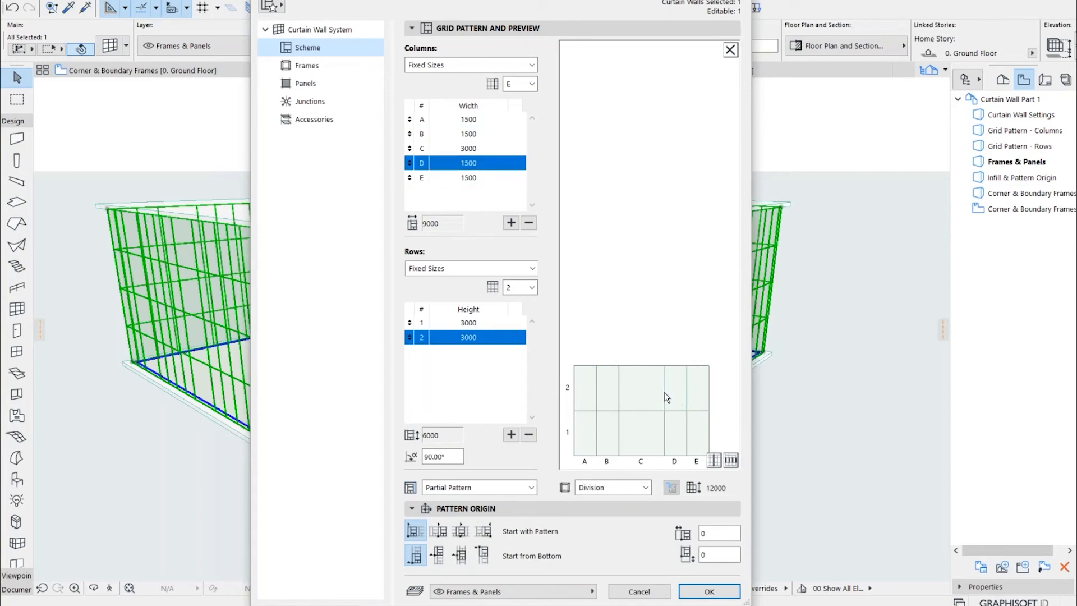
Add a diagonal crossing frame rising from lower left to upper right in the column B, row 2 cell
click(622, 292)
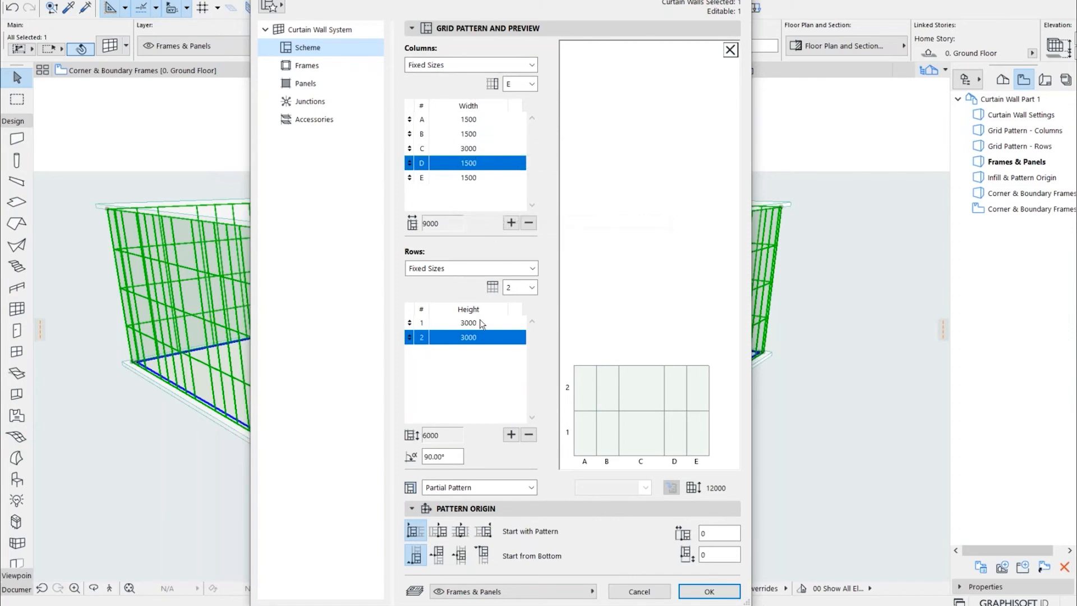
click(605, 402)
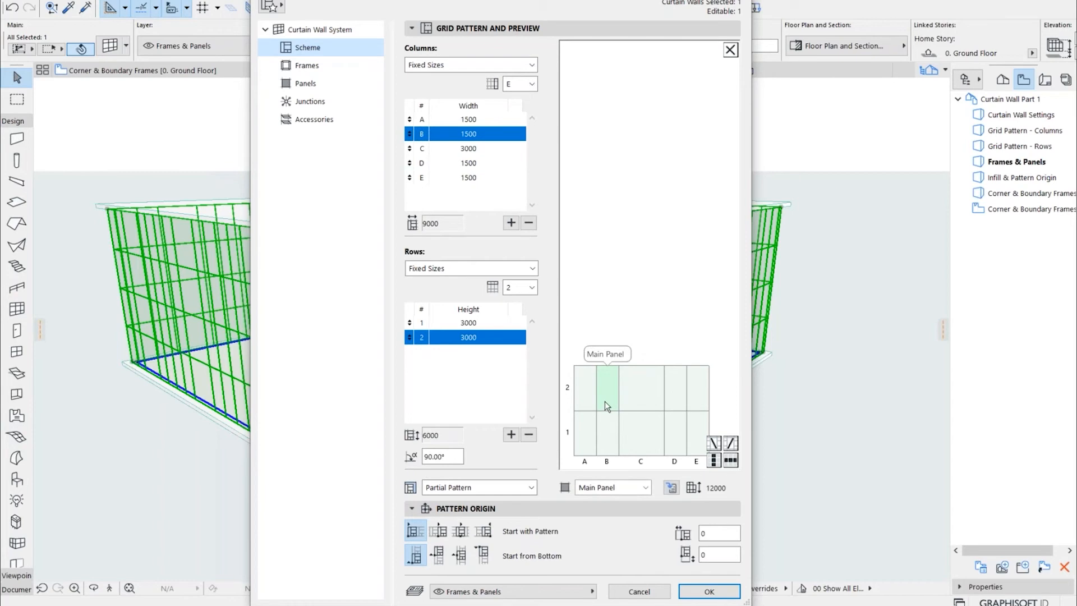
click(730, 443)
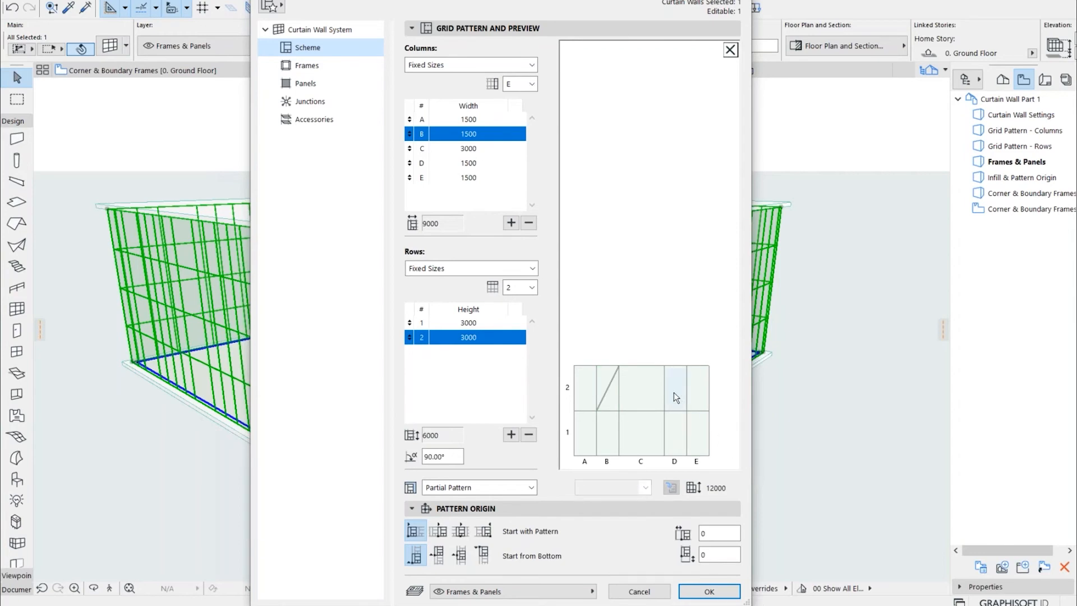
Add crossing frames falling to the right in D row 2 and B row 1, and one rising to the right in D row 1
click(675, 393)
click(716, 446)
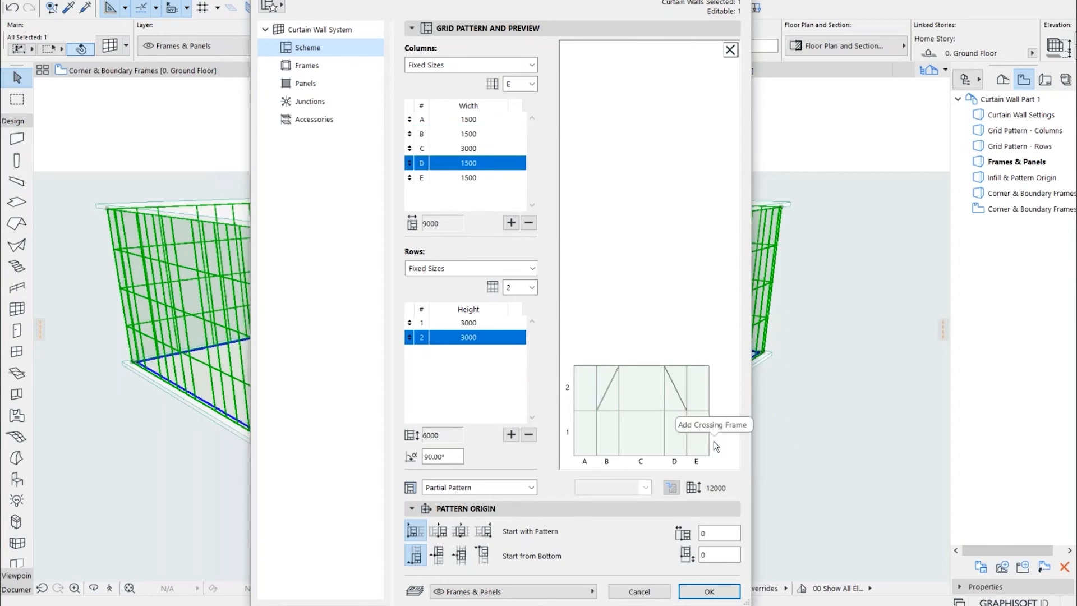
click(676, 440)
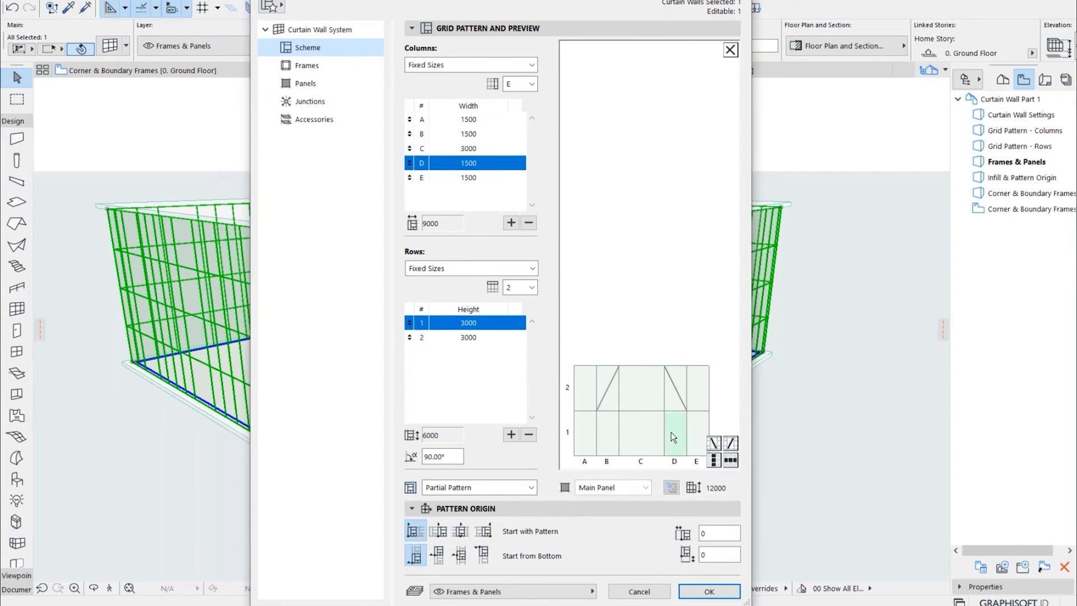
click(730, 443)
click(612, 439)
click(712, 443)
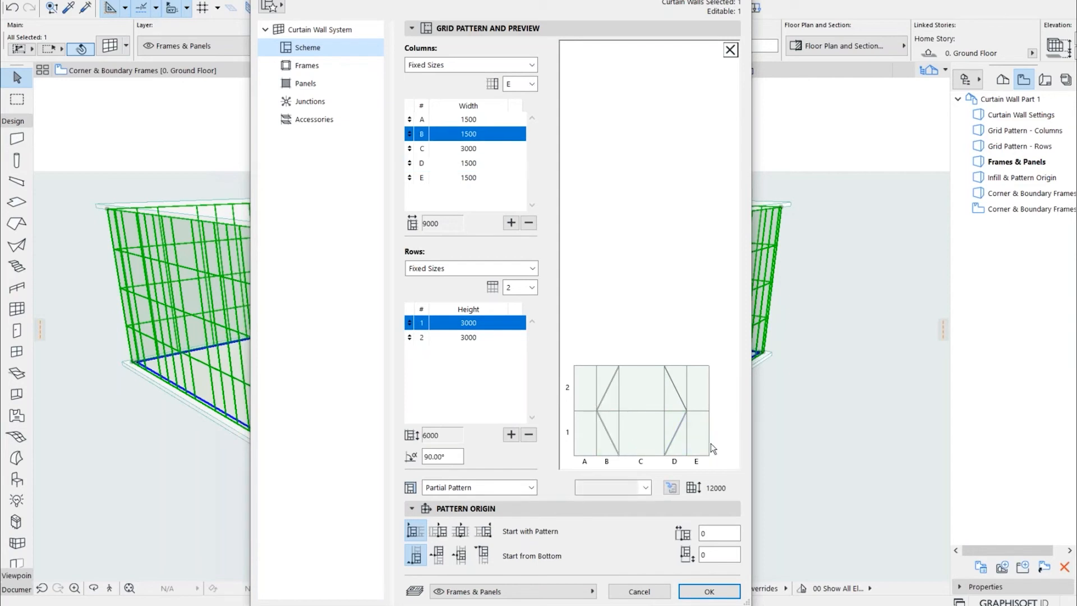
Select the row 2 triangular panels in columns B and D and column D's crossing frame to examine their assigned types
click(611, 388)
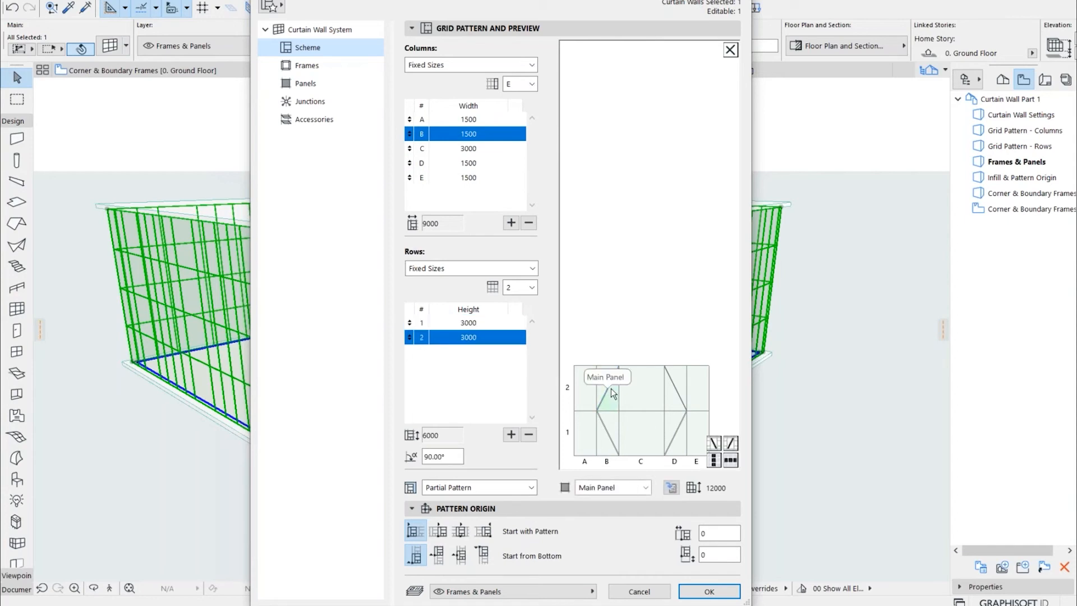
click(669, 389)
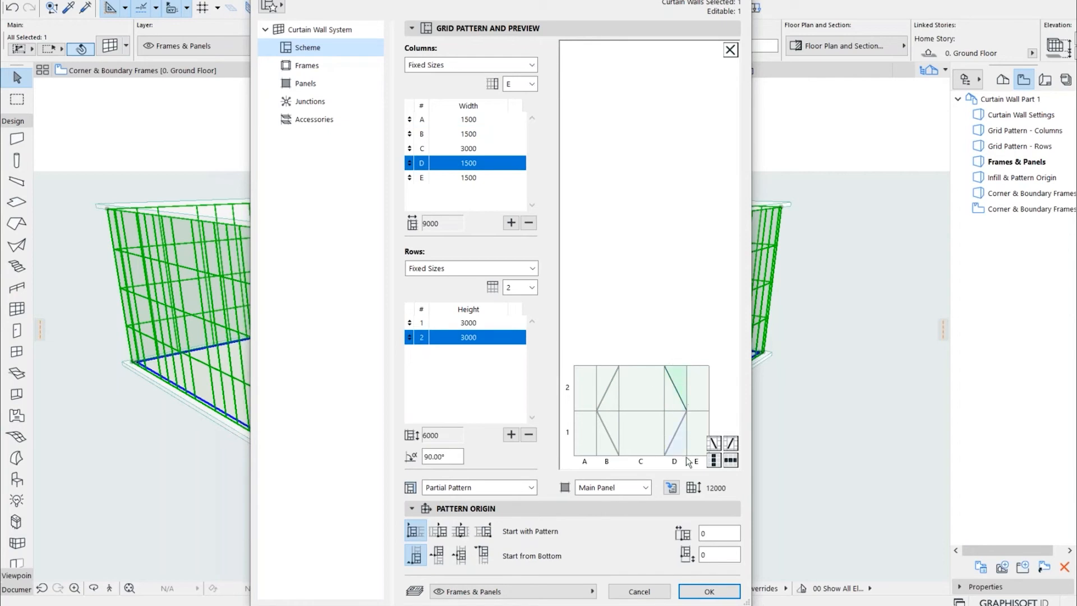
click(681, 397)
click(678, 395)
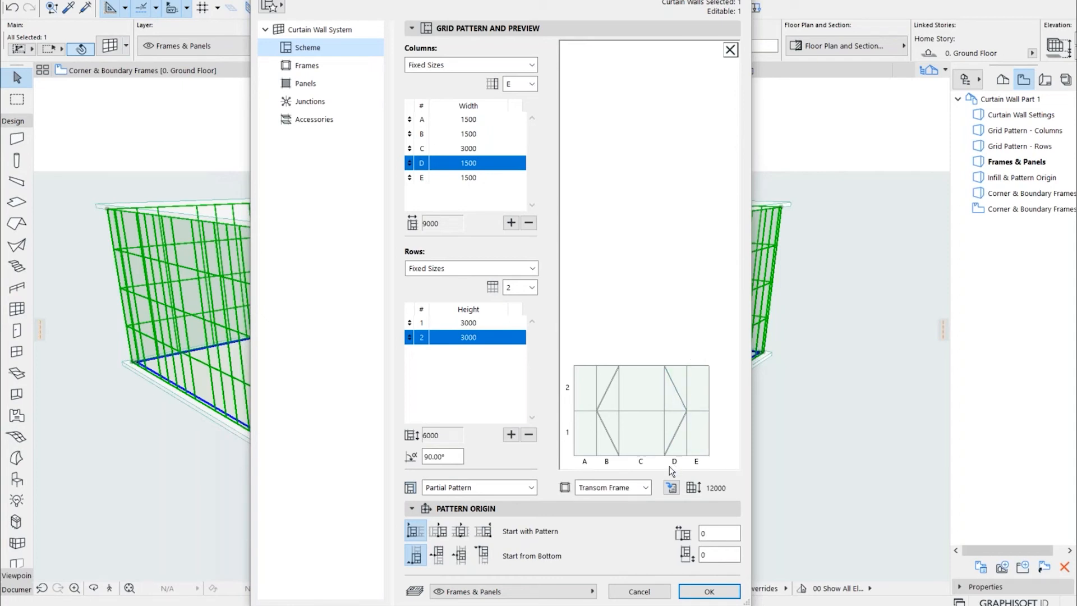
click(631, 328)
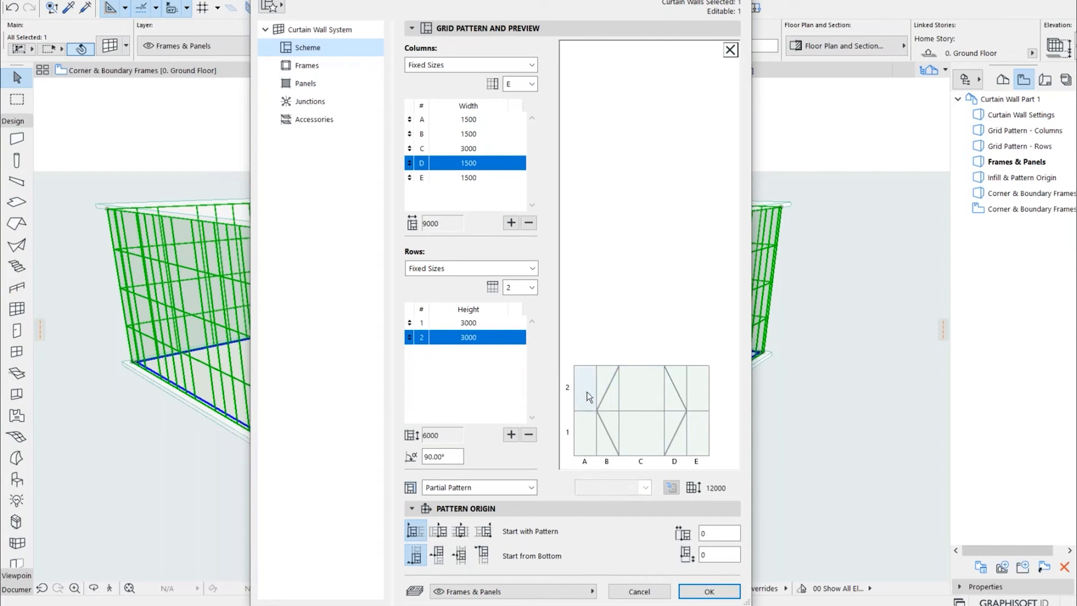
Set the vertical division between columns B and C to None: Merge Panels and check the joined panels in both rows
click(620, 399)
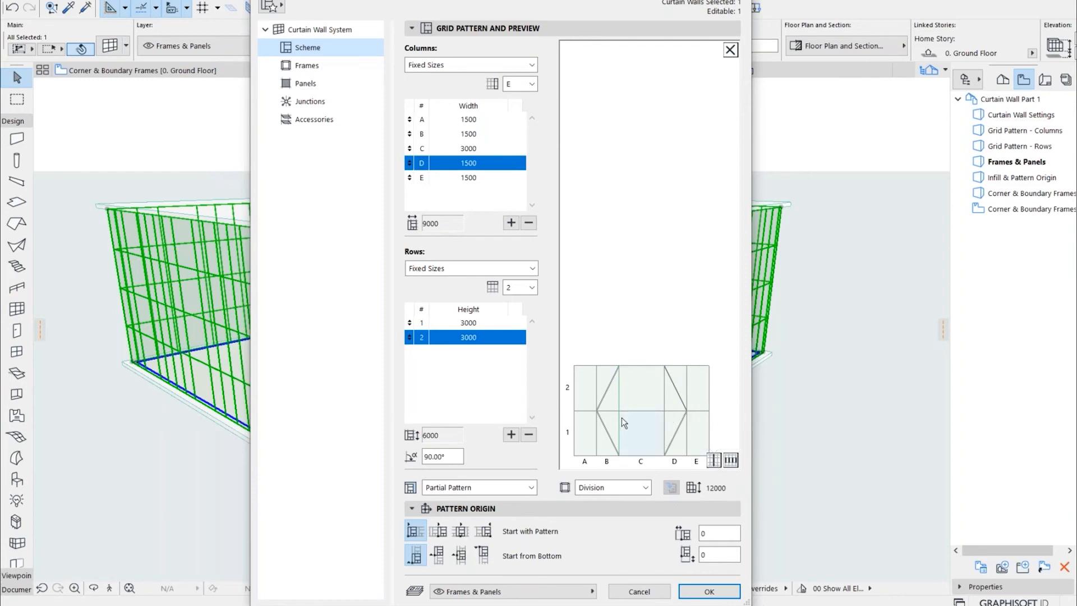
click(644, 487)
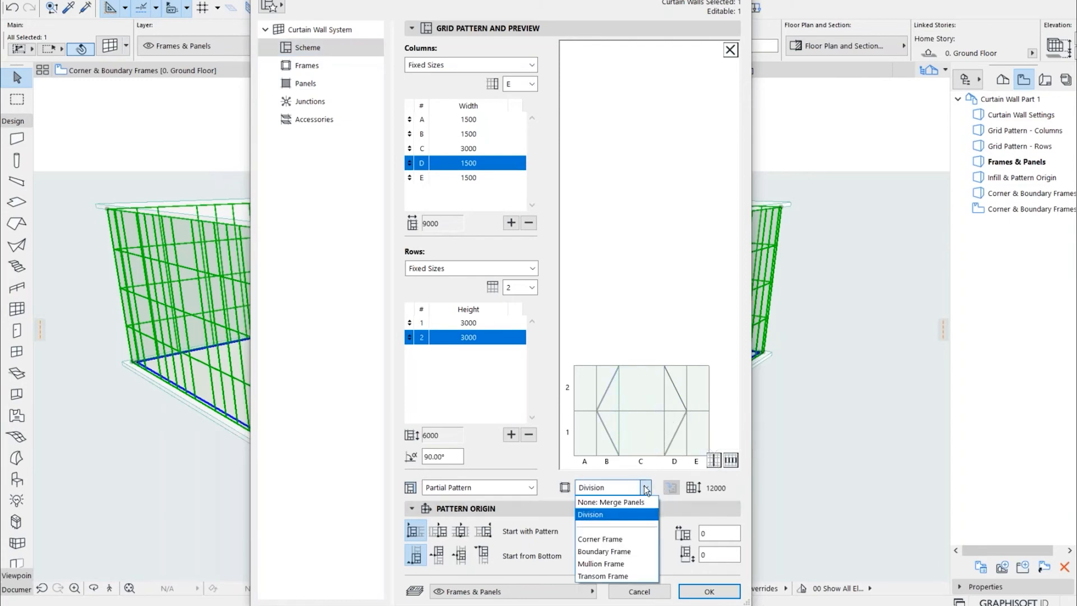
click(640, 501)
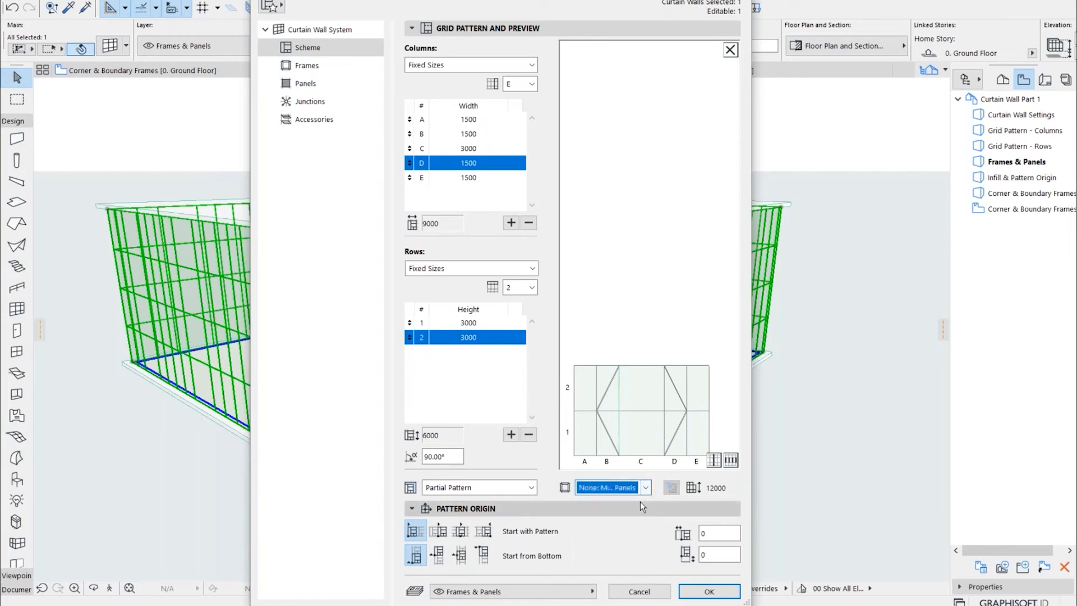
click(634, 396)
click(646, 432)
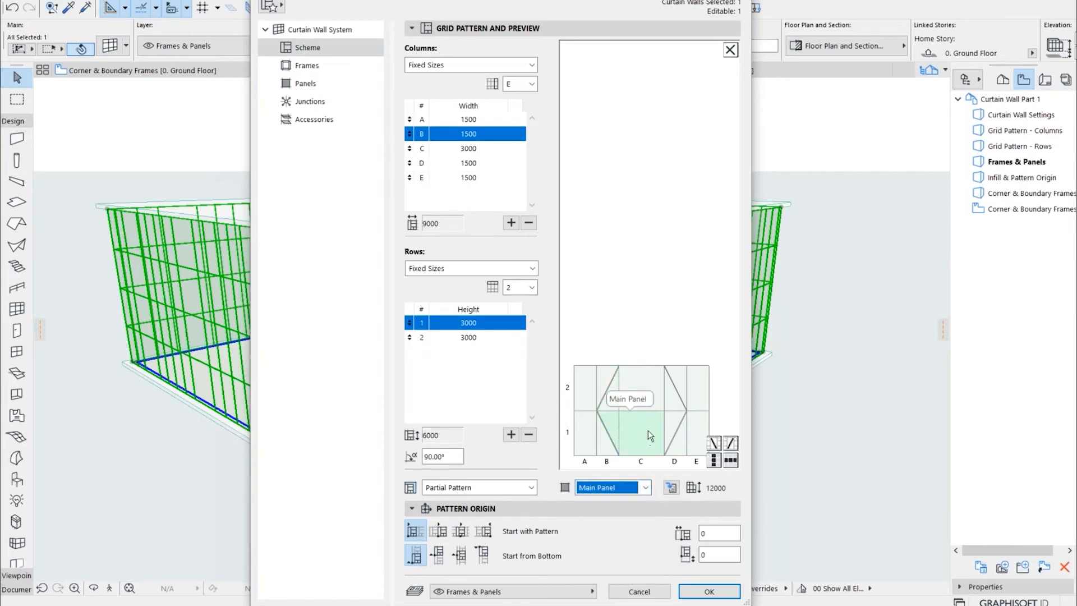
Set the vertical division between columns C and D to None: Merge Panels and check the joined upper and lower panels
click(665, 387)
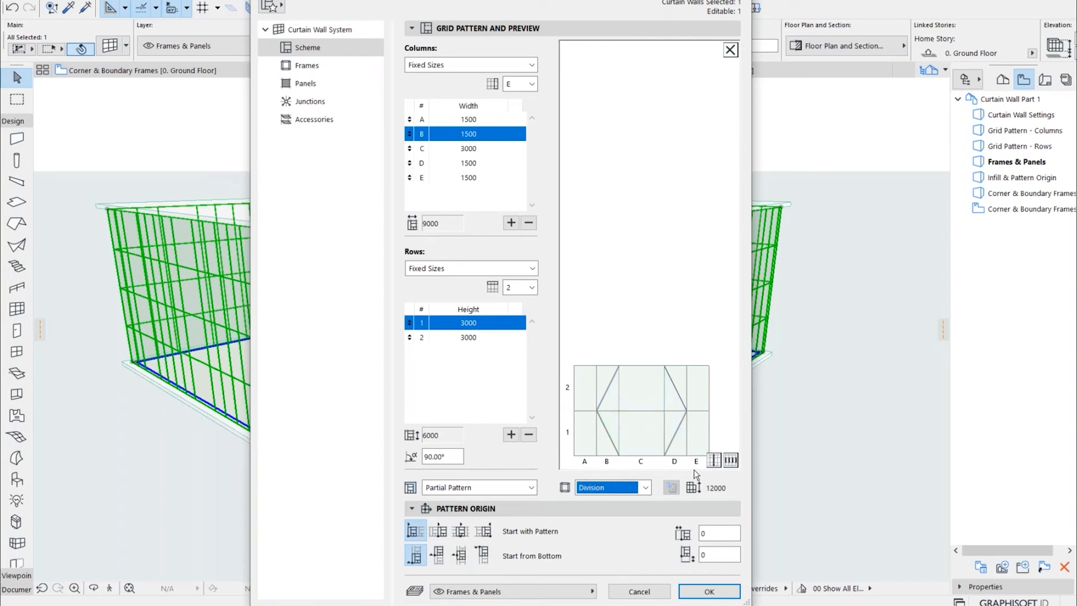
click(646, 488)
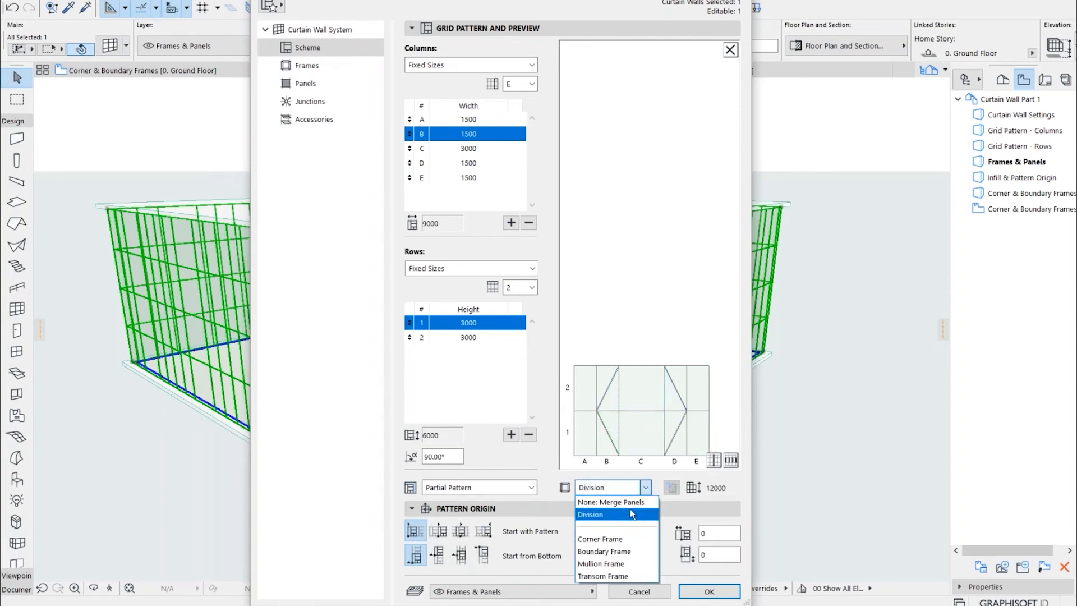
click(615, 502)
click(636, 396)
click(638, 422)
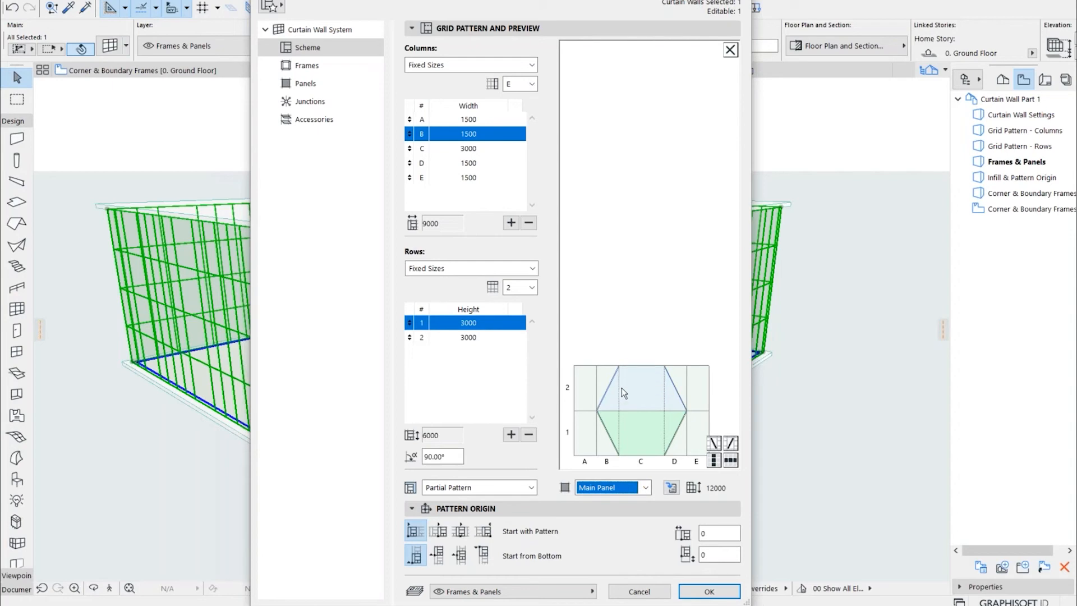
Select the horizontal division between the merged upper and lower panels near both ends to examine how far it extends
click(615, 412)
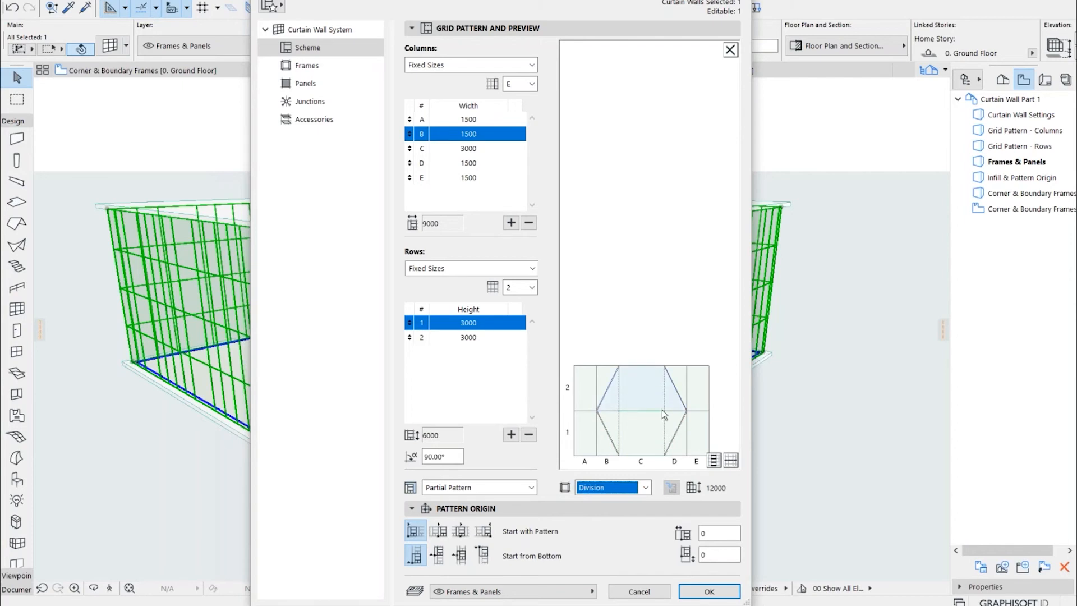
click(614, 409)
click(614, 410)
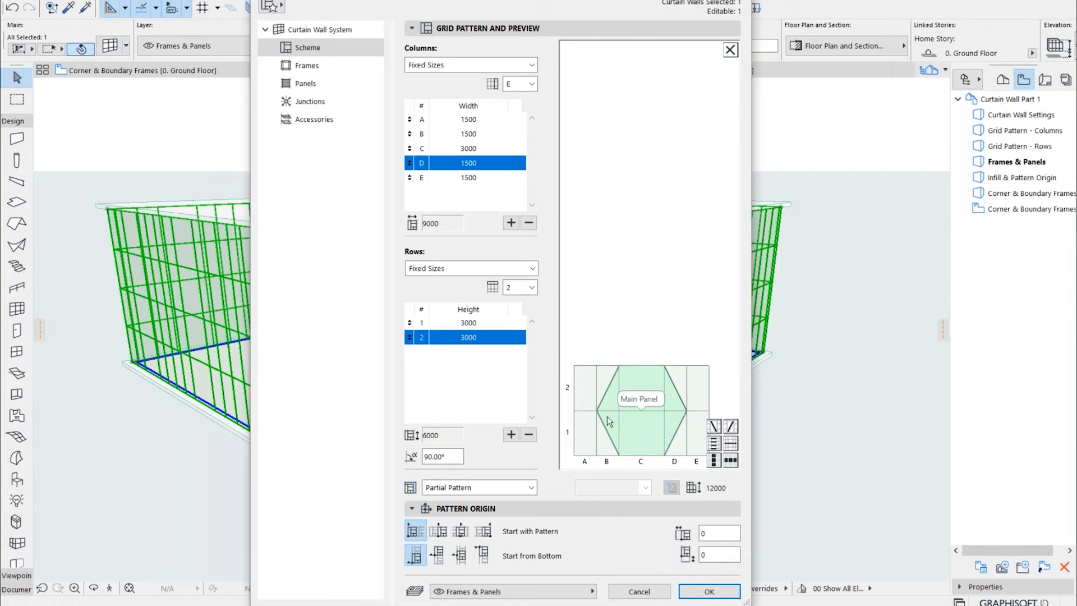
click(634, 303)
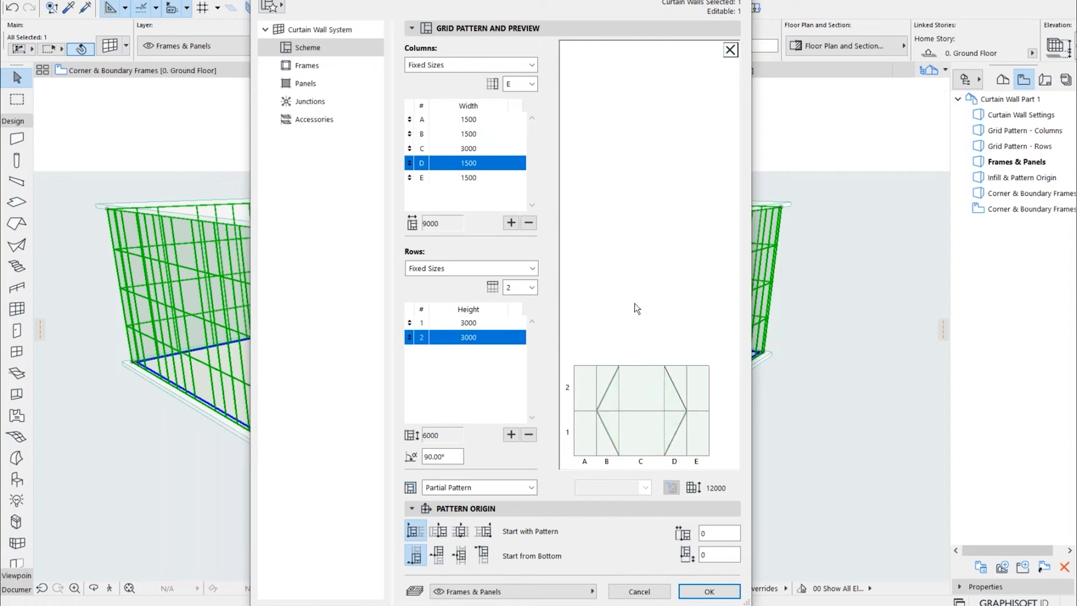
click(610, 411)
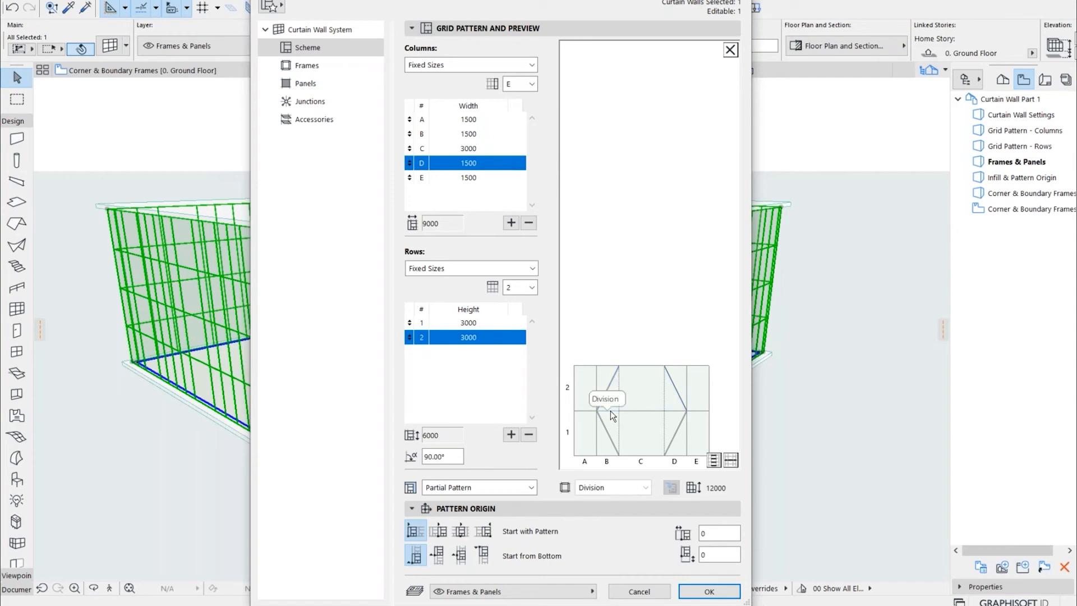
click(672, 410)
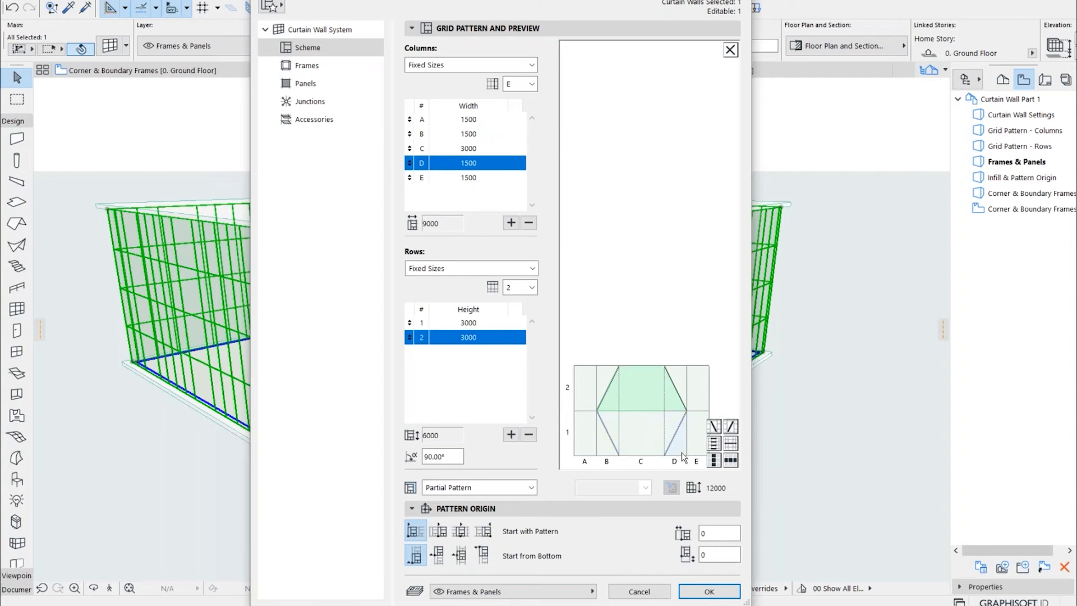
click(644, 327)
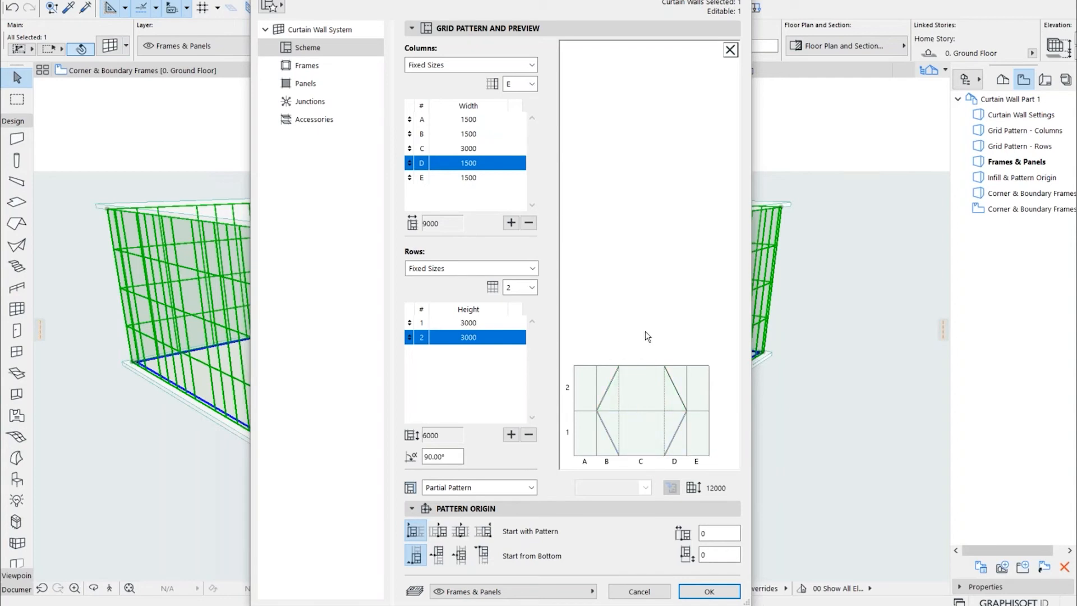
Set the horizontal division inside the hexagon to None: Merge Panels and check the single merged panel
click(634, 410)
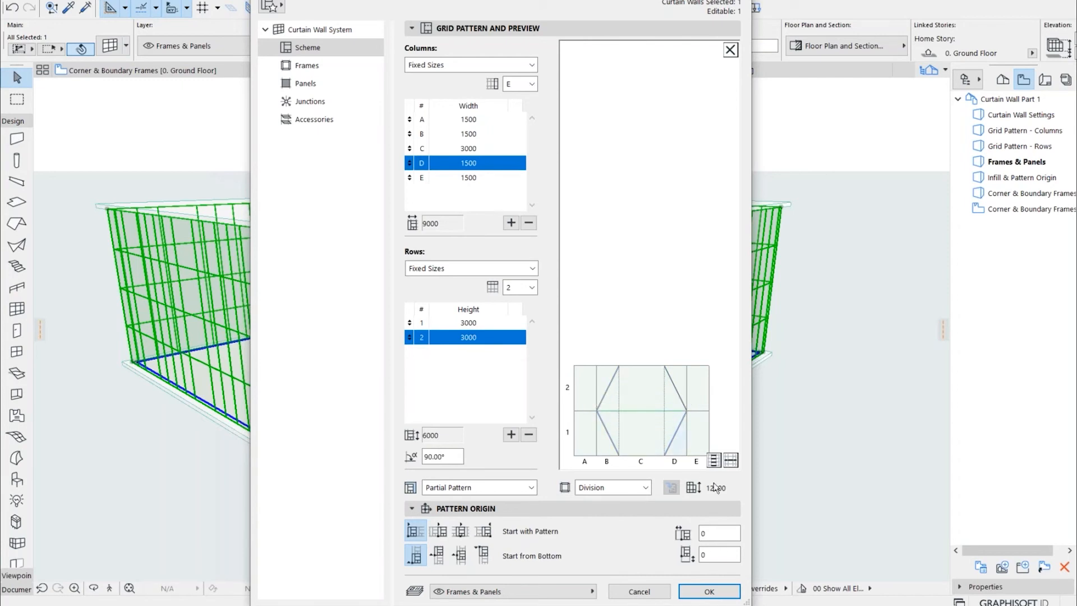
click(643, 487)
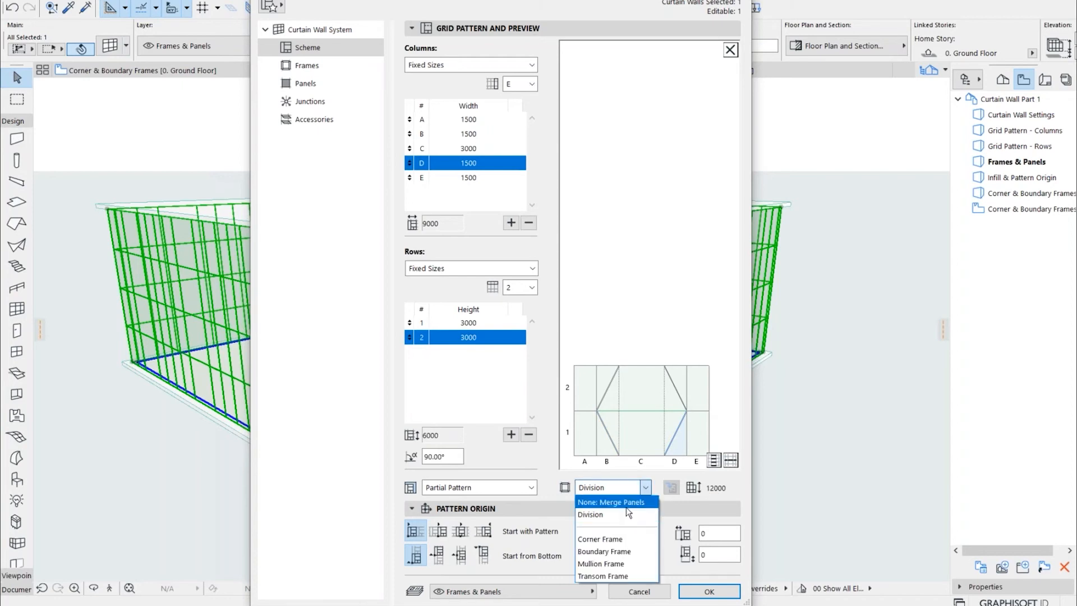
click(625, 502)
click(645, 407)
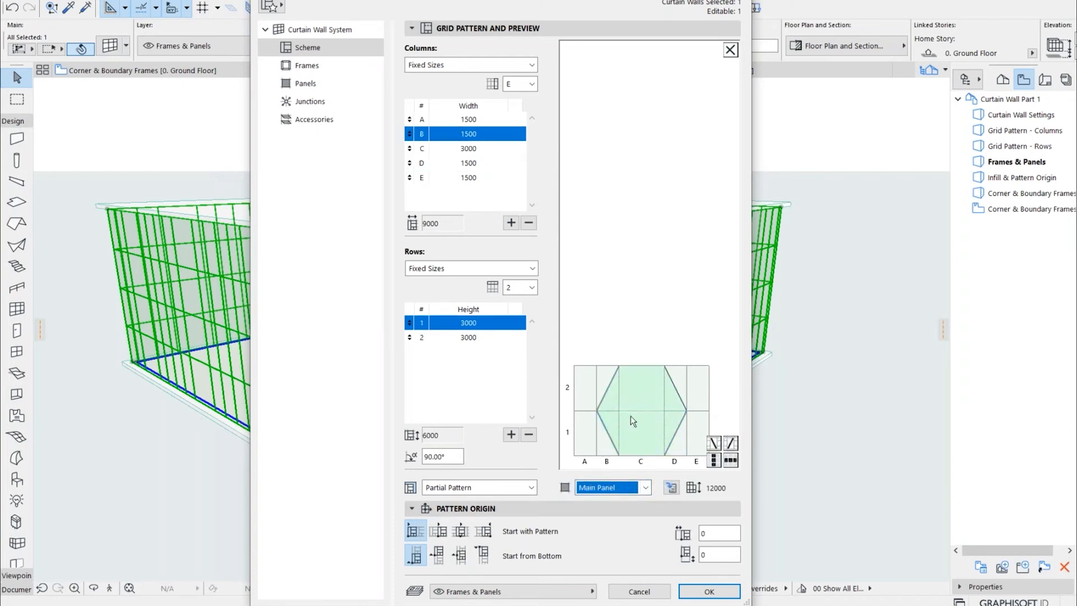
click(585, 412)
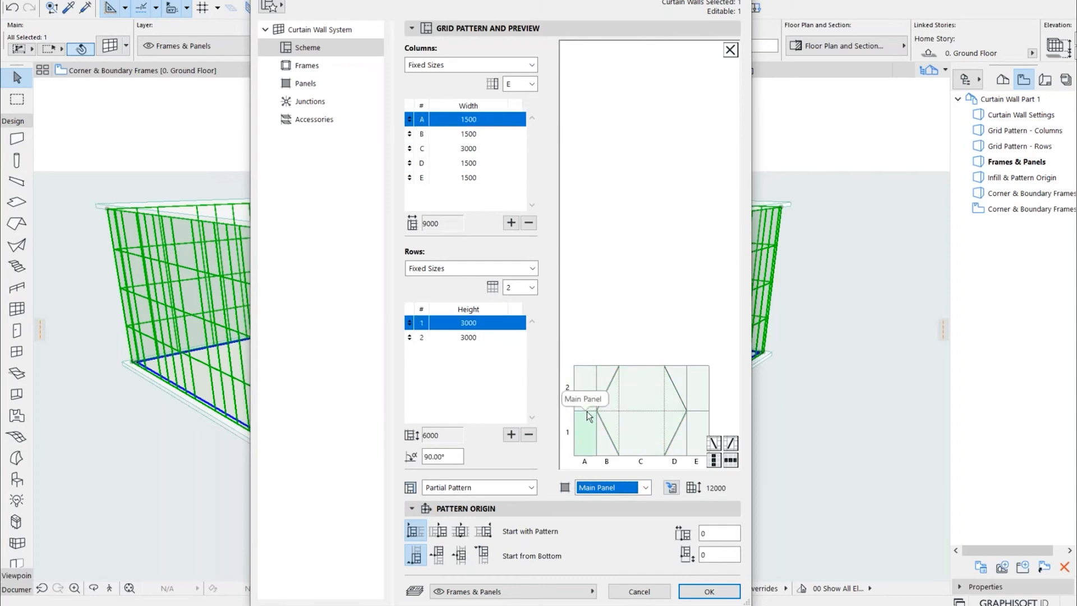
click(588, 409)
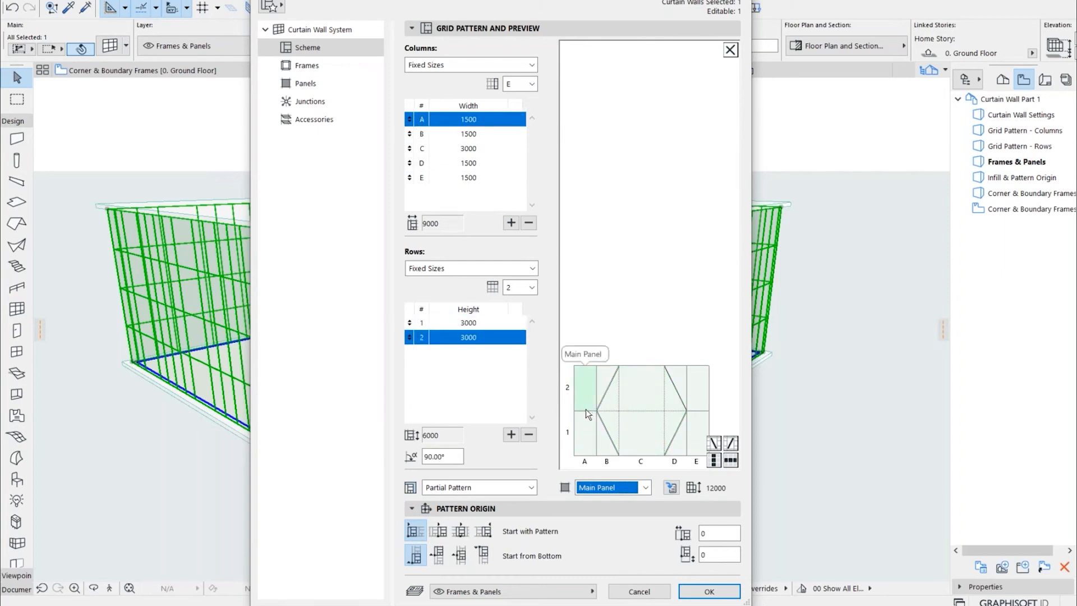
click(589, 414)
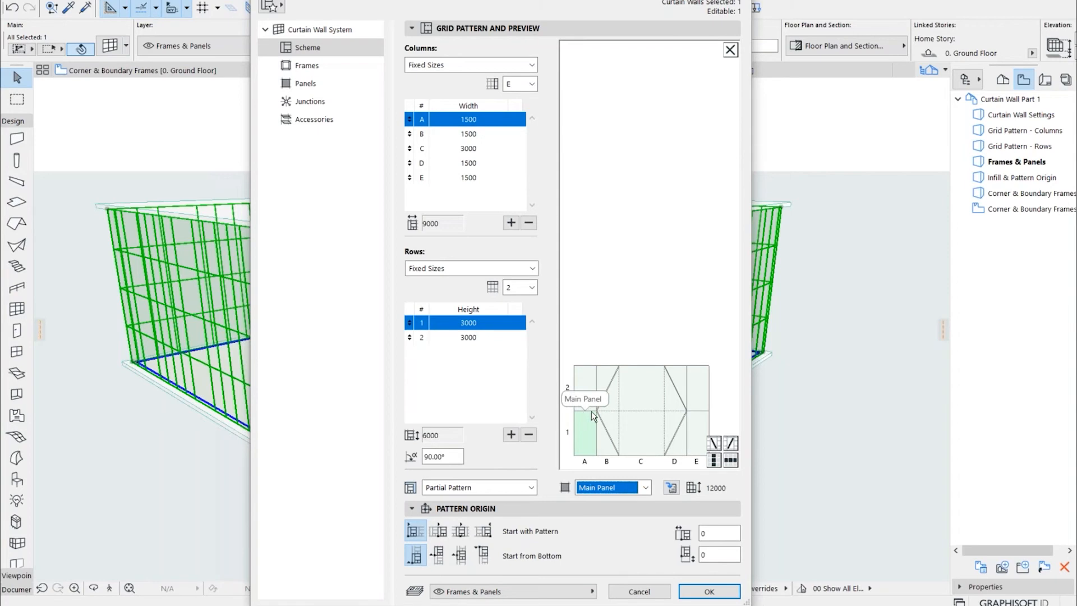
click(692, 412)
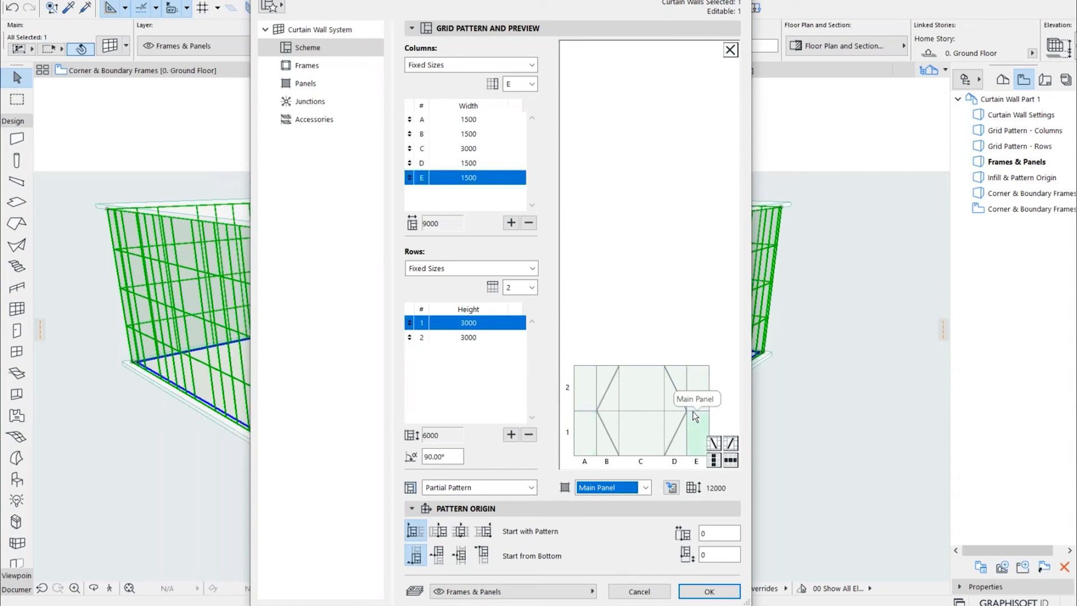
click(695, 409)
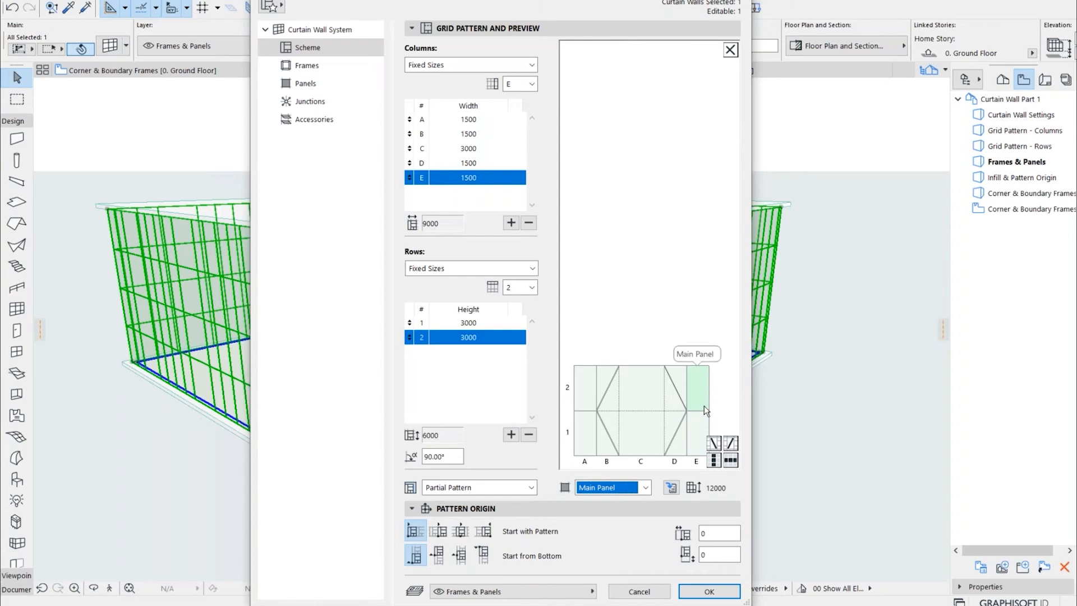
click(687, 307)
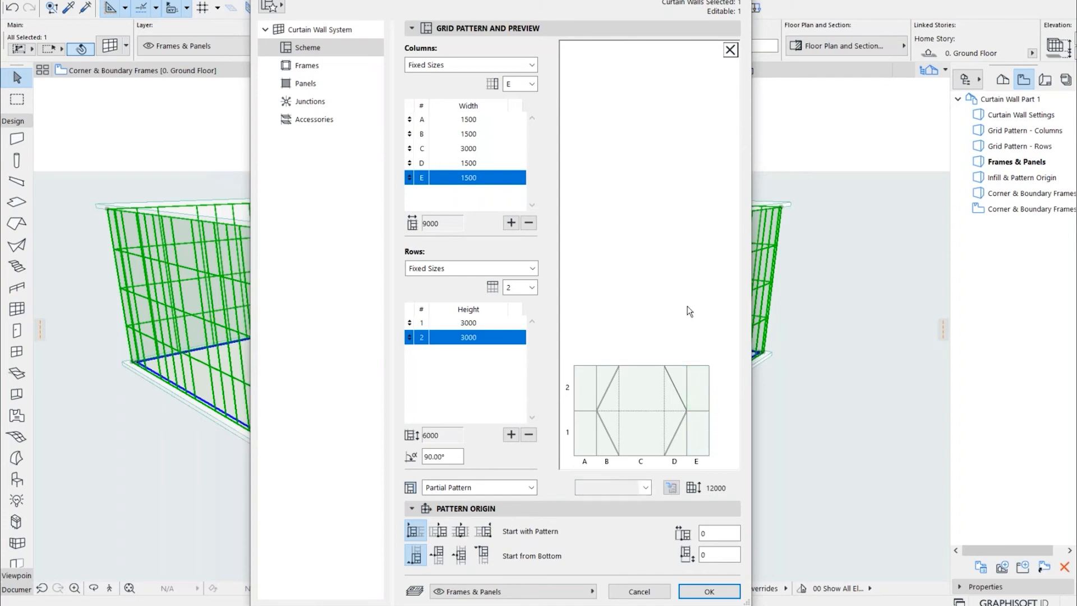
Assign Transom Frame to the horizontal divisions between rows 1 and 2 in columns E and A
click(695, 410)
click(646, 487)
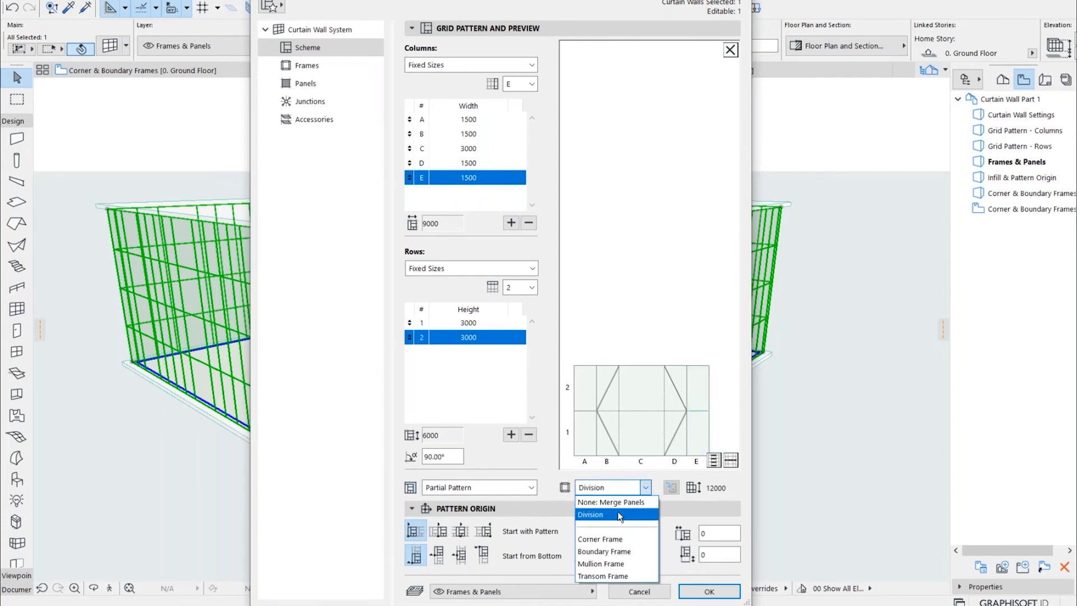
click(612, 575)
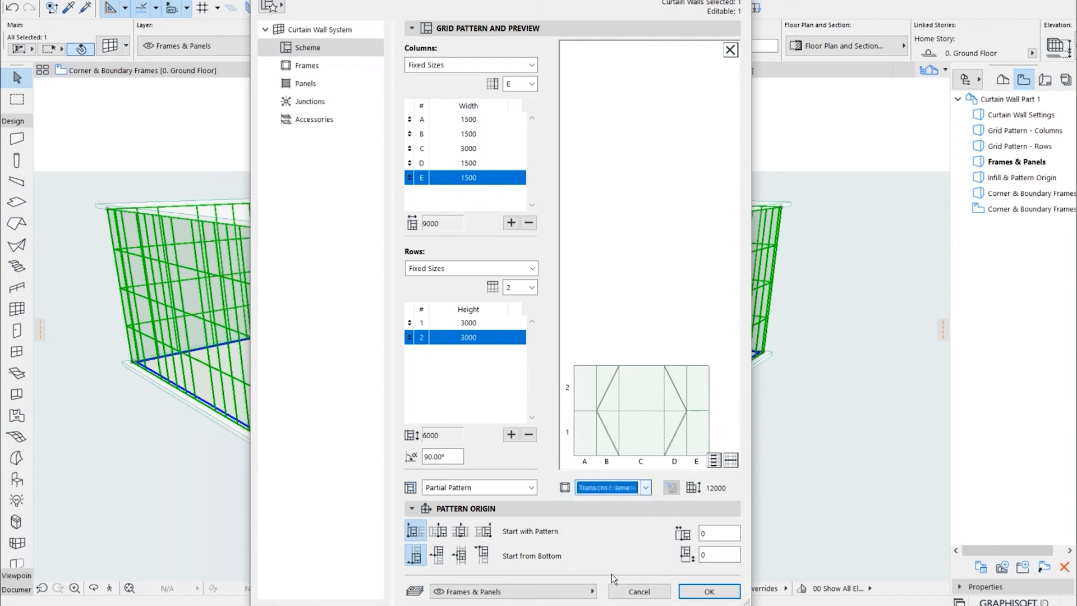
click(585, 410)
click(638, 486)
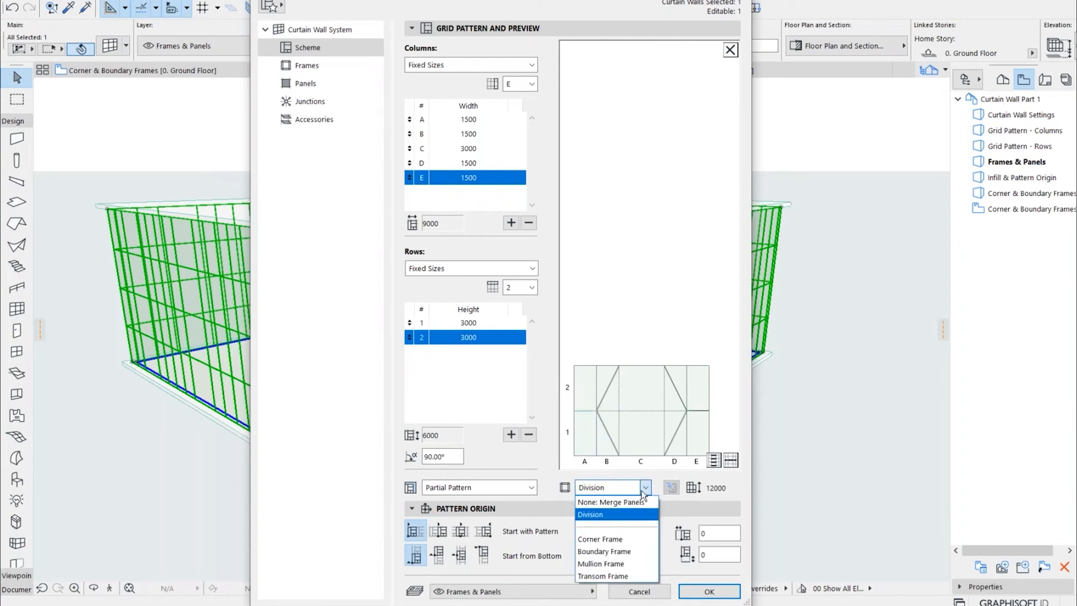
click(602, 576)
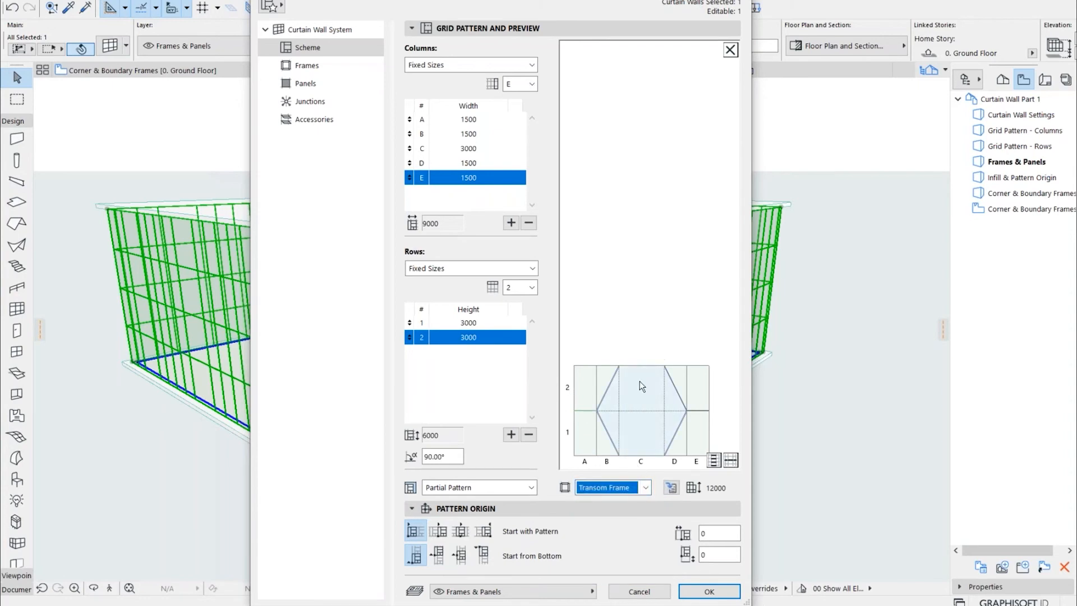
Assign Transom Frame to the horizontal division along the top edge of column C in row 2
click(641, 366)
click(645, 488)
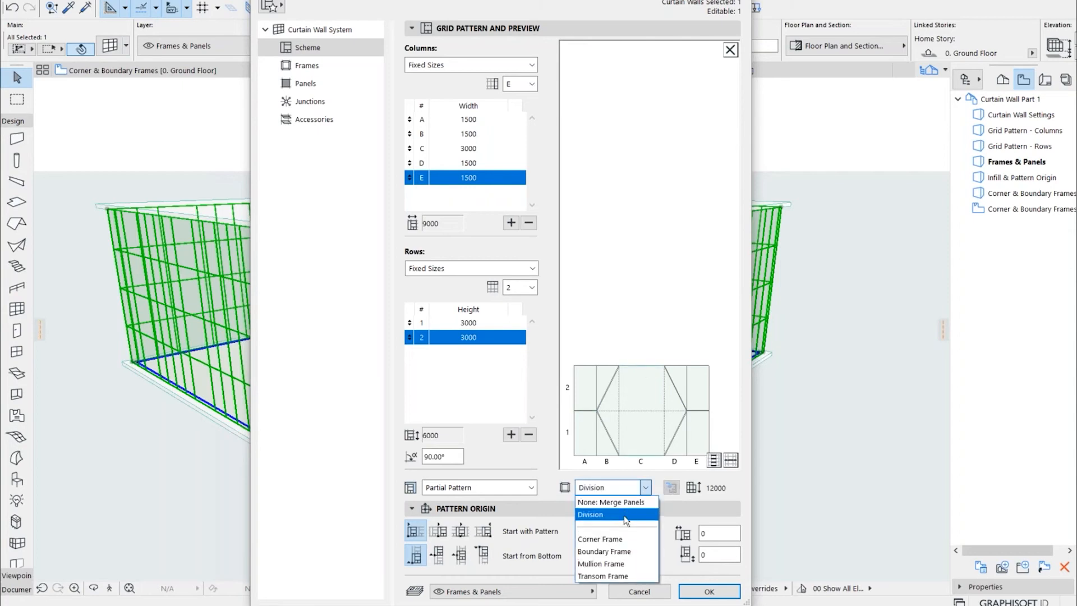
click(613, 578)
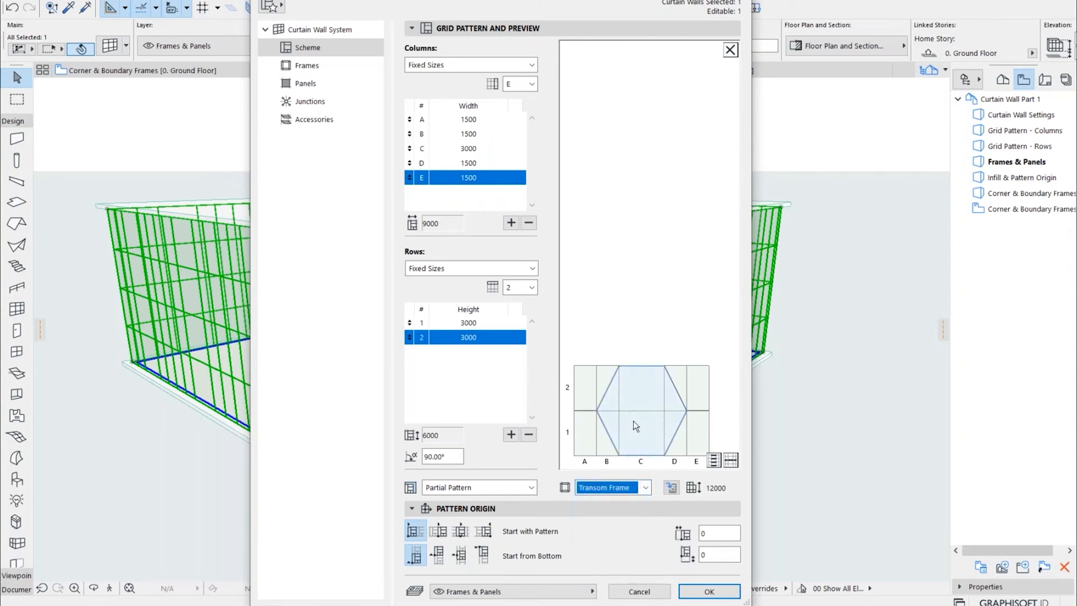
Select the merged hexagonal panel and the neighbouring panels in columns A and B of row 2 to check their extent
click(632, 408)
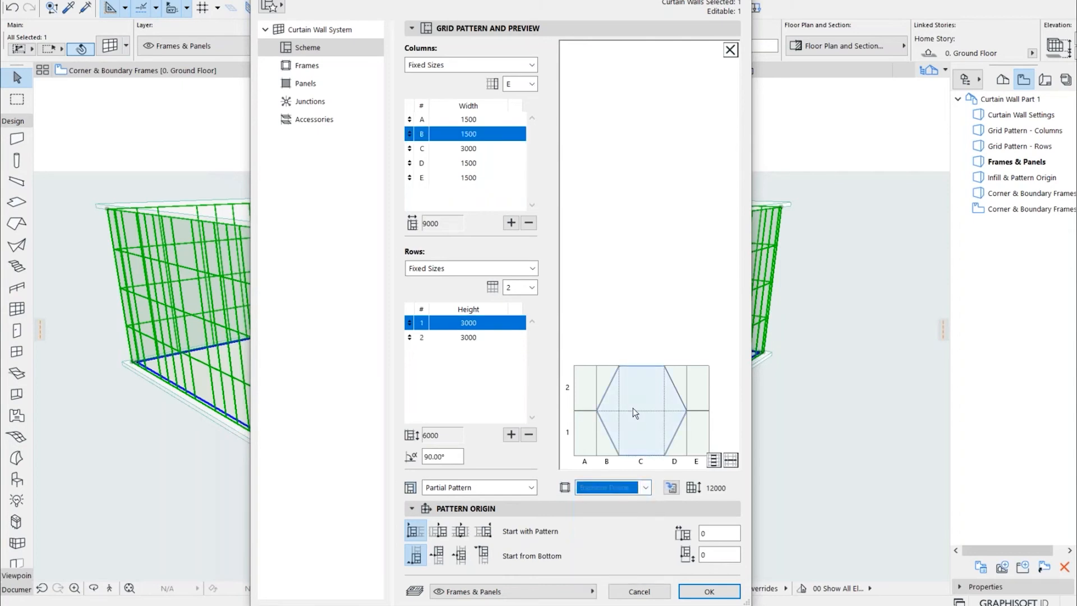
click(586, 382)
click(602, 376)
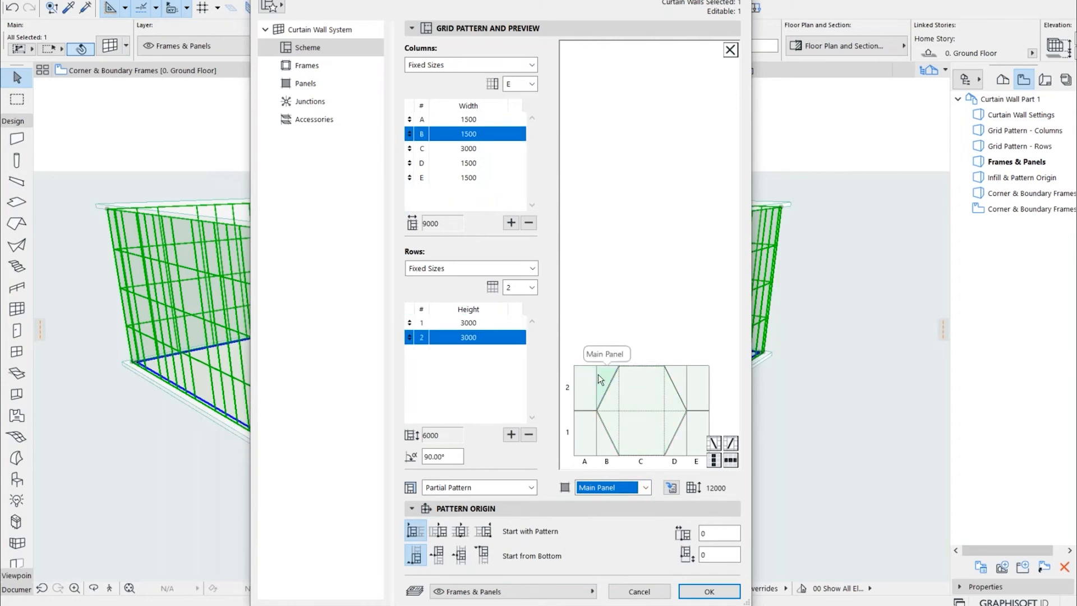
Set the vertical division between columns A and B to None: Merge Panels
click(597, 375)
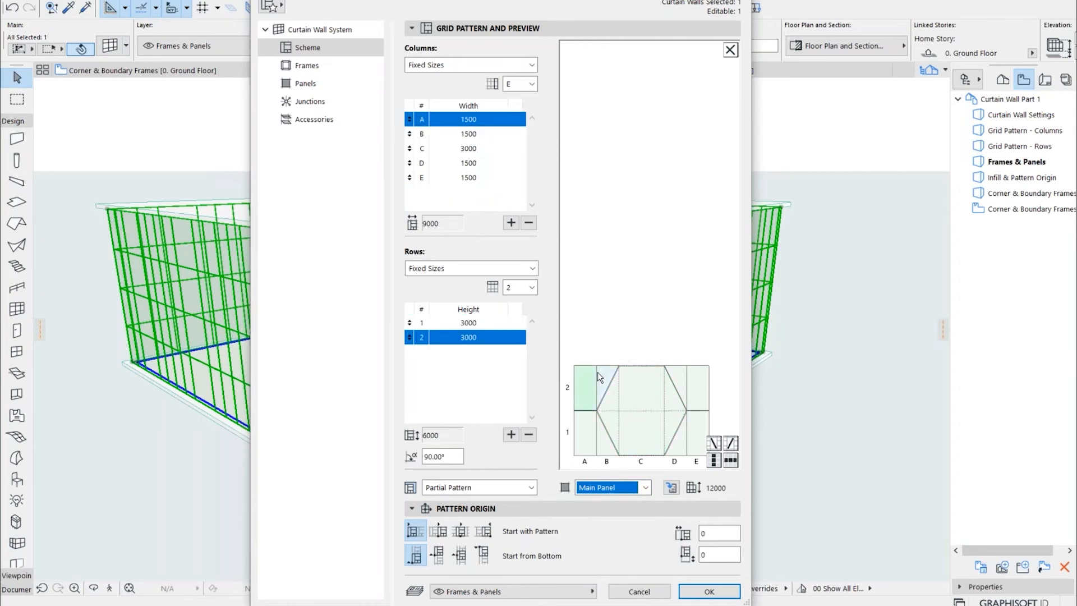
click(597, 372)
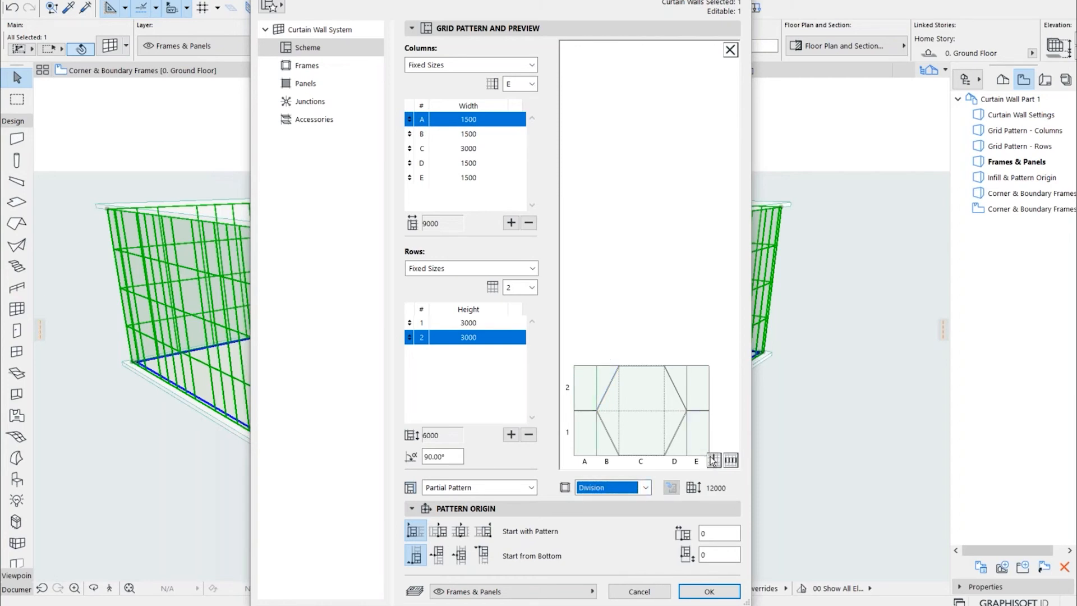
click(631, 488)
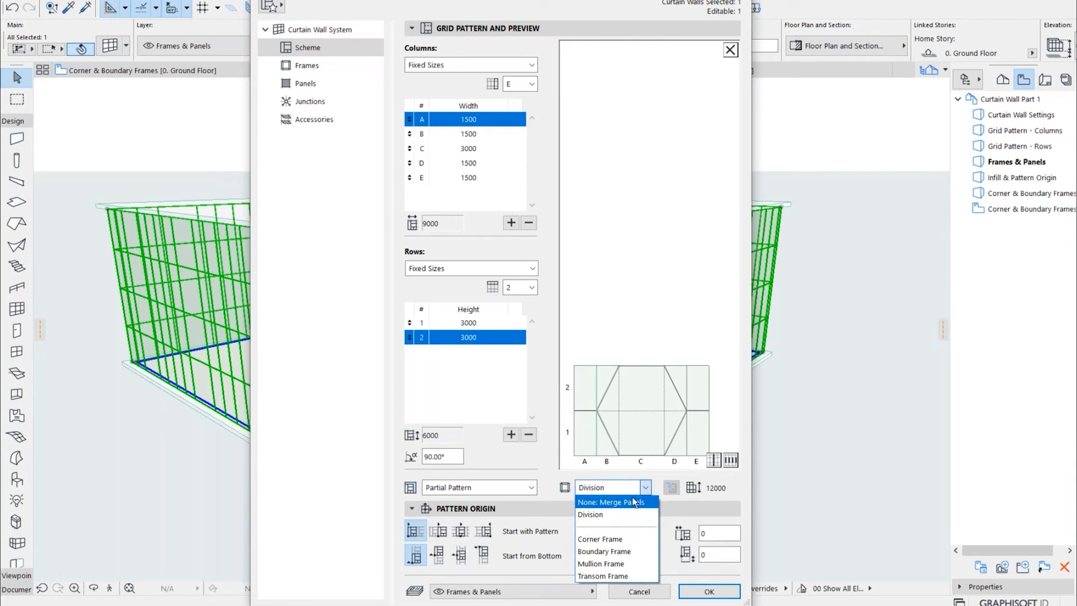
click(633, 502)
click(604, 335)
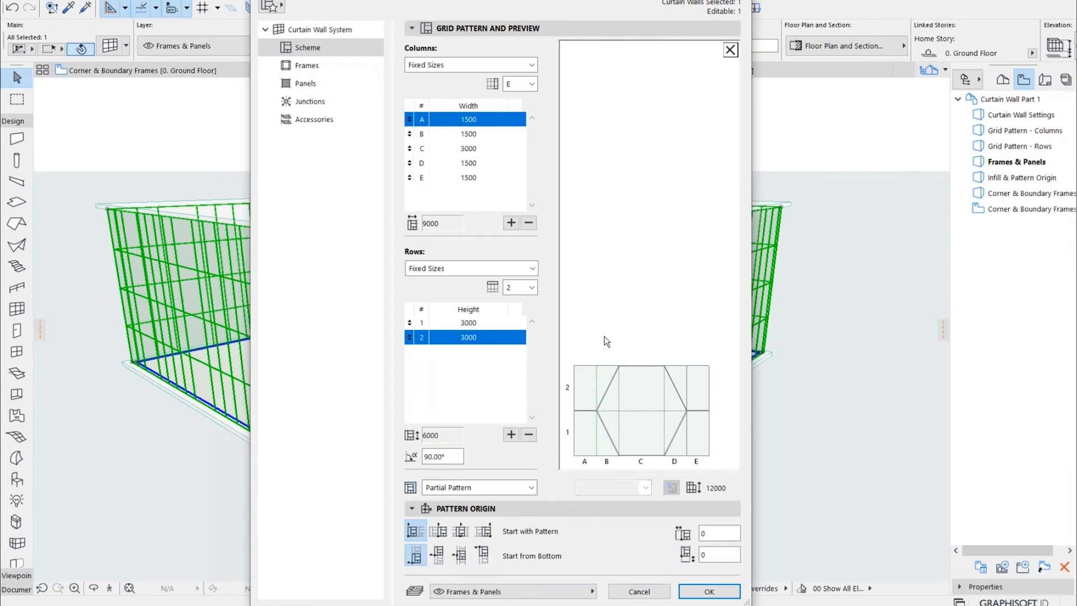
Set the vertical division between columns D and E to None: Merge Panels and check the merged panels around the hexagon
click(687, 378)
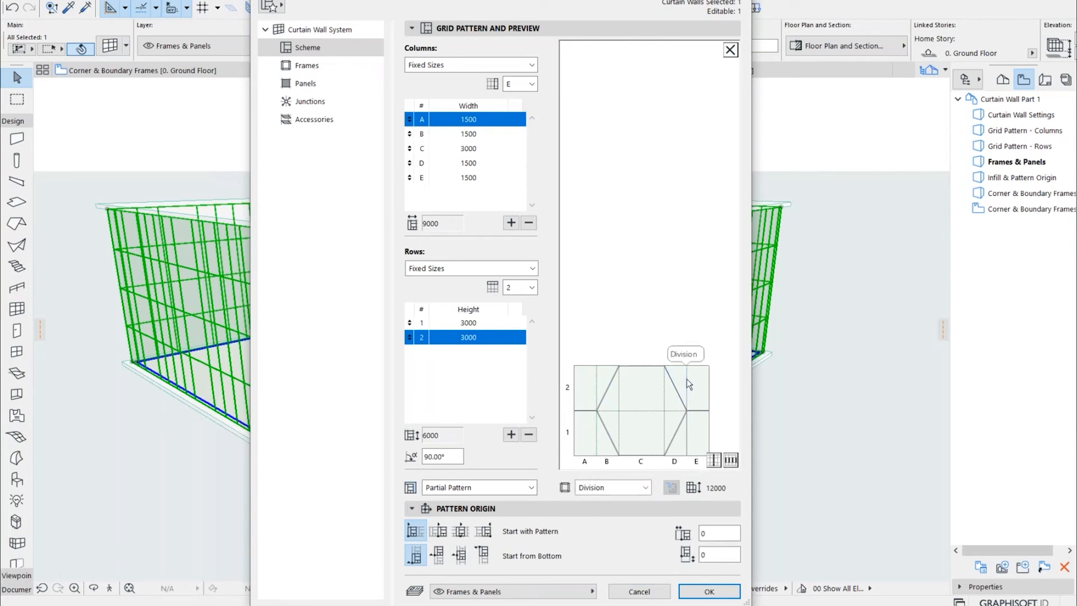
click(645, 488)
click(634, 502)
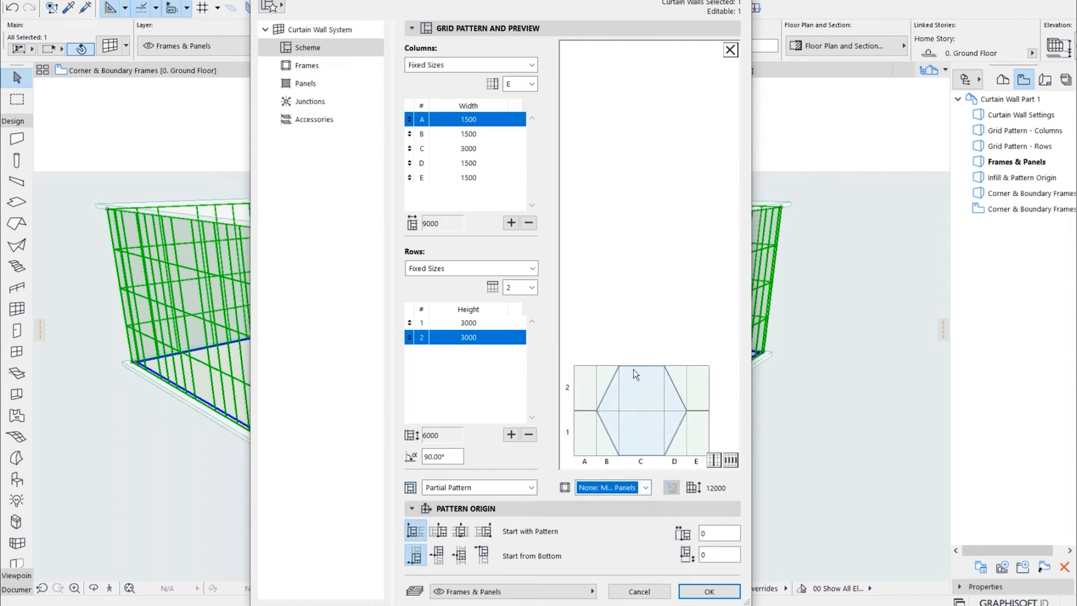
click(680, 380)
click(676, 444)
click(595, 442)
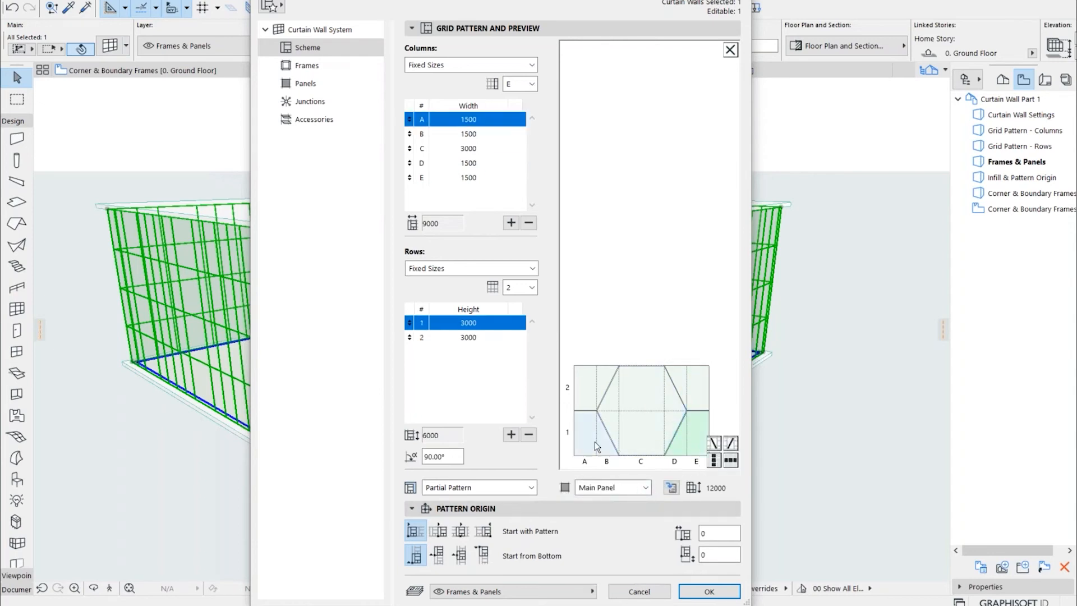
click(591, 386)
Set the vertical division along the outer edge of column E to None: Merge Panels
click(713, 376)
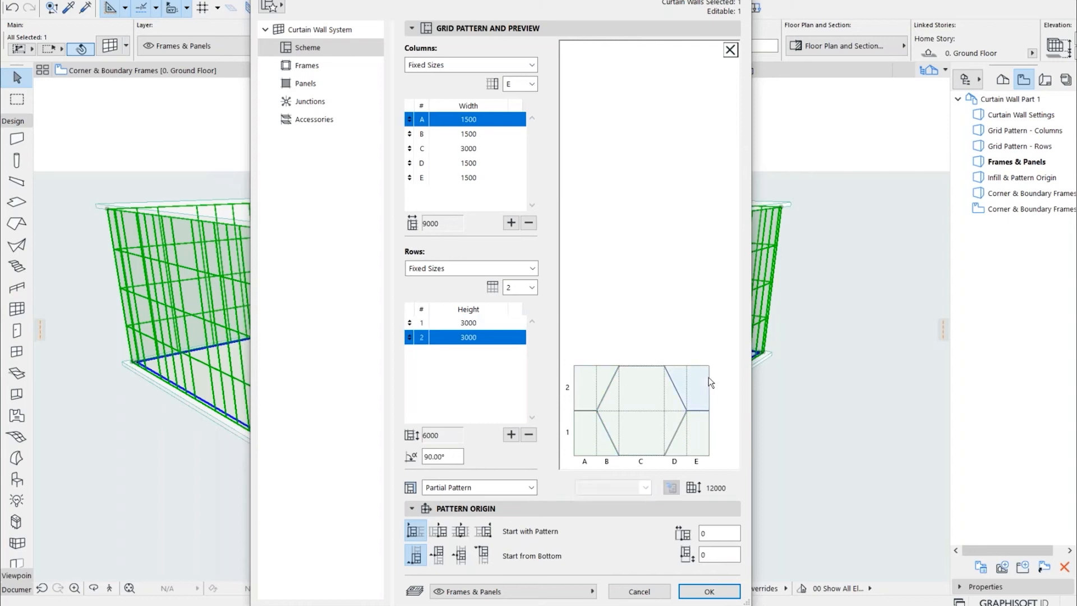
click(709, 379)
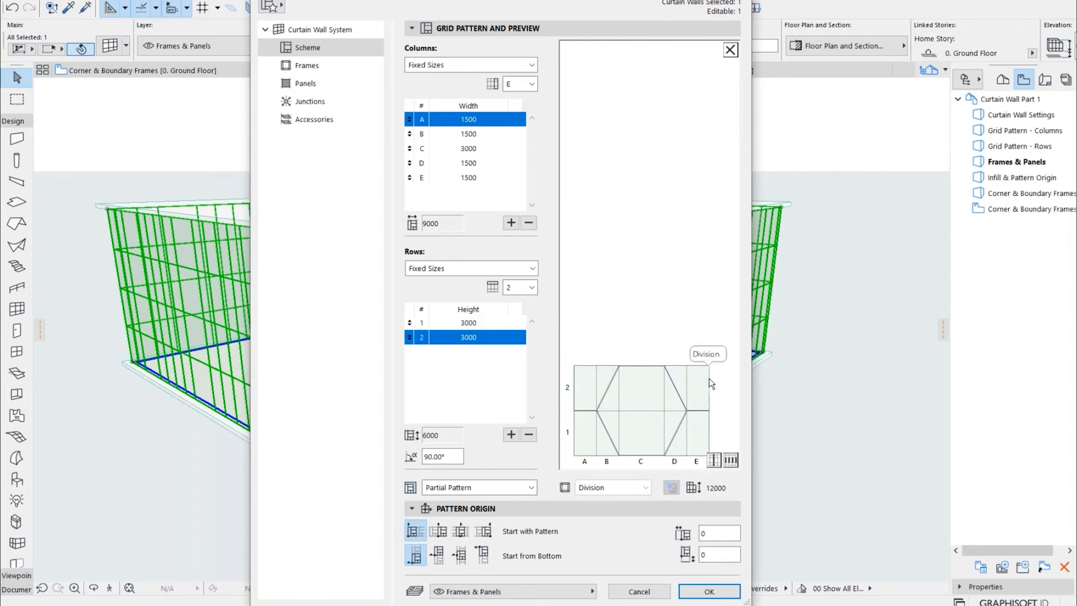
click(646, 488)
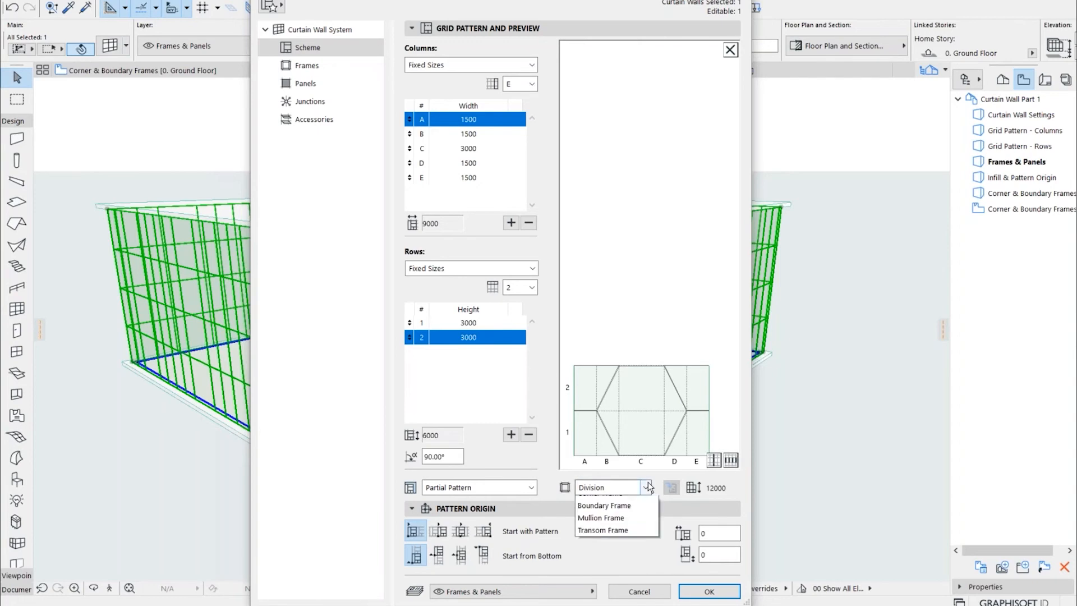
click(630, 503)
click(671, 355)
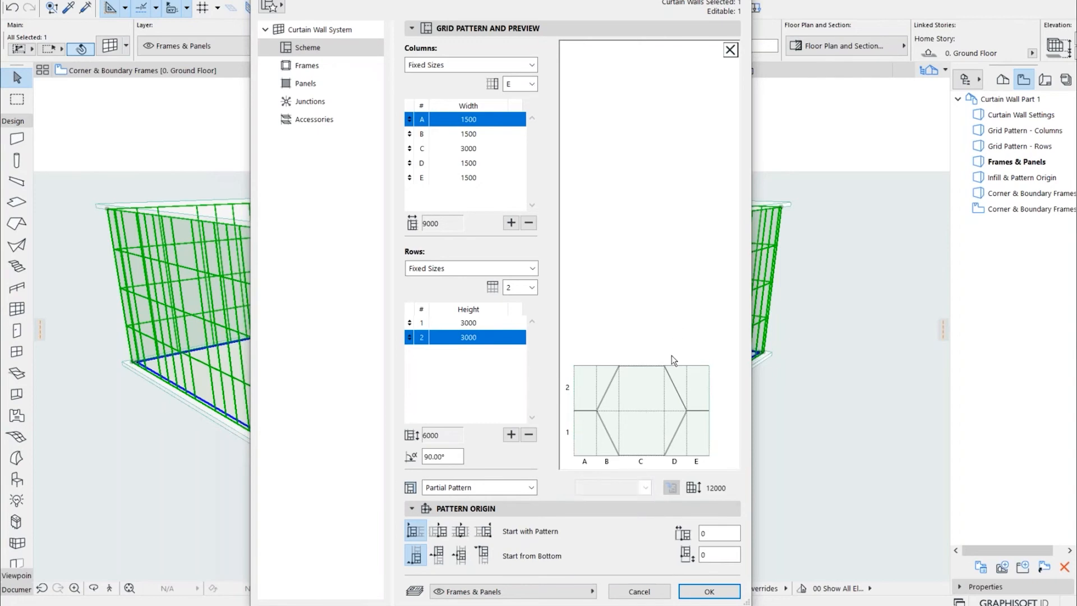
Set the horizontal divisions along the top edge of columns E and D to None: Merge Panels
click(699, 365)
click(645, 488)
click(634, 506)
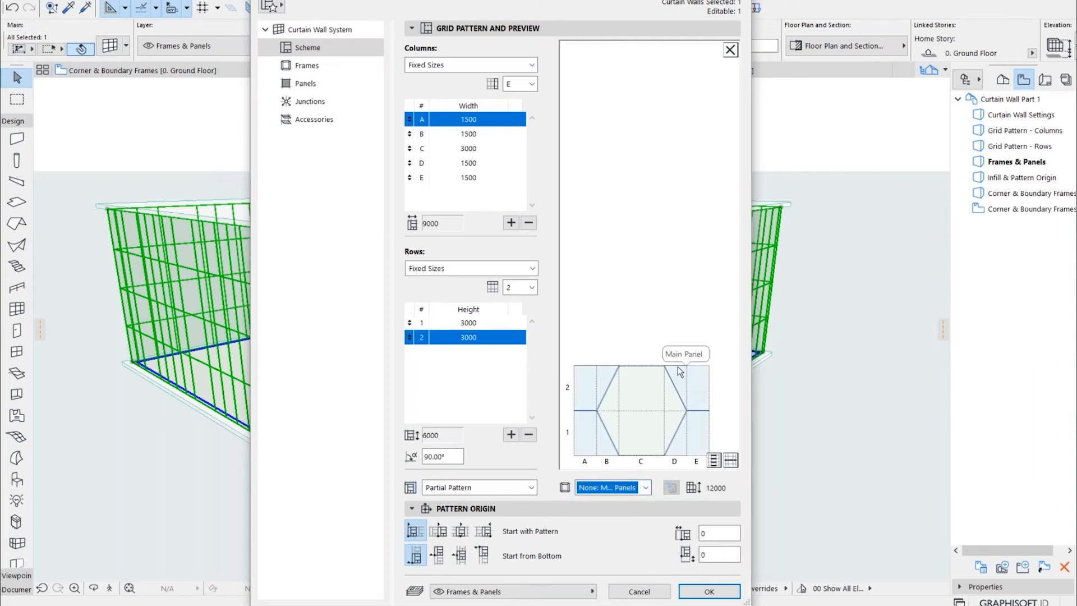
click(676, 365)
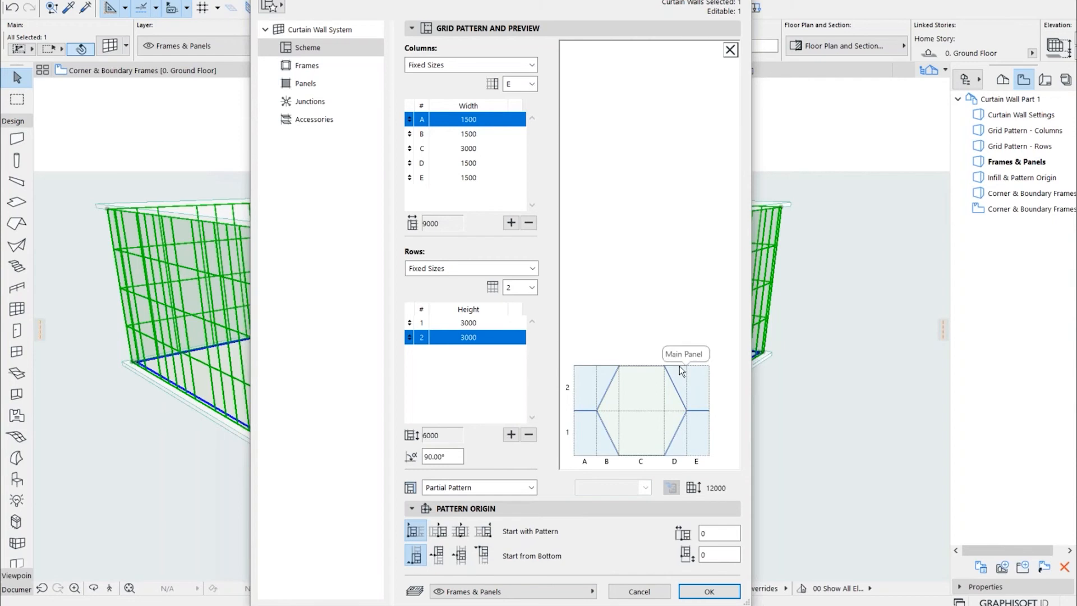
click(679, 366)
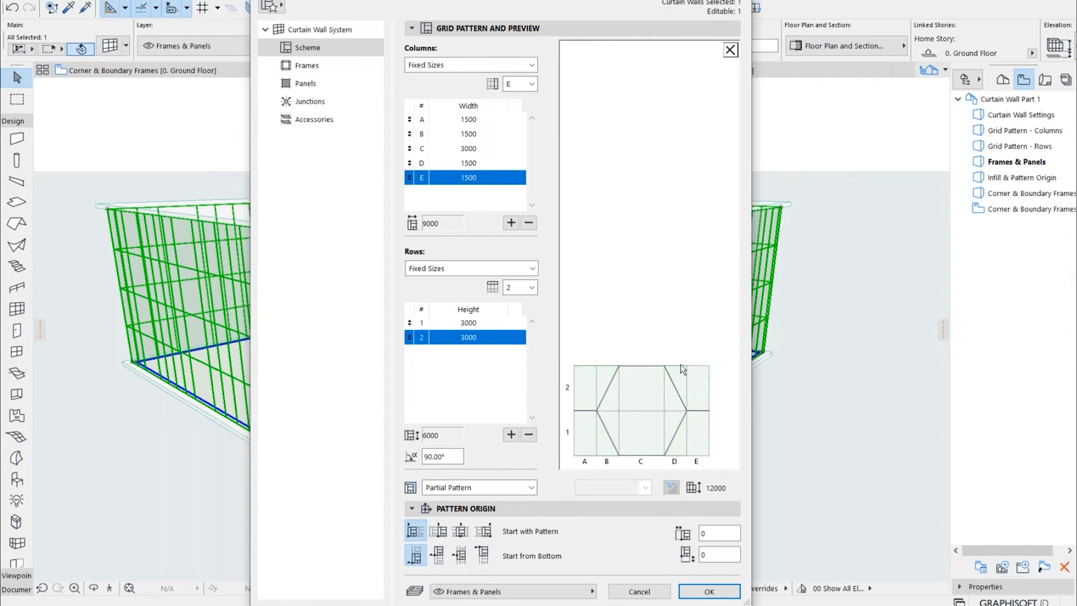
click(683, 365)
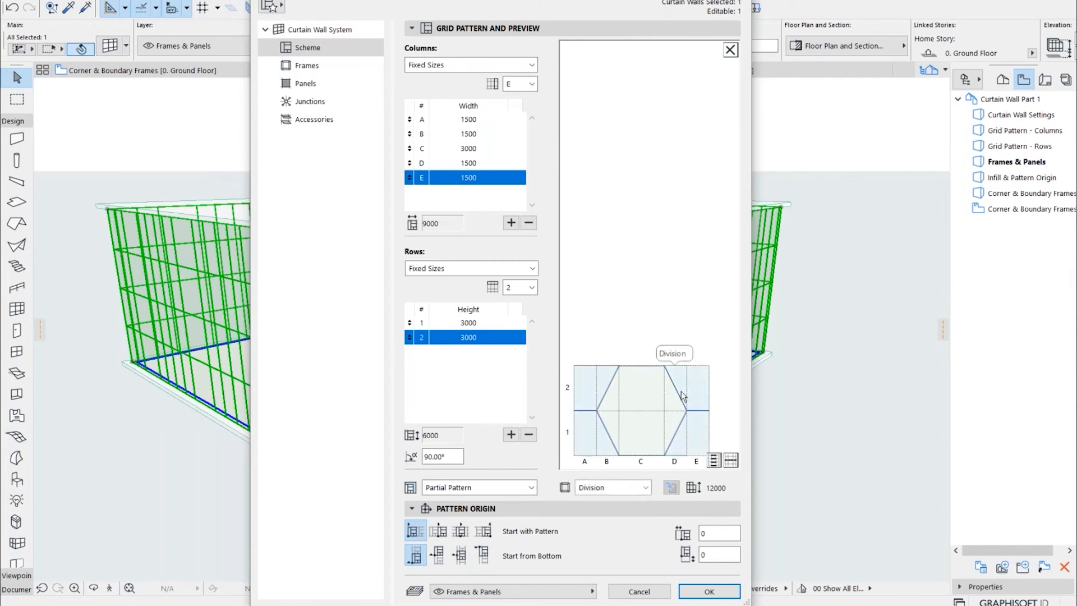
click(645, 488)
click(617, 501)
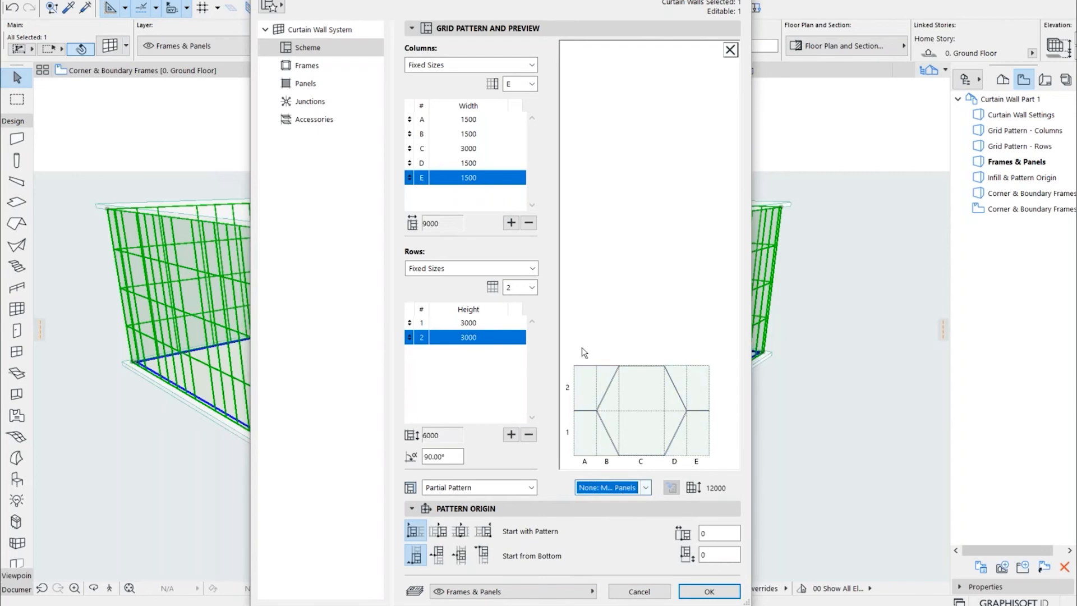
Set the horizontal divisions along the top edge of columns B and A to None: Merge Panels
click(604, 365)
click(643, 487)
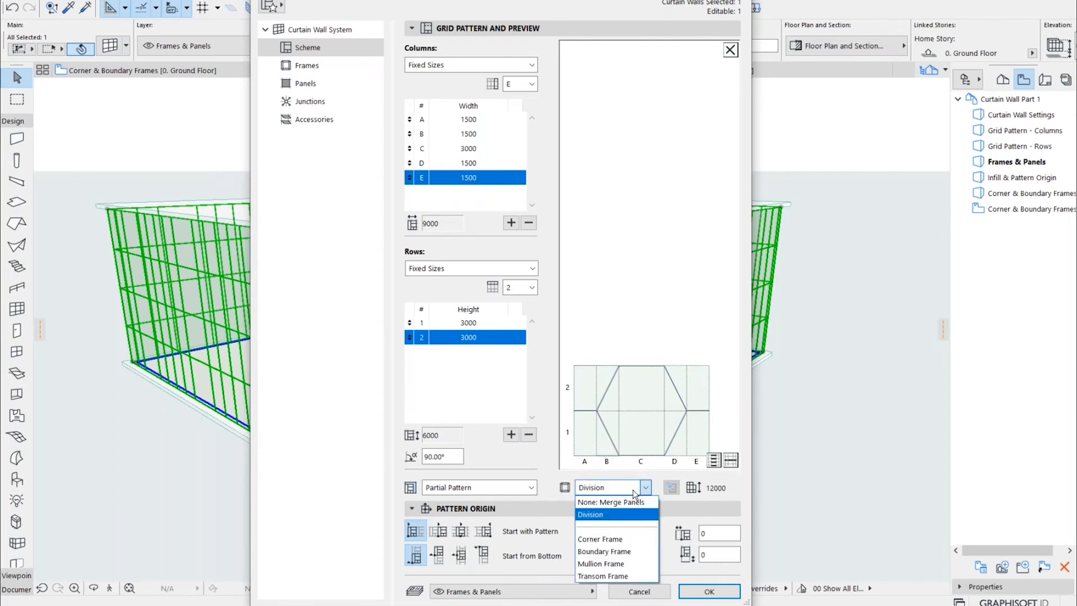
click(618, 496)
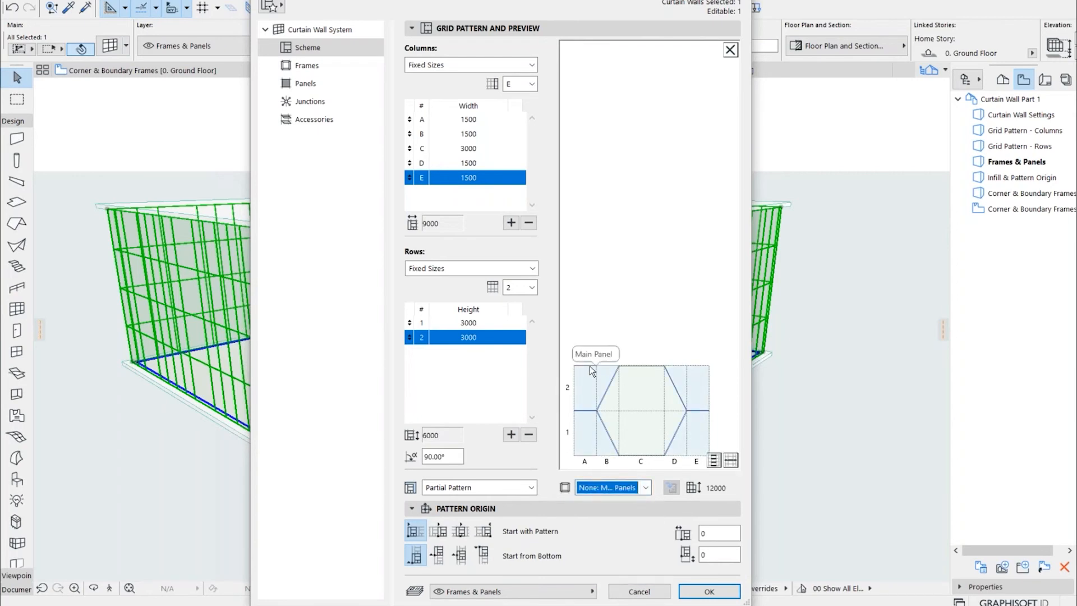
click(590, 366)
click(607, 305)
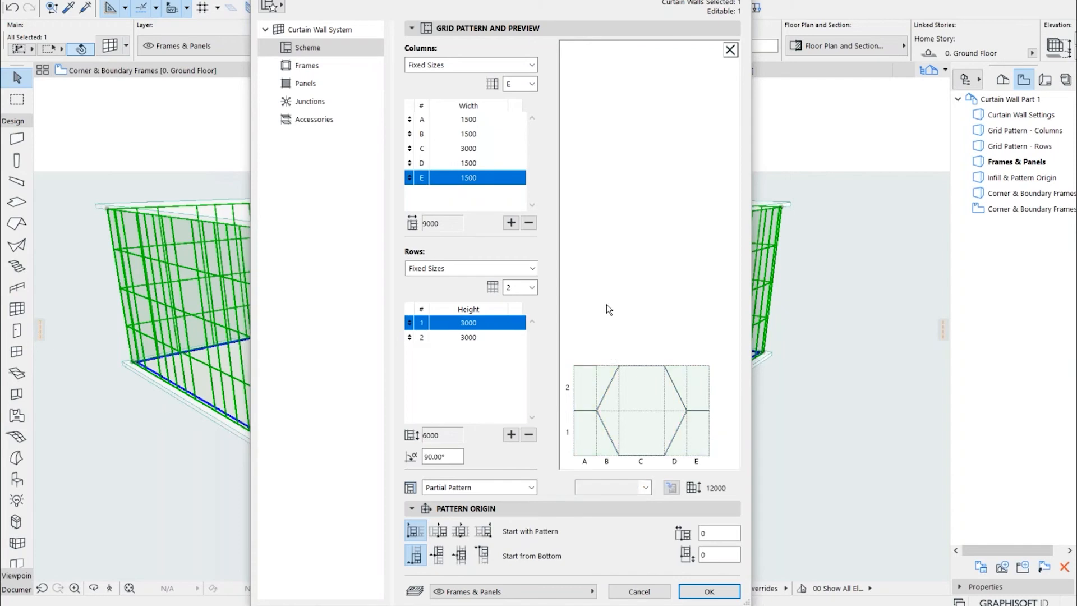
click(584, 365)
click(634, 487)
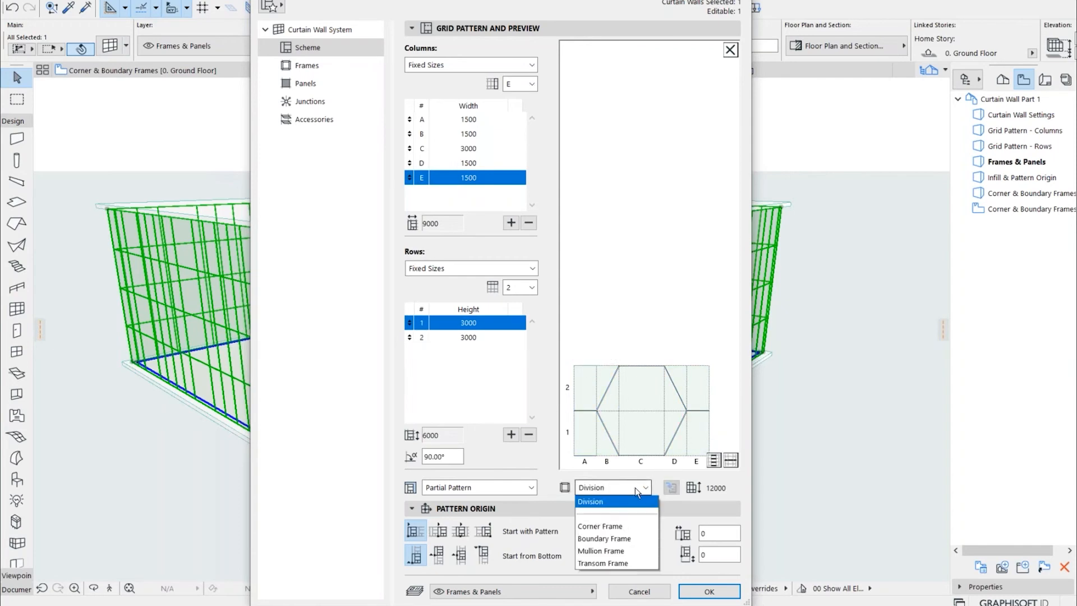
click(613, 514)
click(616, 309)
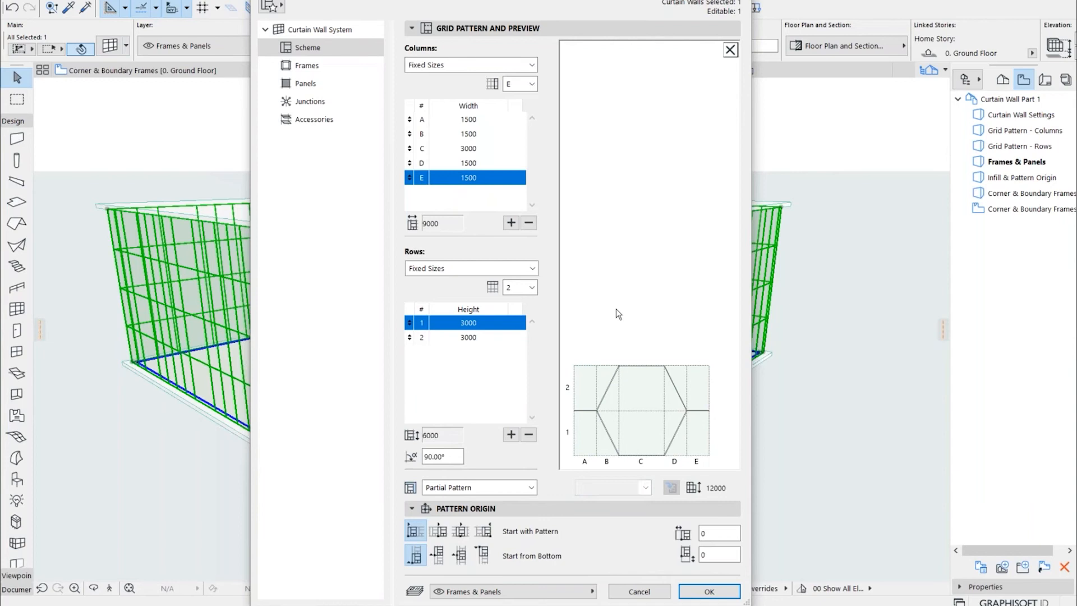
Check the extent of the outer and hexagonal panels and the frame class used on the hexagon's diagonal edges
click(591, 378)
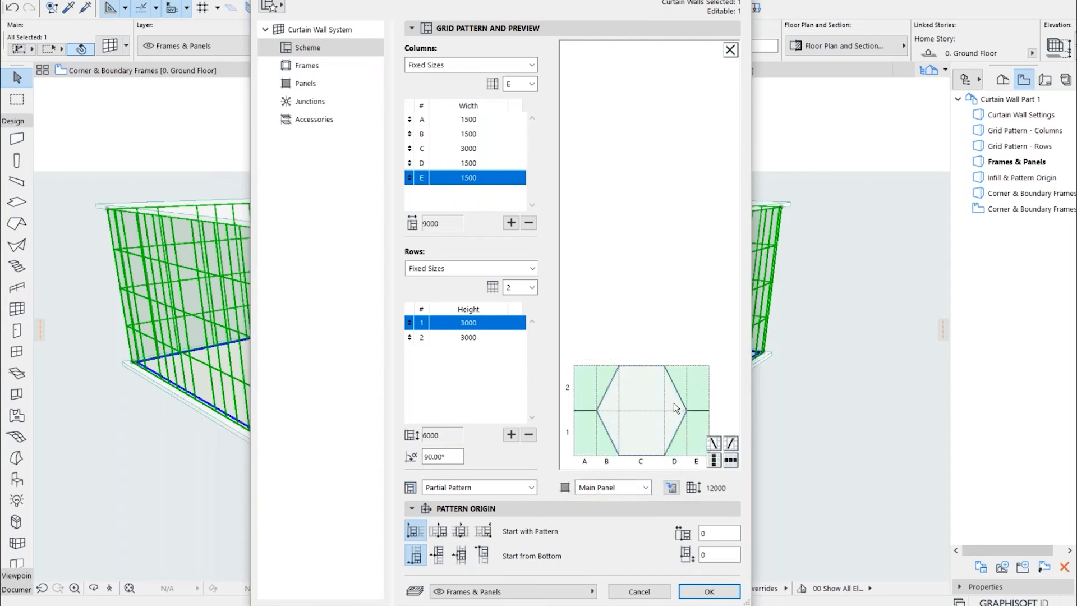
click(637, 415)
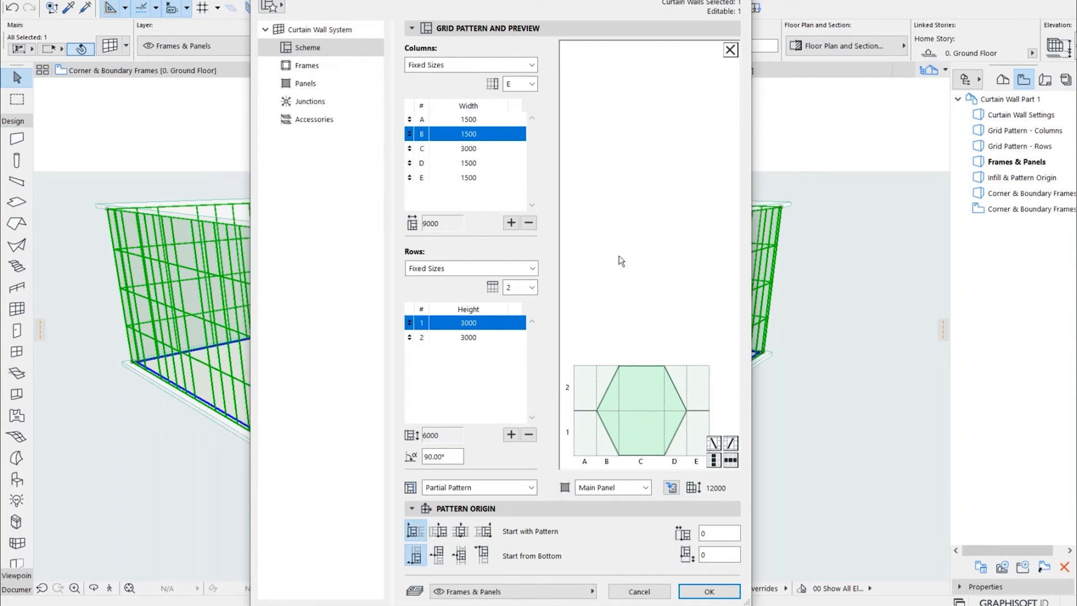
click(295, 66)
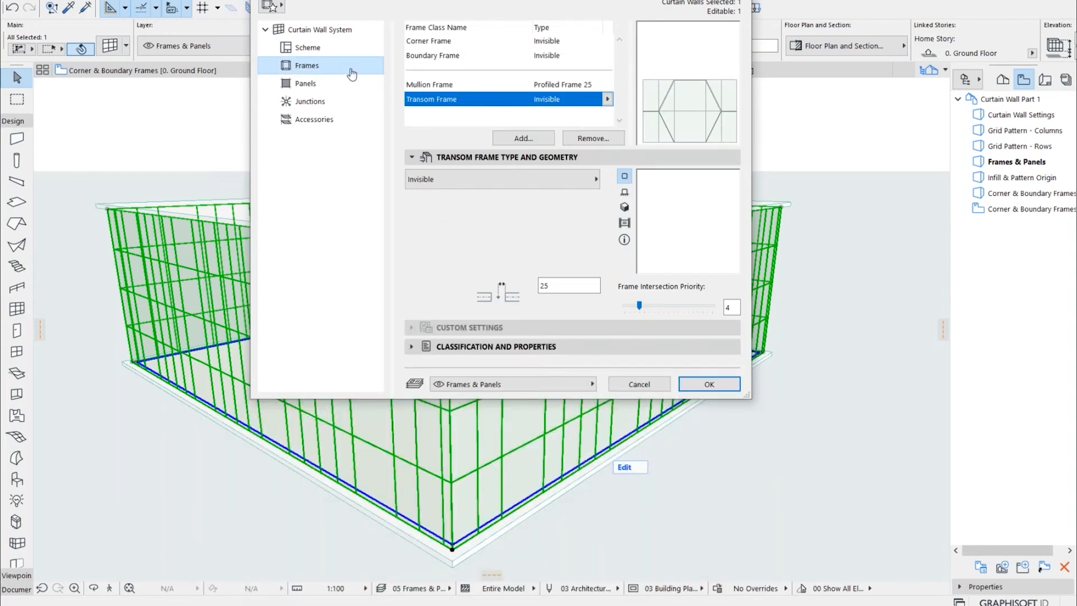
click(336, 47)
click(607, 309)
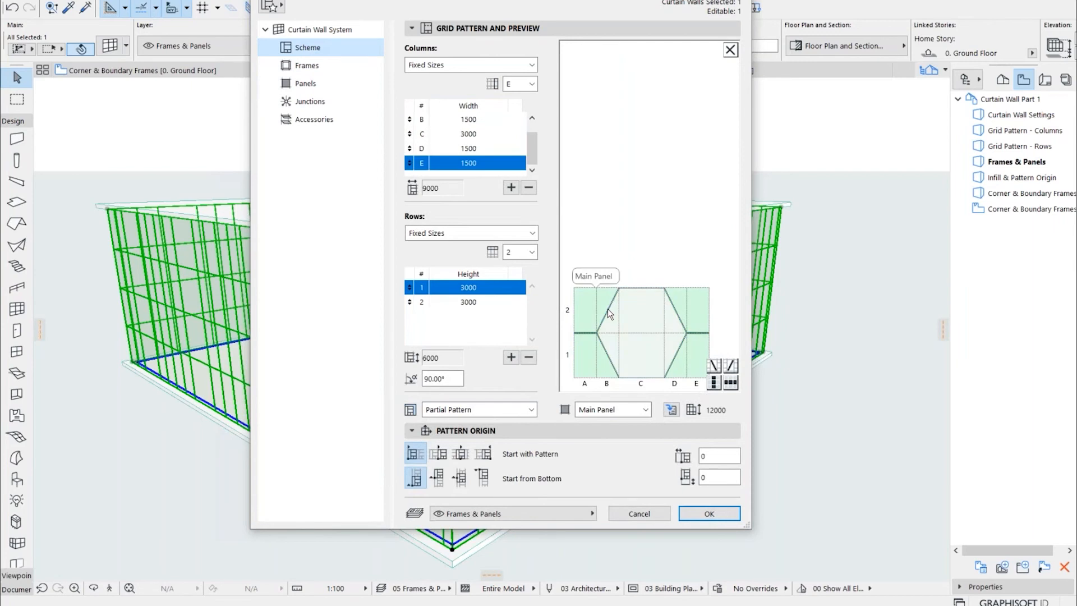
click(613, 304)
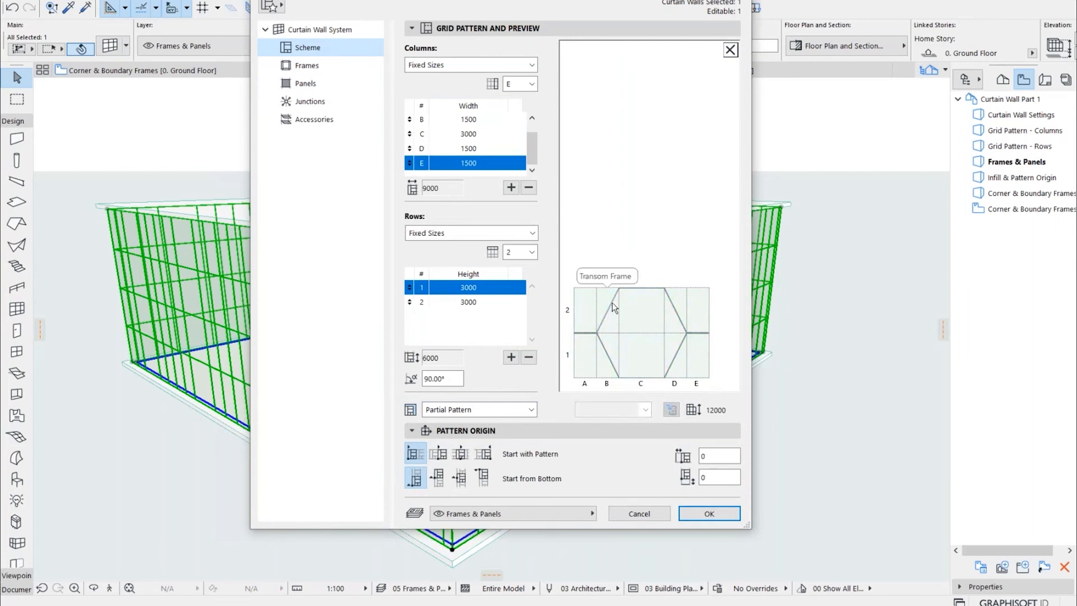
Change the Transom Frame class type to Profiled Frame 25 and show its curtain wall frame settings
click(312, 66)
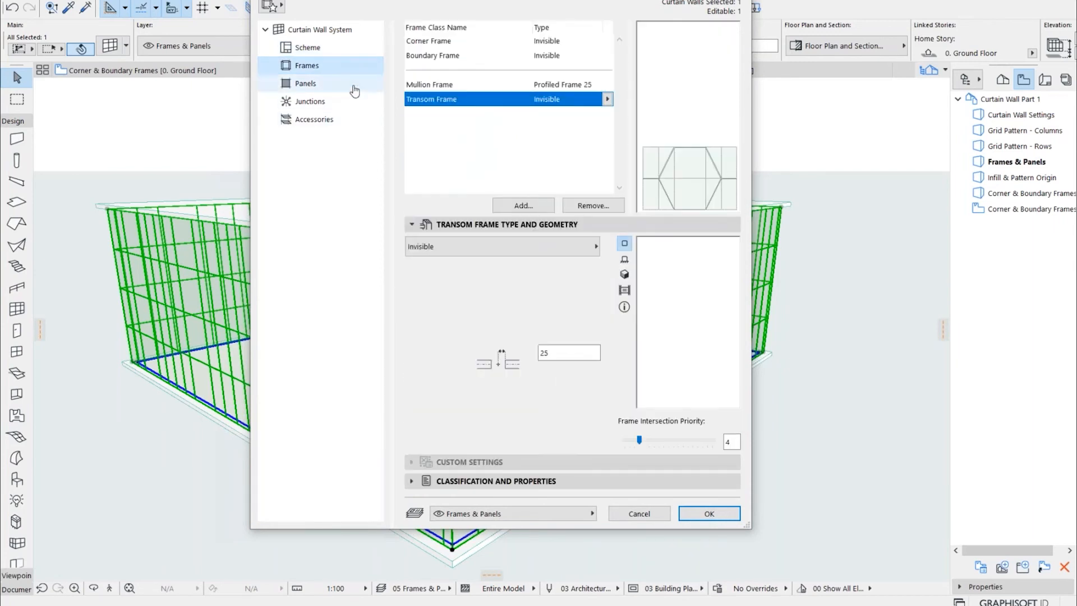
click(607, 100)
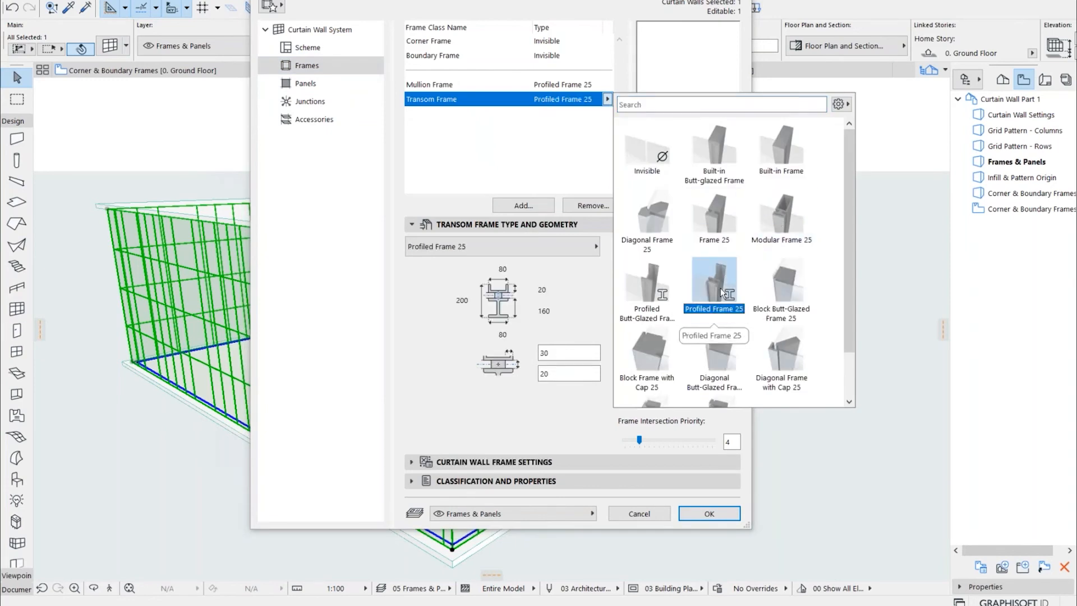
click(442, 347)
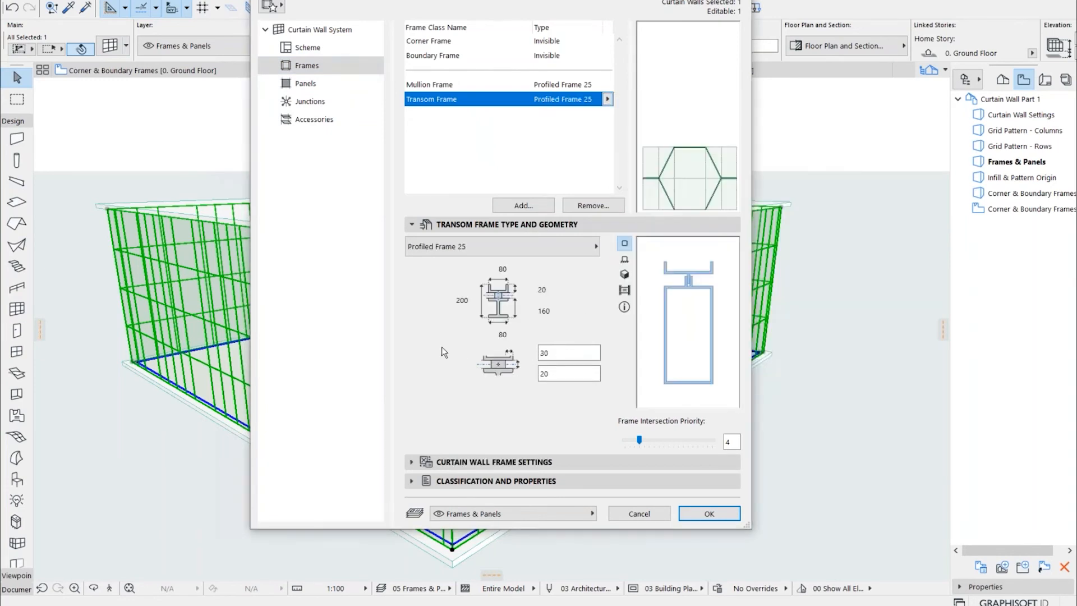
click(413, 462)
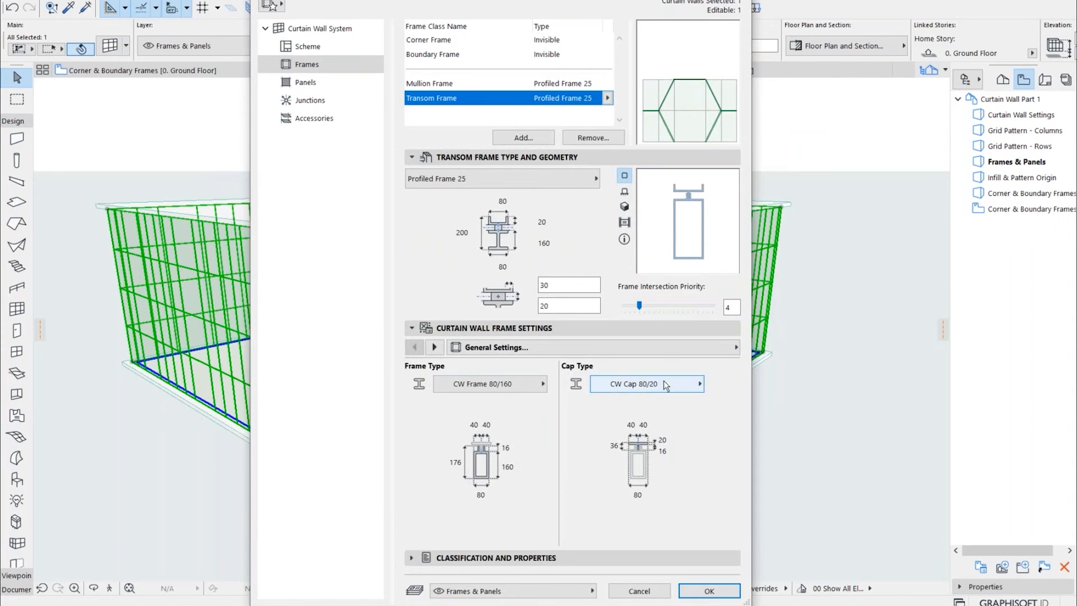
Apply the curtain wall settings, deselect the wall and inspect the hexagonal frames at the near corner in 3D
click(698, 594)
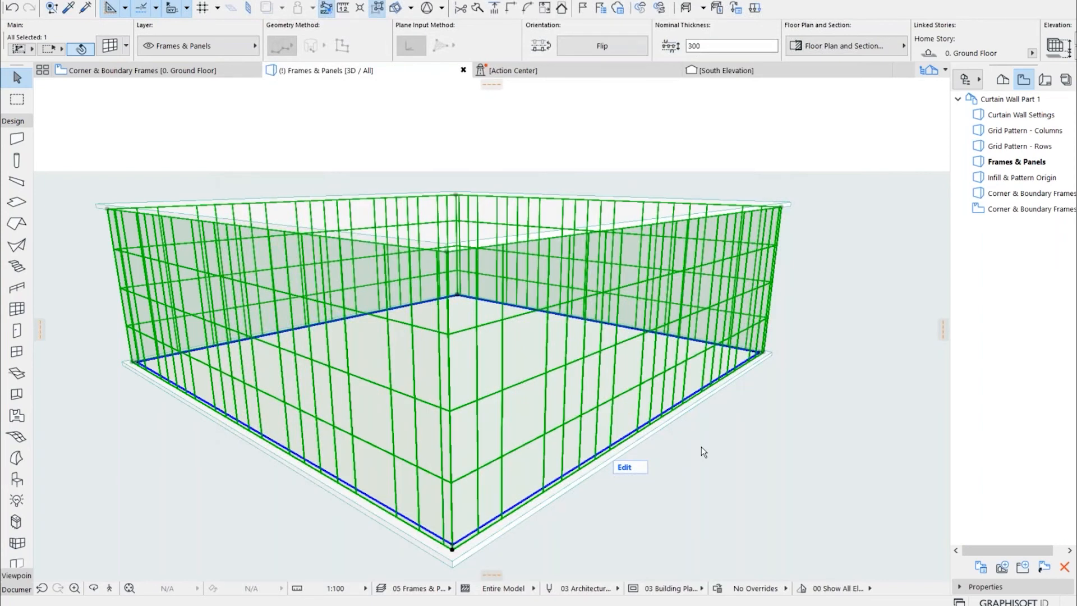
click(730, 491)
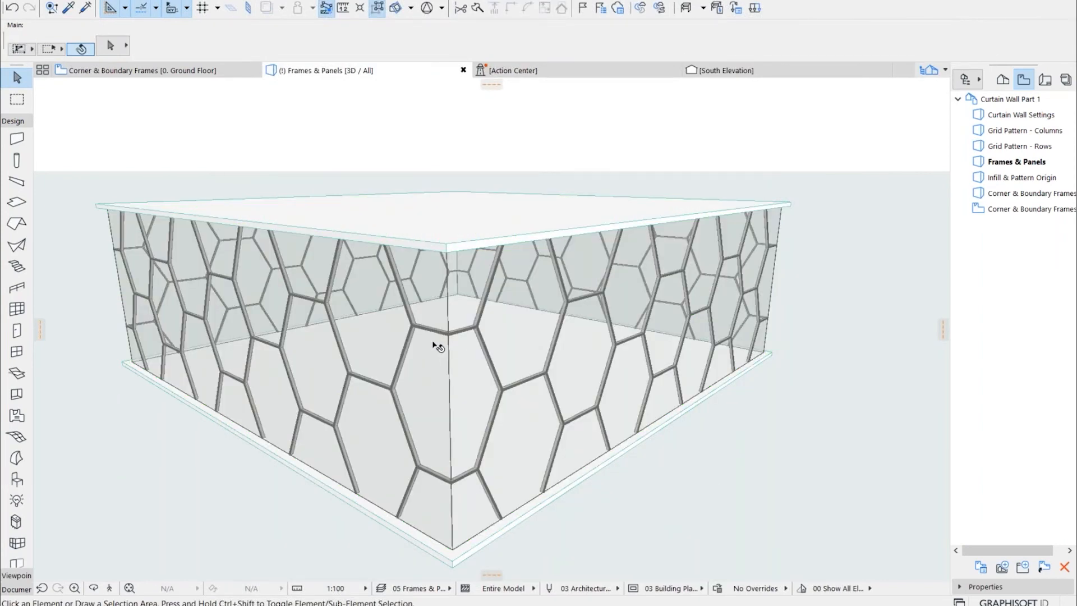
scroll(431, 355, up, 8)
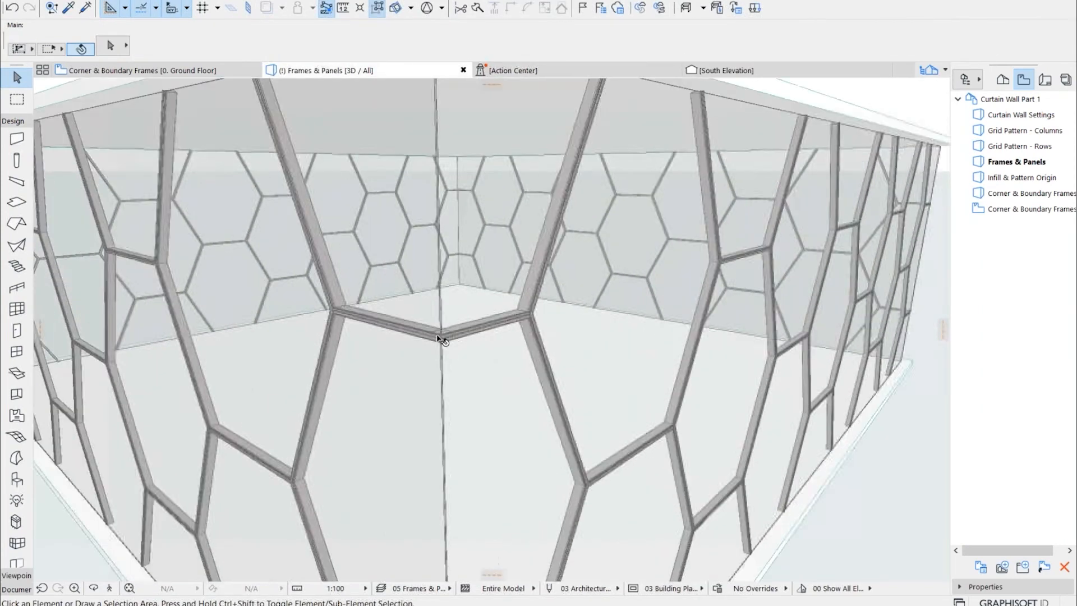
scroll(439, 339, up, 3)
scroll(445, 336, up, 4)
shift+middle_drag(486, 313, 529, 342)
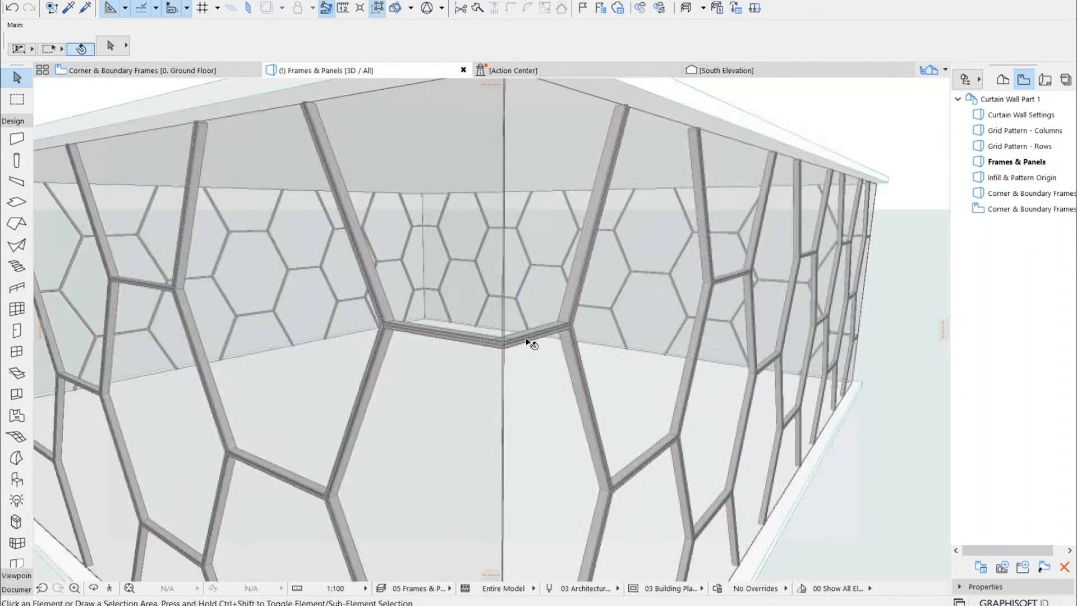
Check which panel classes the curtain wall scheme offers for the outer cells and the hexagon, leaving the pattern as it is
scroll(527, 341, down, 3)
shift+middle_drag(621, 401, 550, 423)
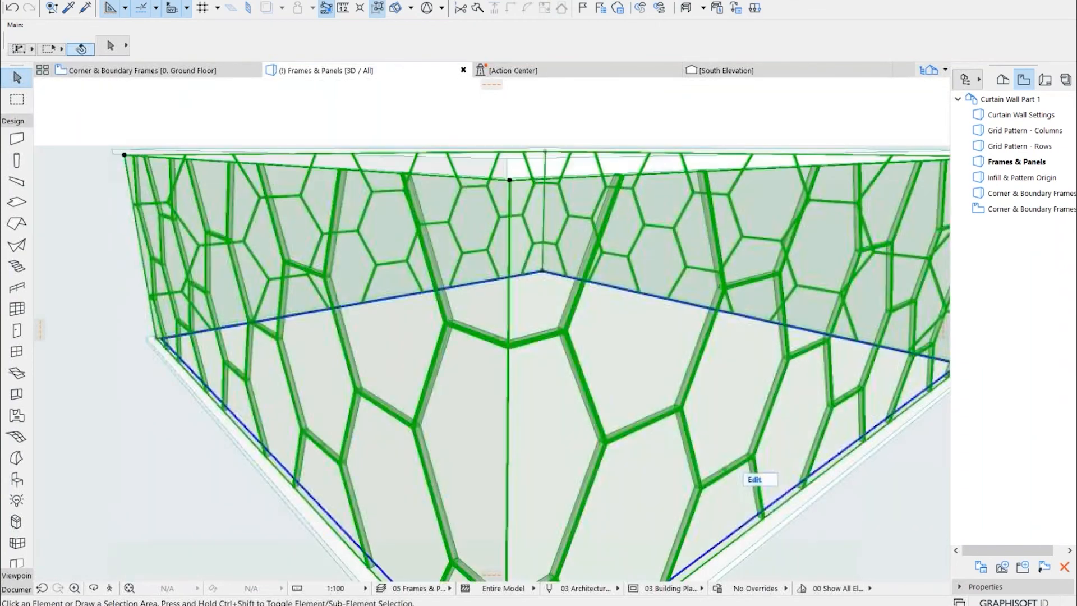
click(589, 269)
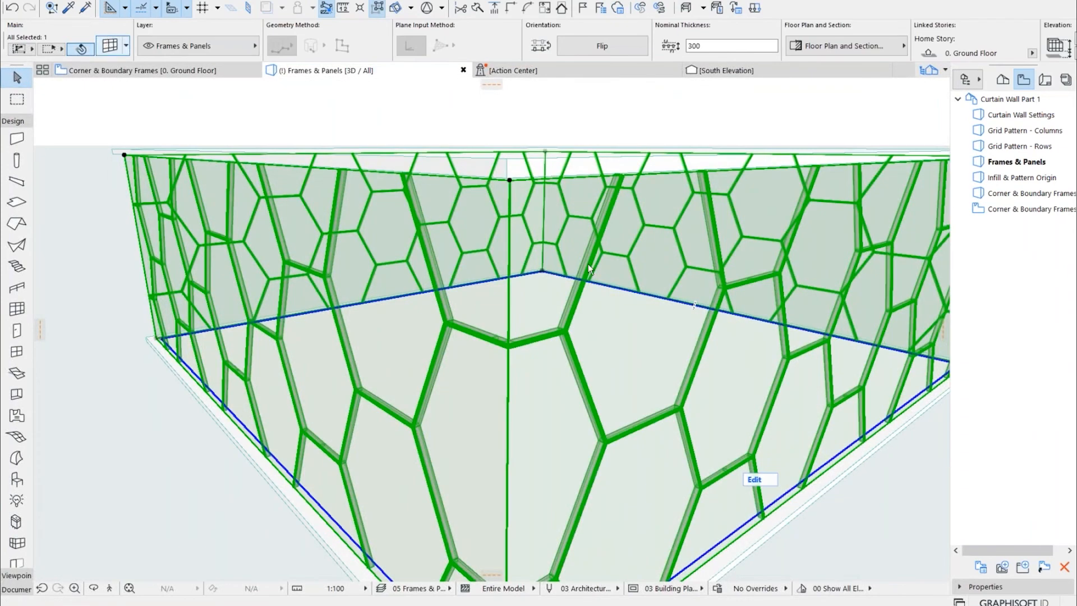
key(ctrl+t)
click(332, 51)
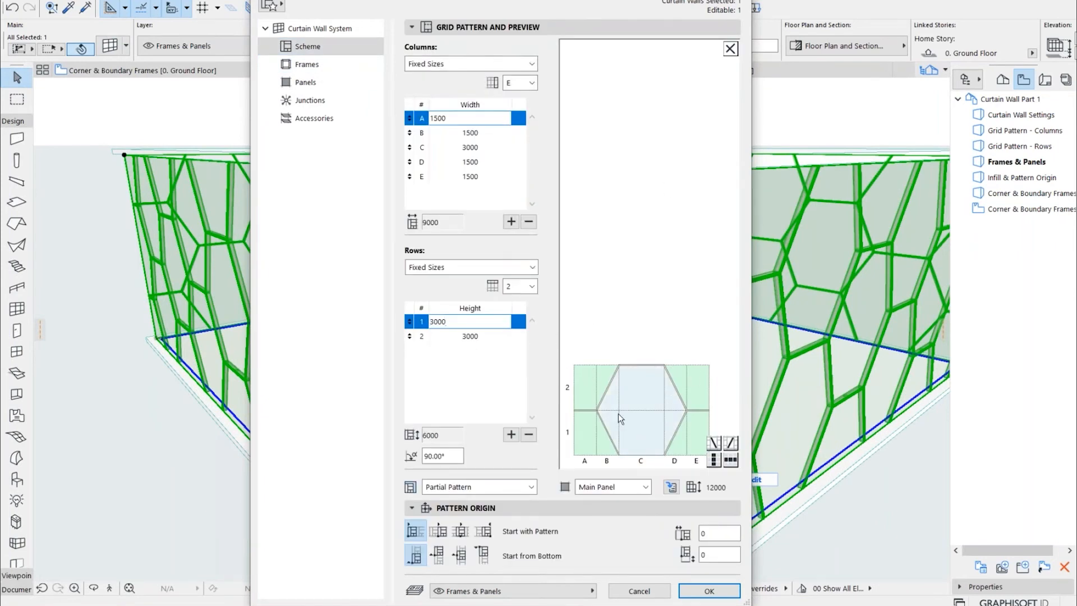
click(611, 486)
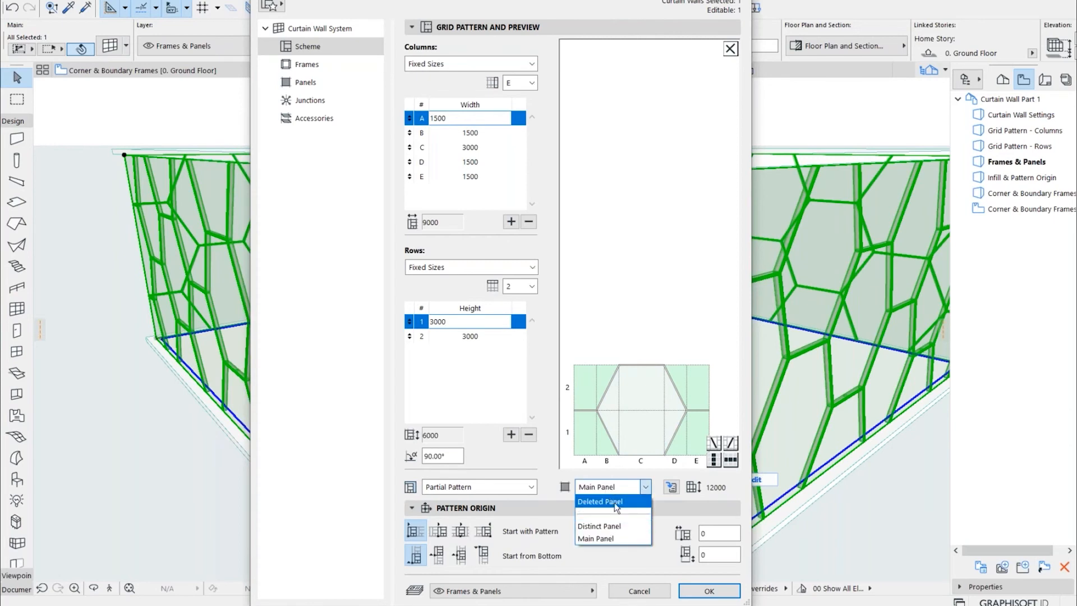
click(627, 264)
click(635, 358)
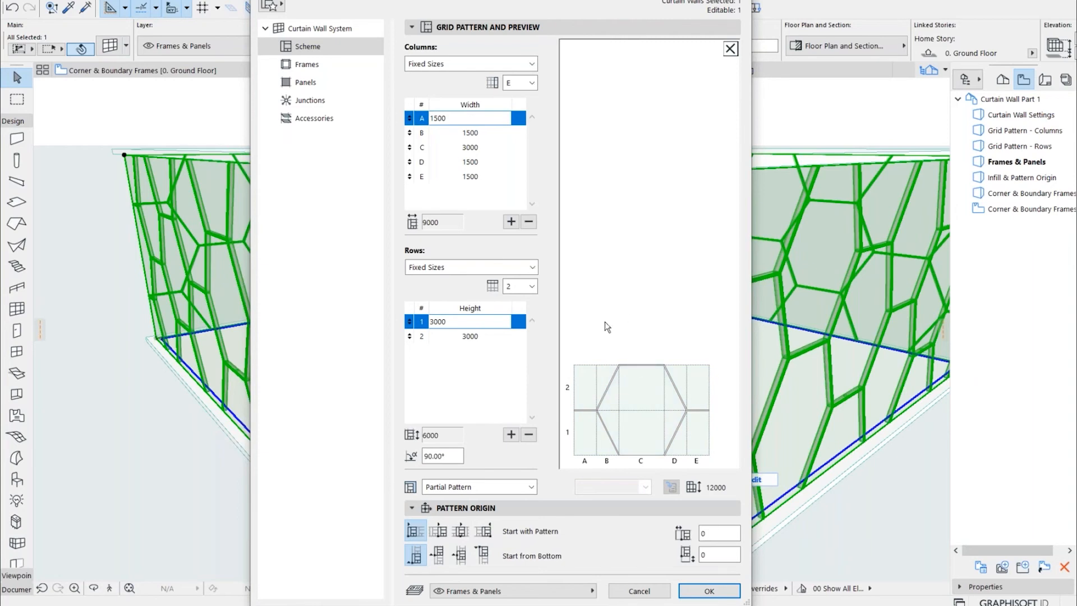
click(693, 591)
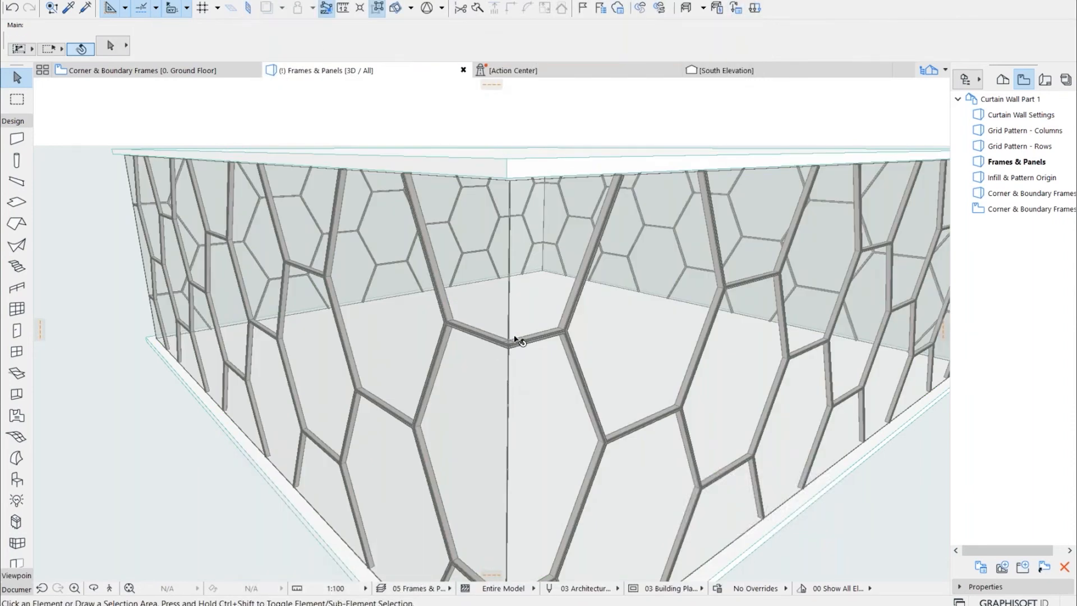
Reopen the curtain wall's frame settings and change the Transom Frame class type to Modular Frame 25
scroll(513, 337, up, 6)
scroll(424, 336, up, 4)
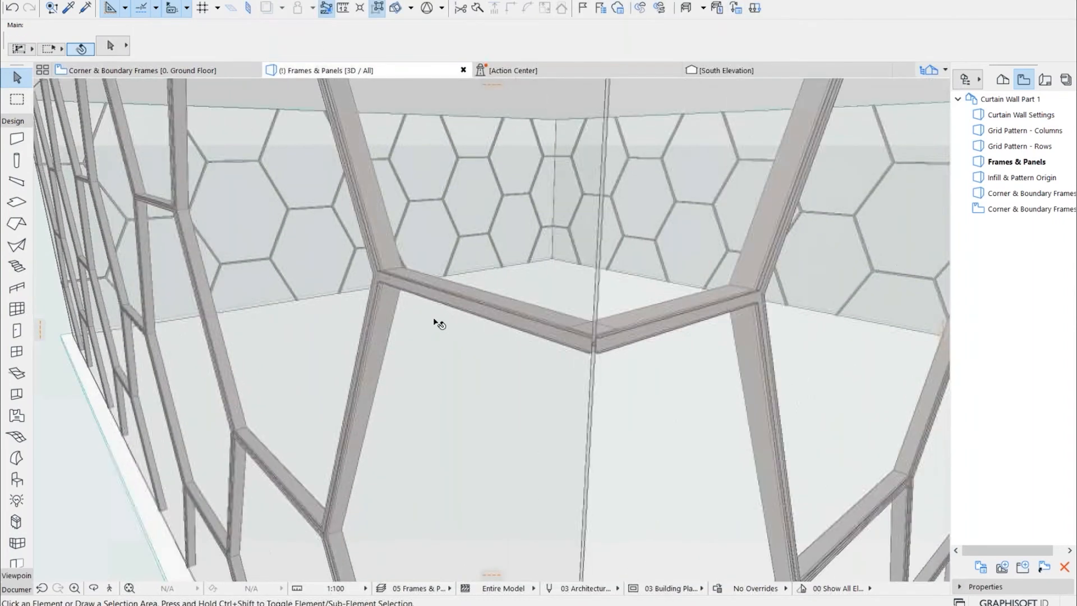
drag(589, 332, 466, 334)
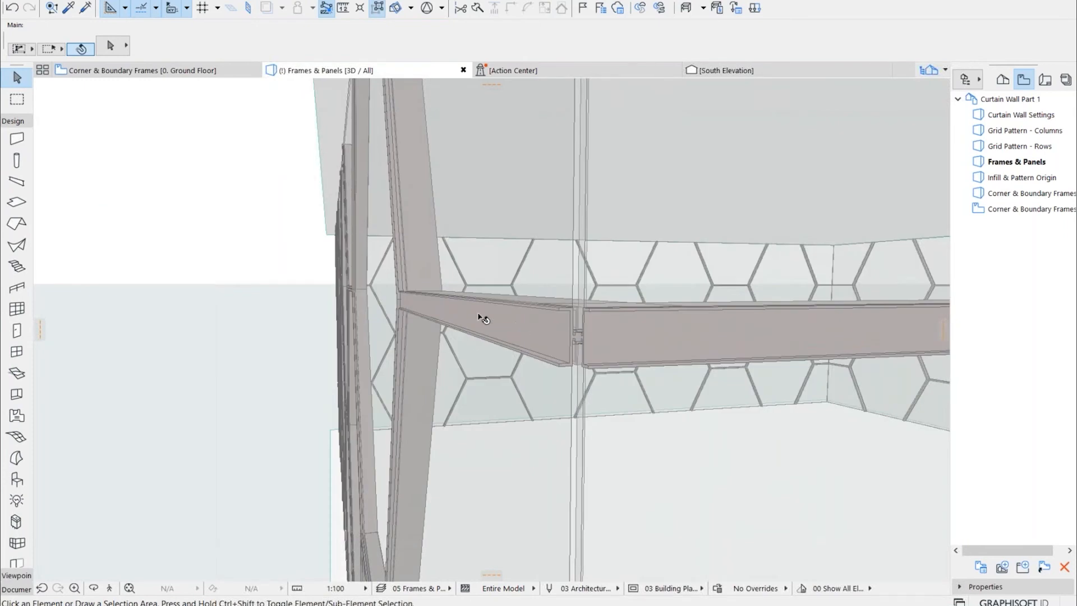
click(442, 309)
double_click(557, 271)
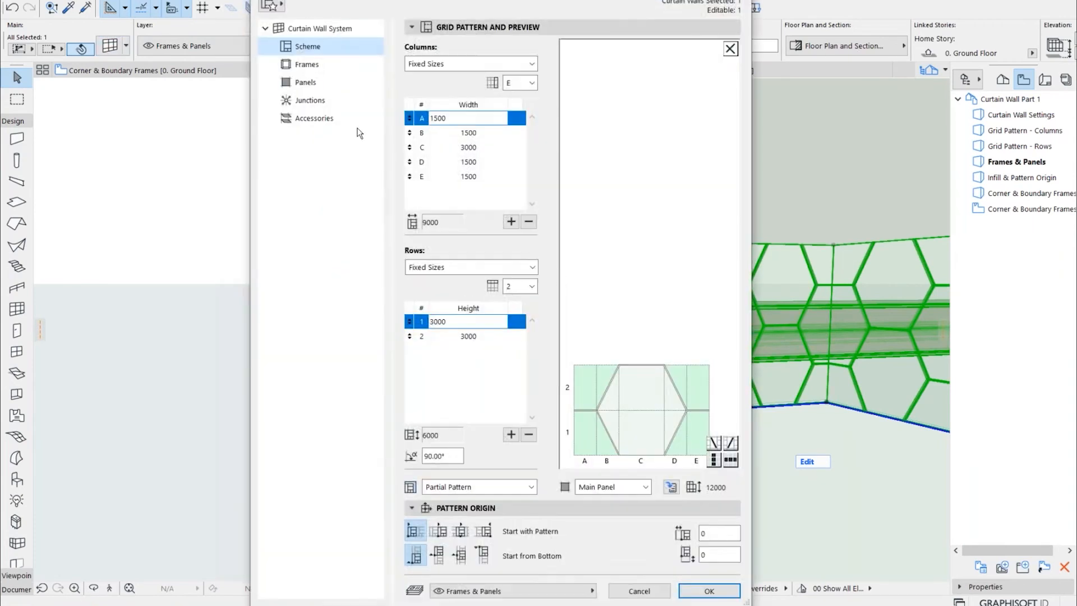
click(320, 71)
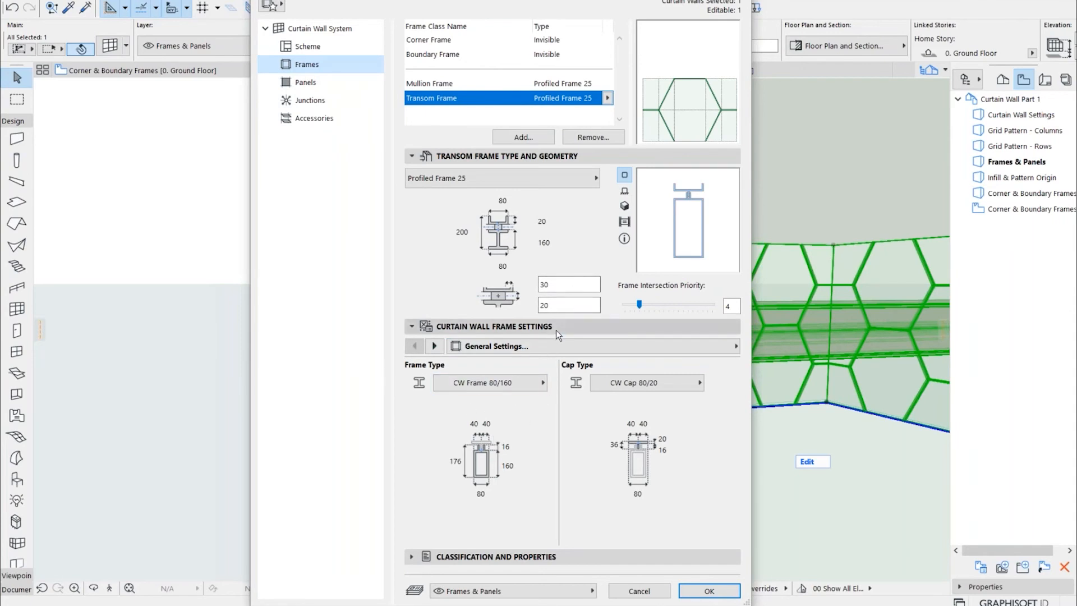
click(578, 180)
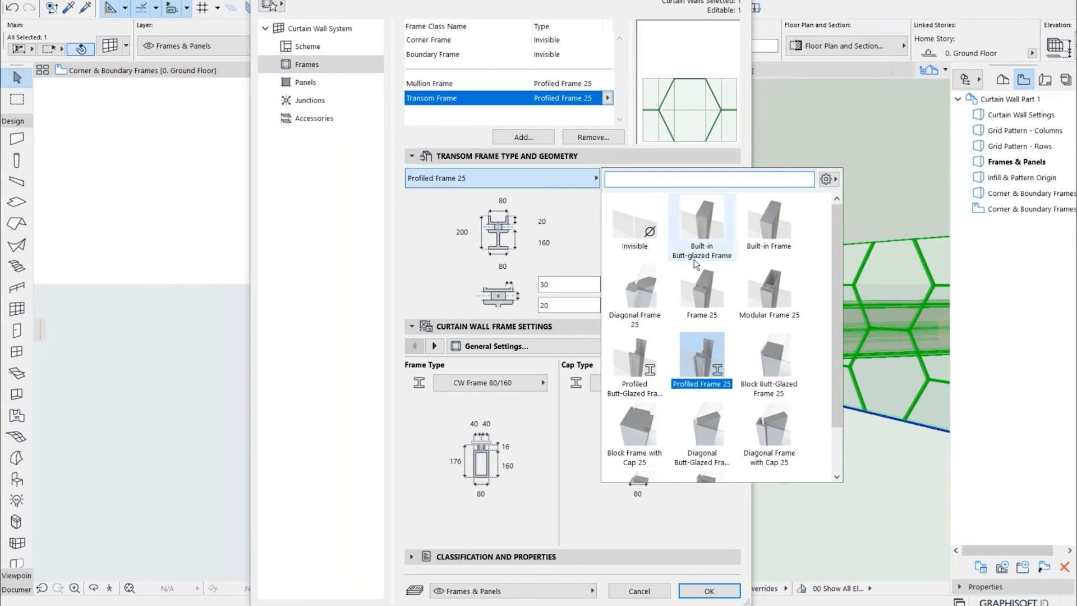
click(770, 300)
Set the modular transom frame's Frame Type to Type 3 and its Cap Type to Type 3
click(541, 400)
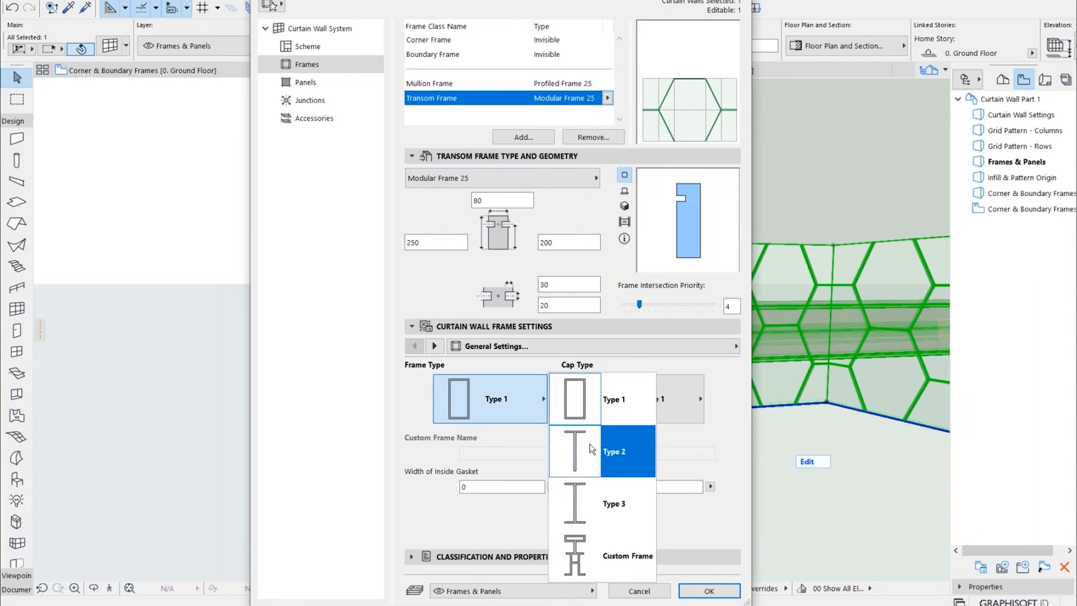
click(602, 486)
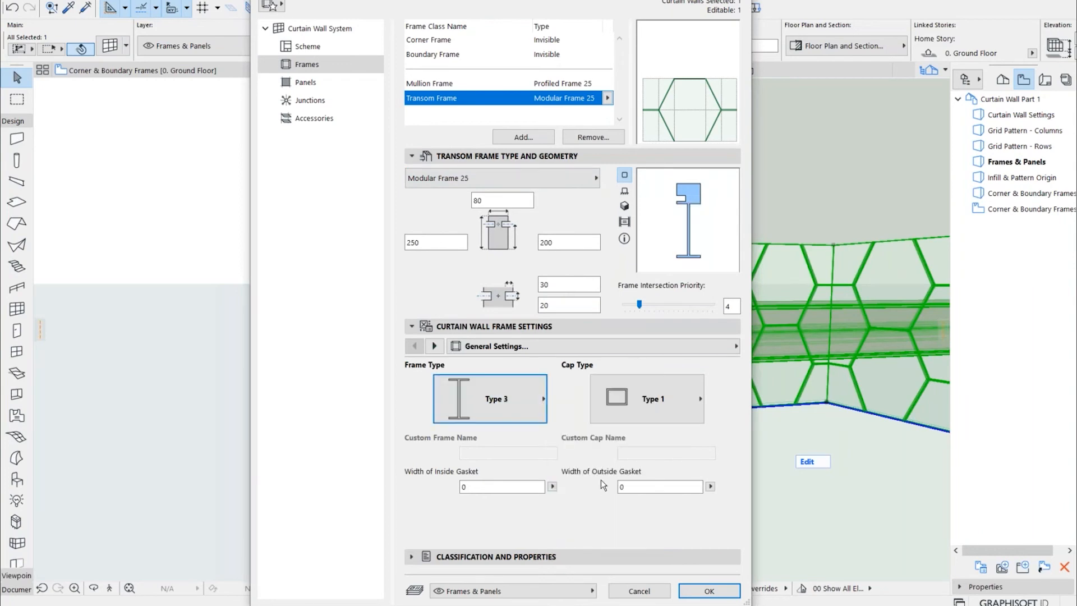
click(645, 420)
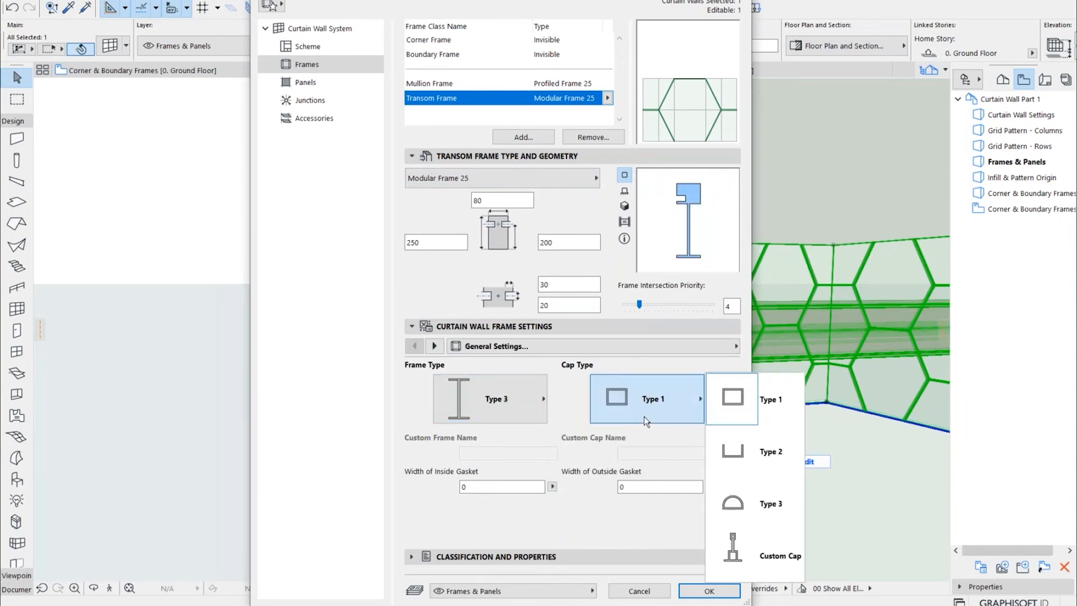
click(745, 492)
click(504, 401)
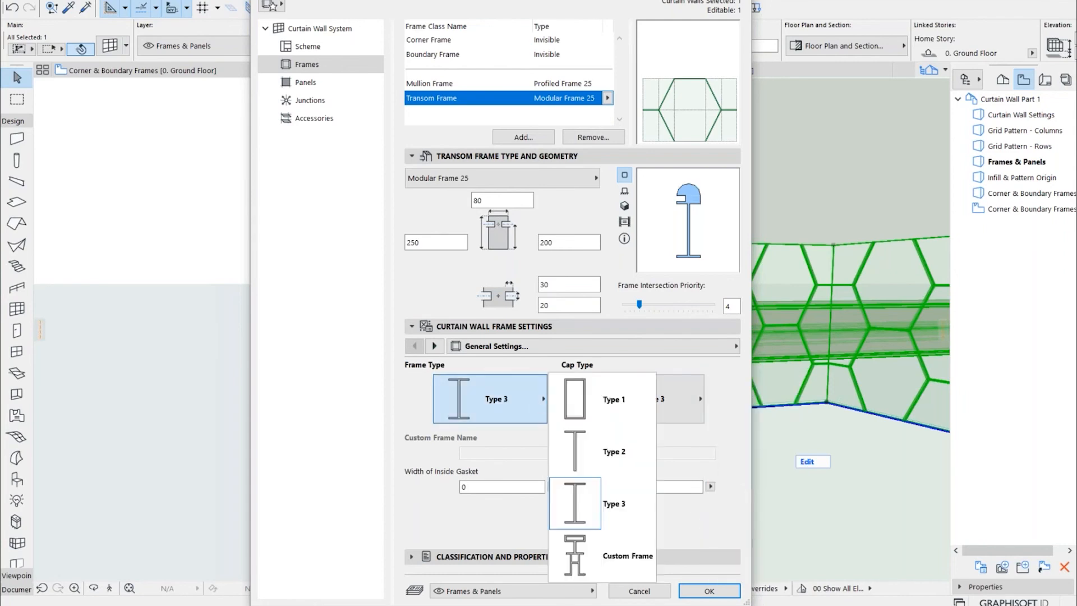
click(505, 401)
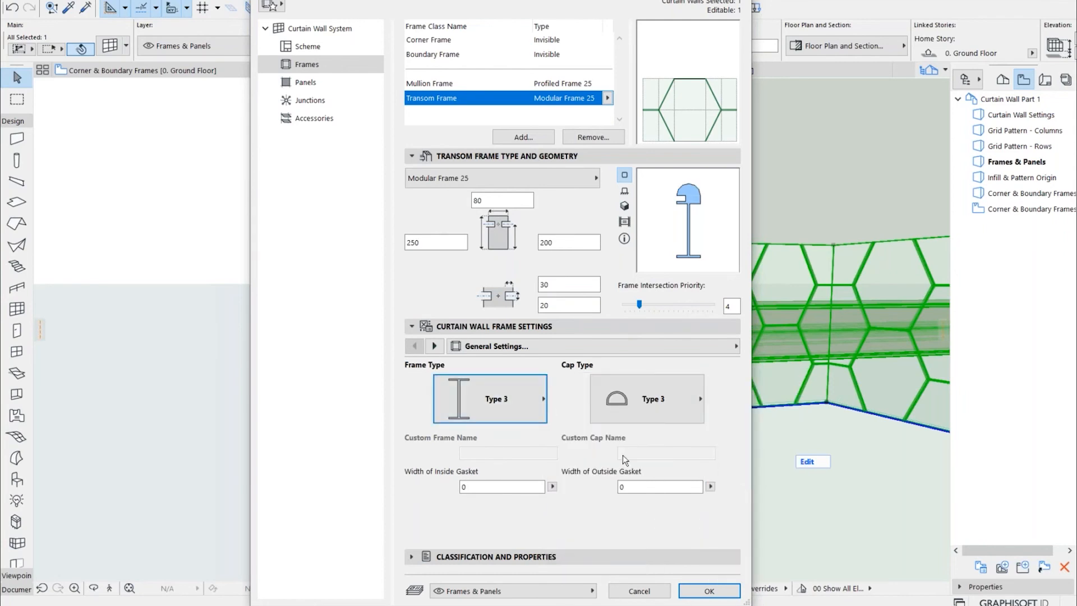
Apply the modular frame settings, deselect the wall and inspect the transom frames around the near corner in 3D
click(706, 589)
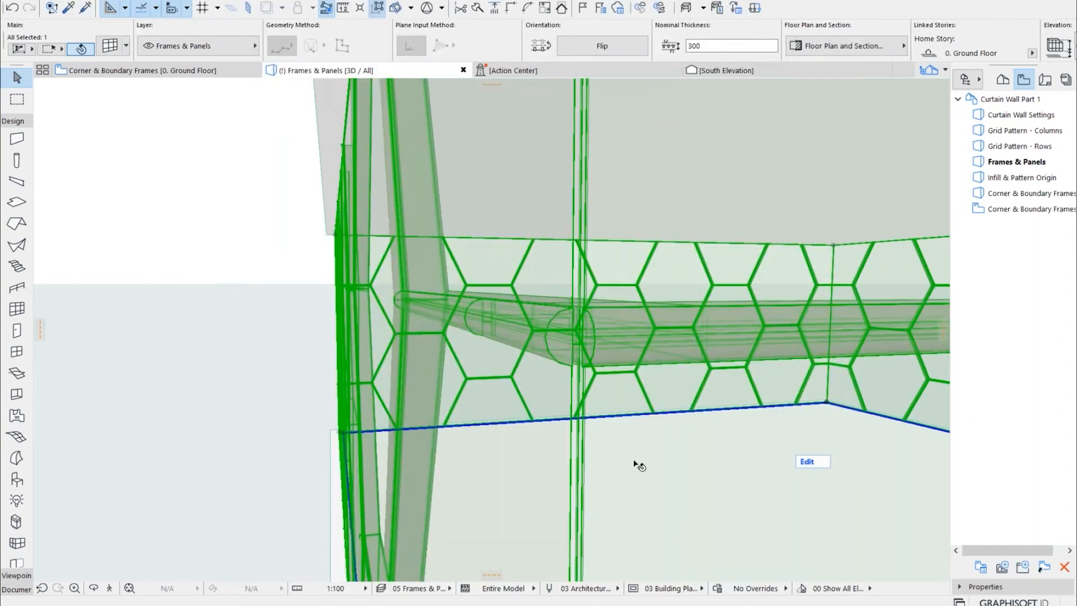
click(276, 354)
drag(573, 352, 816, 259)
shift+middle_drag(817, 260, 539, 314)
drag(538, 314, 714, 357)
shift+middle_drag(714, 357, 701, 342)
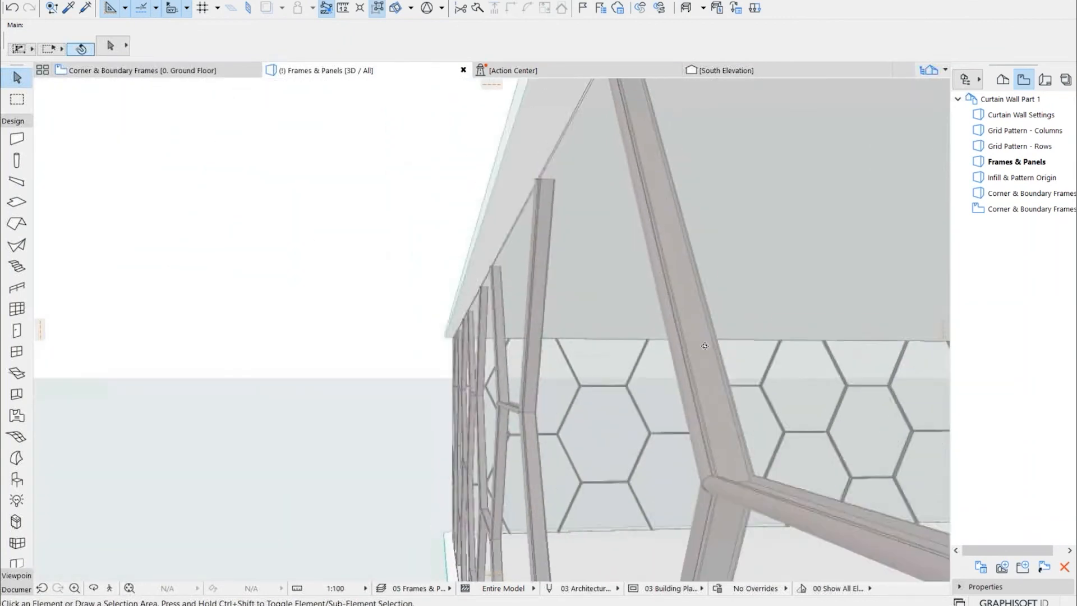
scroll(570, 284, down, 5)
scroll(795, 352, up, 1)
middle_drag(795, 351, 530, 264)
scroll(653, 262, up, 3)
shift+middle_drag(657, 270, 712, 281)
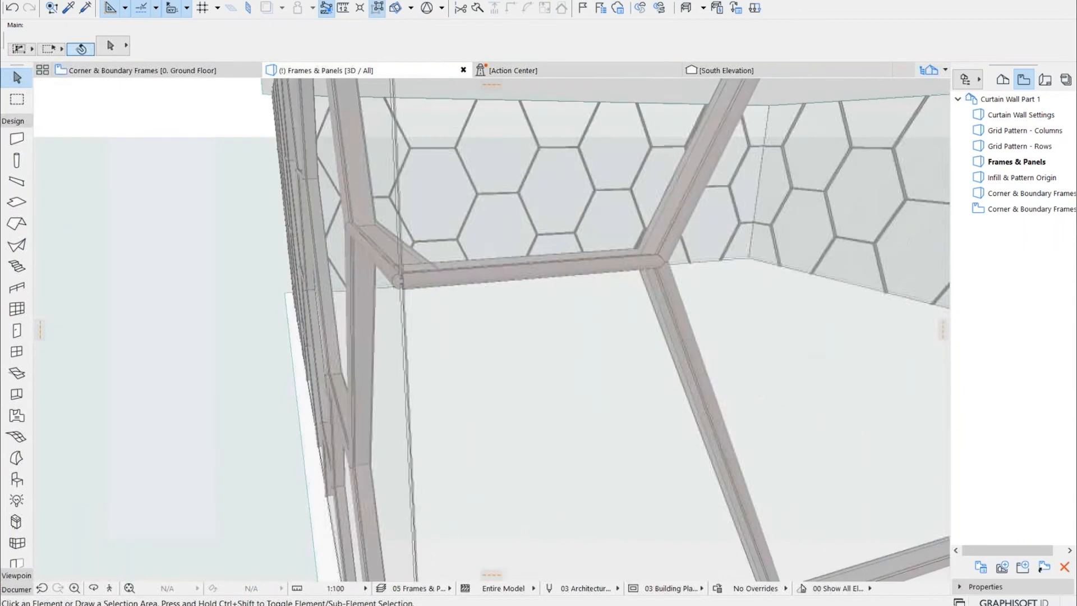
Set the Distinct Panel class type to CW Louver Panel 25 in the hexagonal curtain wall's panel settings
click(508, 239)
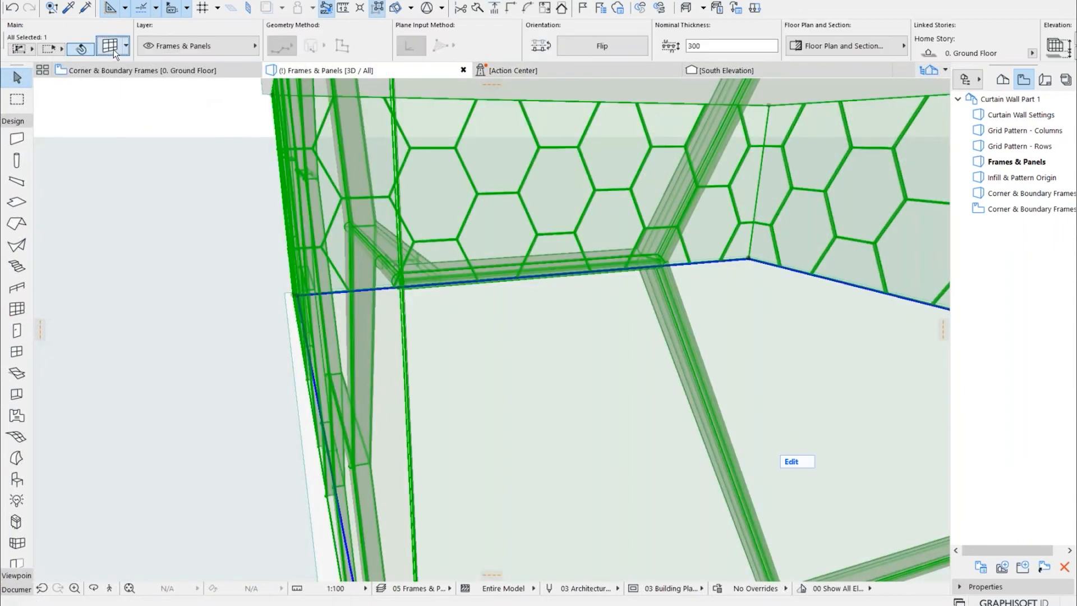
double_click(601, 275)
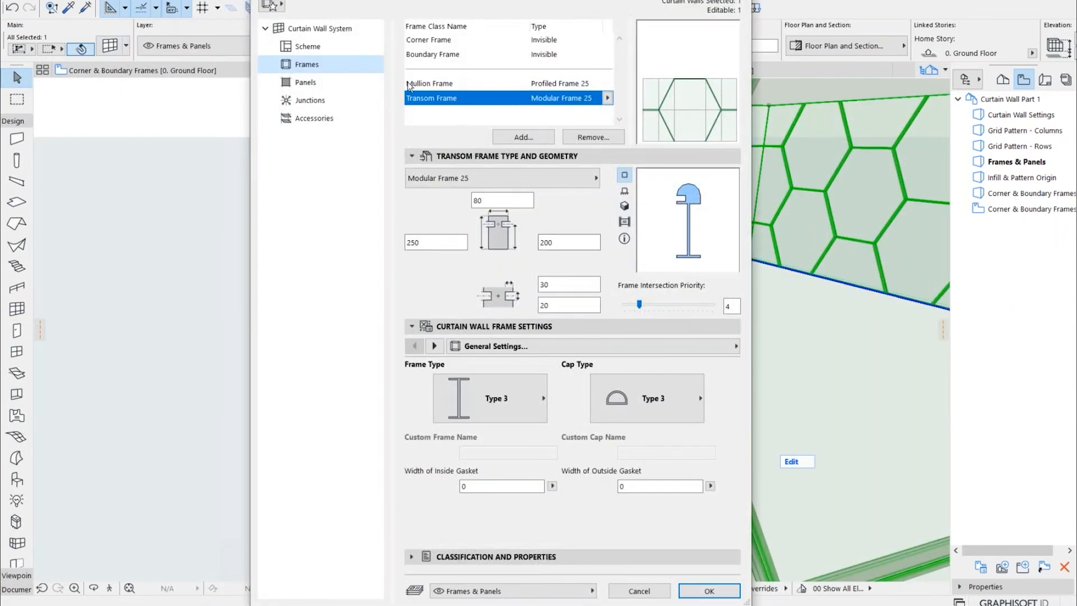
click(333, 82)
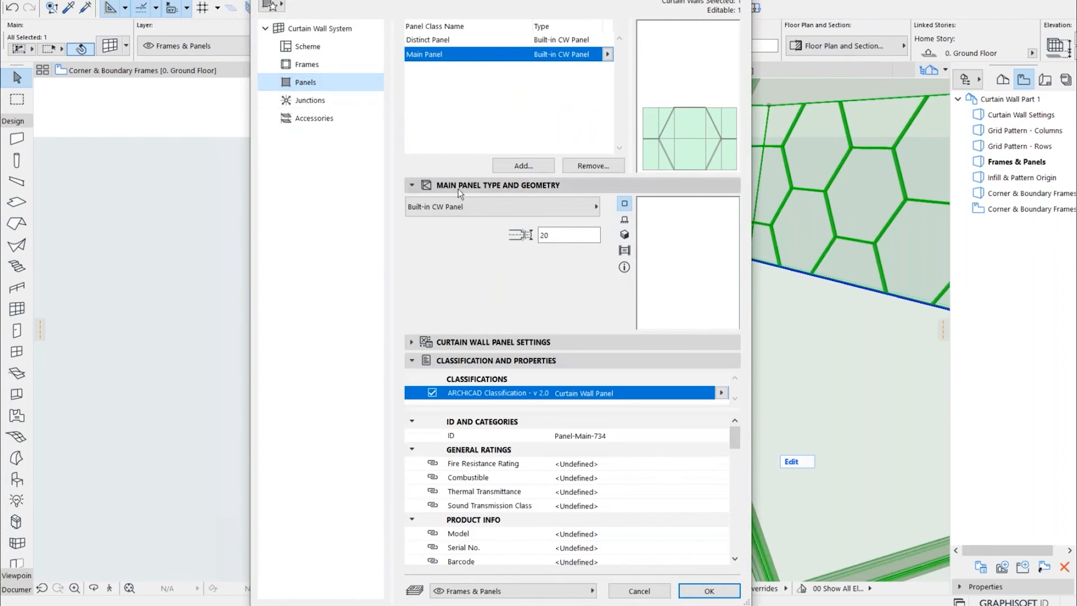
click(606, 54)
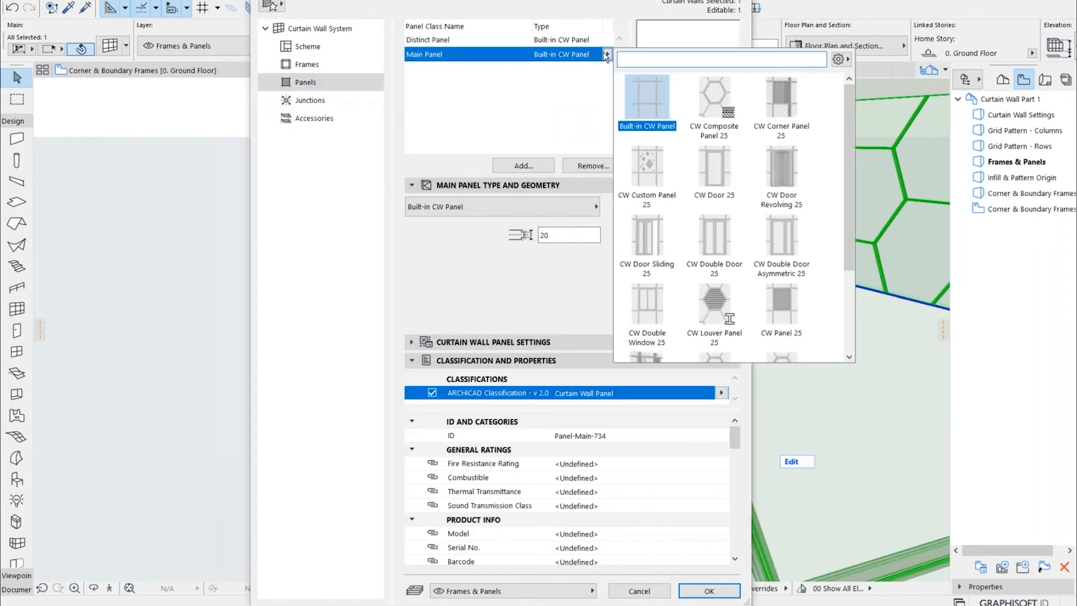
click(723, 306)
click(724, 306)
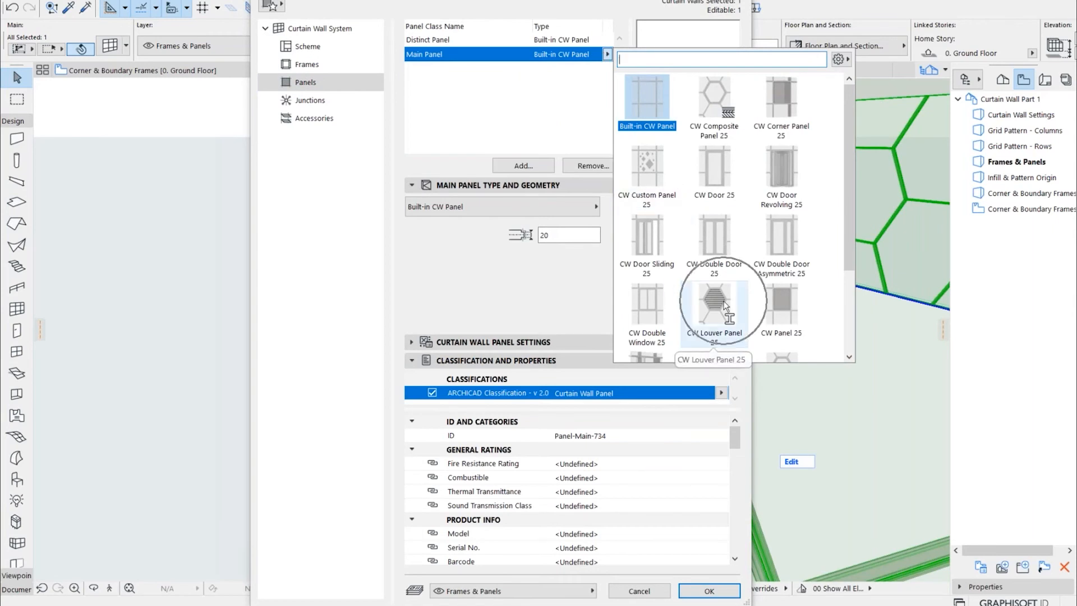
key(ctrl)
key(ctrl)
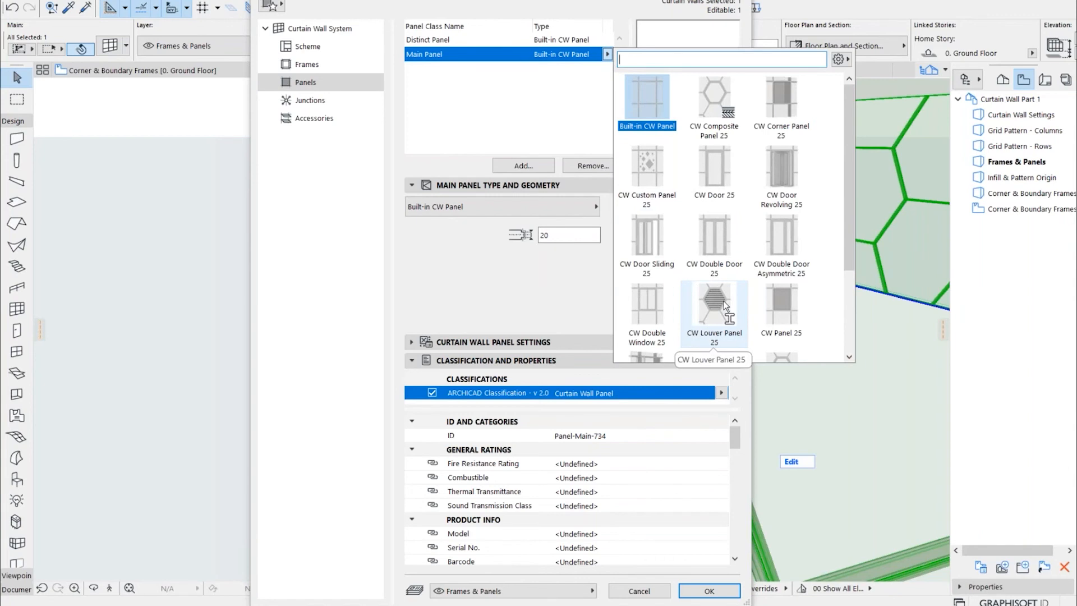
click(489, 42)
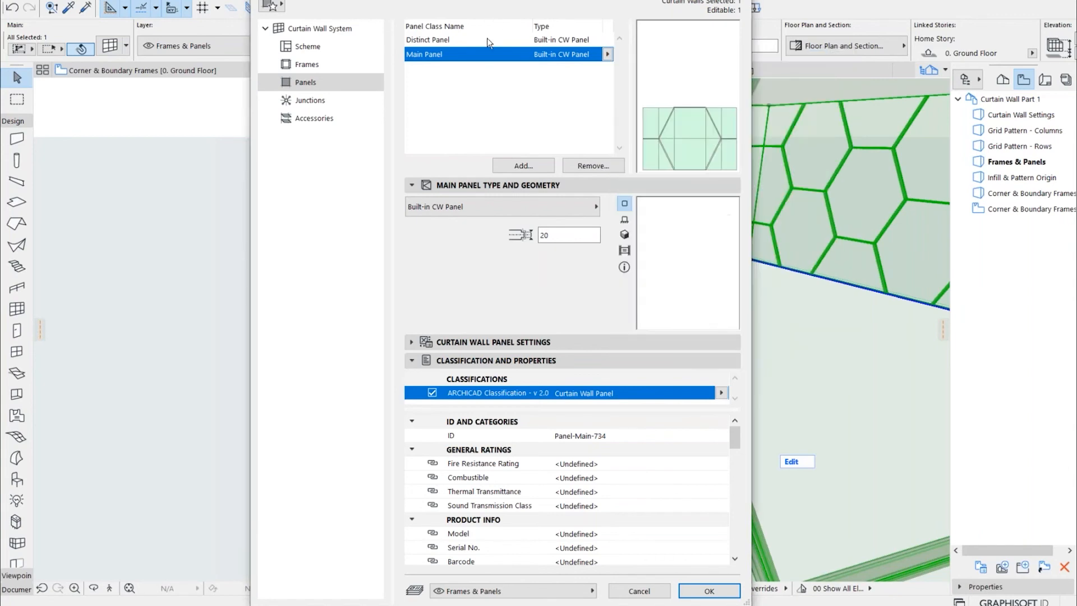
click(488, 42)
click(607, 41)
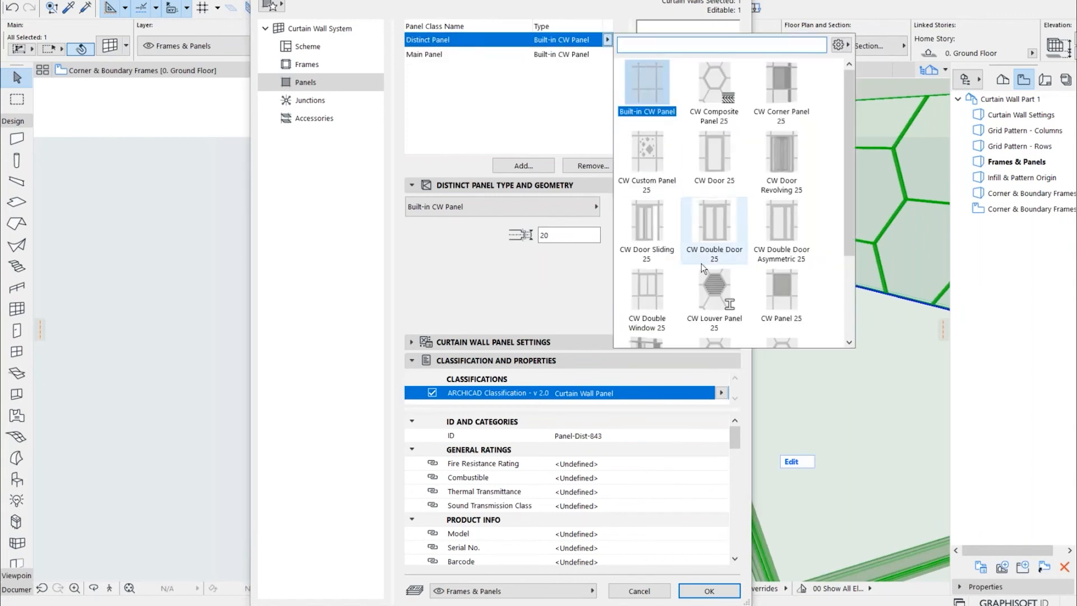
click(722, 296)
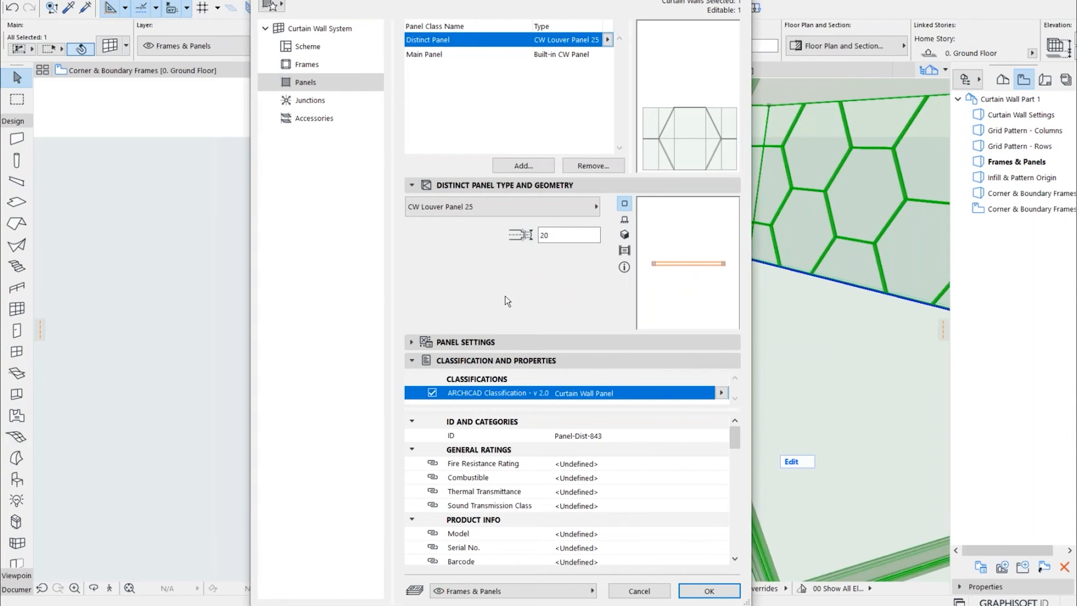
Assign the Distinct Panel class to the merged hexagon in the scheme pattern and apply the curtain wall settings
click(307, 47)
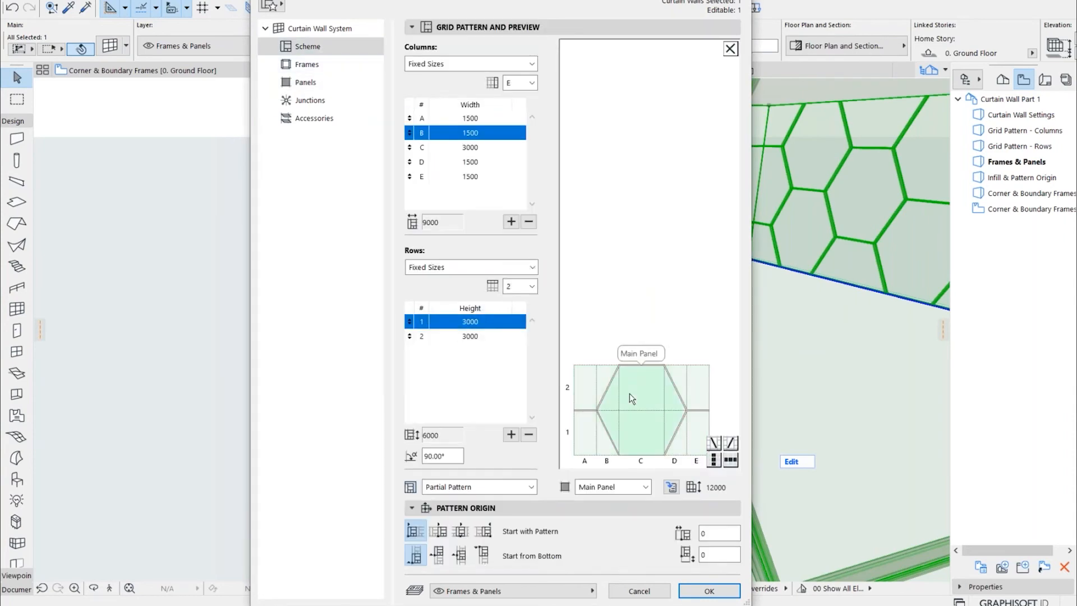
click(646, 486)
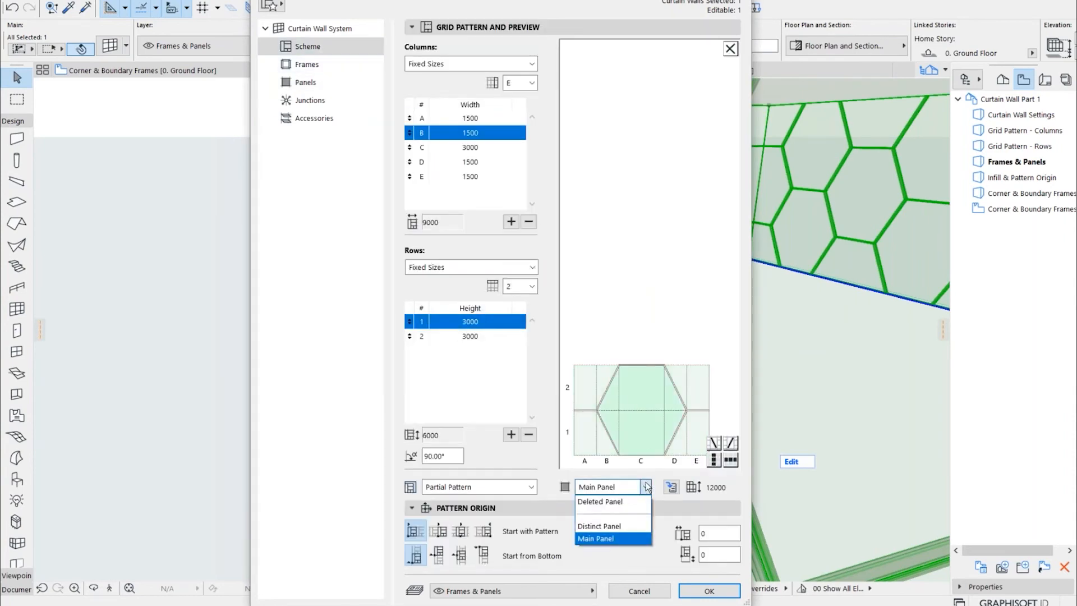
click(628, 526)
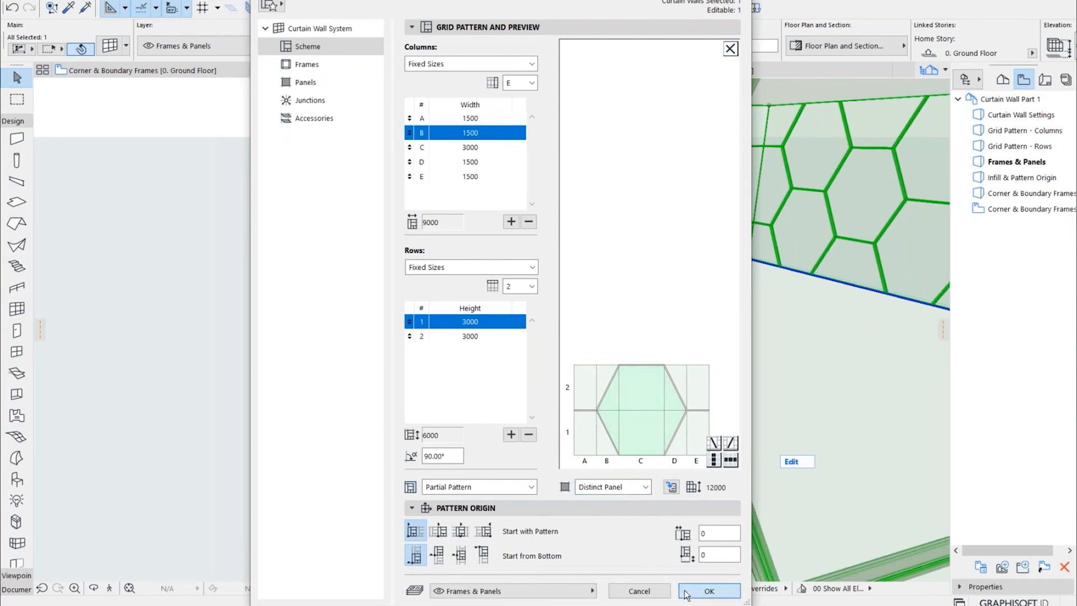
click(686, 592)
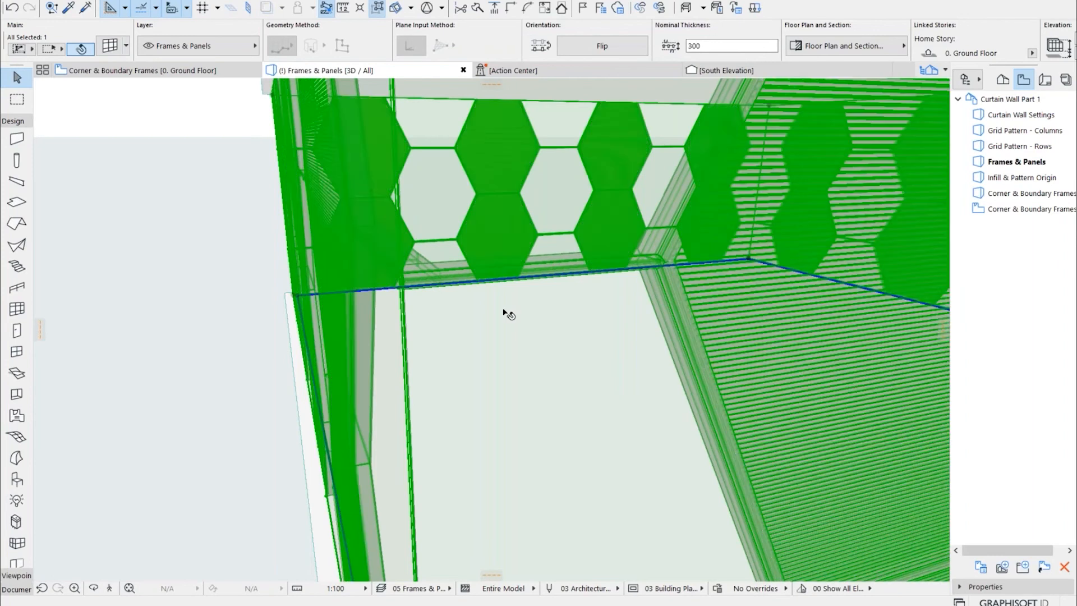
Inspect the louvered hexagonal panels and their slats from the near corner of the building in 3D
scroll(498, 248, down, 5)
shift+middle_drag(416, 494, 694, 420)
scroll(561, 166, up, 10)
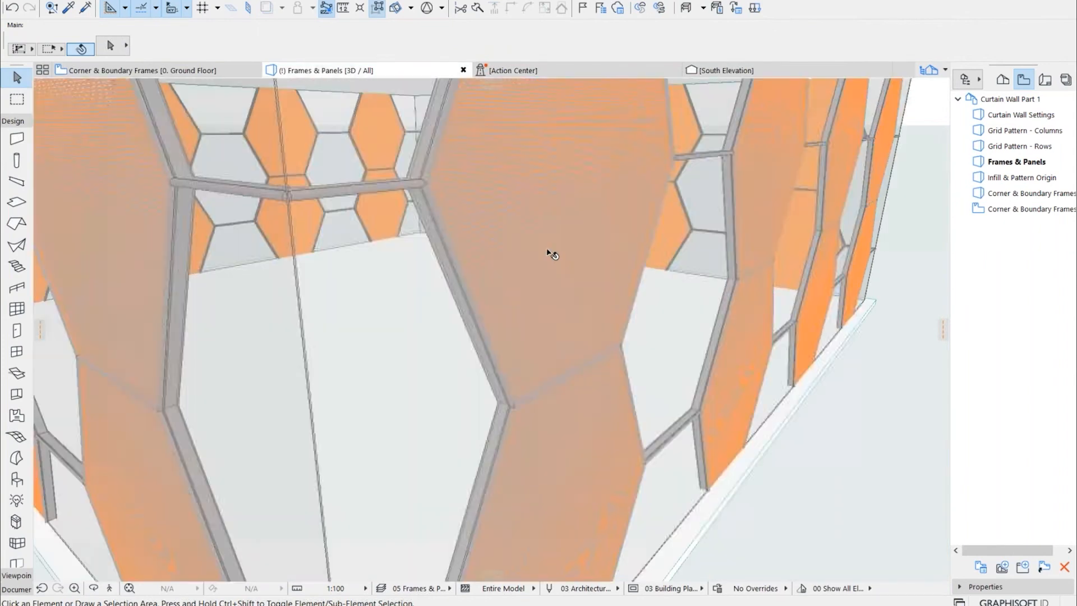
scroll(541, 284, down, 10)
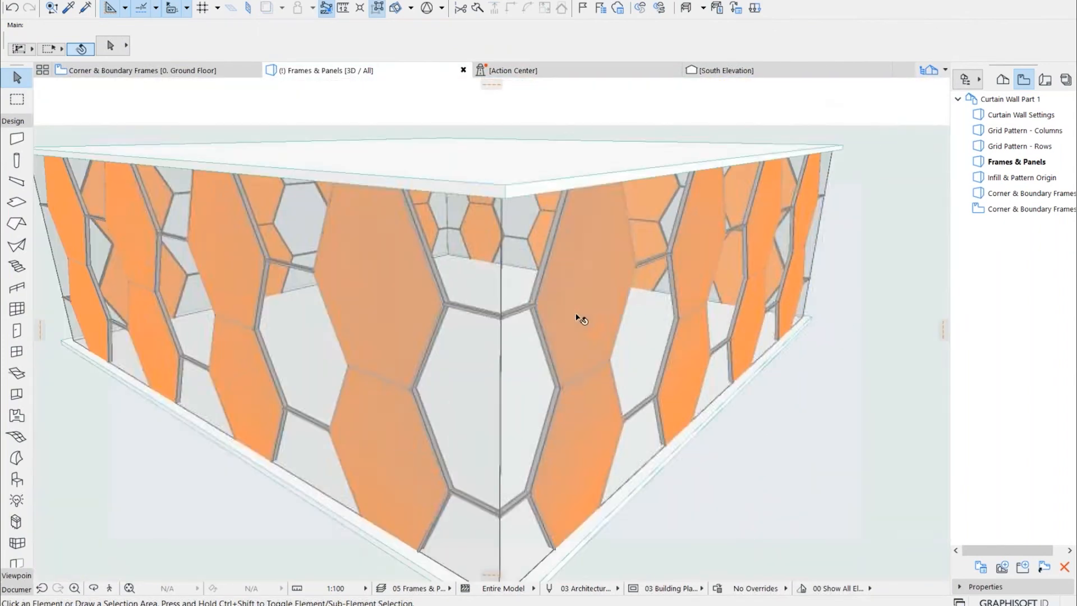
shift+middle_drag(576, 315, 644, 305)
scroll(620, 388, up, 3)
scroll(606, 403, up, 2)
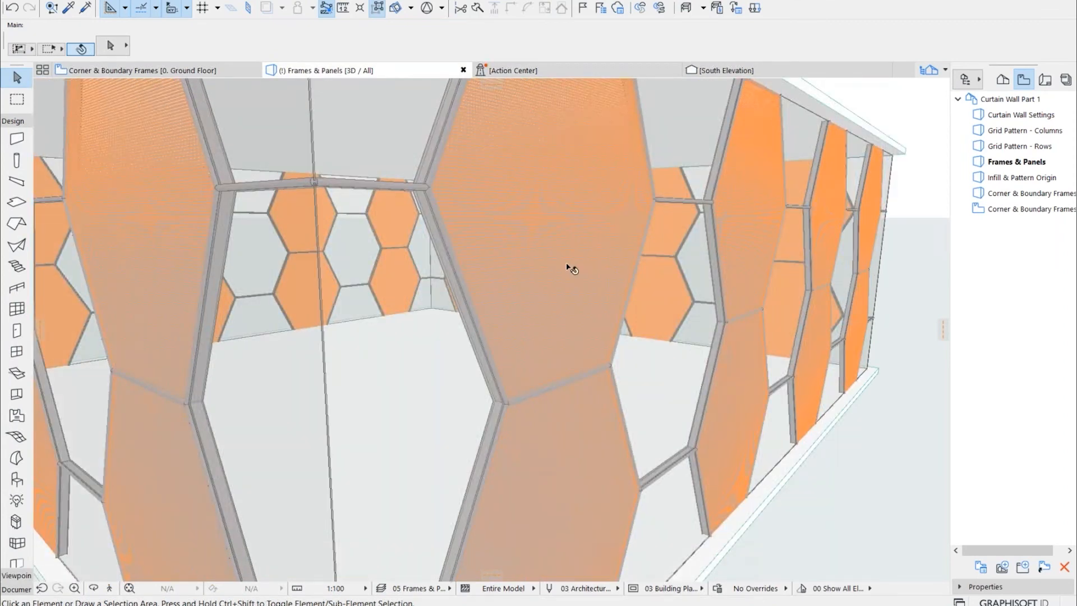
Switch to the Infill & Pattern Origin 3D view and show the scheme settings of its curtain wall
double_click(990, 181)
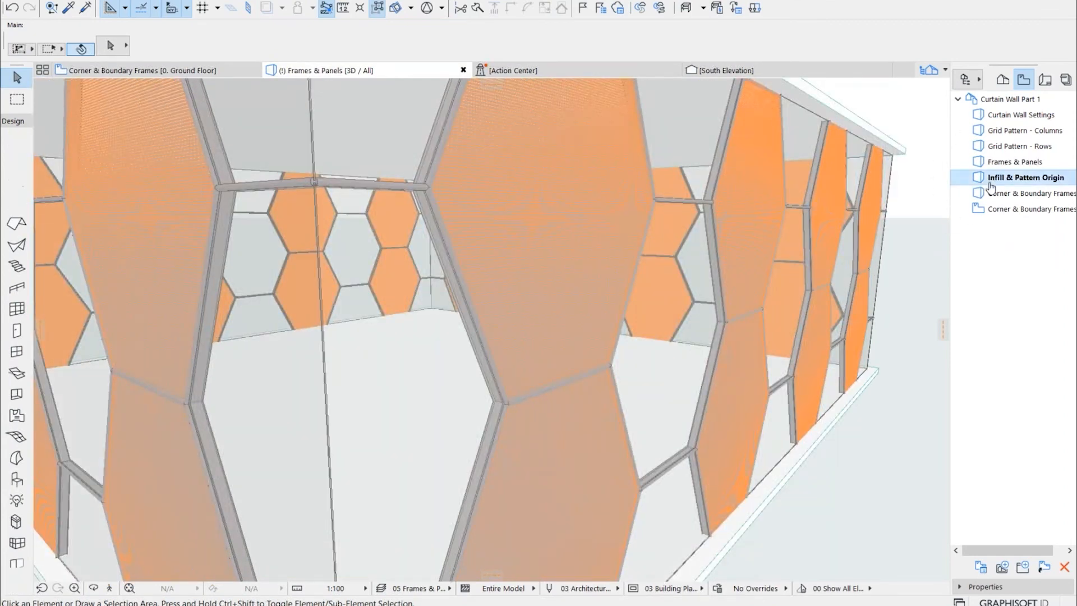
drag(530, 316, 584, 322)
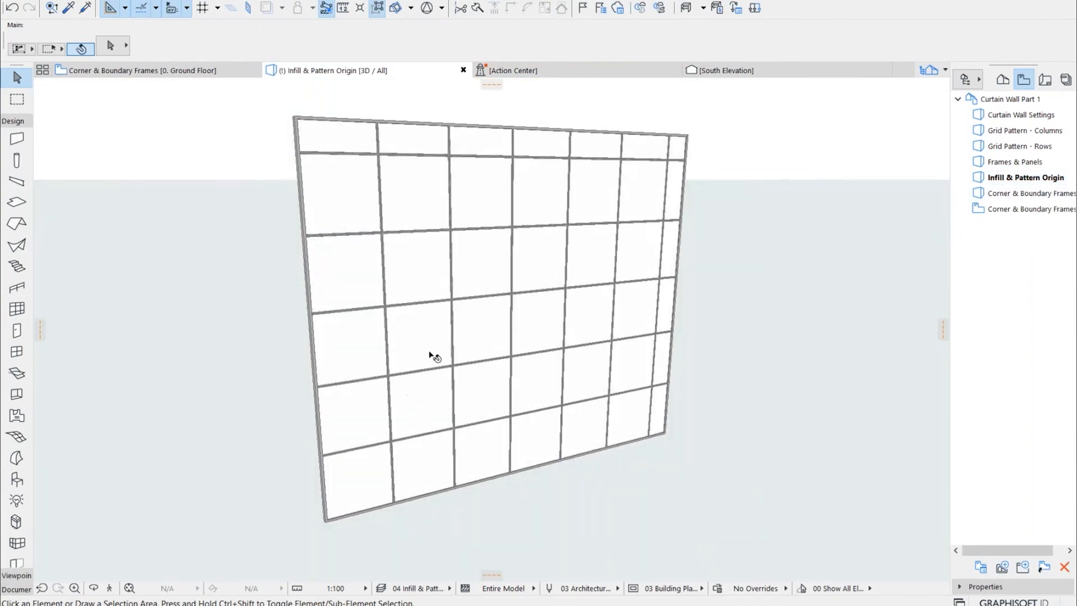
scroll(433, 356, up, 3)
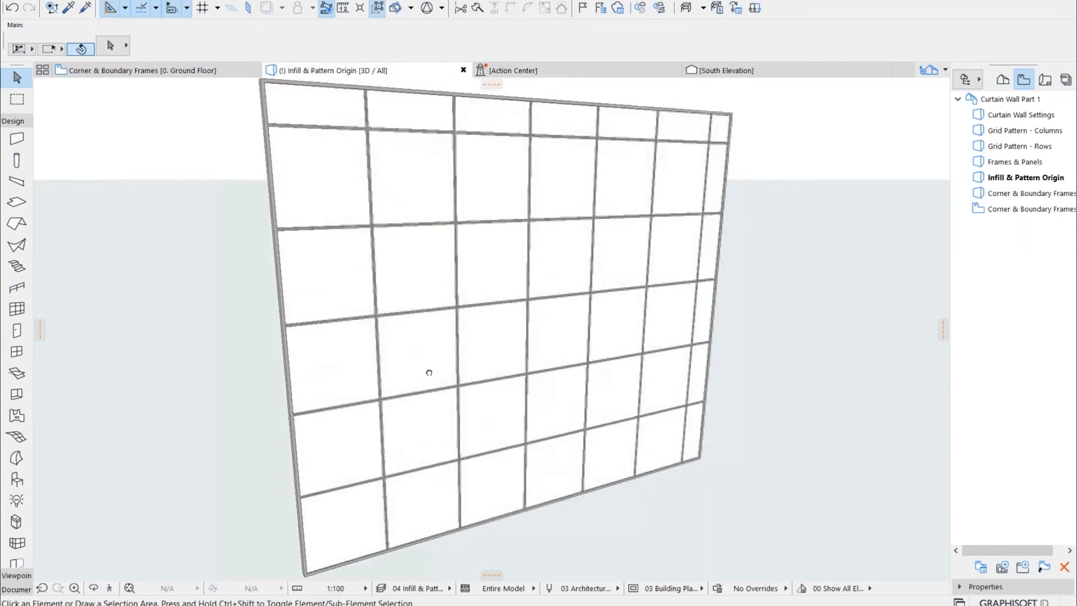
click(428, 368)
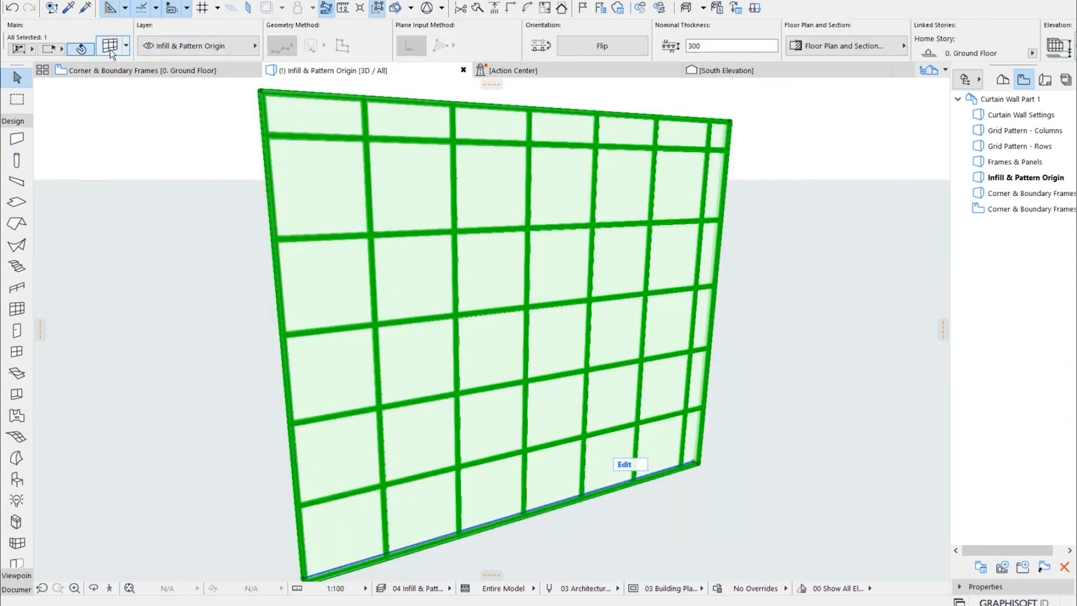
double_click(463, 308)
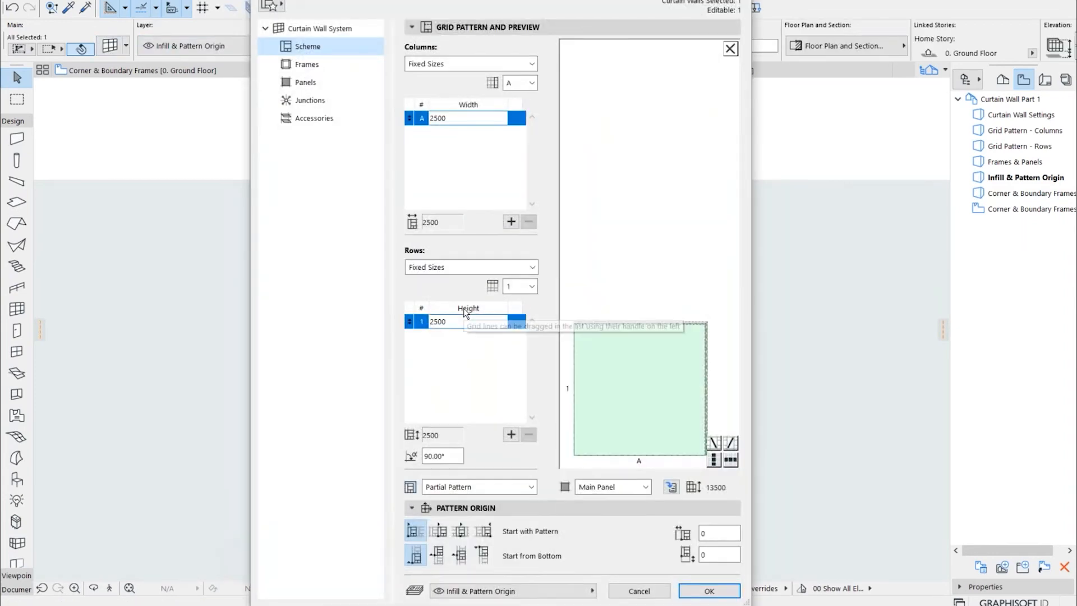
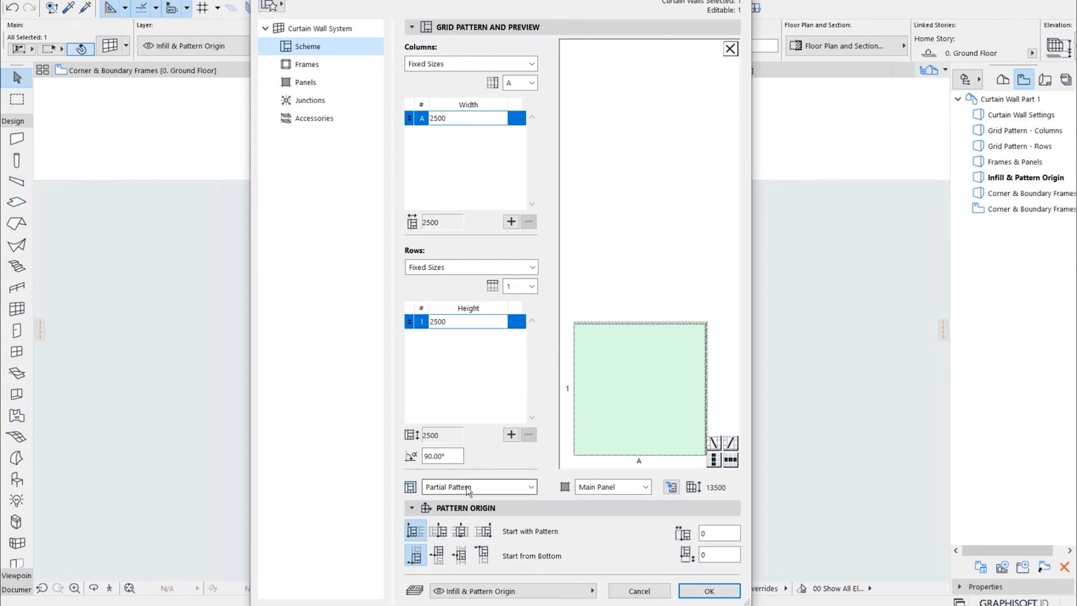
Set the curtain wall scheme's infill beyond the complete pattern to Distinct Panel and apply the settings
click(468, 488)
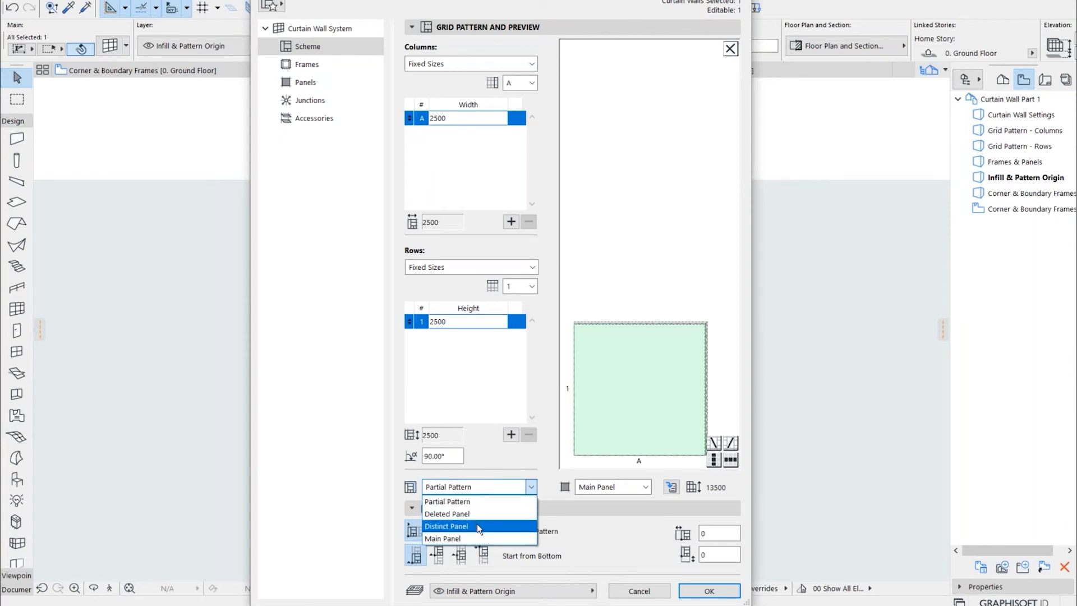
click(447, 527)
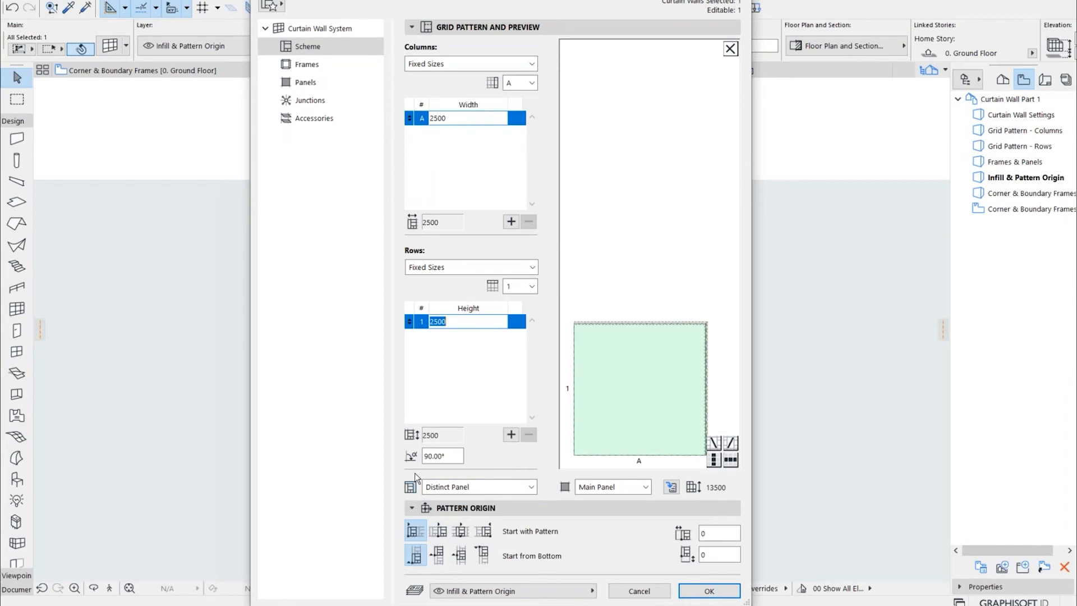
click(709, 592)
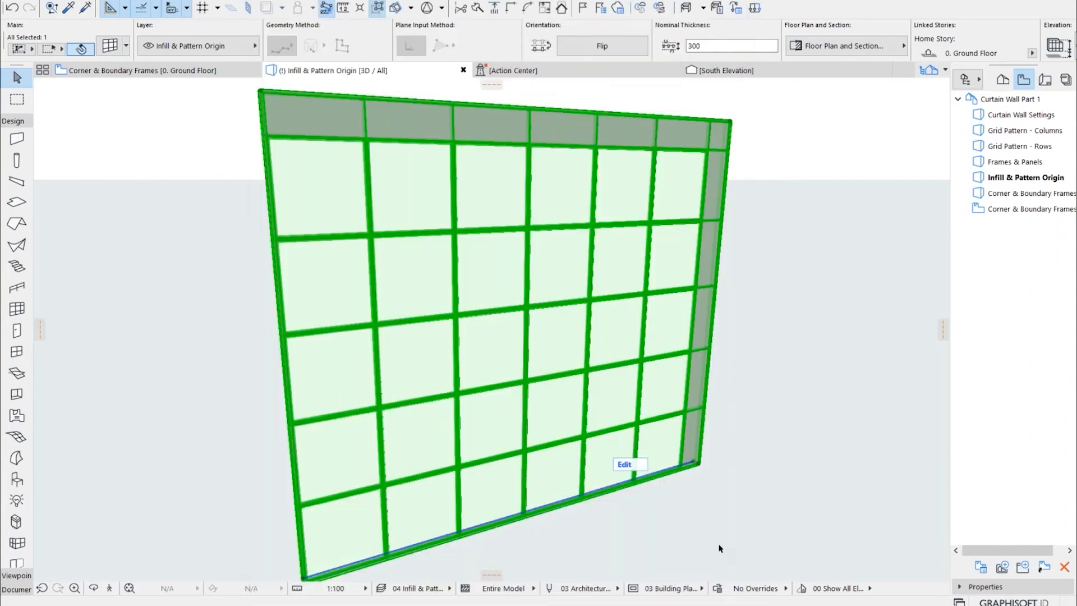
Set the curtain wall's pattern origin to Align to Center both horizontally and vertically, and apply the scheme settings
drag(748, 398, 539, 236)
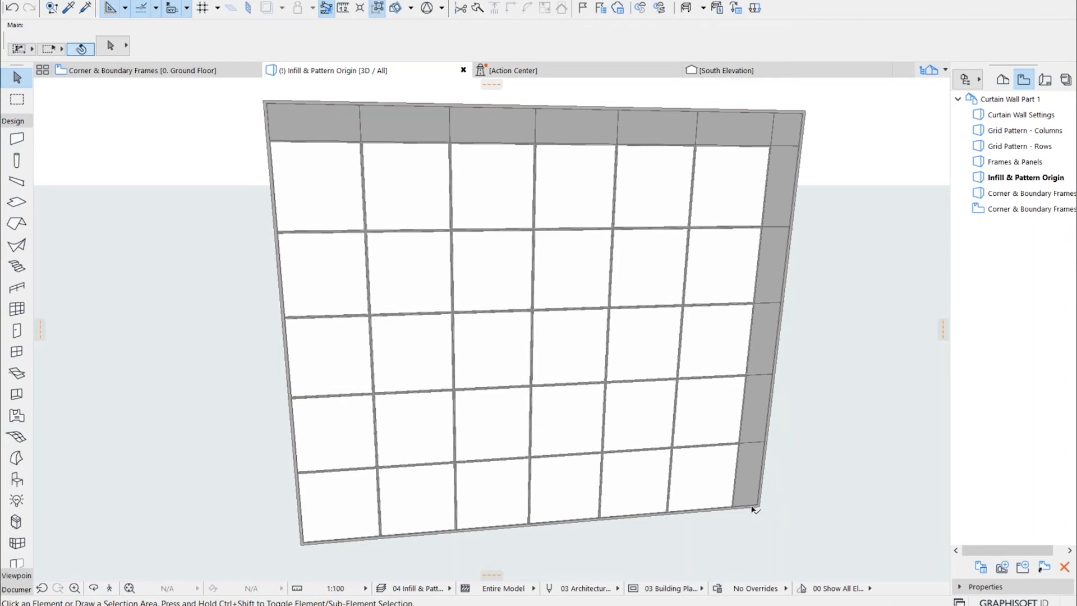
click(760, 440)
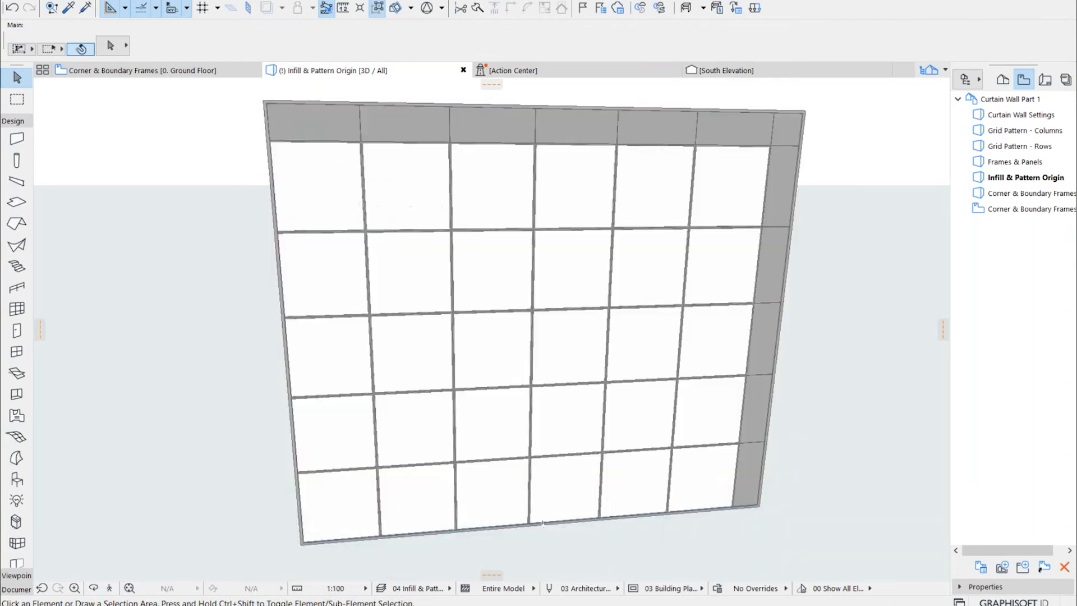
click(384, 197)
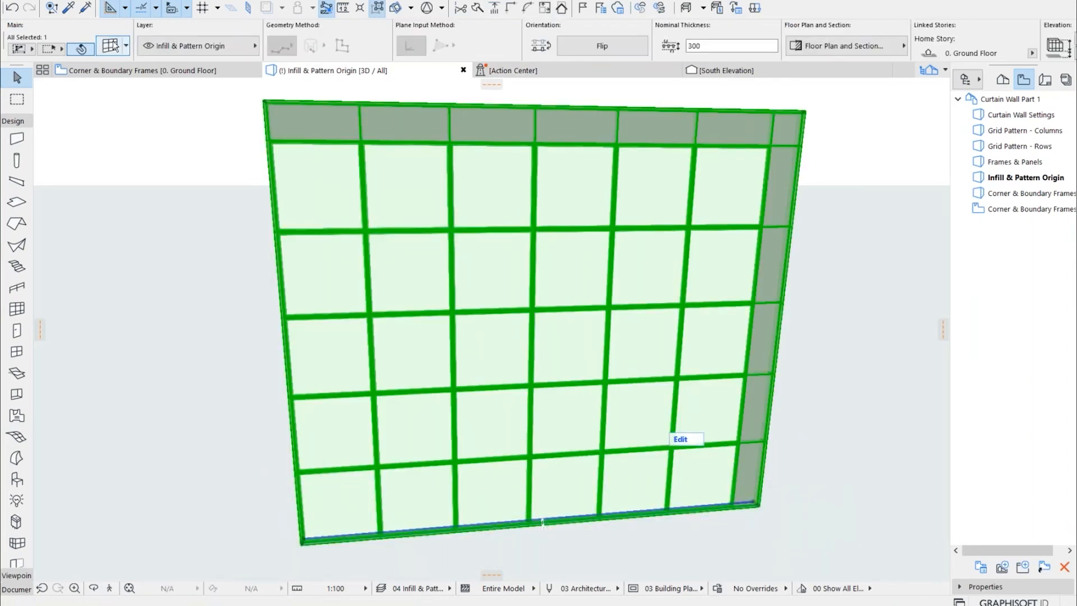
double_click(516, 277)
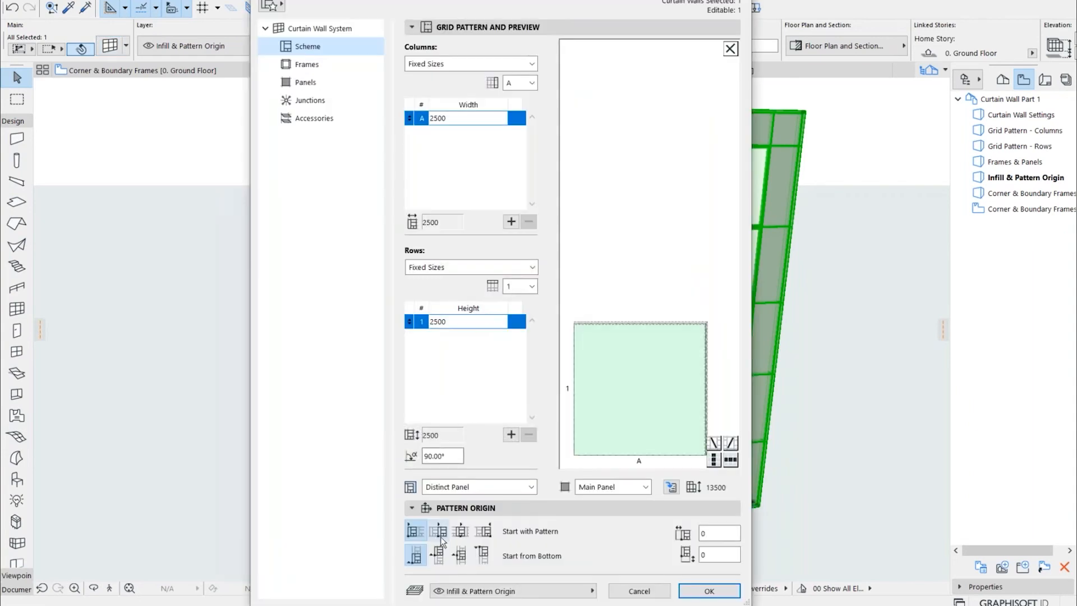
click(456, 488)
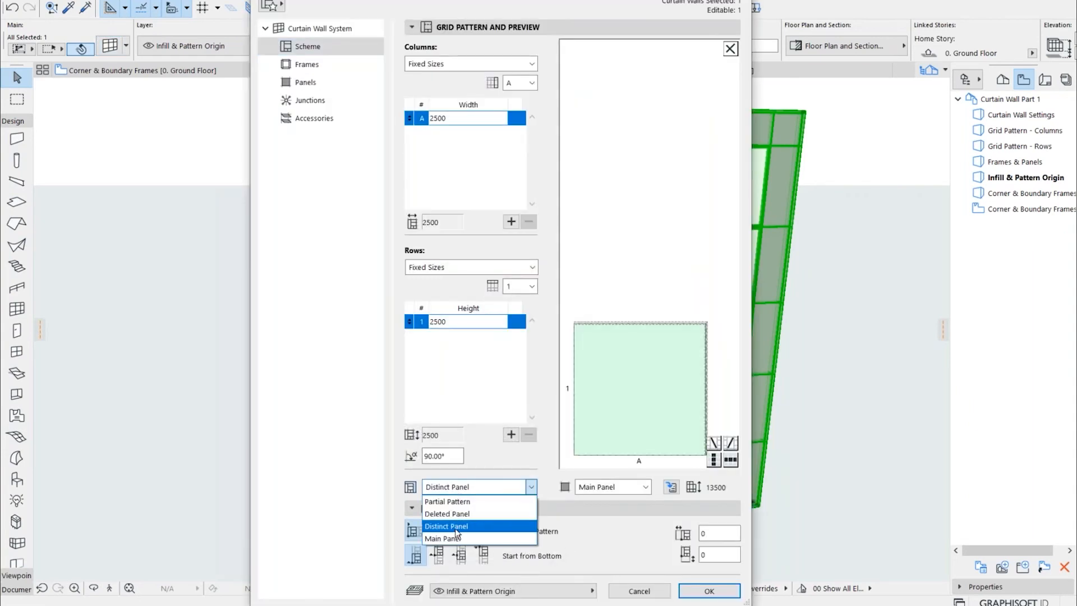
click(439, 530)
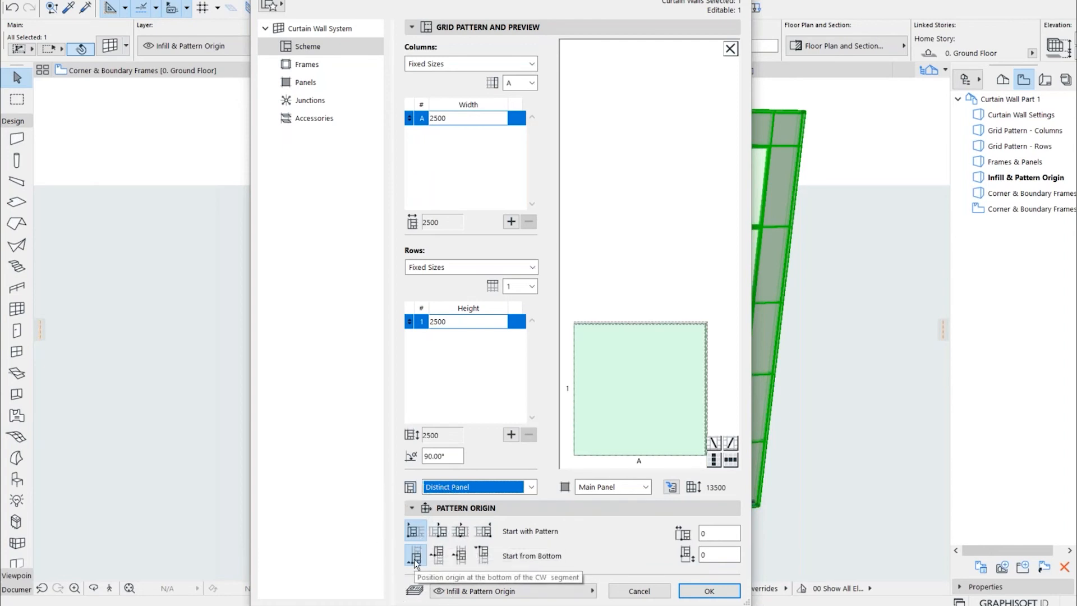
click(455, 558)
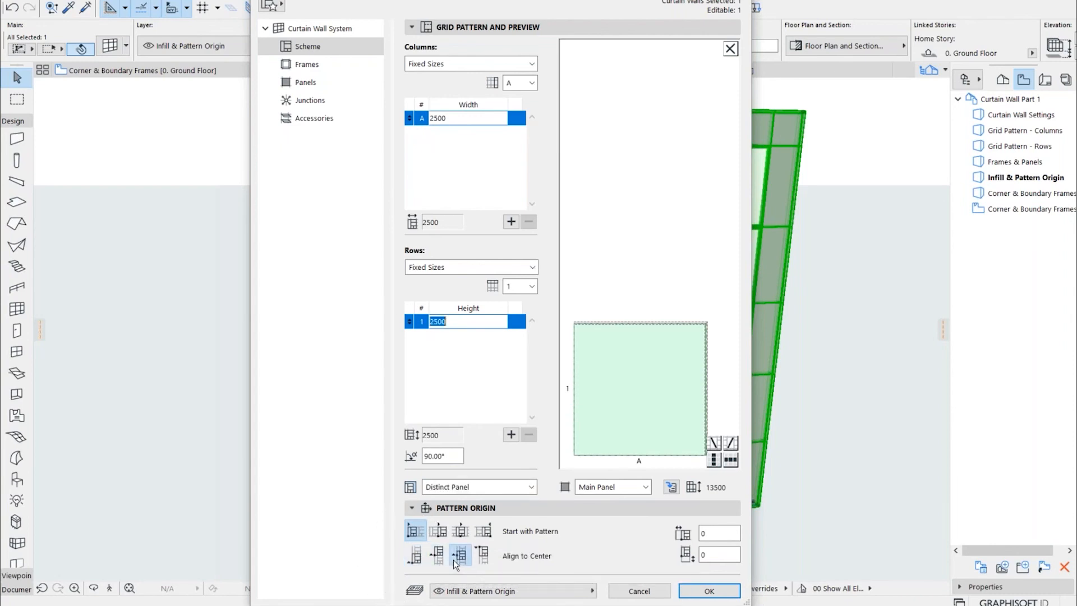
click(461, 532)
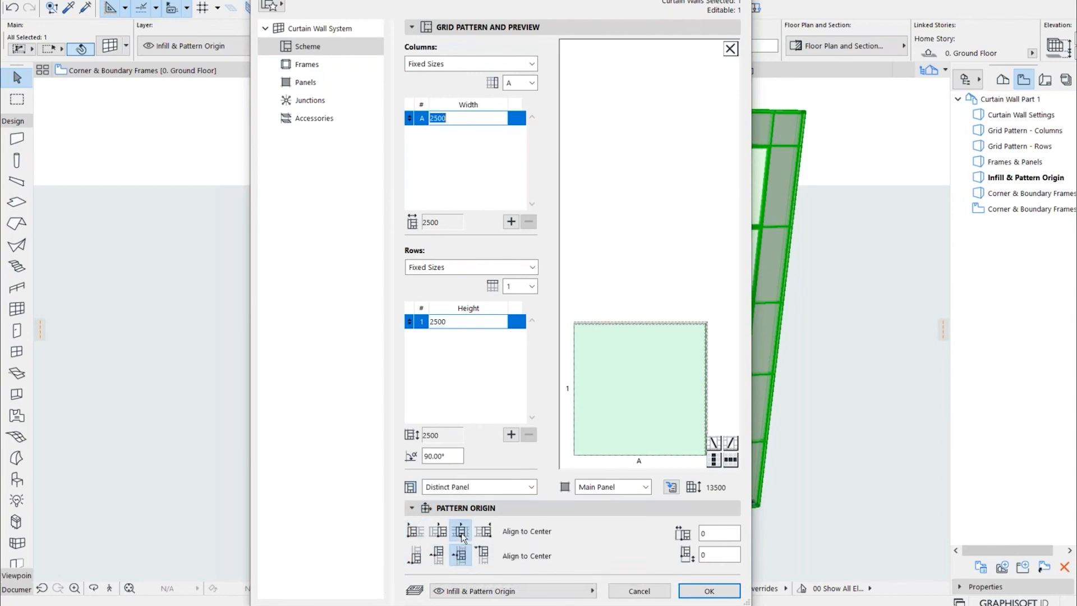
click(699, 589)
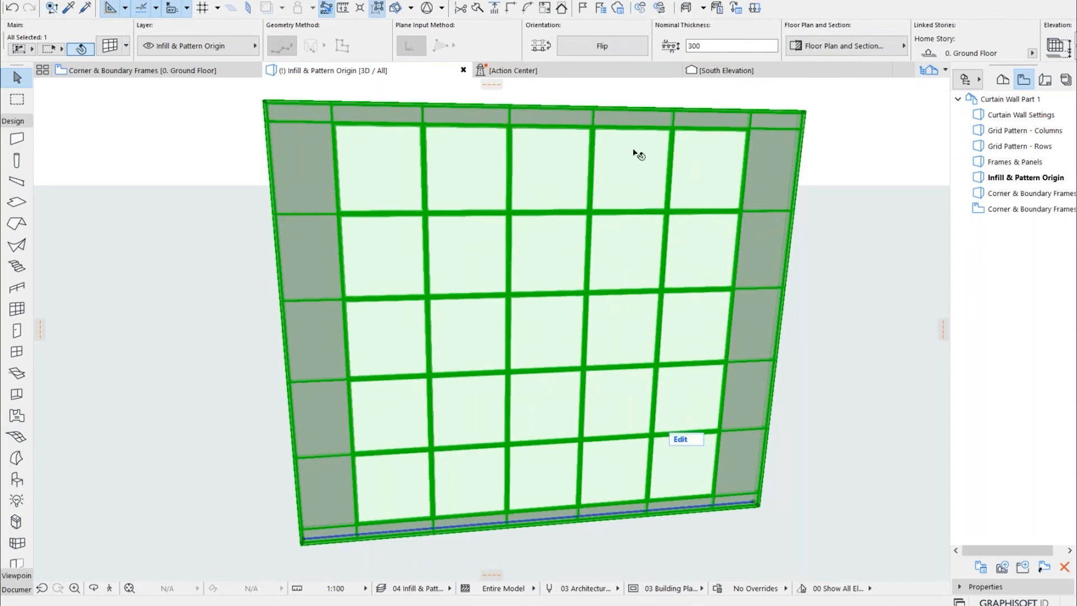
Offset the curtain wall's pattern origin by 500 horizontally and -250 vertically, and apply the scheme settings
double_click(610, 369)
click(703, 533)
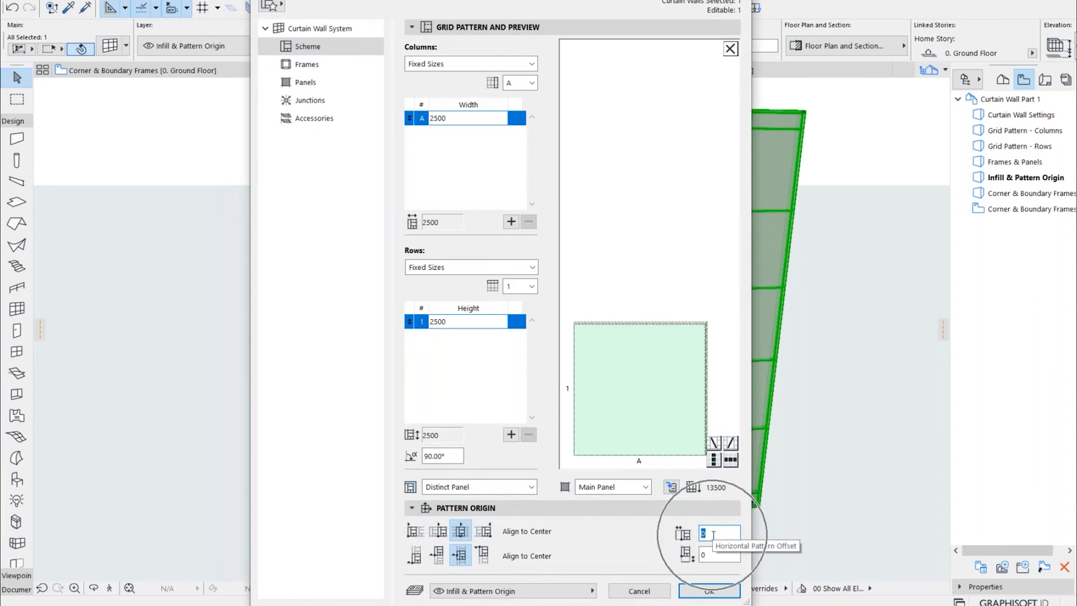
click(709, 555)
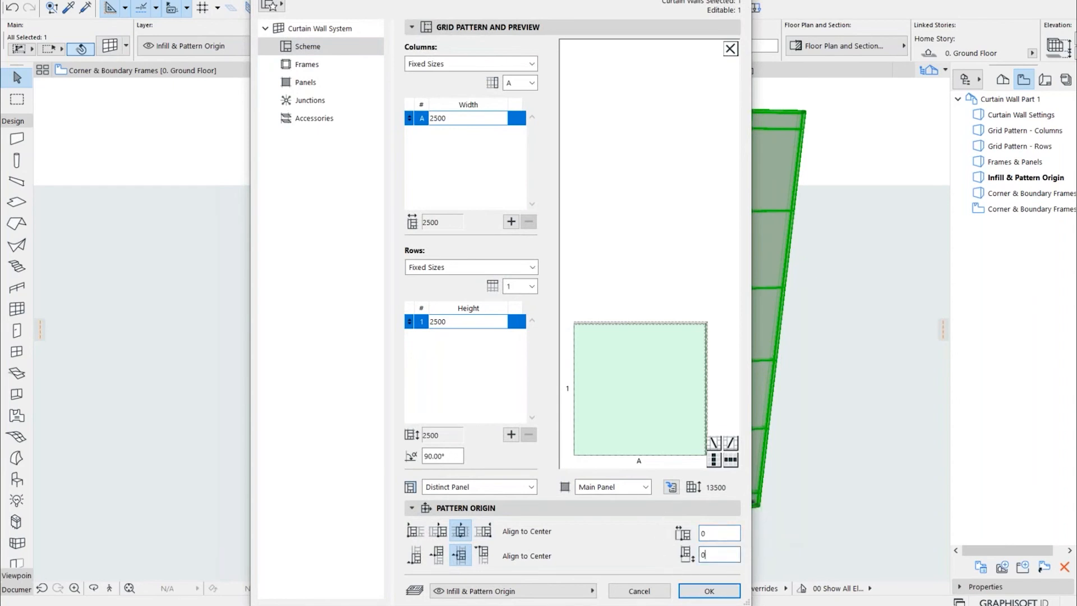
click(715, 533)
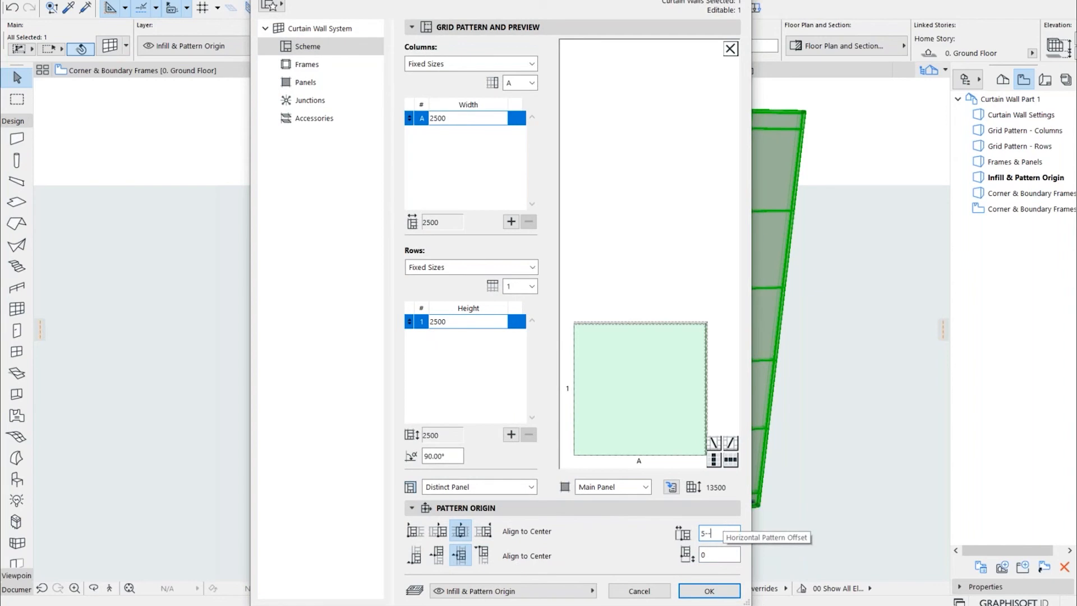
text(00)
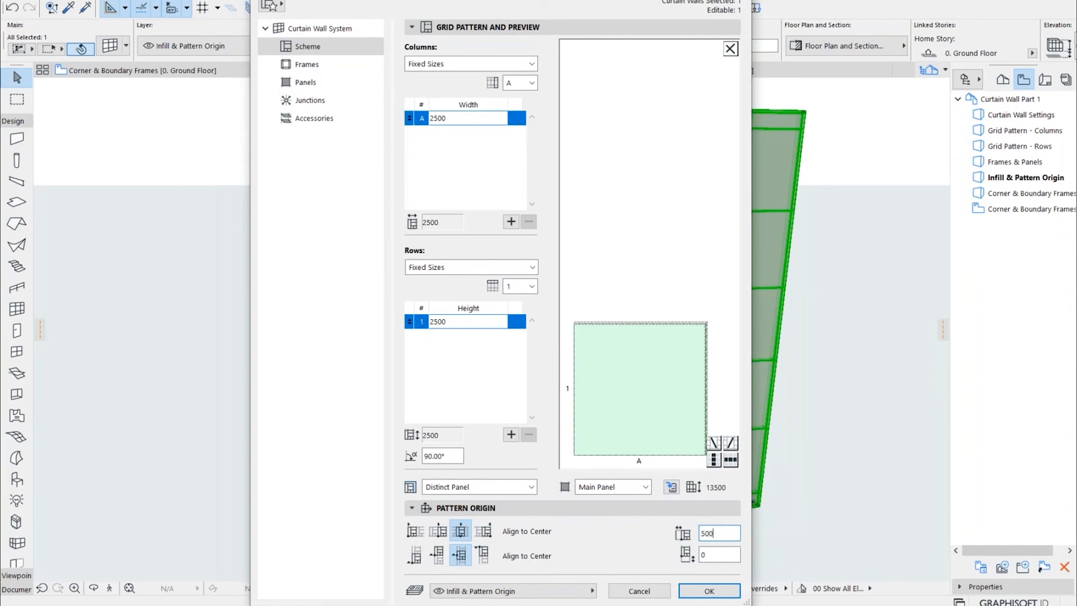
click(713, 556)
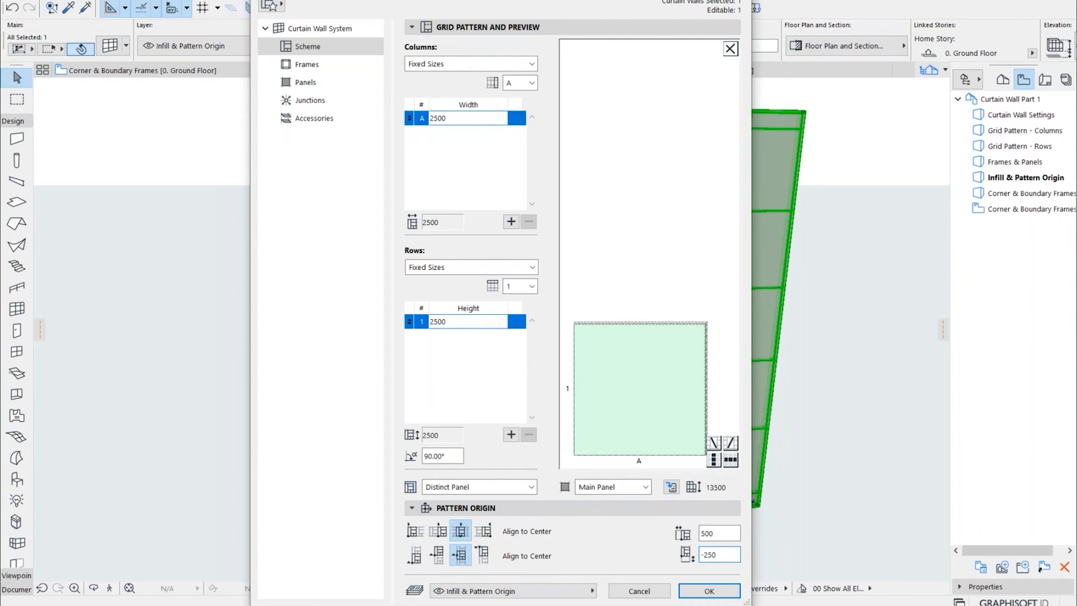
click(710, 591)
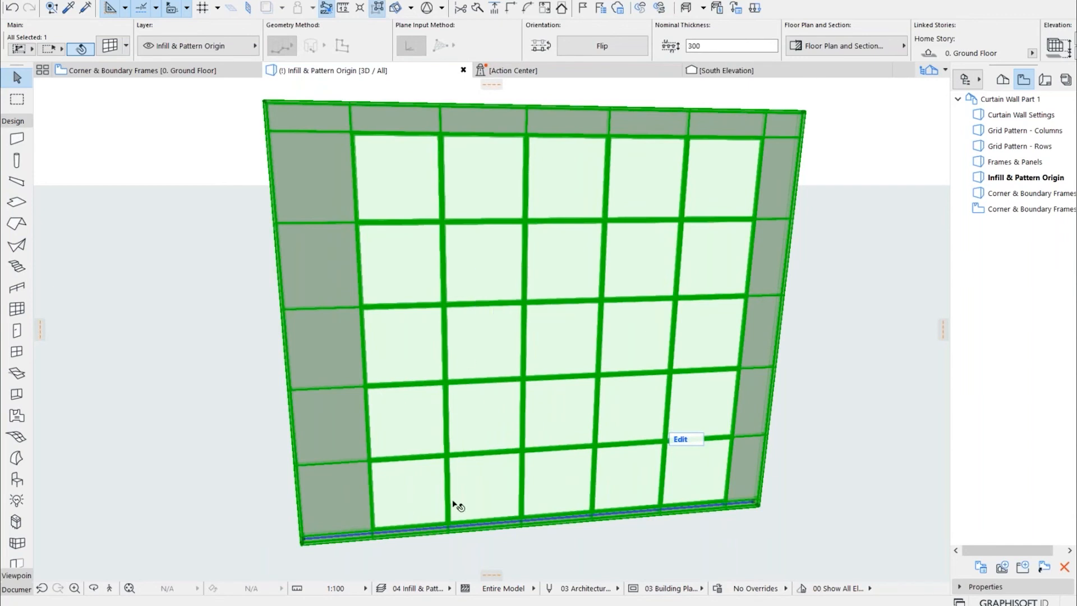
Look over the offset grid in 3D and review the infill options in the curtain wall's scheme settings
scroll(375, 562, up, 2)
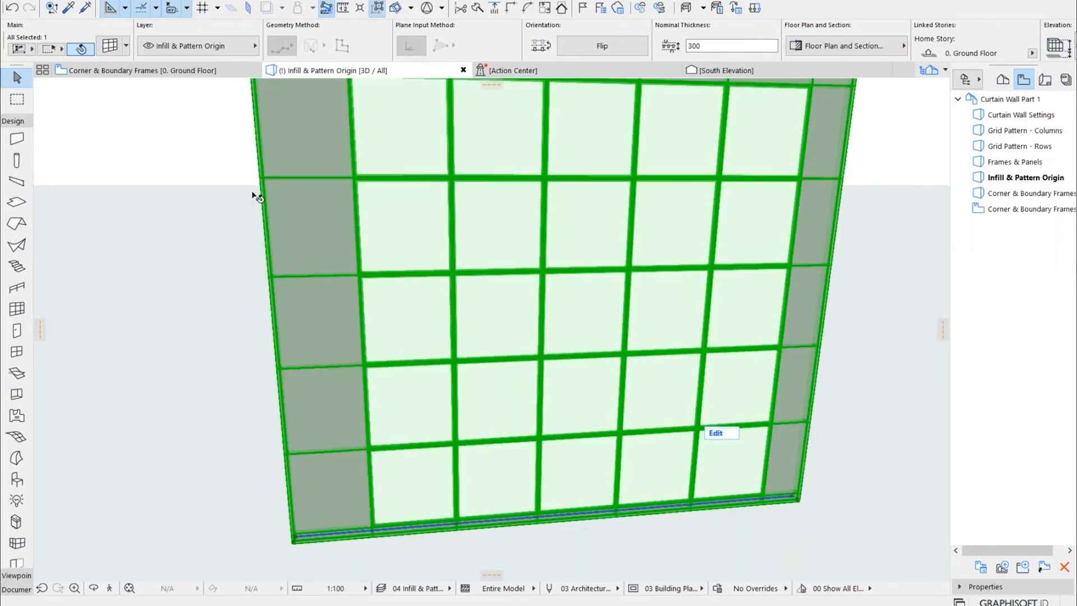
scroll(385, 409, down, 2)
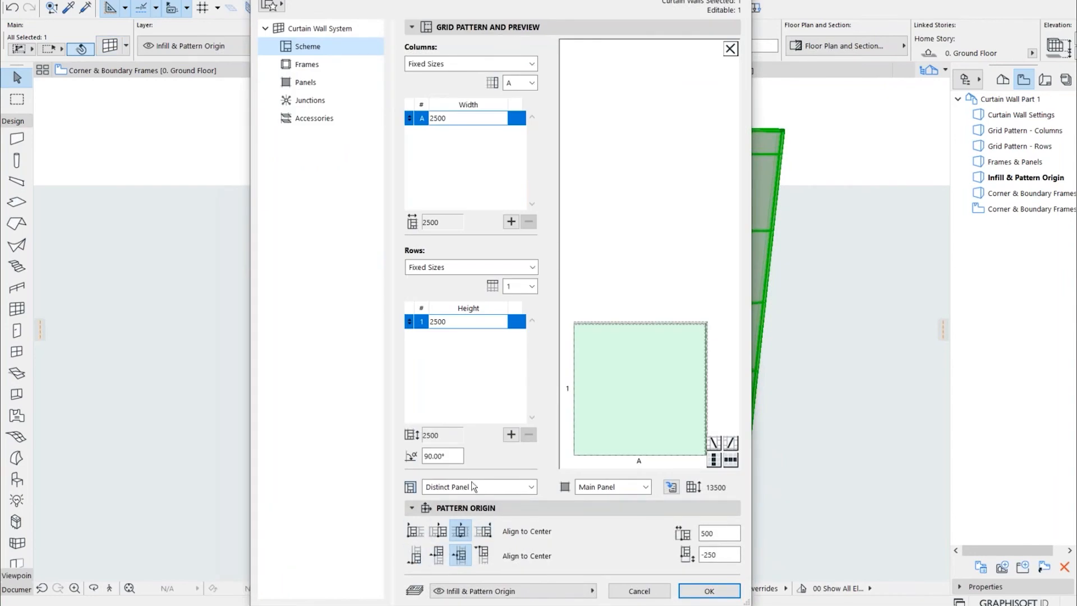
click(459, 488)
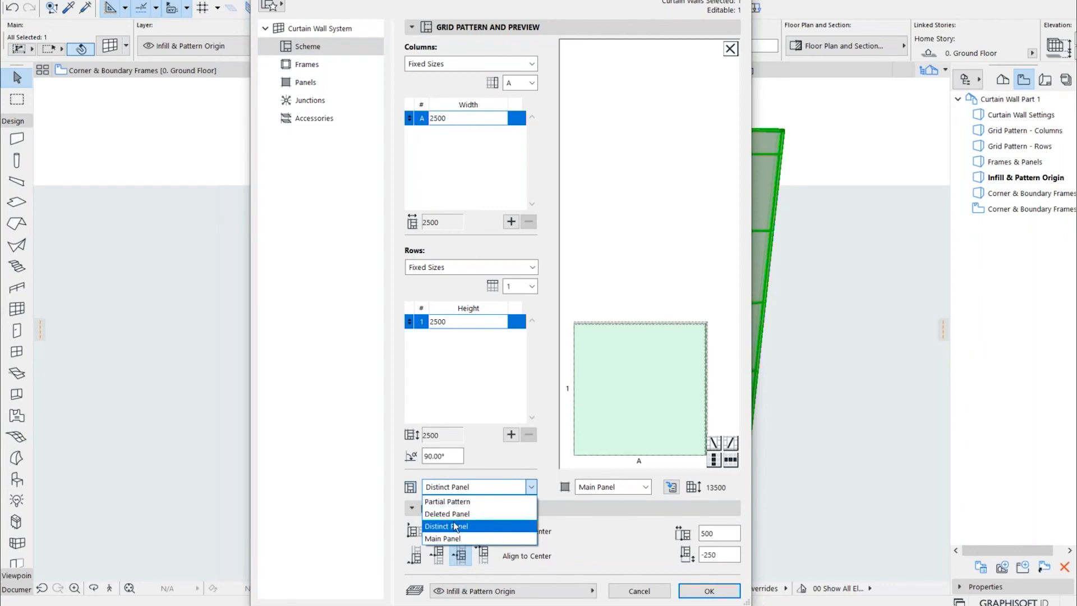
click(641, 551)
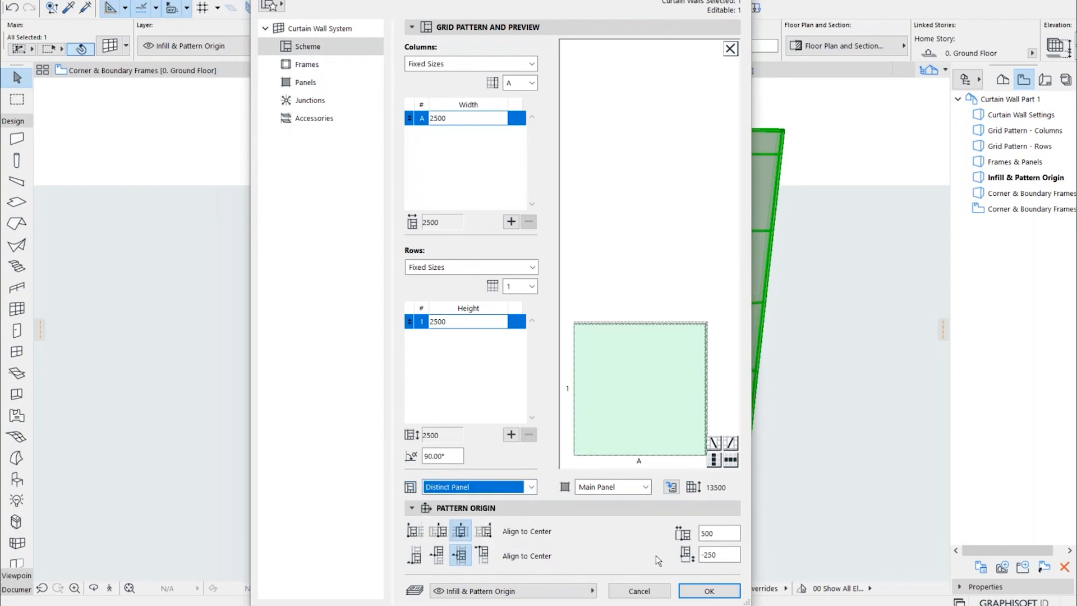
click(710, 591)
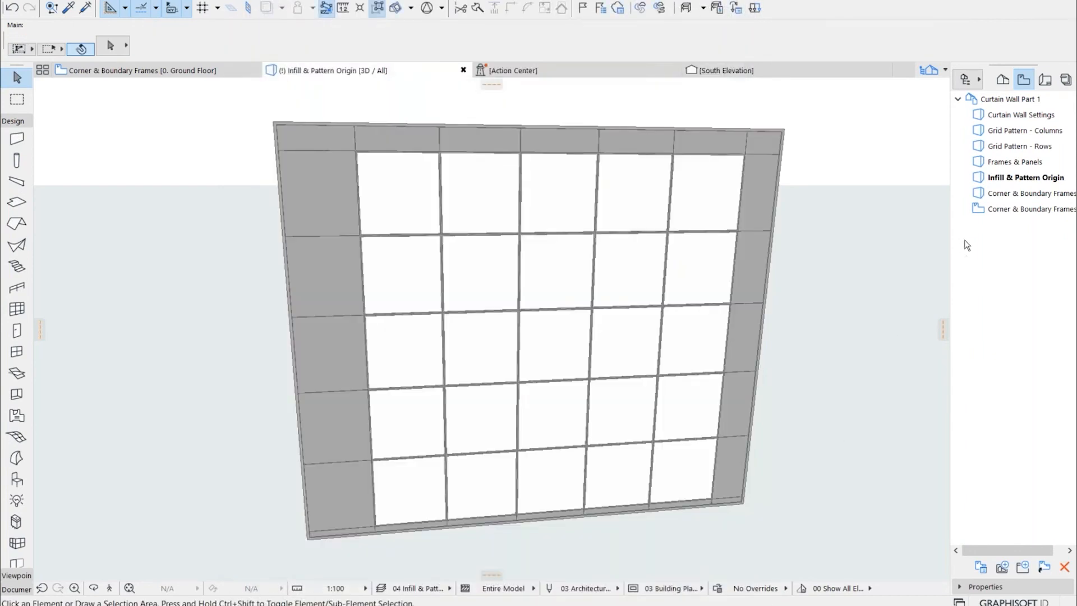
Switch to the Corner & Boundary Frames 3D view and inspect the corner frame's top end up close
double_click(998, 192)
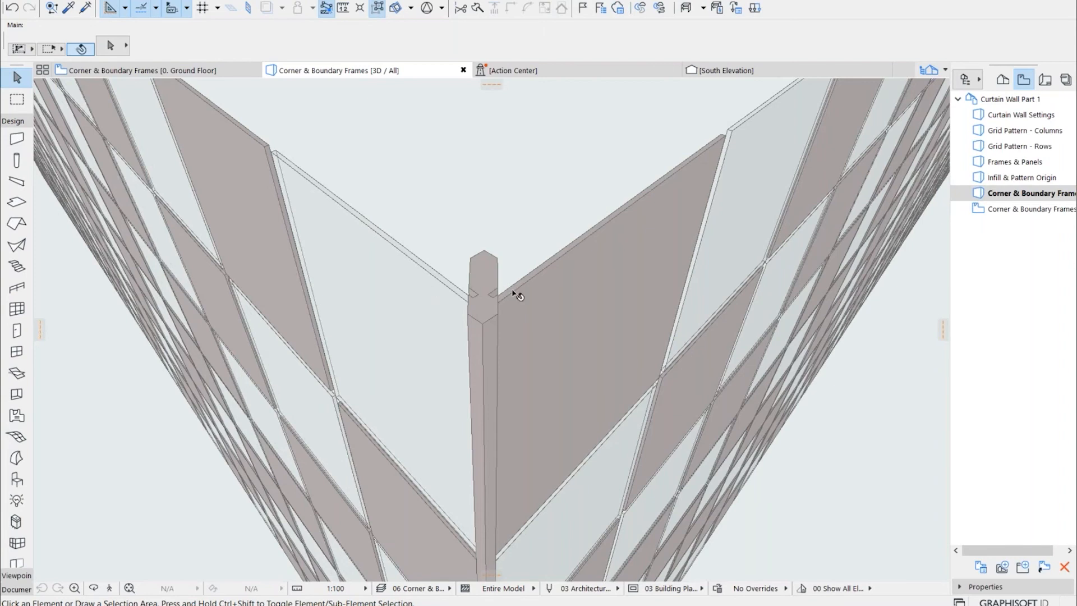
drag(478, 326, 471, 263)
shift+middle_drag(472, 263, 456, 318)
scroll(435, 219, up, 5)
scroll(435, 219, down, 2)
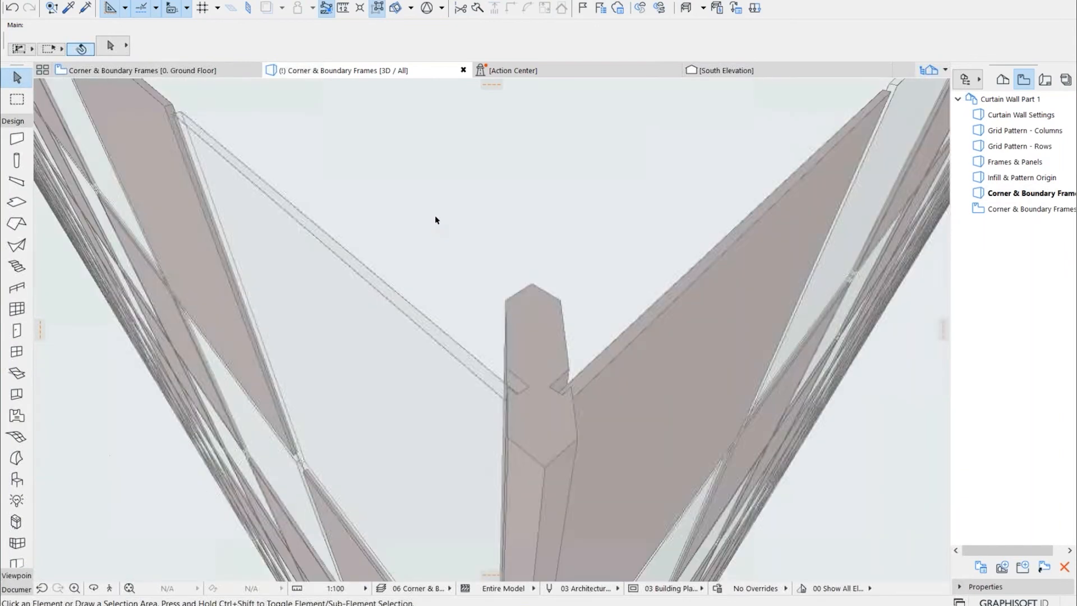
Set the Corner Frame class type to Modular Frame 25 in the diagonal-patterned curtain wall's frame settings
click(532, 339)
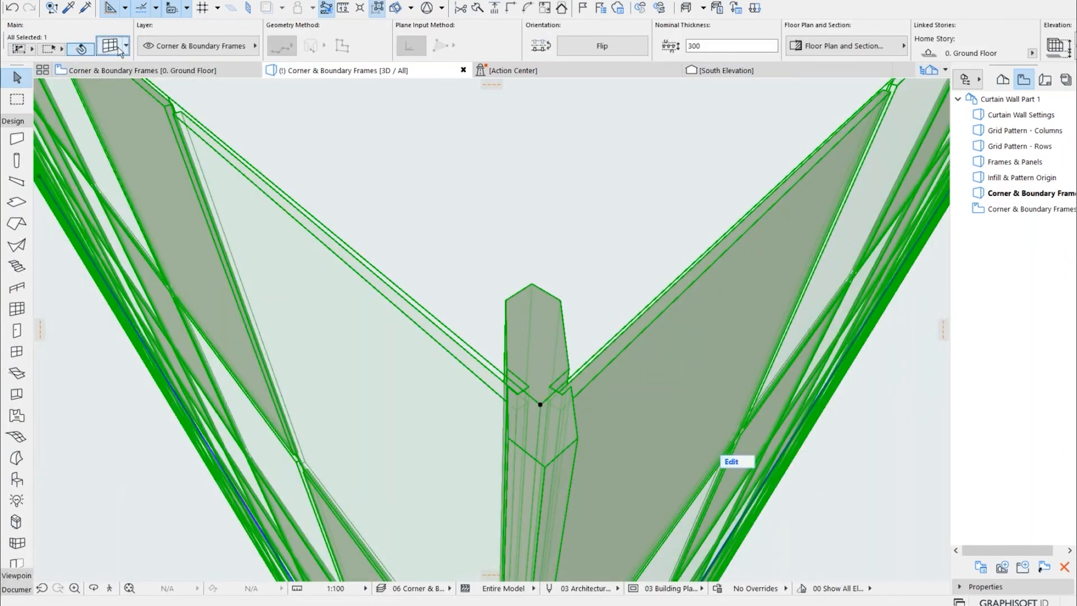
key(ctrl+t)
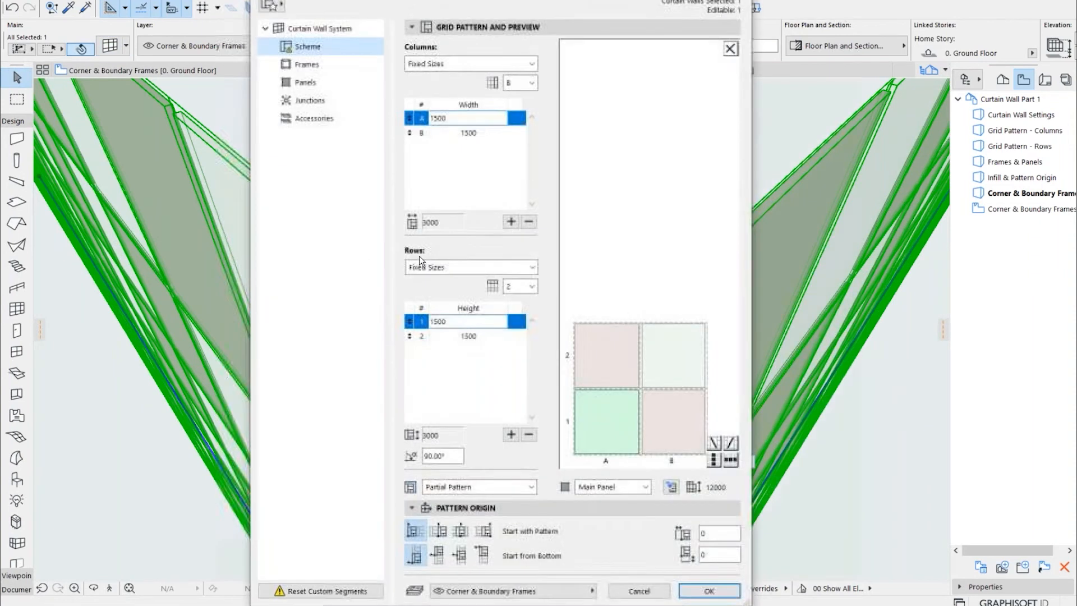
click(316, 68)
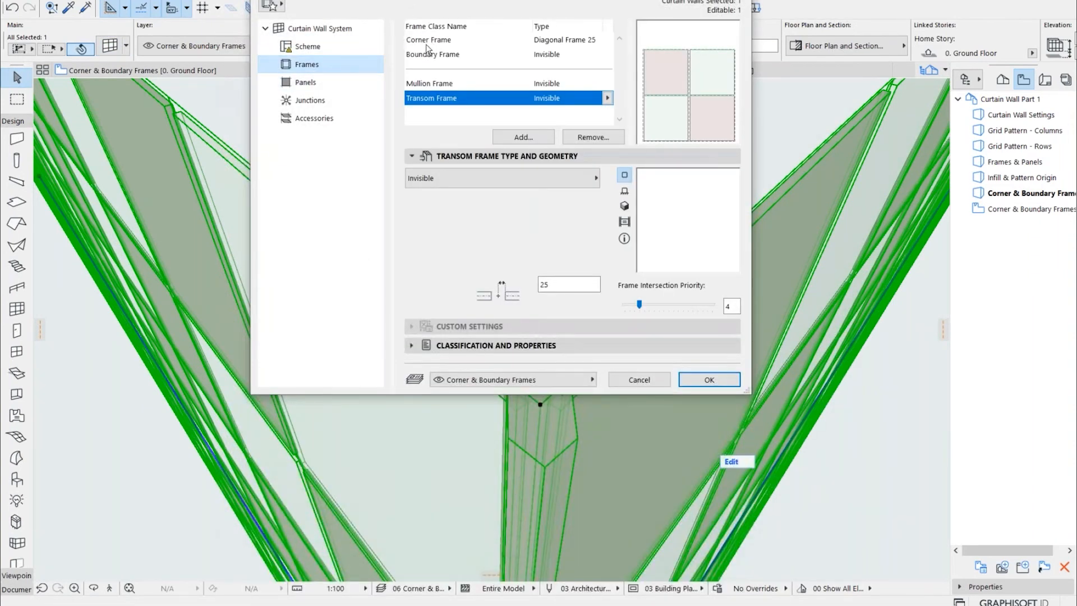
click(431, 42)
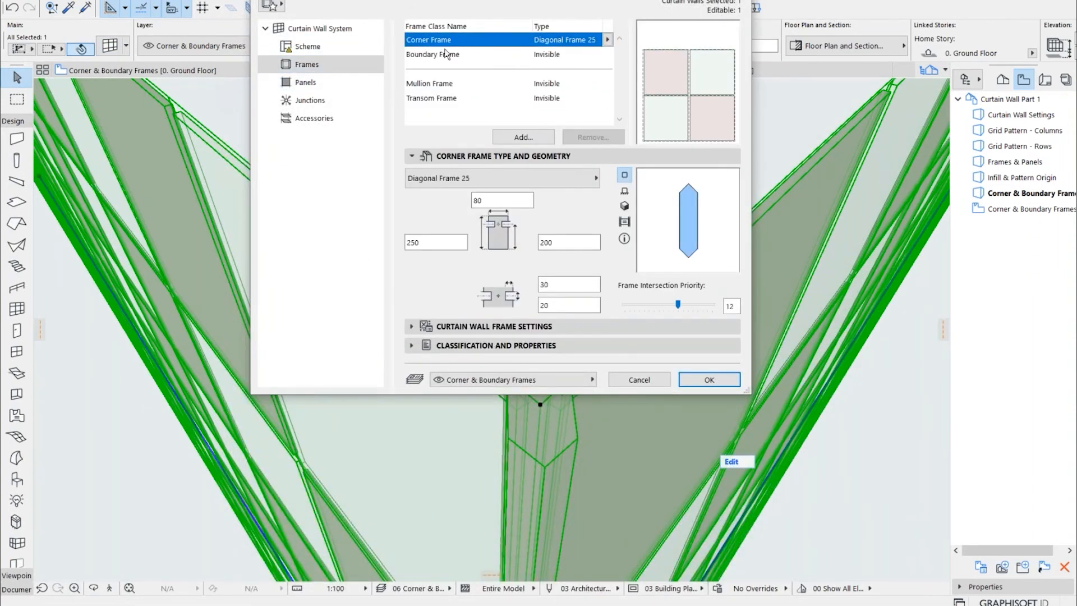
click(607, 40)
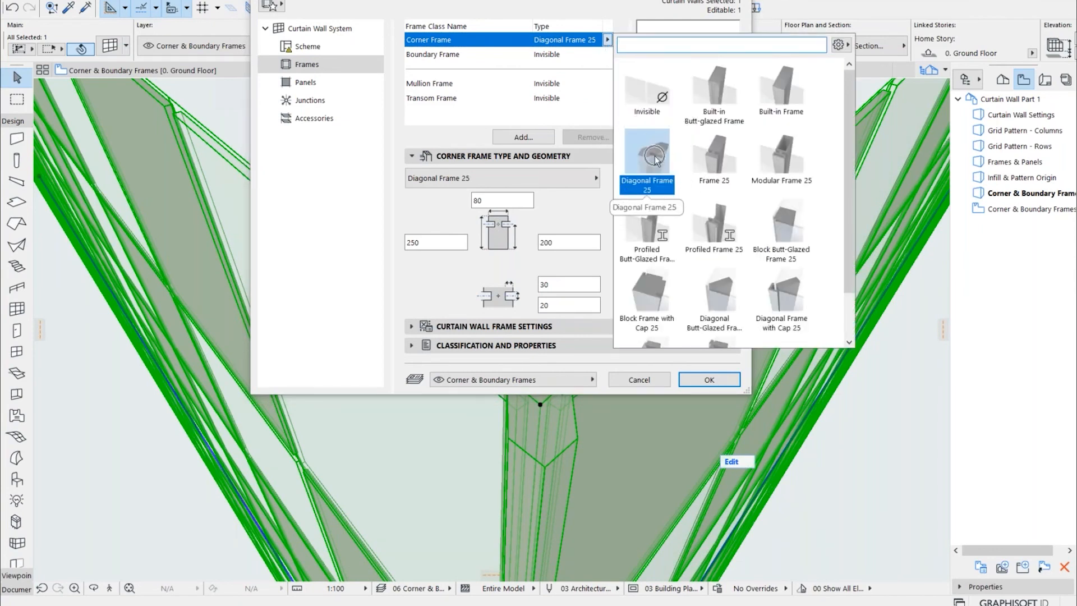
click(788, 137)
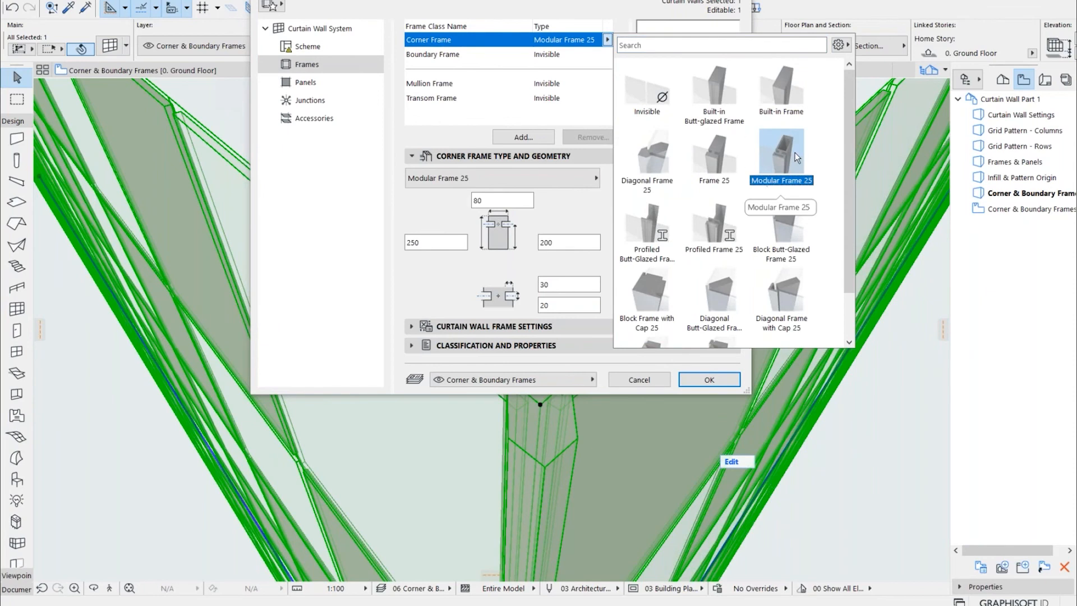
Give the corner frame Frame Type 2 and Cap Type 3, and apply the curtain wall settings
click(411, 324)
click(412, 326)
click(486, 398)
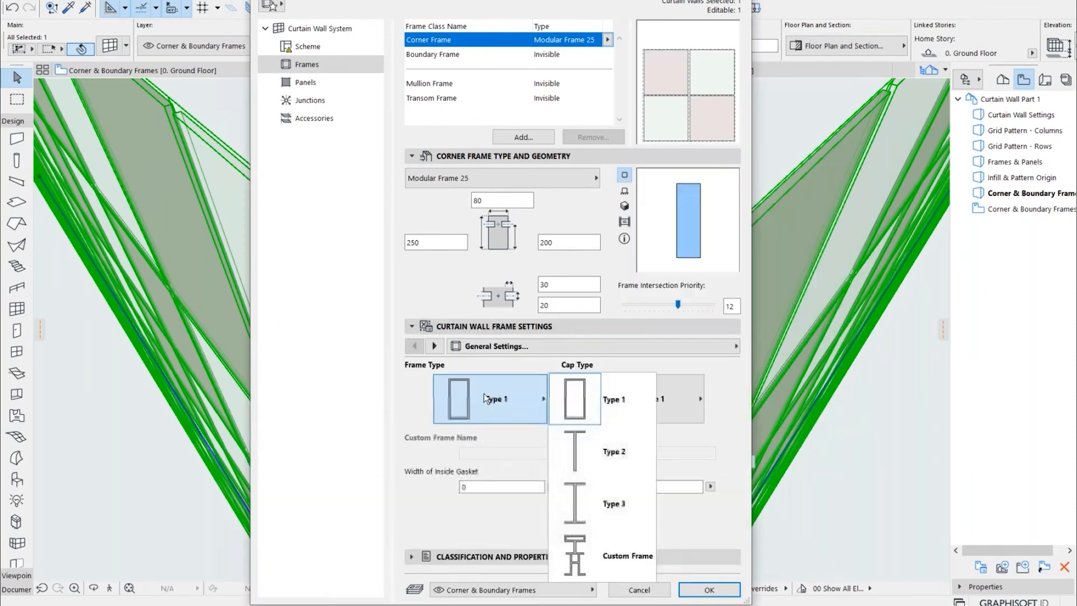
click(582, 440)
click(635, 402)
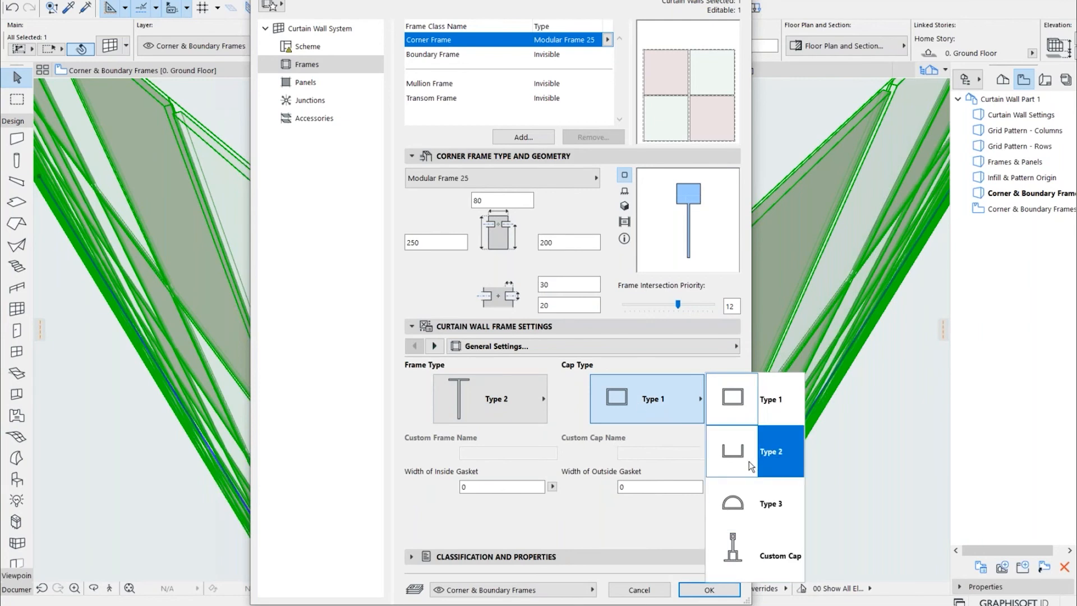
click(743, 496)
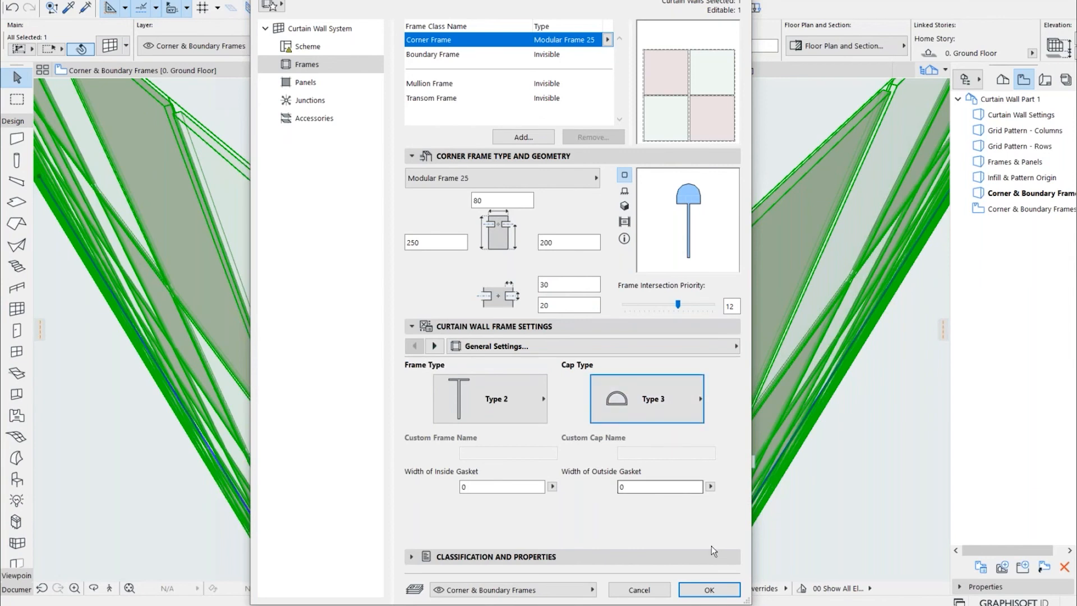
click(709, 589)
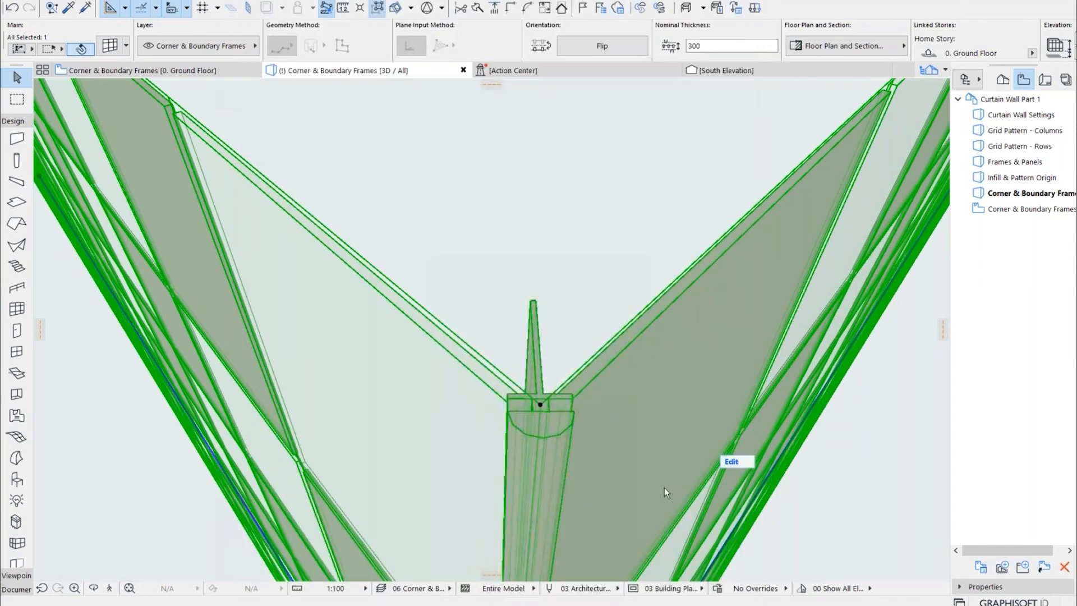
Examine the top end of the modular corner frame up close in the 3D view
click(549, 303)
scroll(578, 399, up, 3)
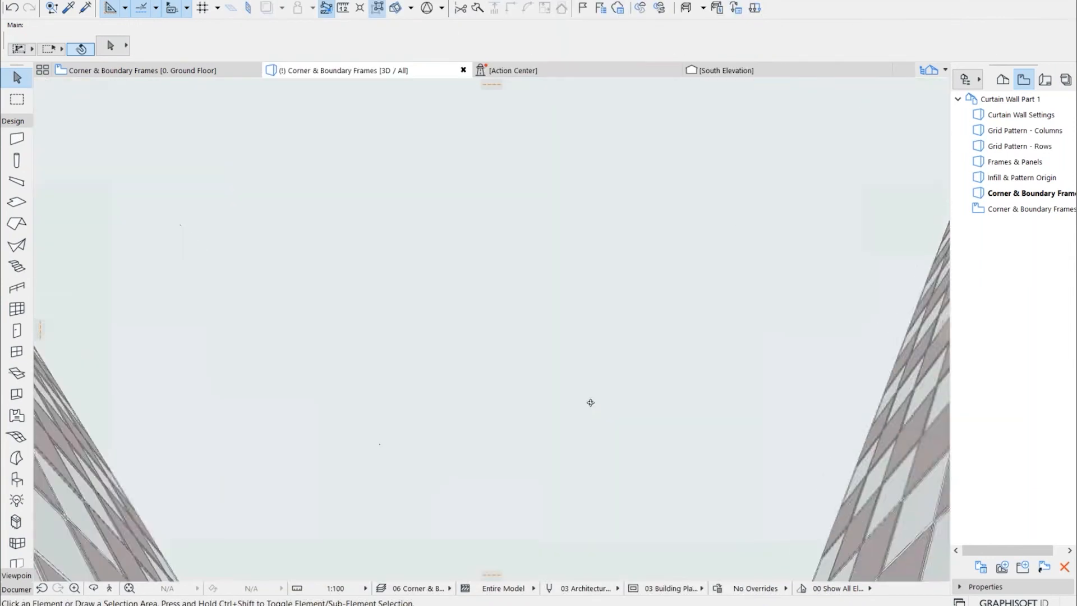
scroll(547, 359, down, 5)
scroll(667, 522, up, 2)
middle_drag(667, 523, 551, 428)
scroll(565, 431, up, 3)
scroll(568, 428, up, 3)
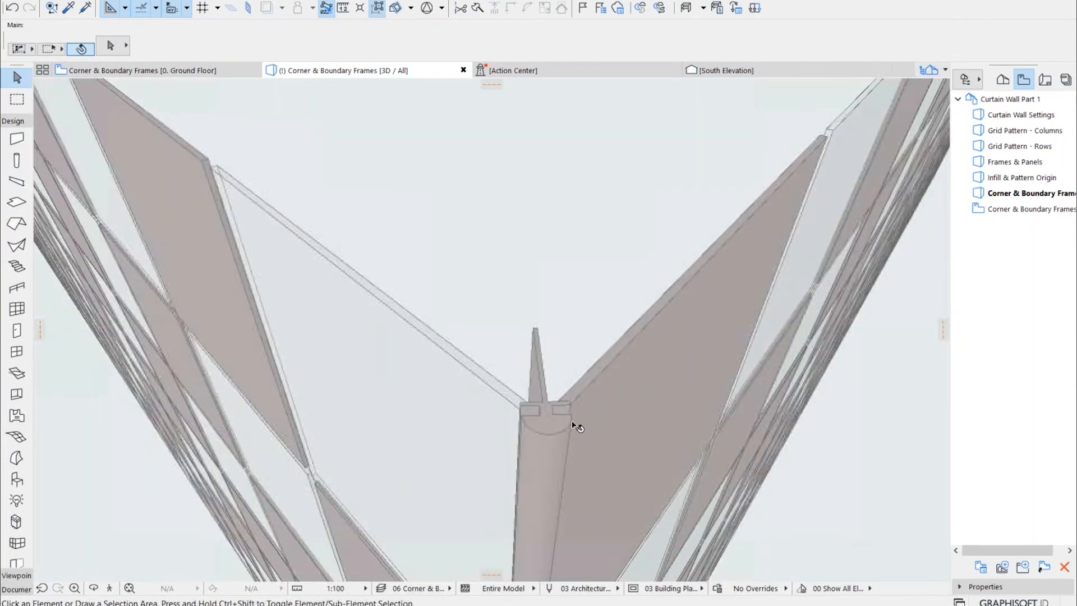
middle_drag(569, 426, 478, 455)
Set the curtain wall's Corner Frame class type to Diagonal Frame with Cap 25 in the frame settings
click(479, 455)
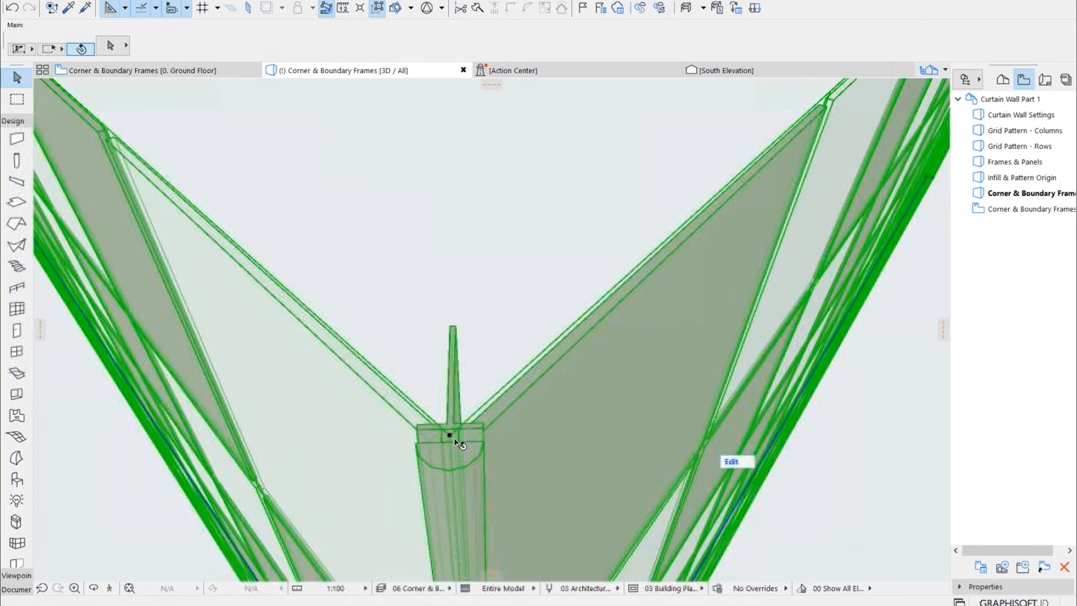
key(ctrl+t)
click(609, 39)
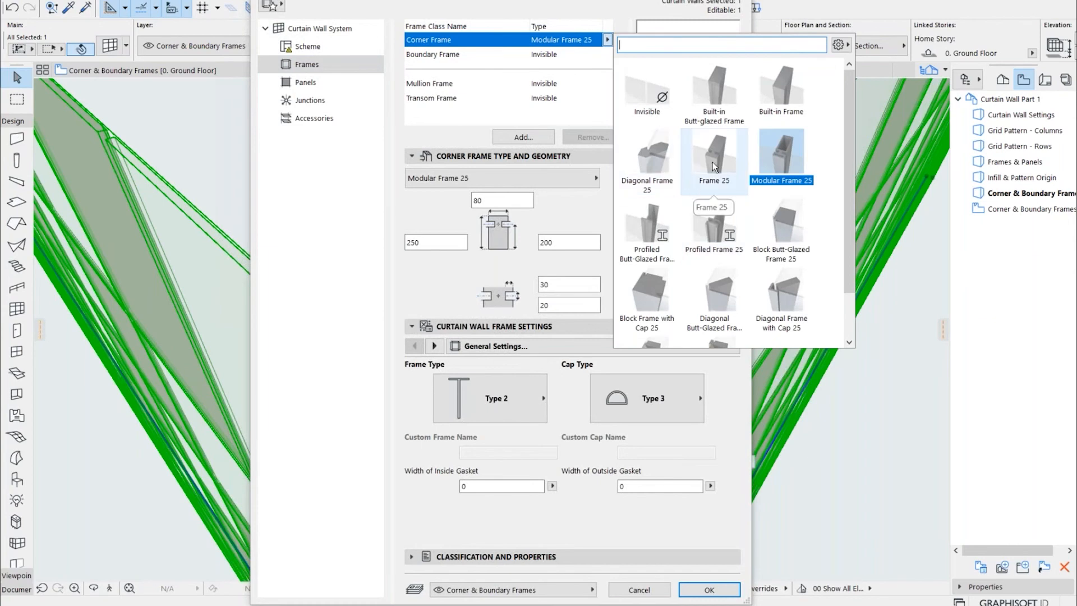
scroll(662, 196, down, 1)
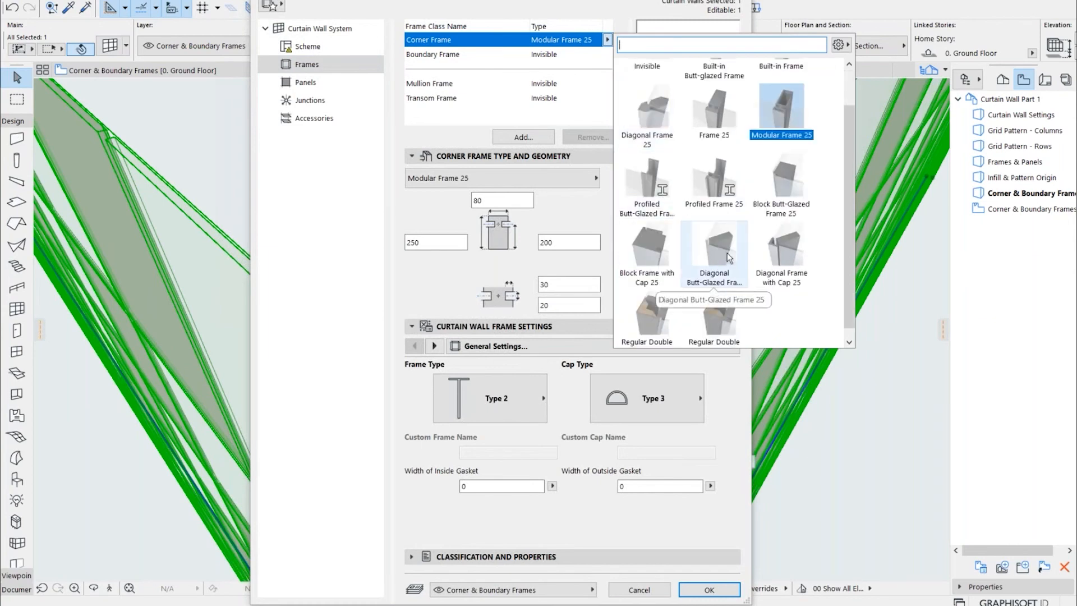
click(776, 249)
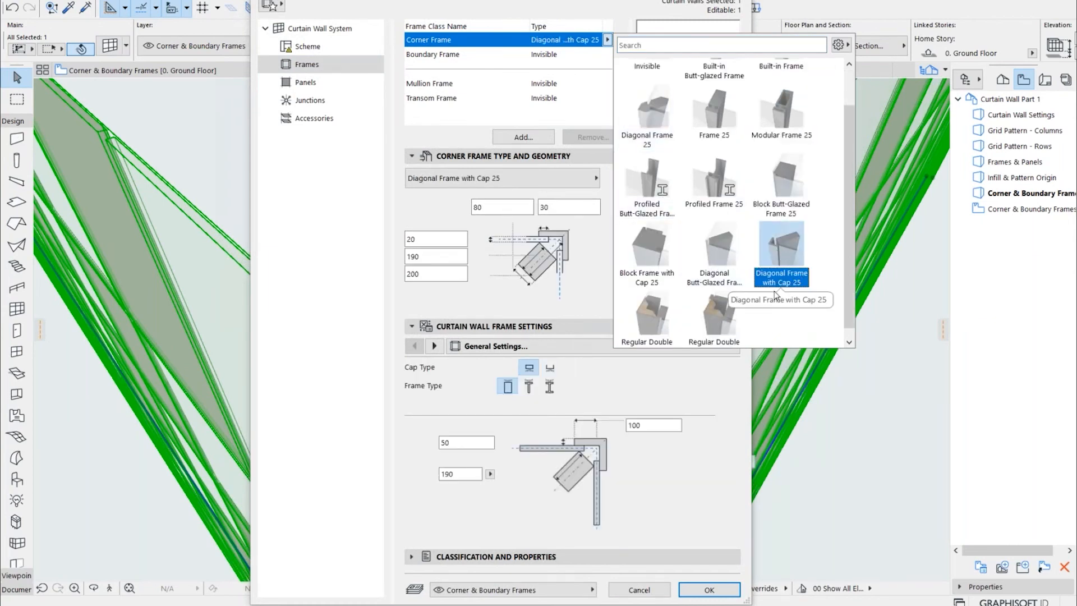
click(631, 474)
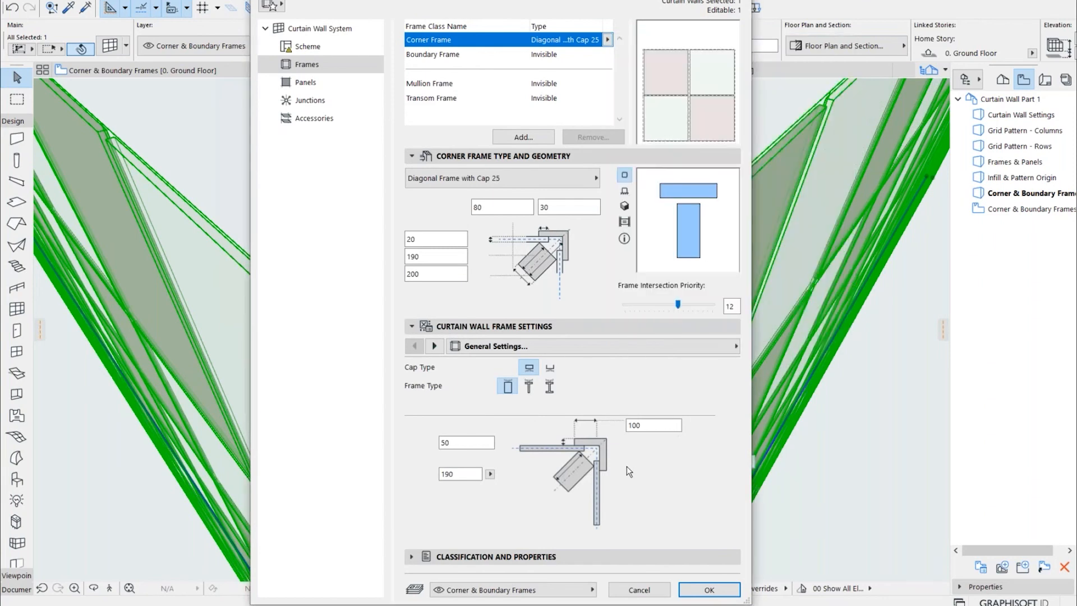
Give the diagonal corner frame the I-shaped frame type and the U-shaped cap type, and apply the settings
click(545, 394)
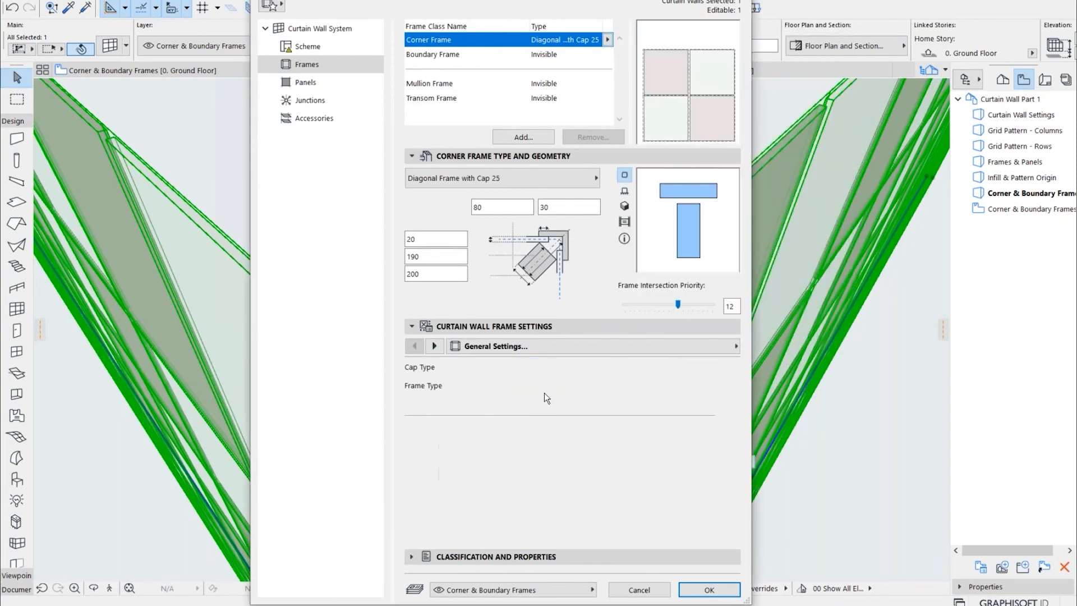
click(550, 368)
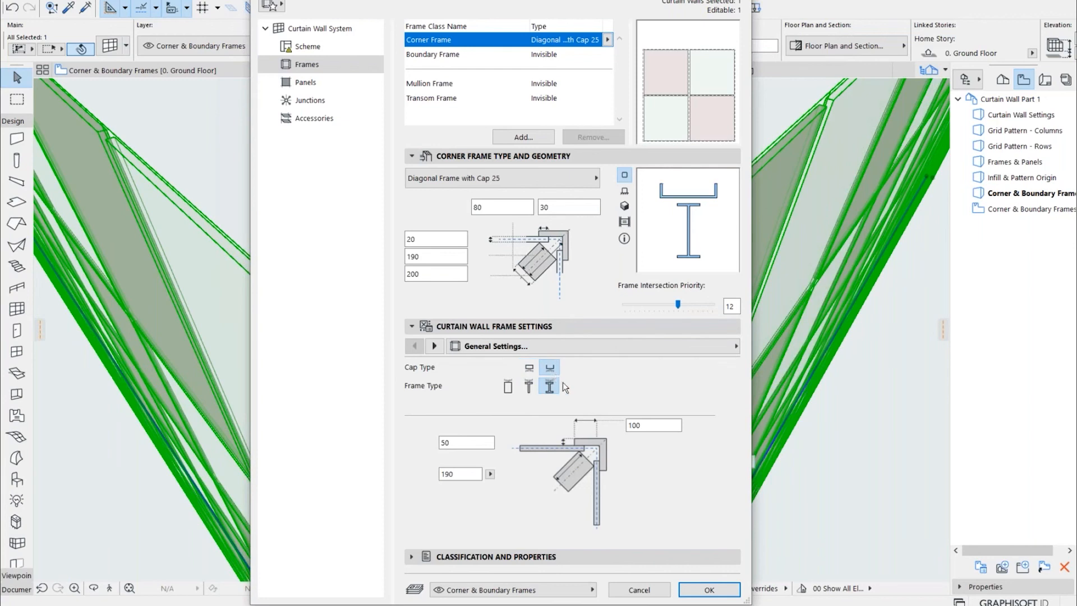
click(707, 592)
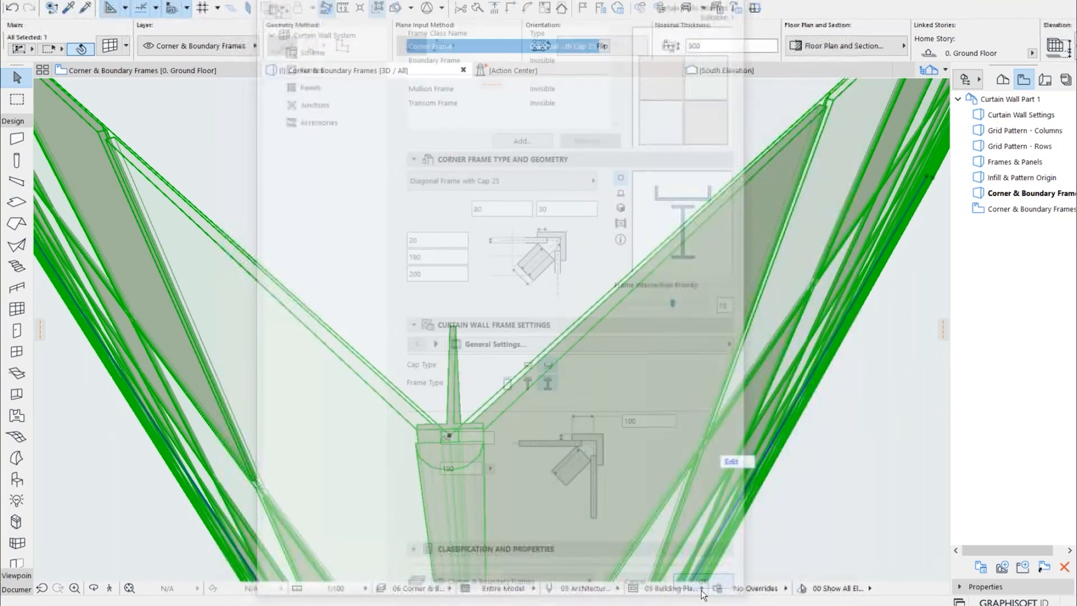
click(526, 289)
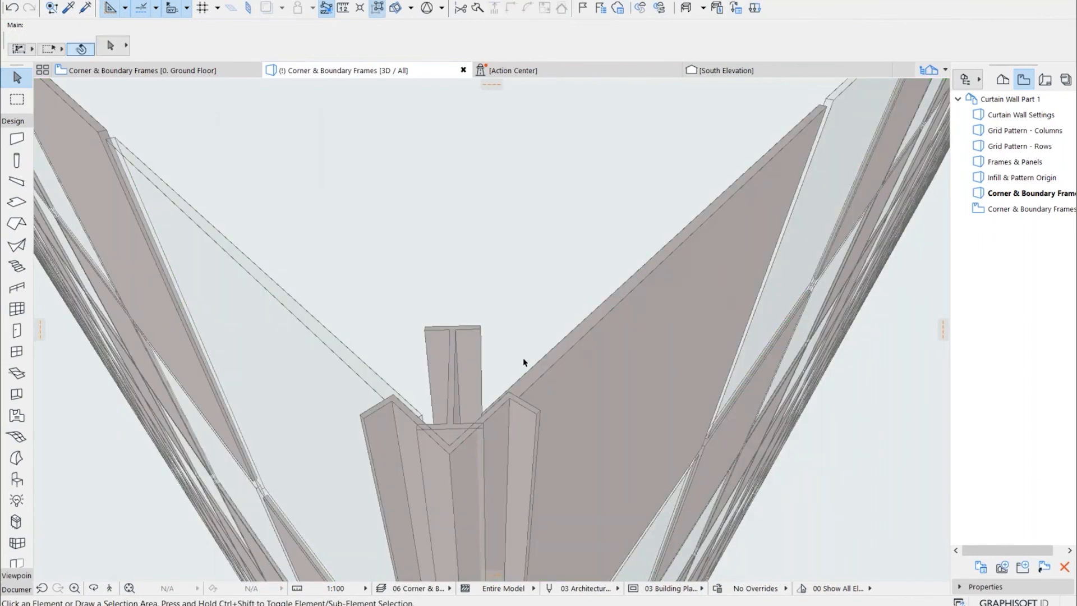
scroll(525, 358, down, 5)
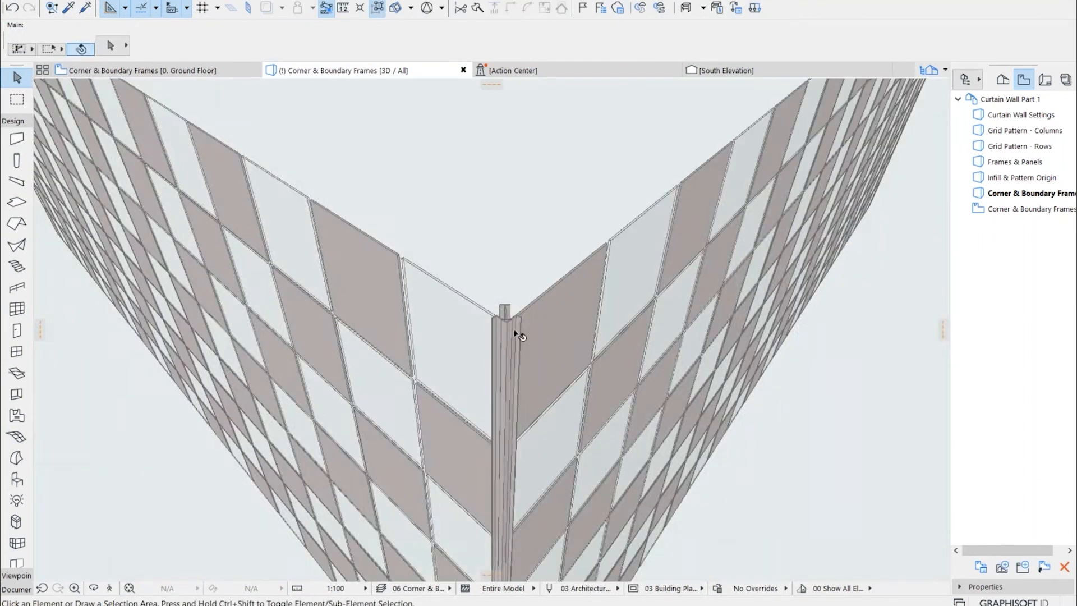
scroll(515, 331, up, 5)
middle_drag(516, 315, 517, 328)
Return the diagonal corner frame to the rectangular cap and rectangular frame types in the curtain wall settings
click(484, 365)
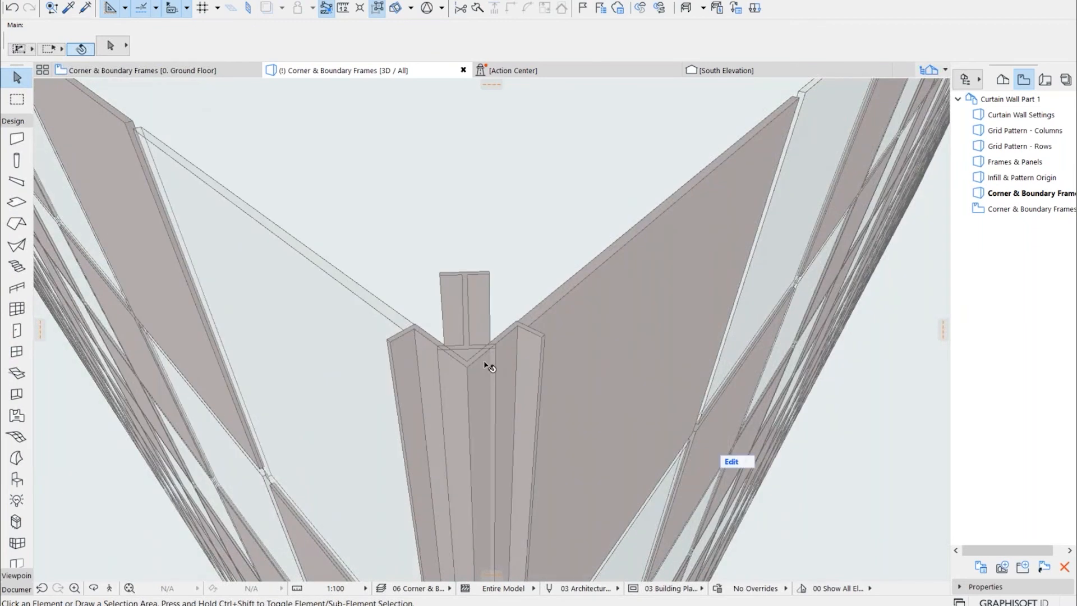
key(ctrl+t)
click(529, 368)
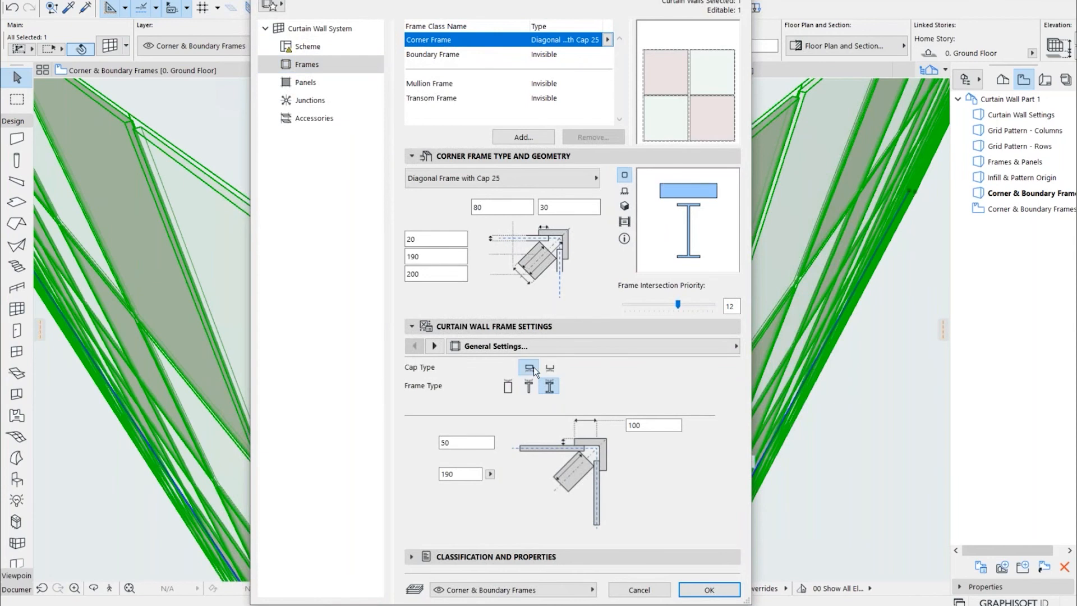
click(508, 386)
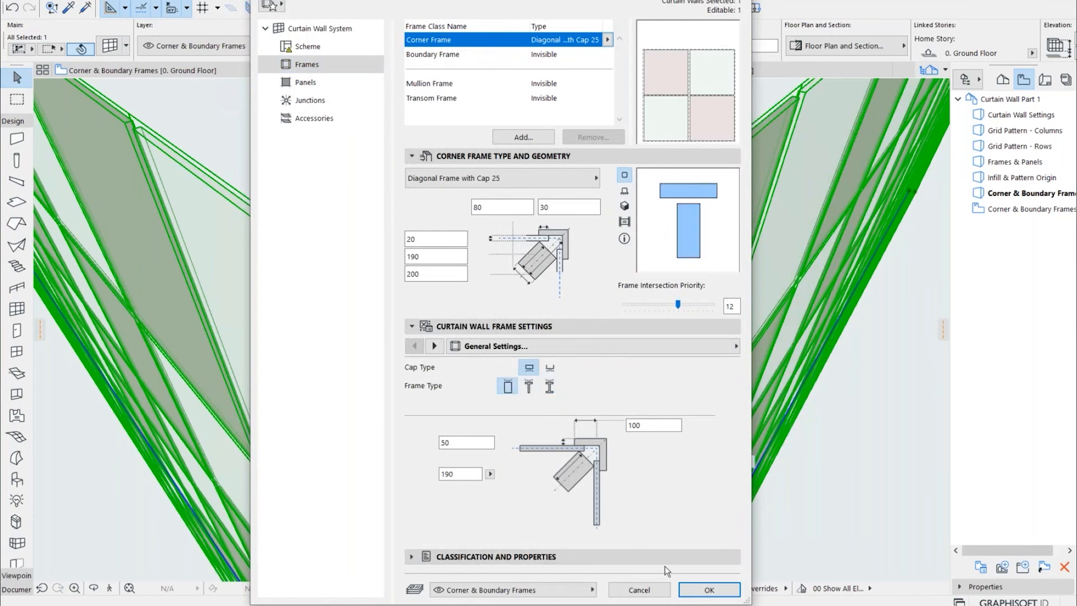
click(690, 591)
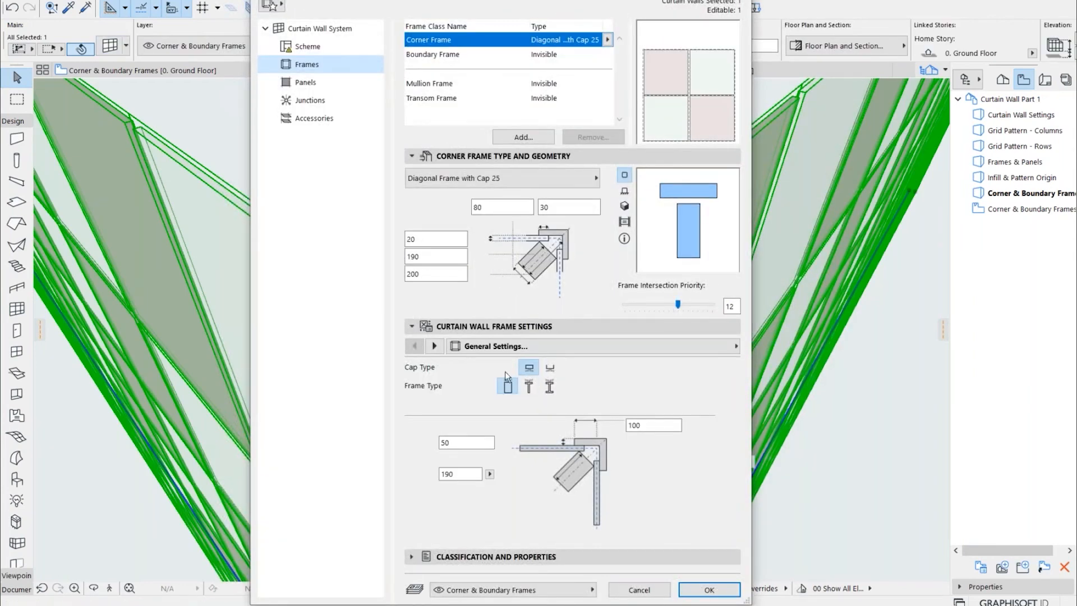
Change the corner frame type to Regular Double Frame with Cap 25
click(434, 346)
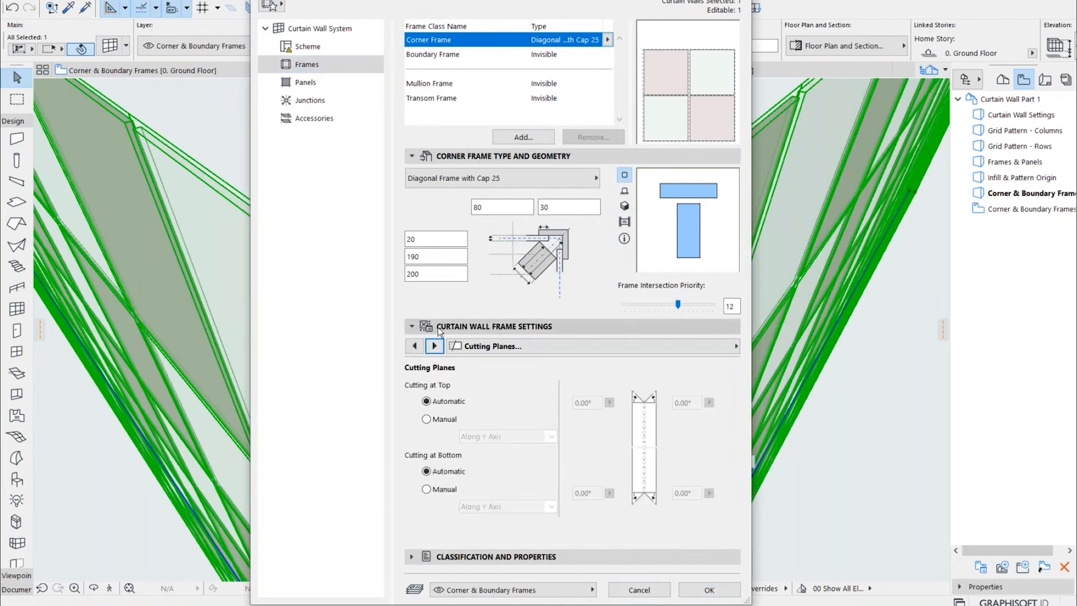
click(414, 346)
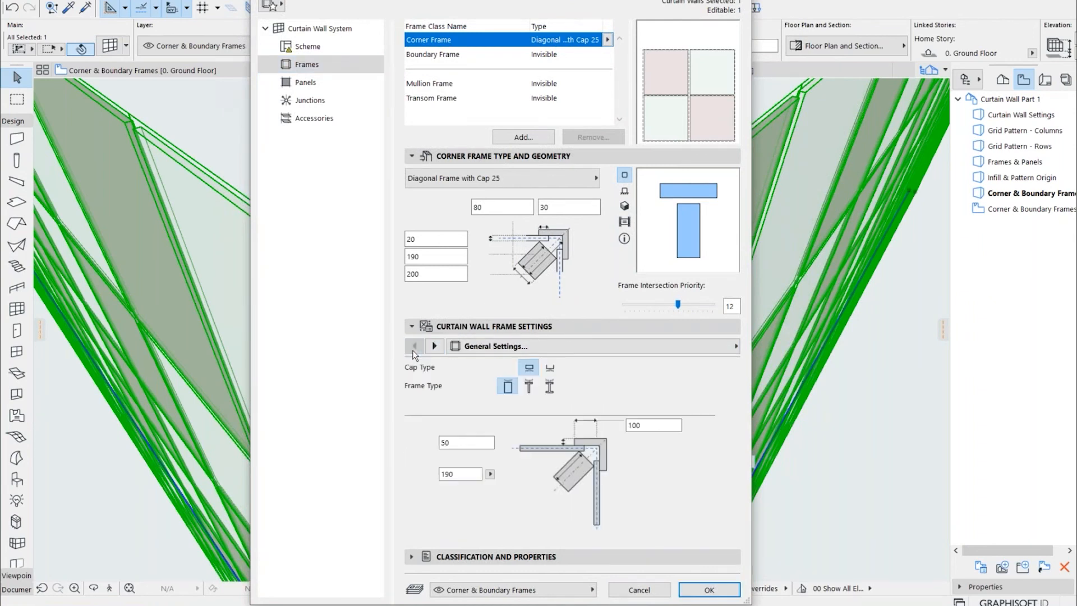
click(500, 180)
scroll(701, 381, down, 1)
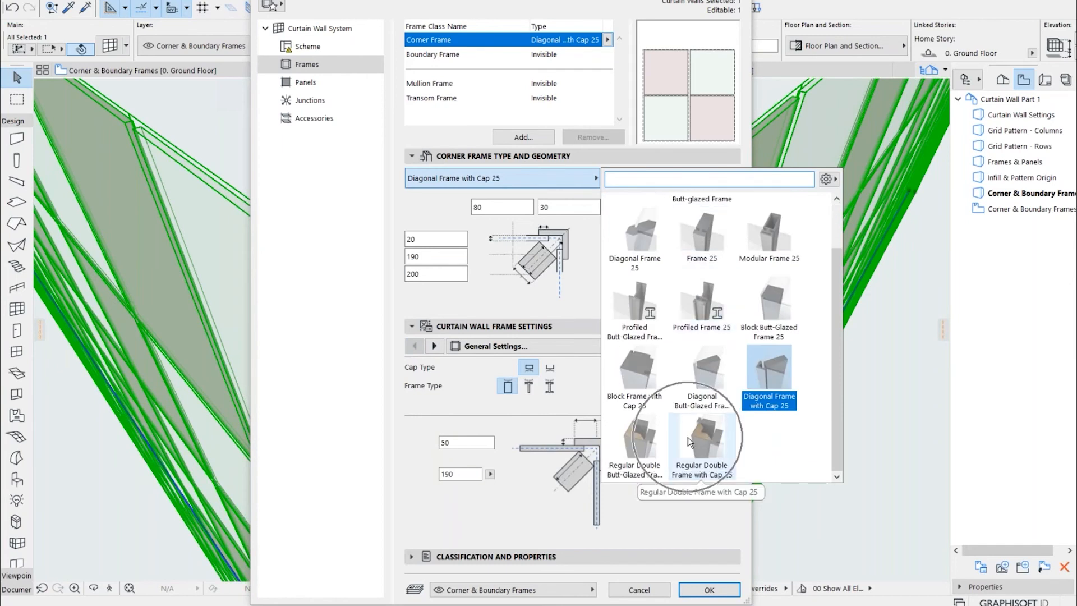
click(688, 436)
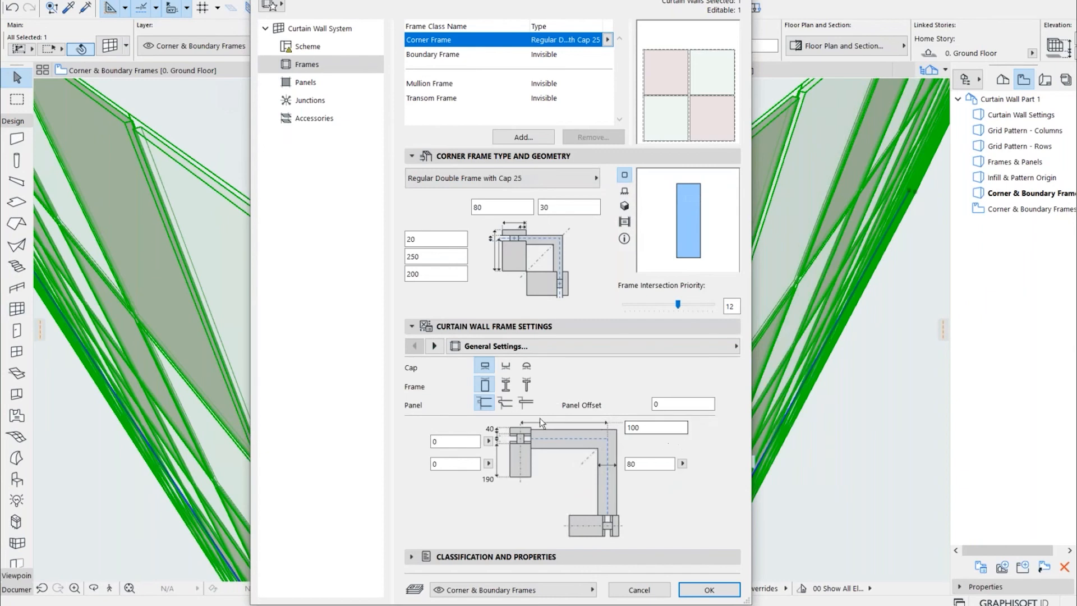
Choose the second panel type for the double corner frame, apply it and check the corner in 3D
click(510, 404)
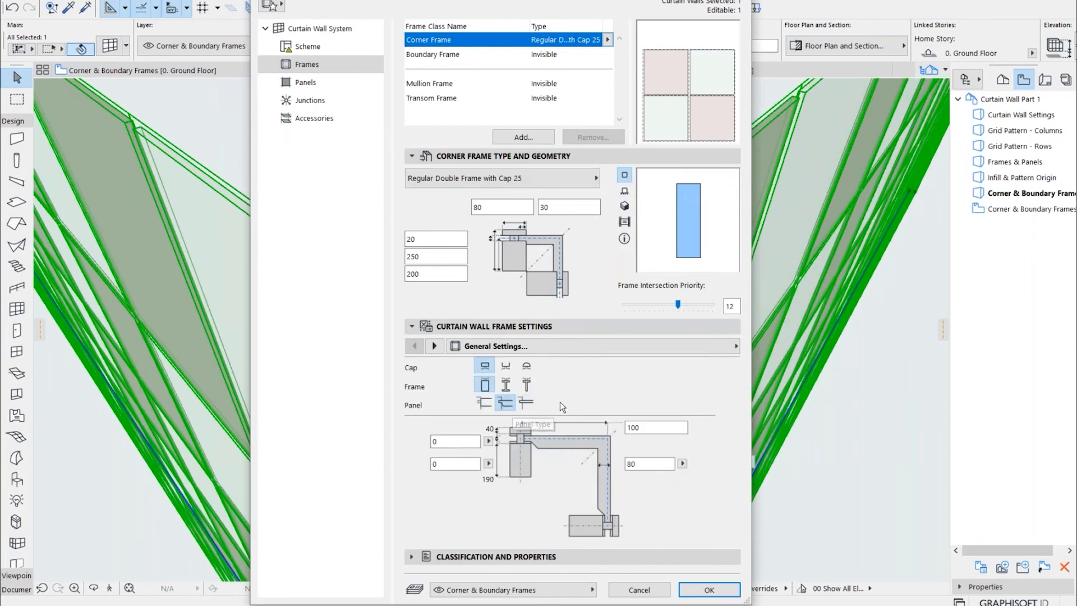
click(710, 589)
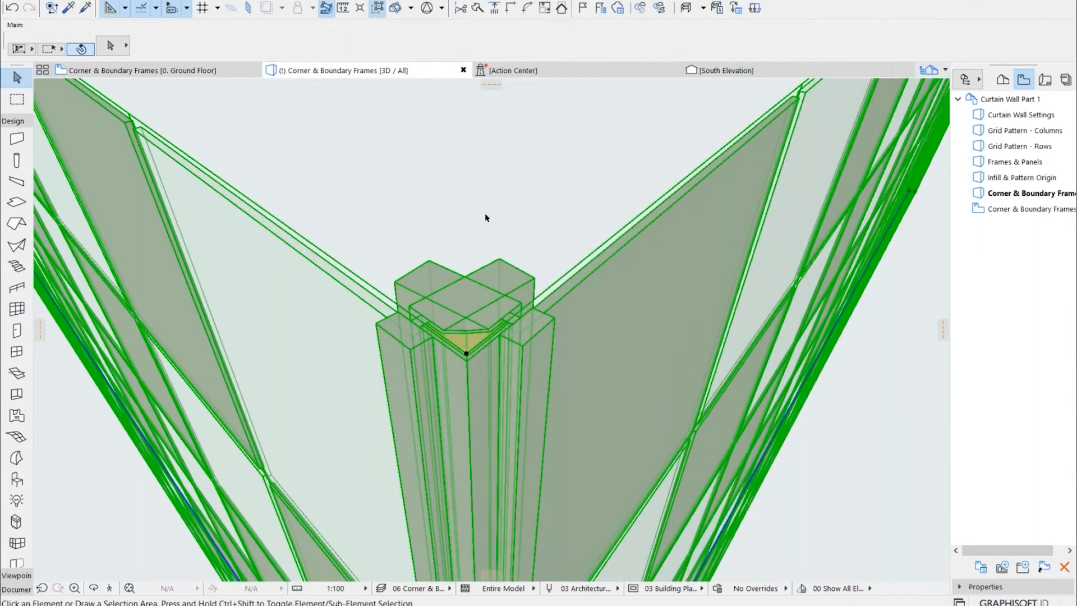
click(485, 218)
shift+middle_drag(575, 397, 575, 342)
scroll(581, 264, down, 8)
shift+middle_drag(581, 264, 591, 300)
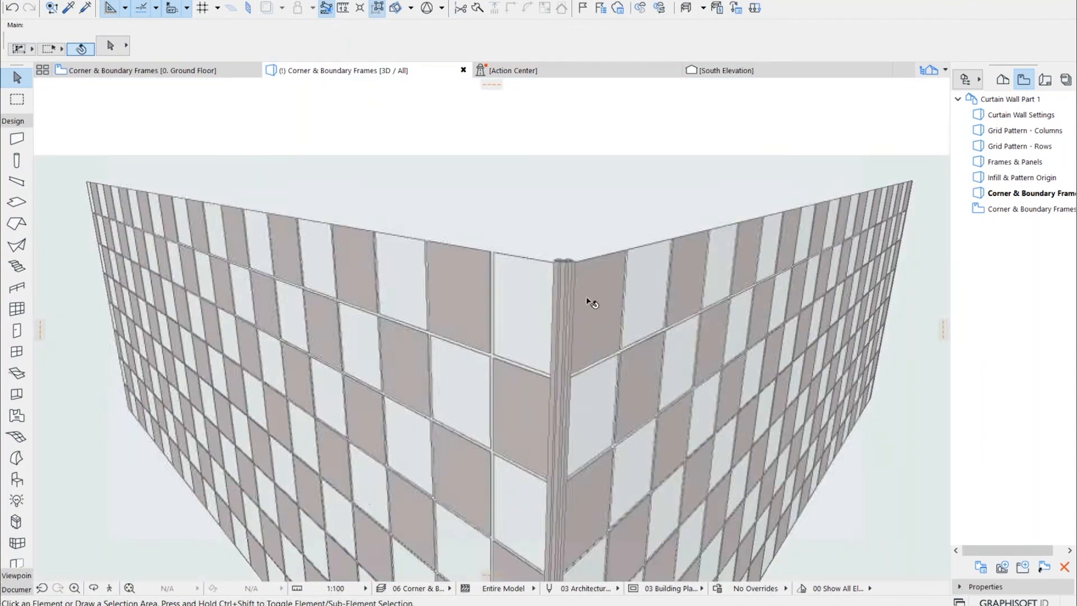
scroll(583, 298, up, 5)
shift+middle_drag(534, 219, 514, 205)
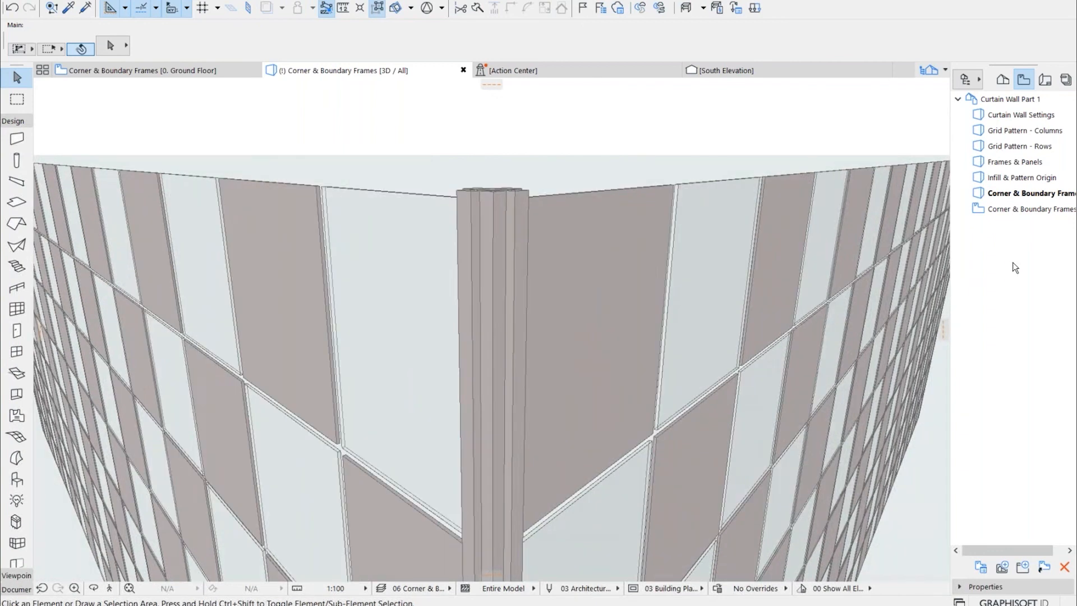
Switch to the Corner & Boundary Frames floor plan and inspect the boundary frames at the curtain wall's open ends
double_click(1021, 216)
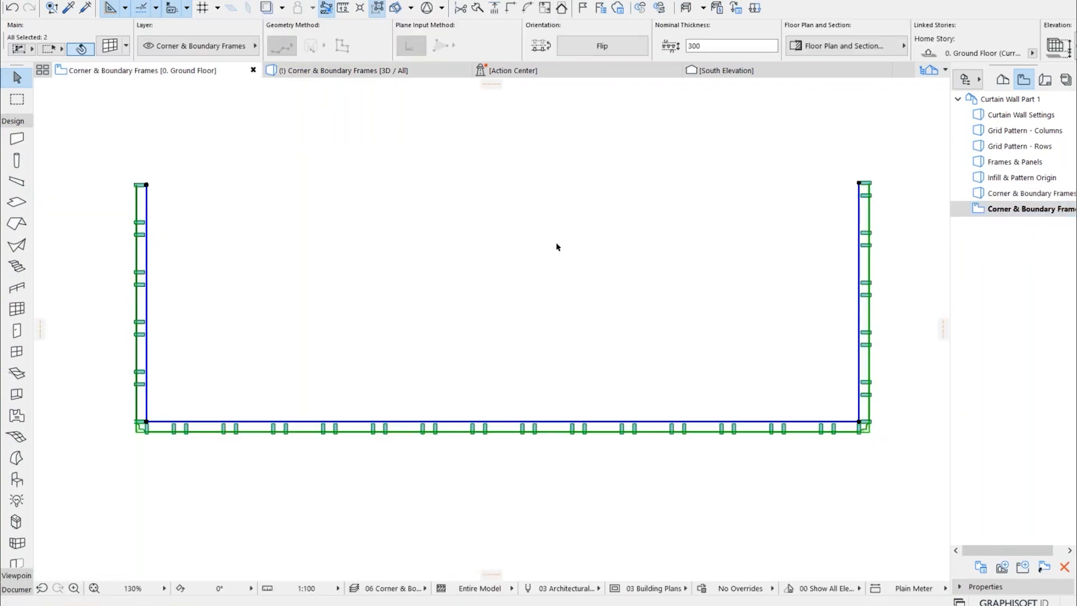
scroll(117, 186, up, 5)
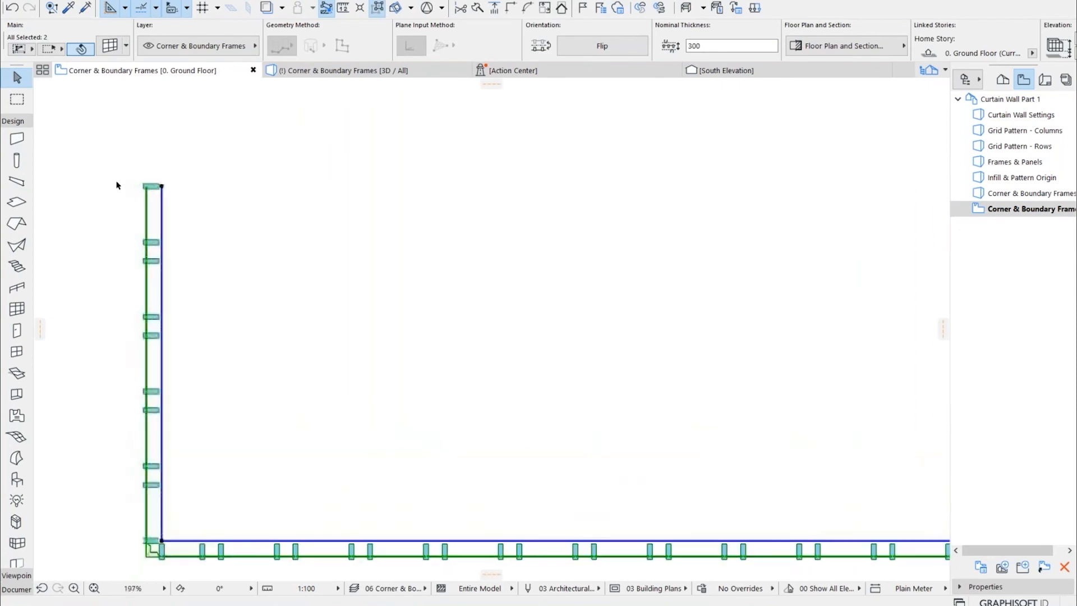
scroll(165, 192, up, 6)
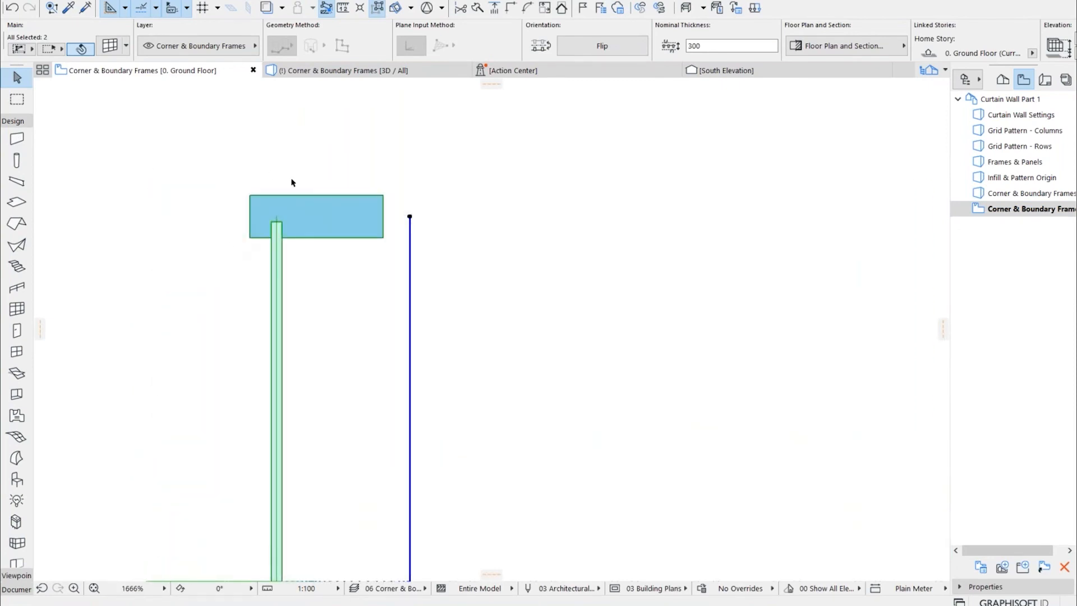
scroll(163, 232, down, 8)
scroll(645, 230, up, 4)
scroll(633, 262, up, 3)
scroll(587, 228, up, 3)
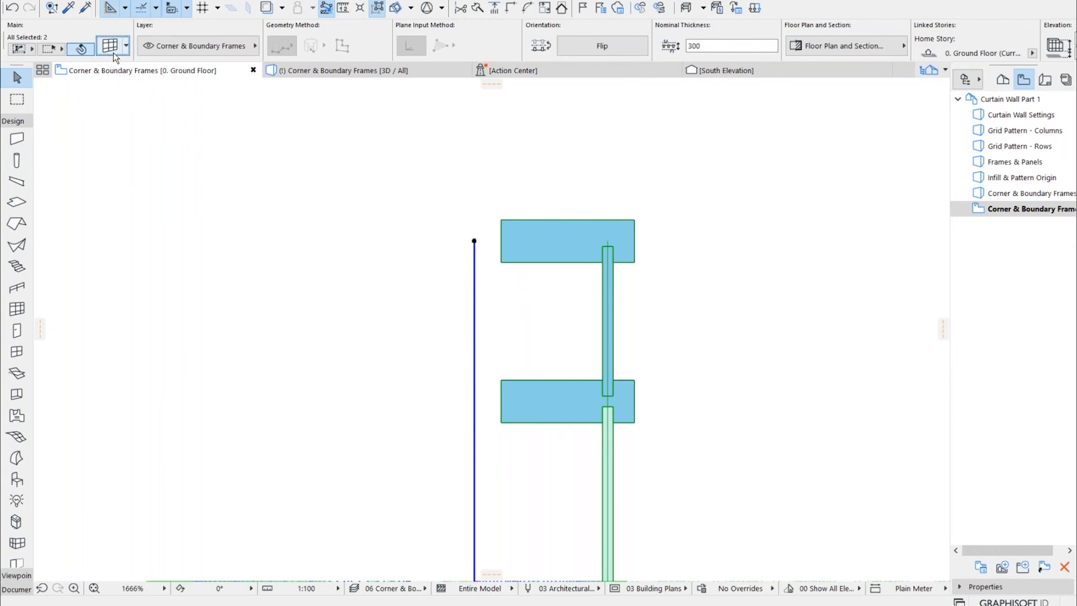
Give the Modular Frame 25 boundary frame Frame Type 2 and Cap Type 3, and apply the curtain wall settings
key(ctrl+t)
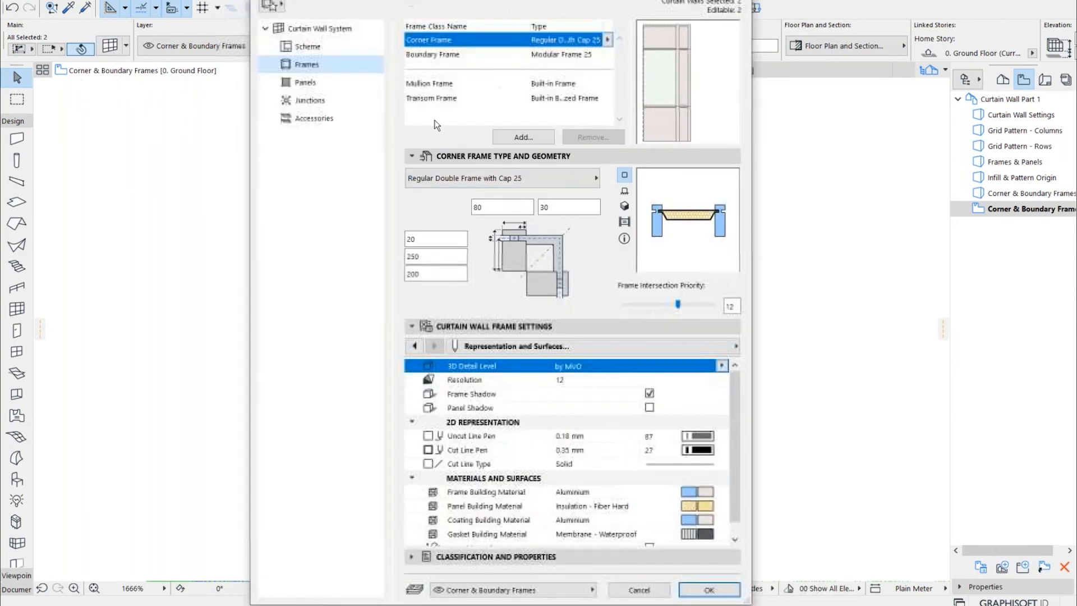
click(550, 56)
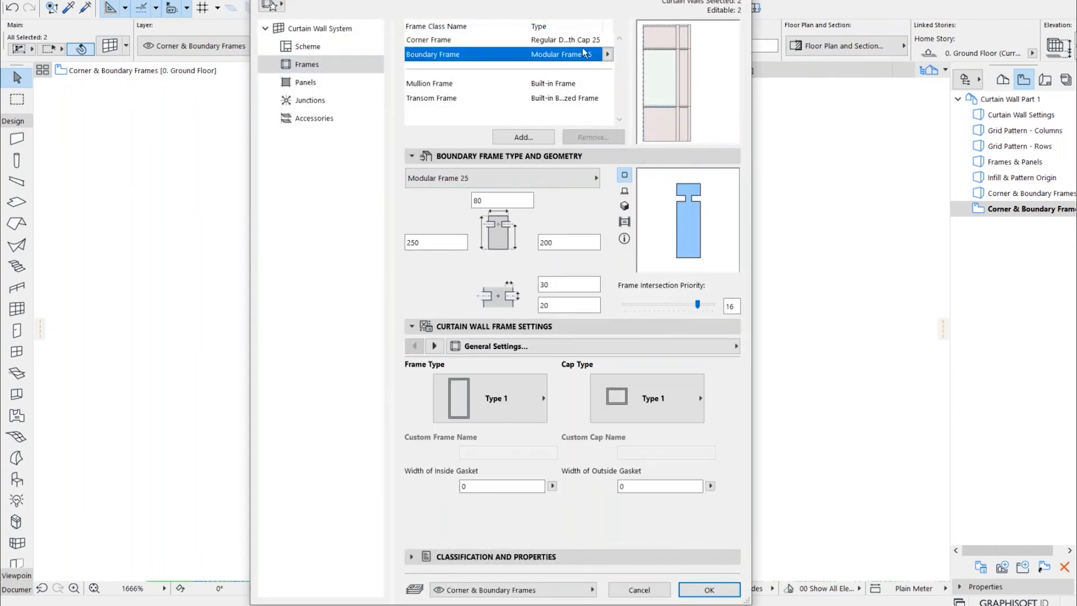
click(607, 54)
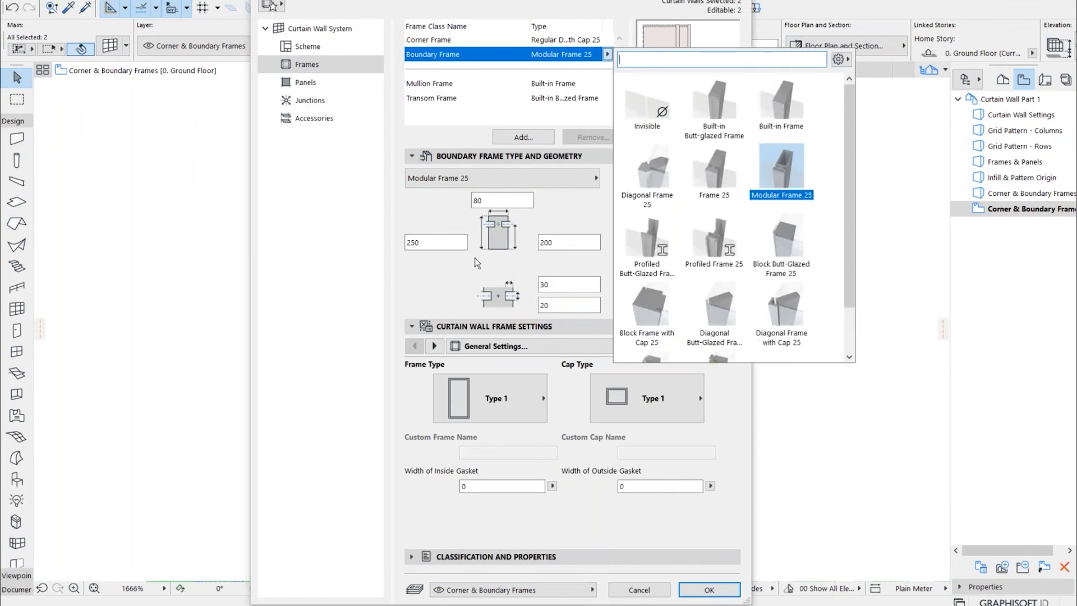
click(552, 214)
click(534, 395)
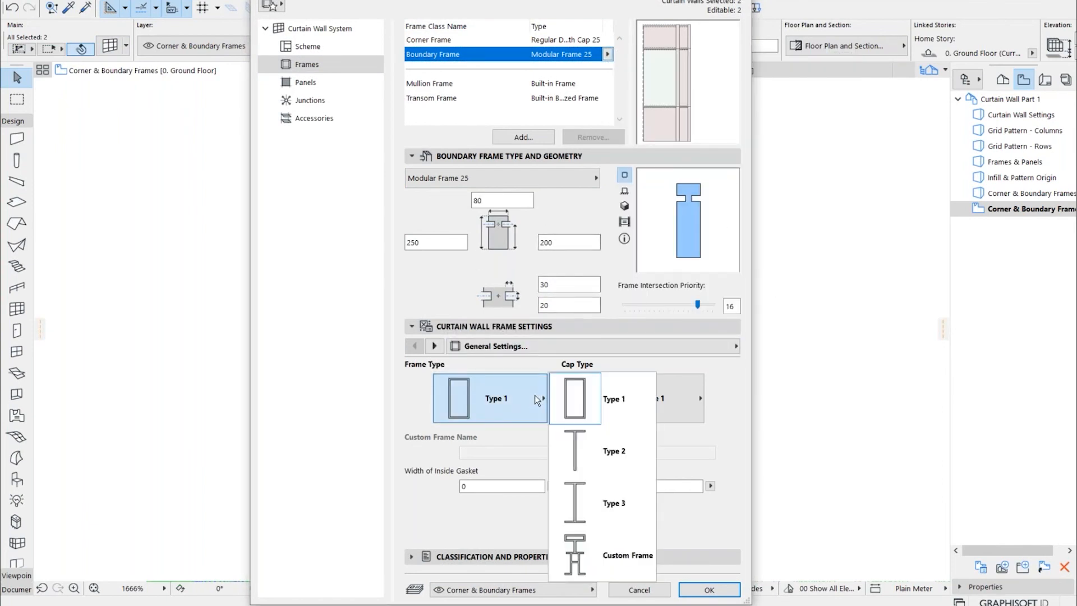
click(567, 441)
click(656, 402)
click(722, 504)
click(709, 590)
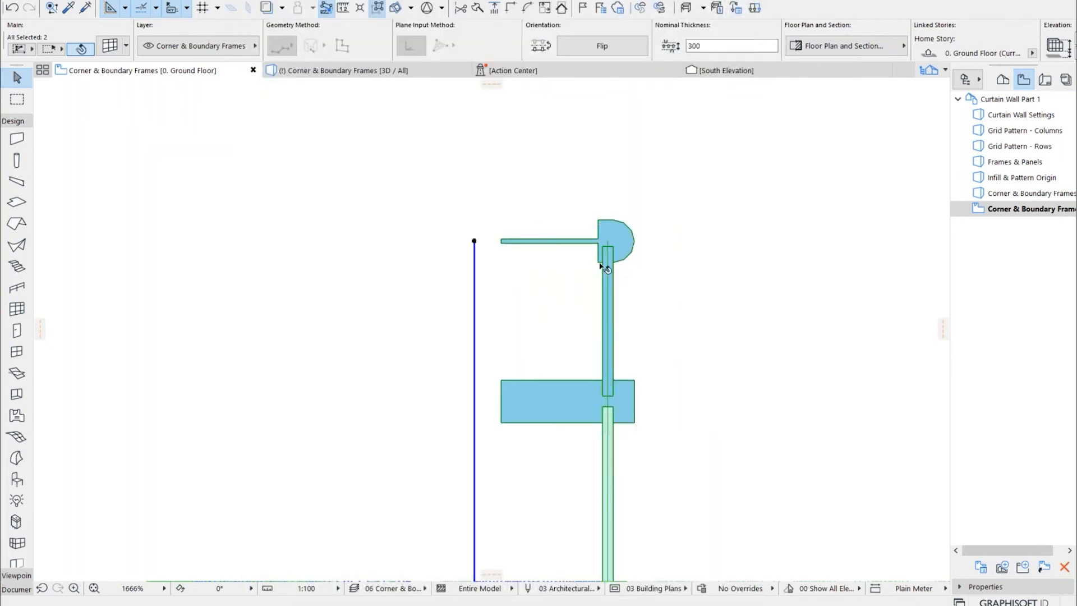
Change the boundary frame type of the curtain walls to Profiled Frame 25, apply it and check the profile at the open end
key(ctrl+t)
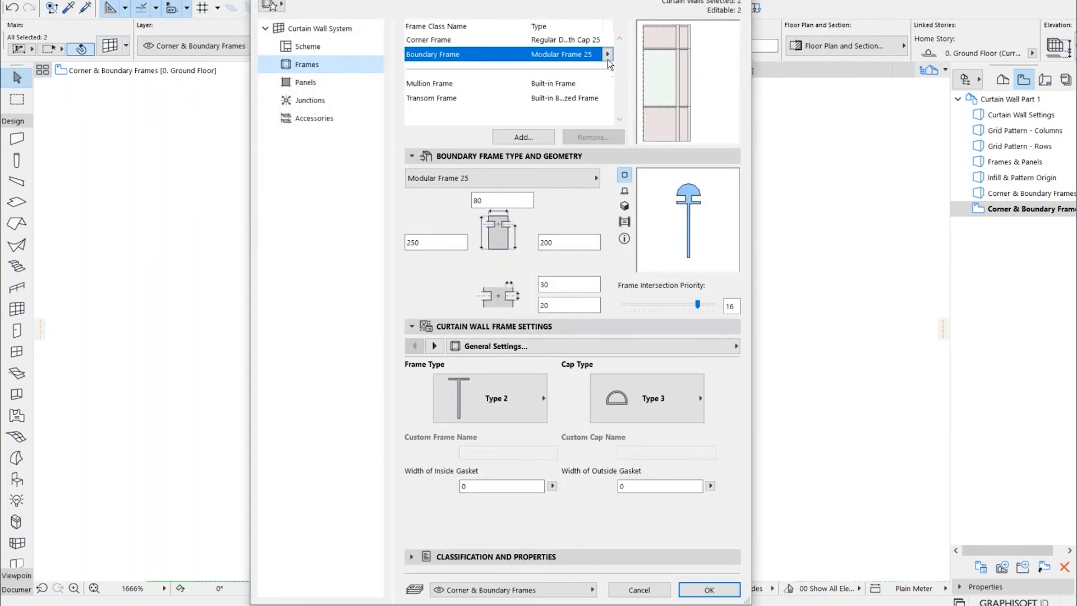
click(607, 55)
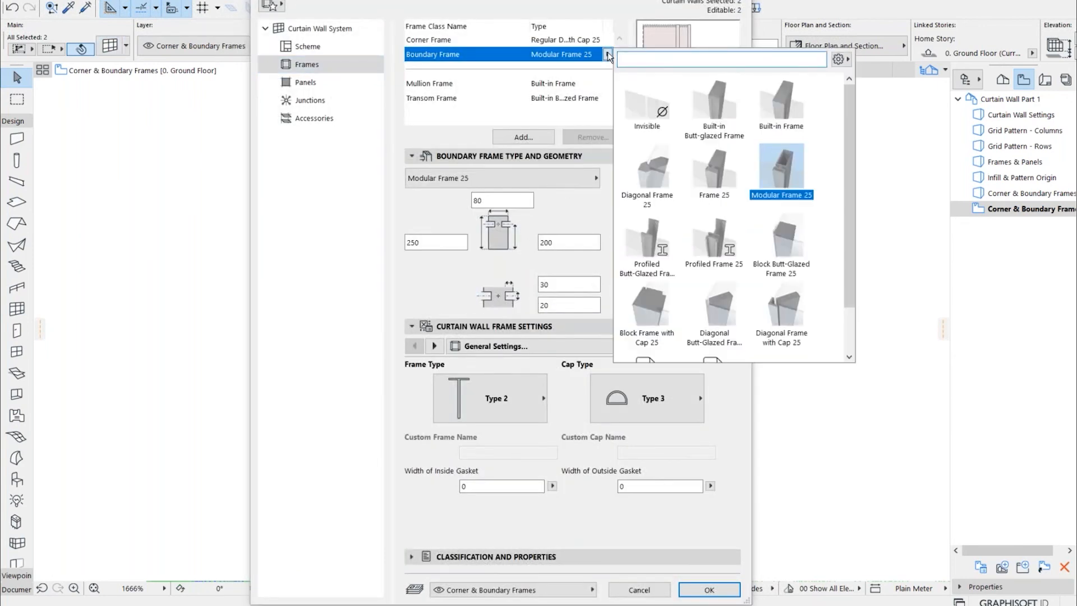
click(728, 253)
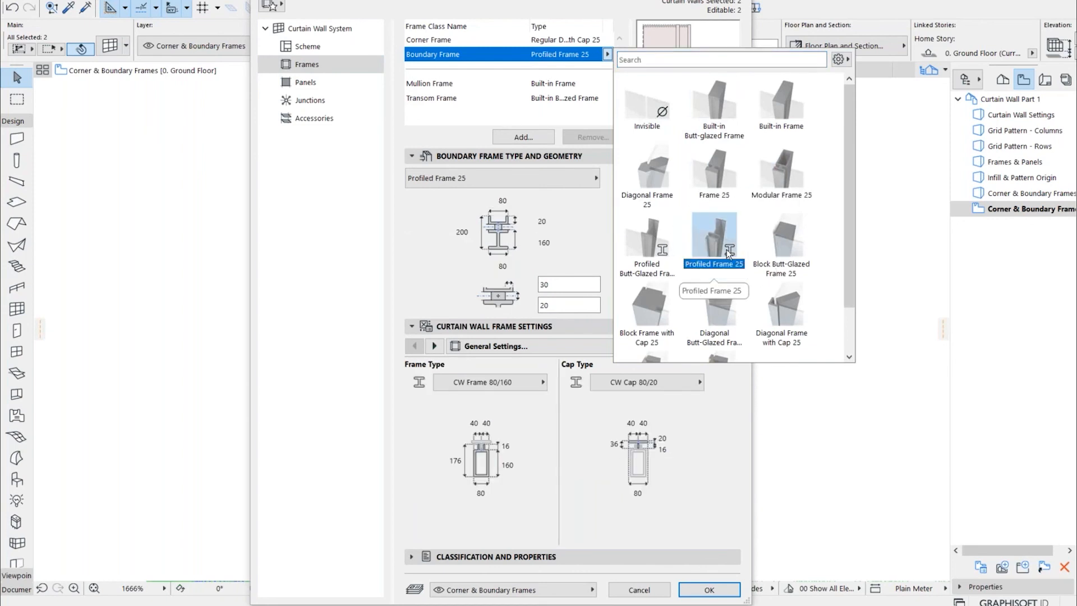
click(680, 426)
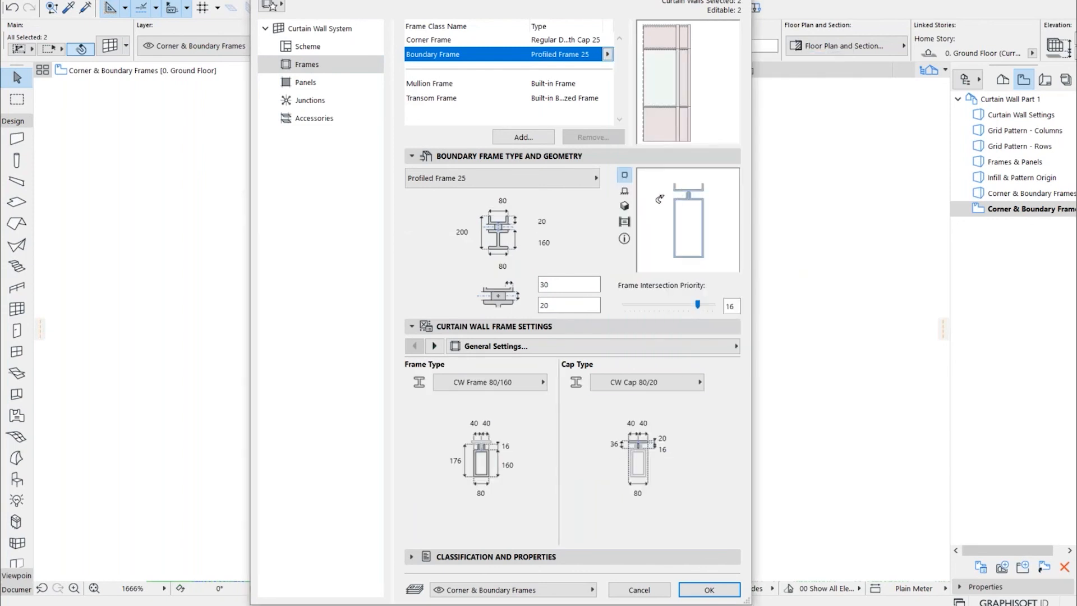
click(710, 590)
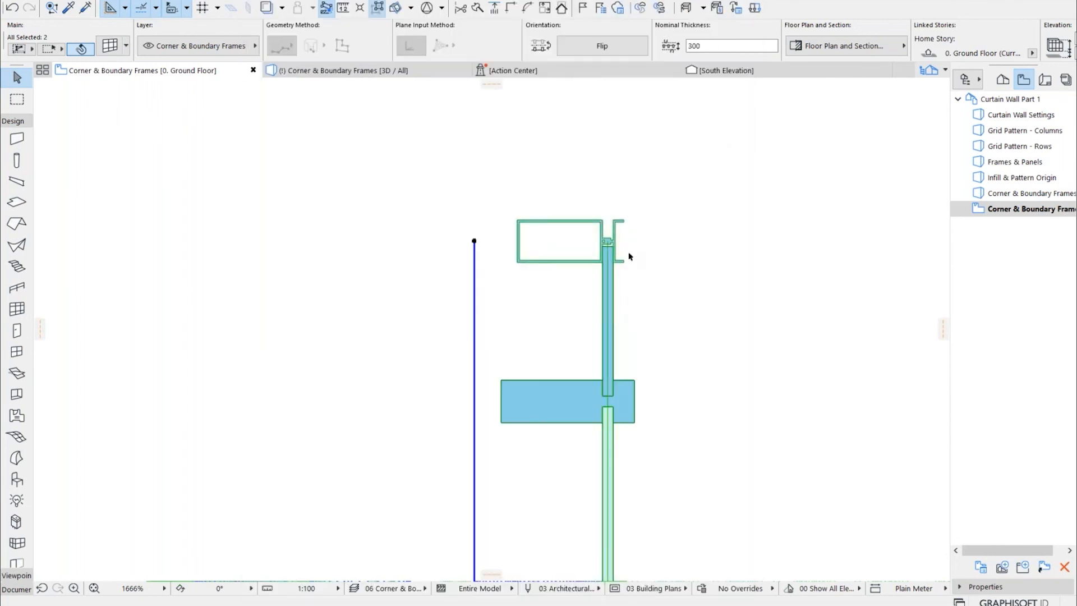
scroll(585, 232, up, 1)
scroll(585, 232, up, 1)
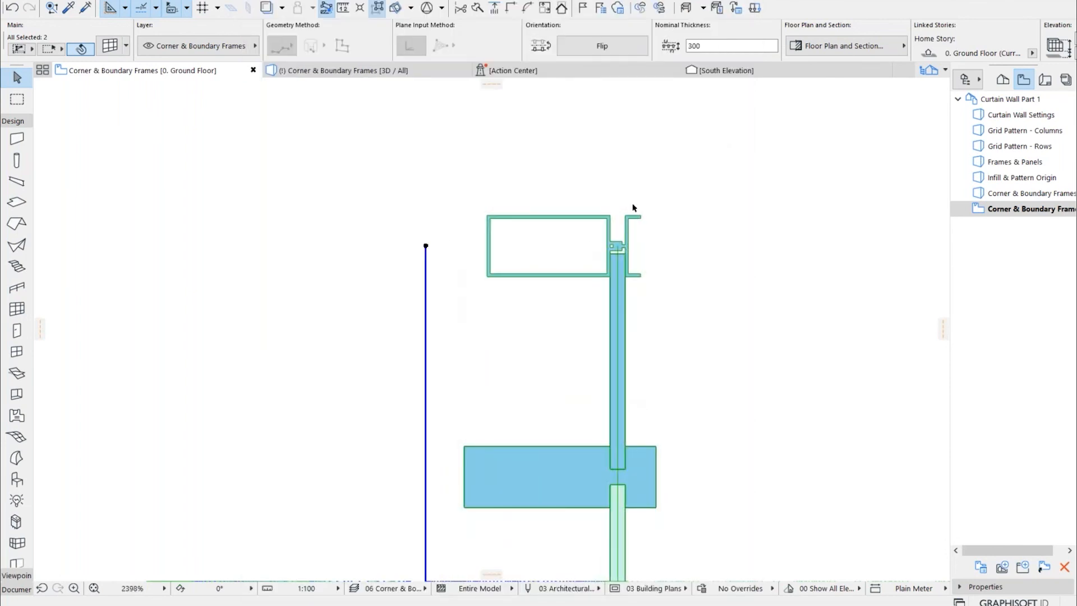
click(800, 170)
Examine which profiles can be assigned as the frame type of the Profiled Frame 25 boundary frame, keeping CW Frame 80/160
scroll(657, 235, down, 5)
scroll(662, 238, down, 10)
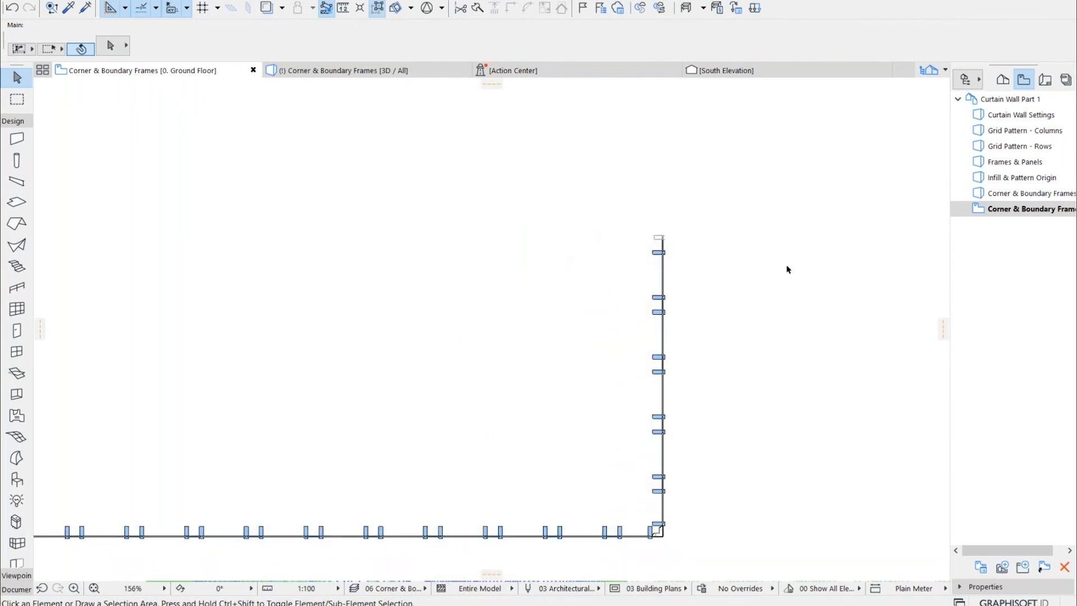
scroll(669, 224, up, 12)
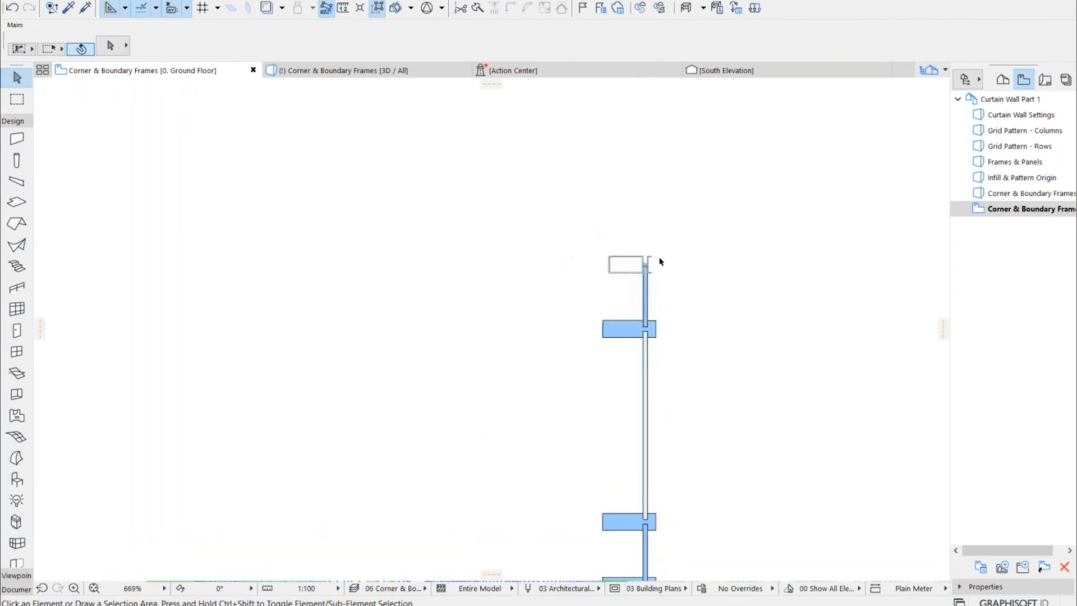
scroll(645, 268, up, 2)
click(629, 275)
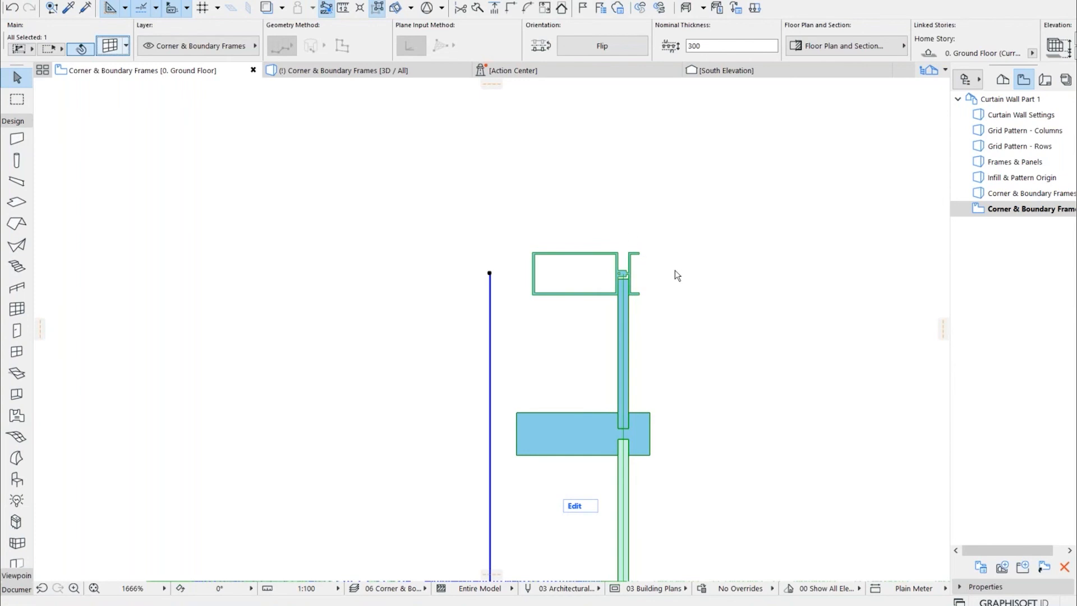
key(ctrl+t)
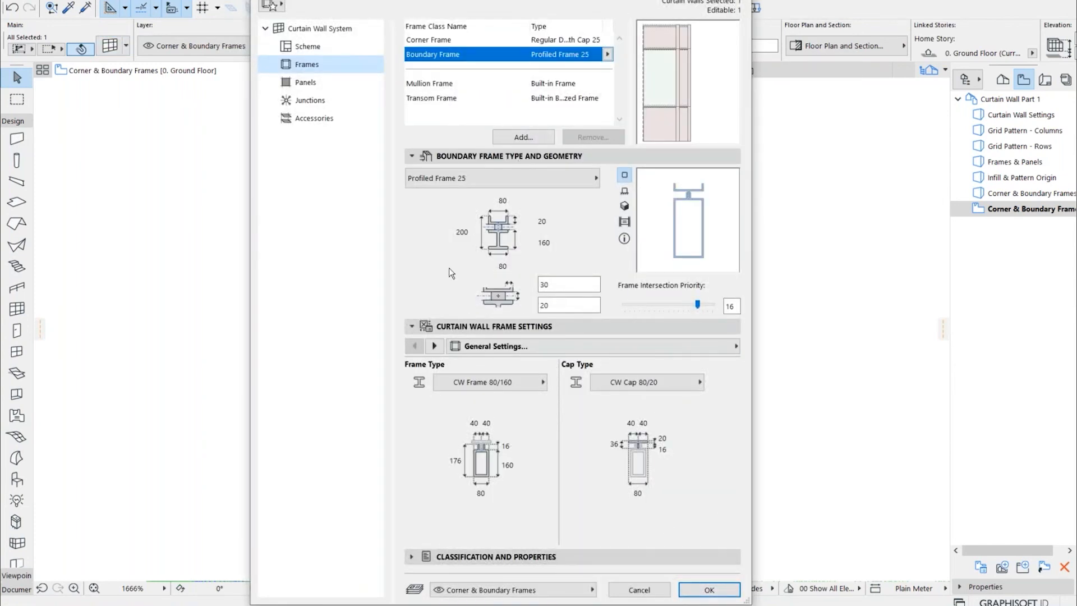
click(512, 386)
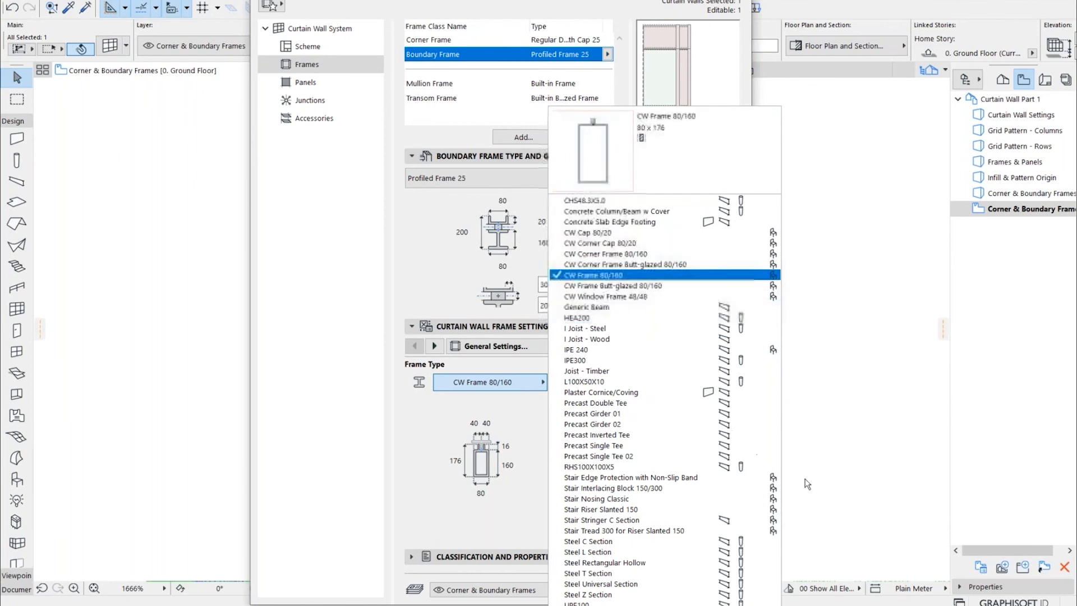
click(601, 275)
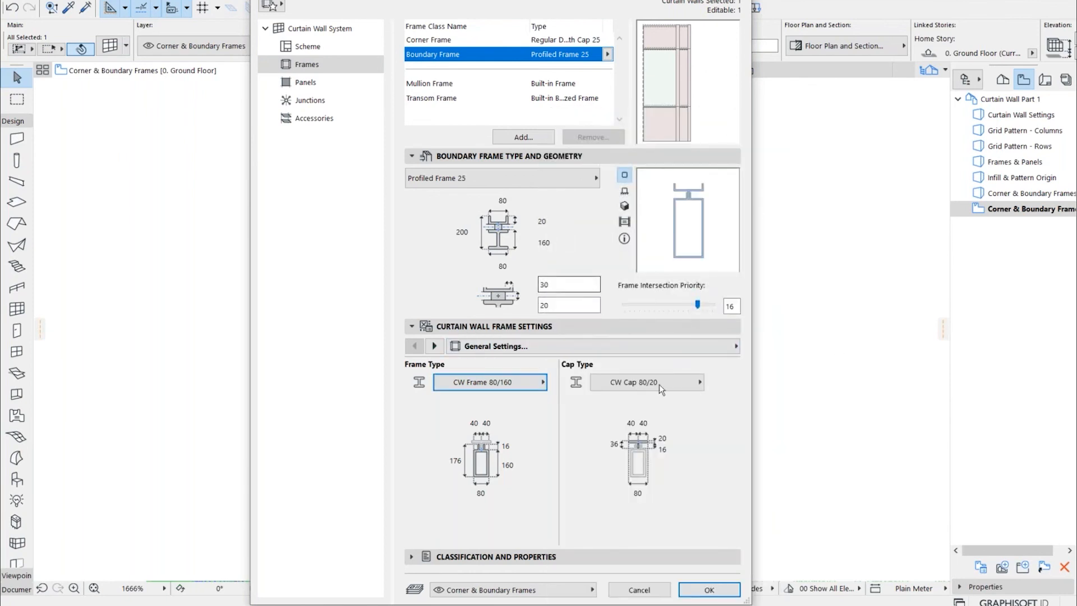
click(710, 589)
key(Escape)
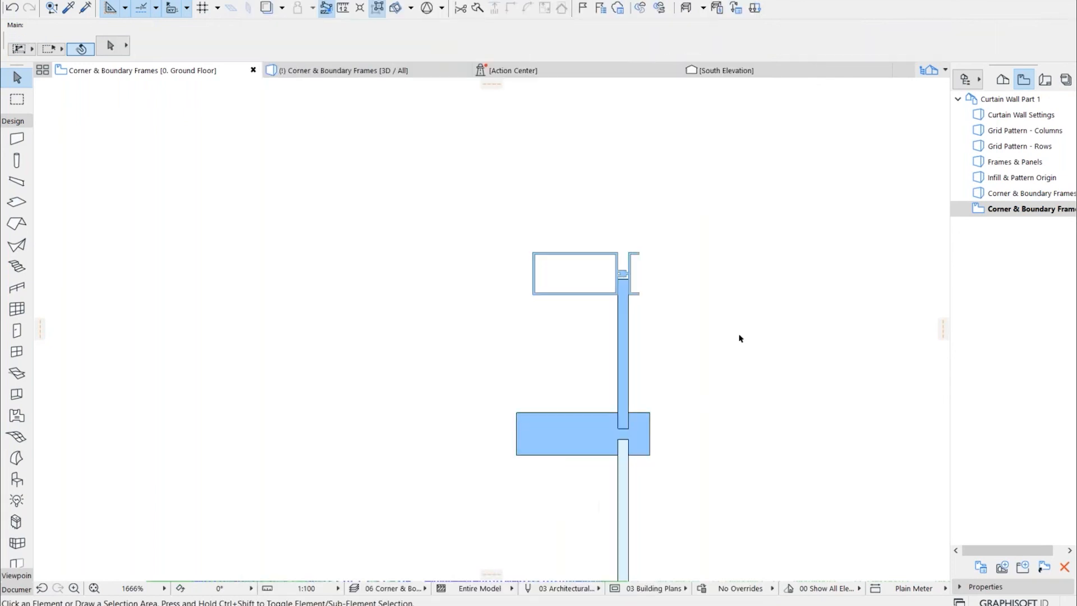
Draw a closed rectangle of walls east of the existing curtain wall and delete the rectangle's east wall
scroll(443, 256, down, 15)
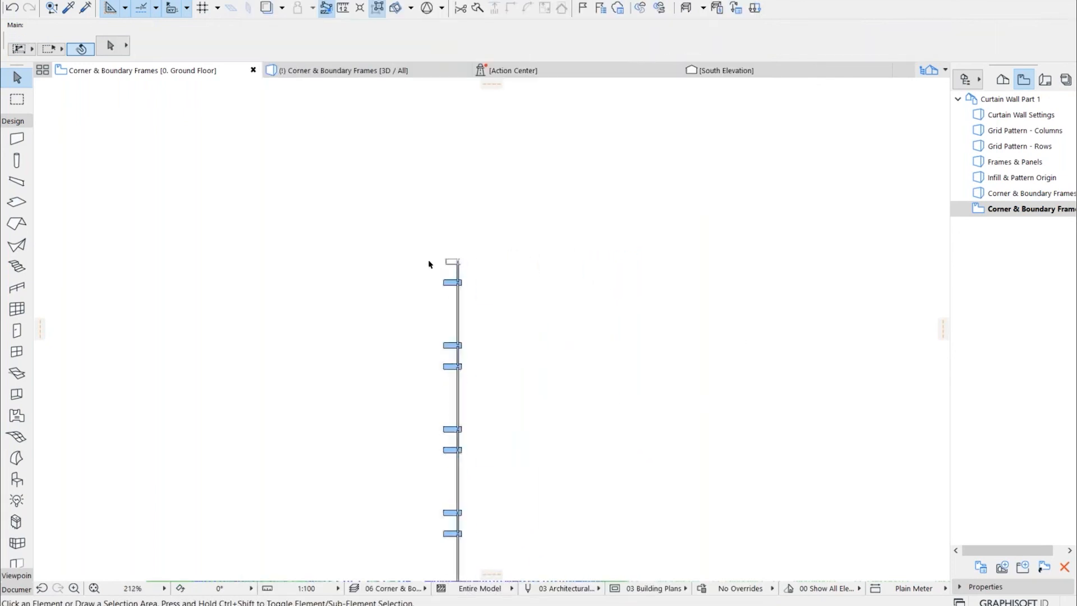
middle_drag(403, 289, 471, 331)
middle_drag(573, 318, 433, 300)
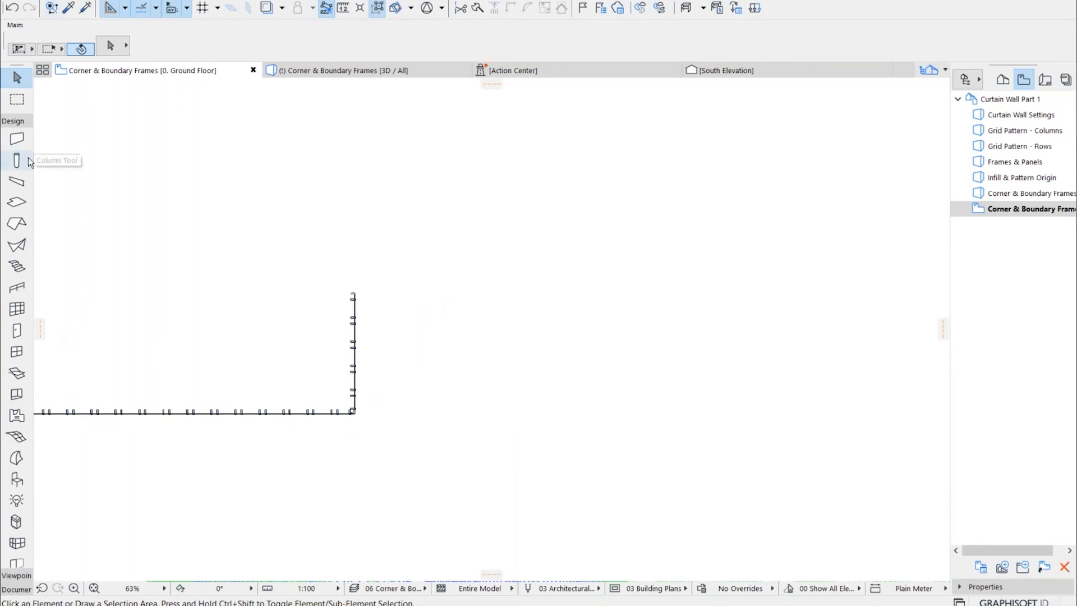
click(17, 139)
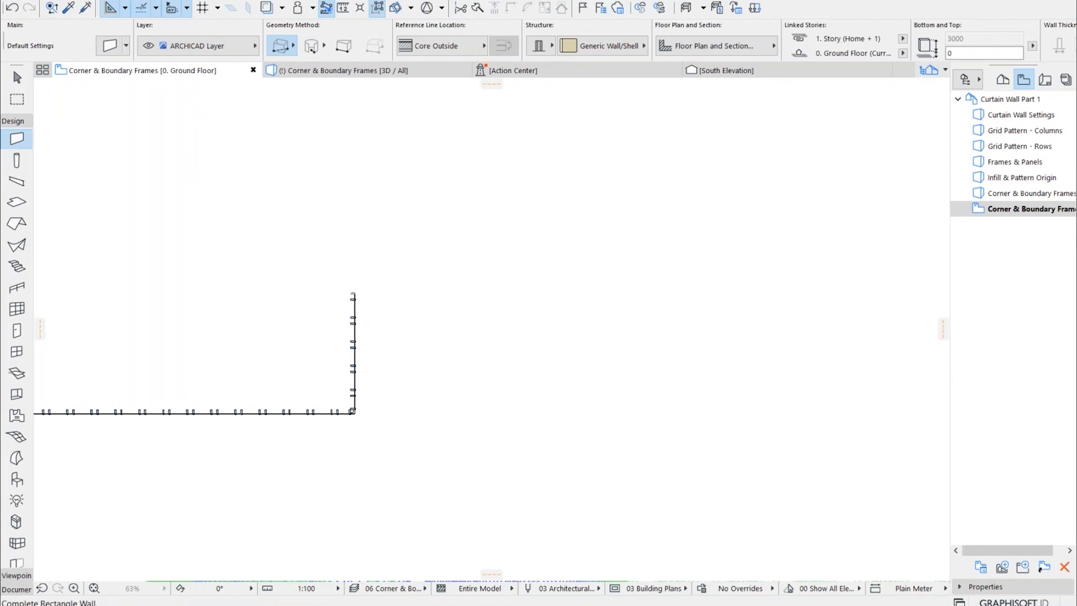
click(767, 191)
click(538, 397)
key(Escape)
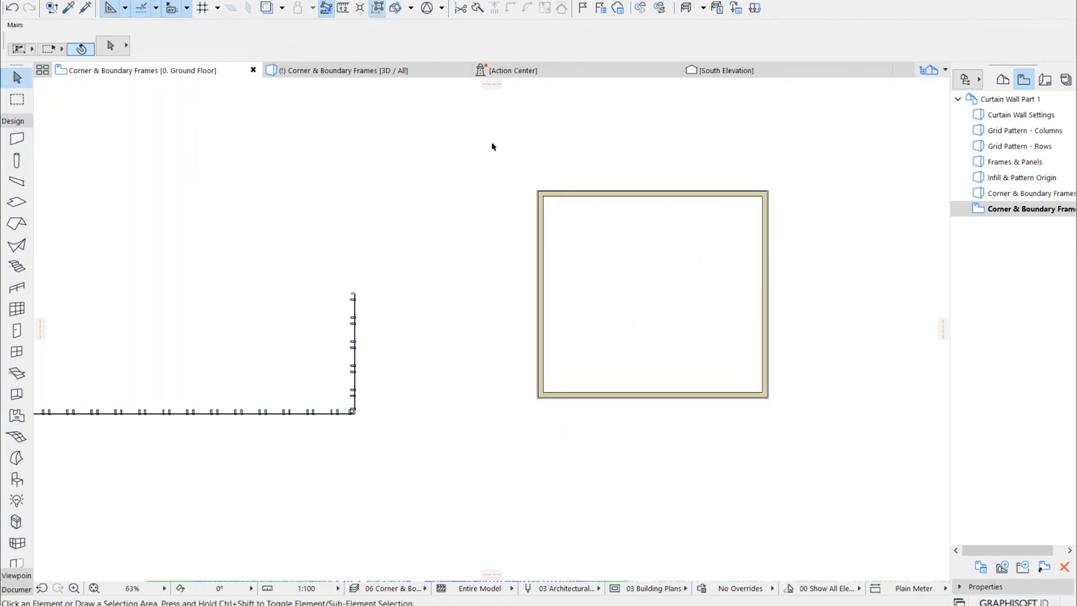
click(766, 239)
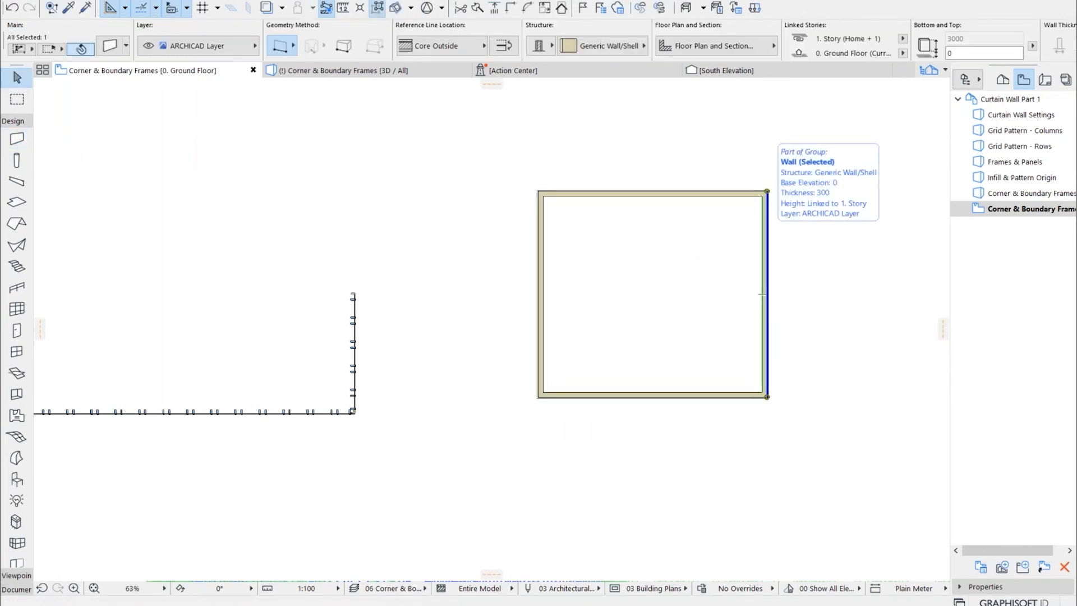
key(Delete)
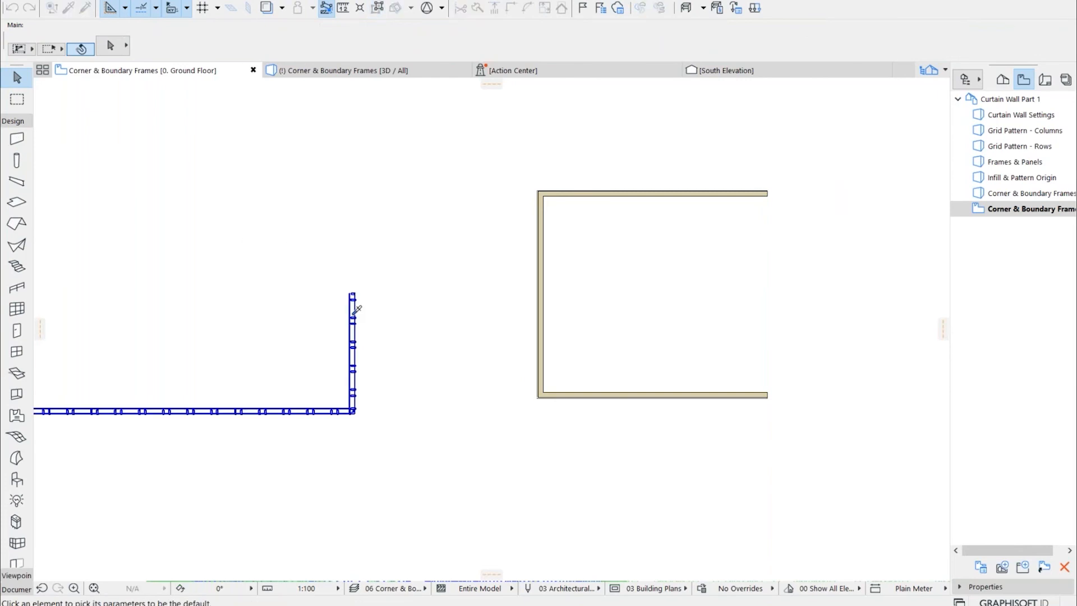
click(68, 7)
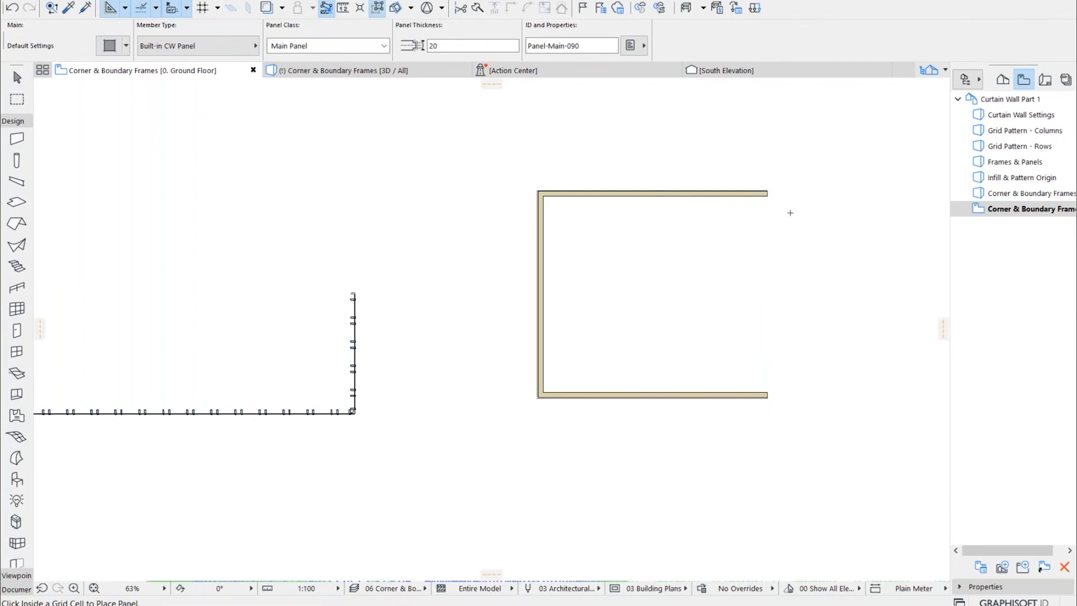
scroll(808, 257, up, 2)
middle_drag(810, 258, 760, 273)
key(Escape)
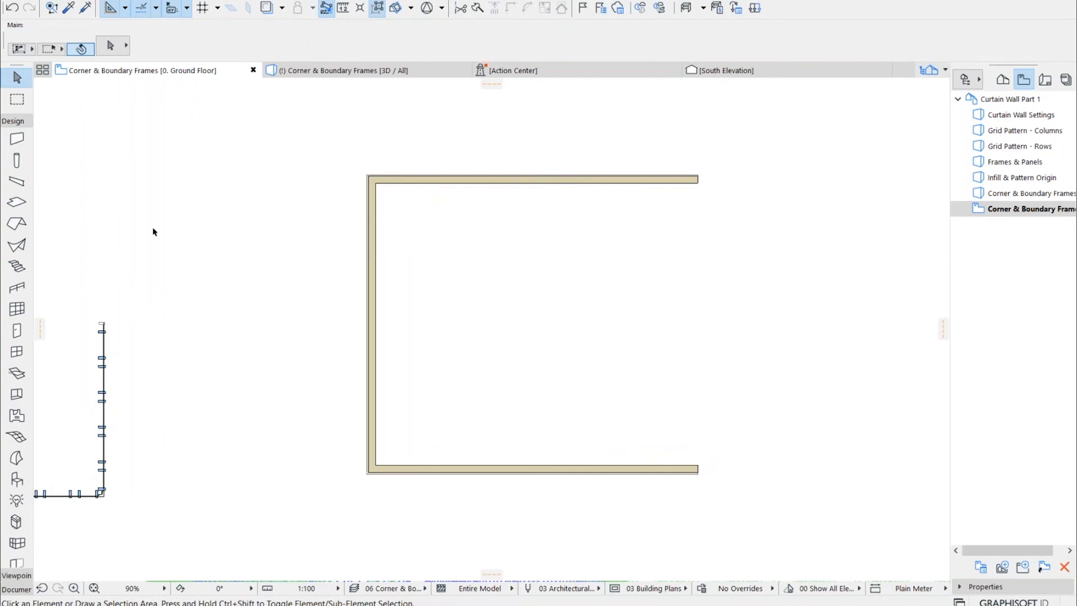
Draw a curtain wall about 10040 mm long across the rectangle's open side using the existing curtain wall's parameters, and flip its orientation
click(69, 7)
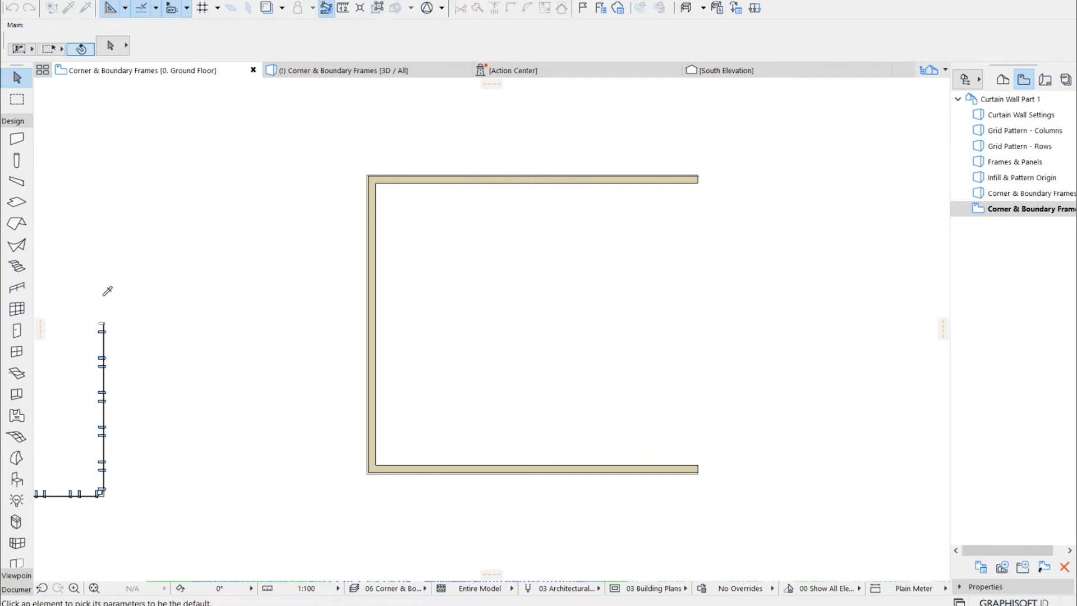
click(103, 318)
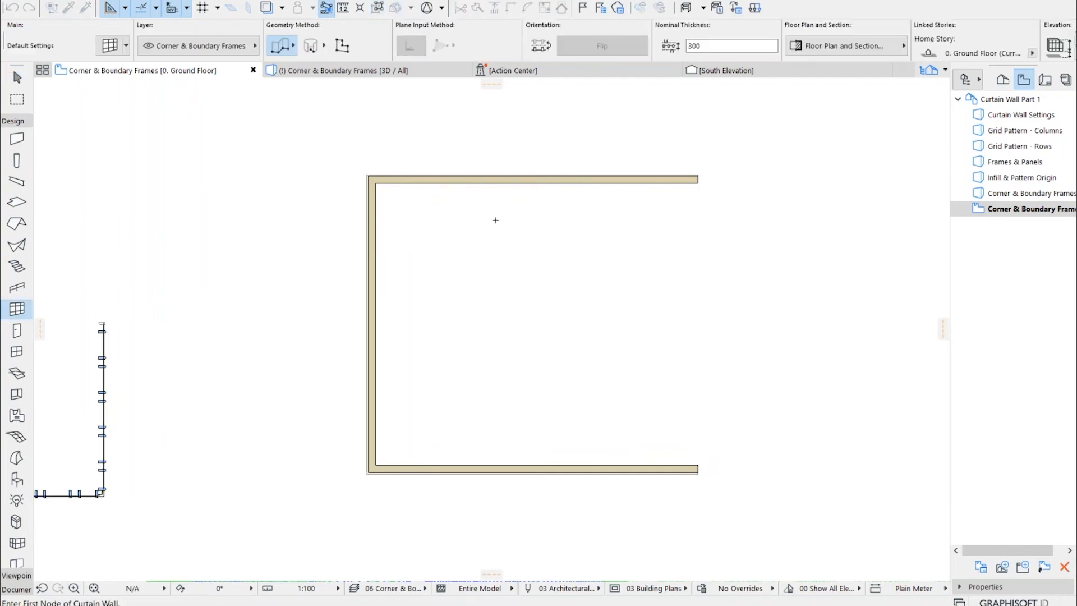
click(699, 175)
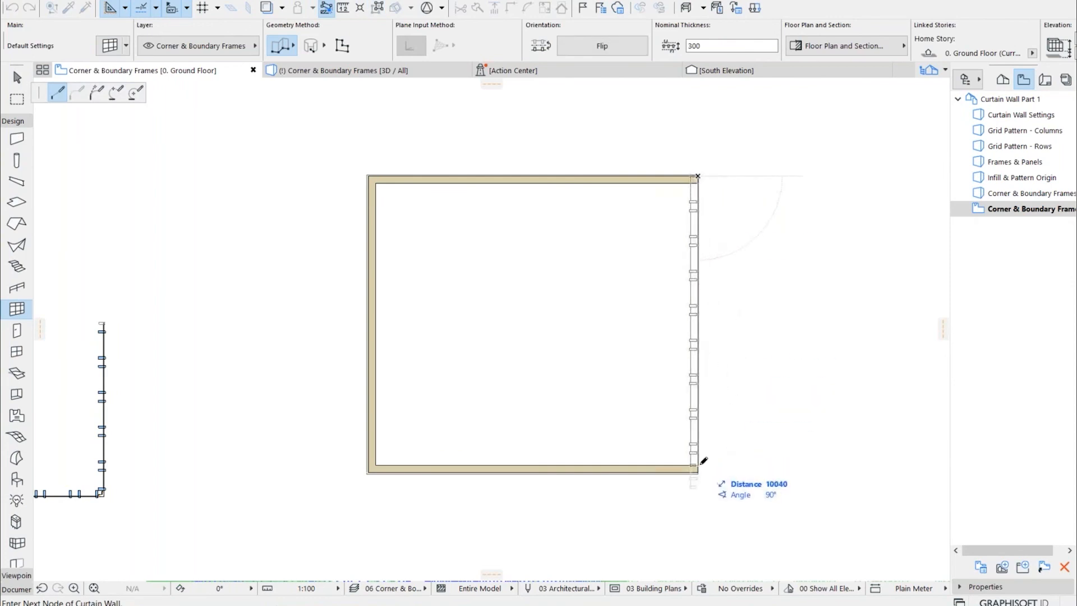
double_click(699, 471)
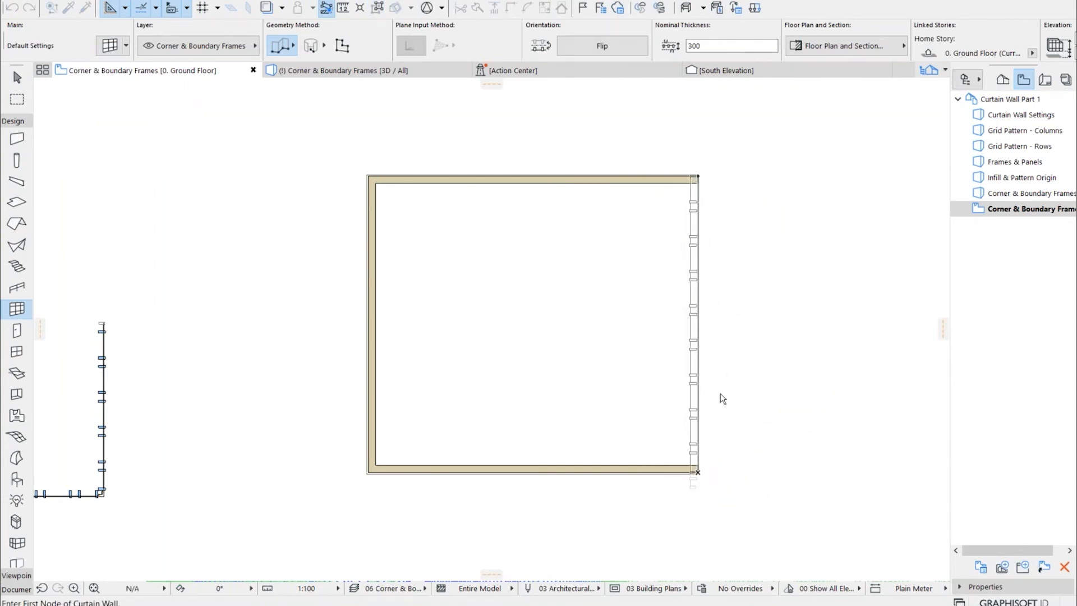
key(Escape)
click(691, 252)
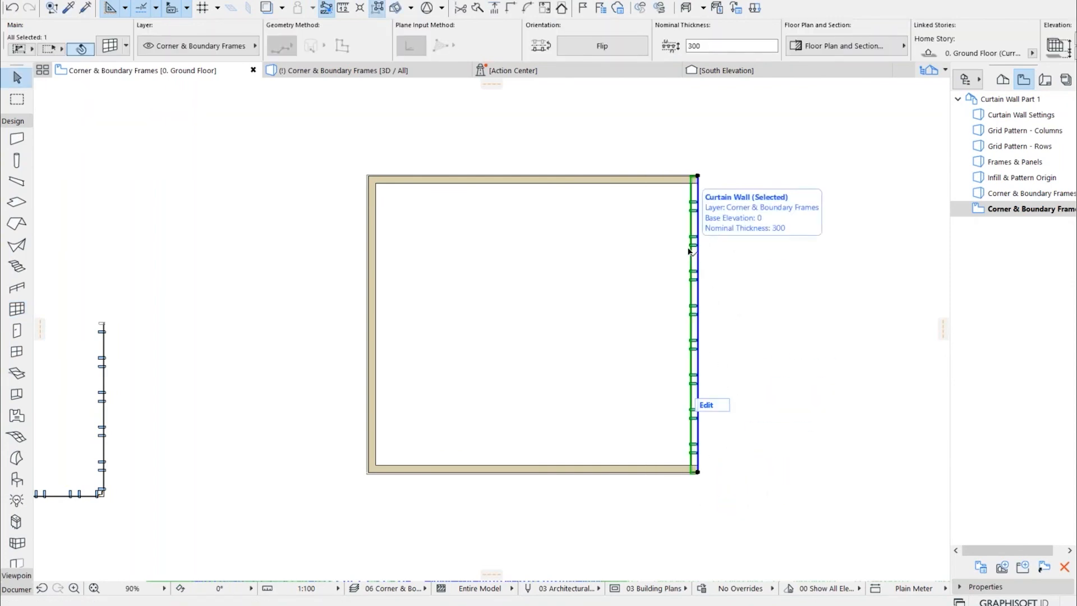
click(588, 45)
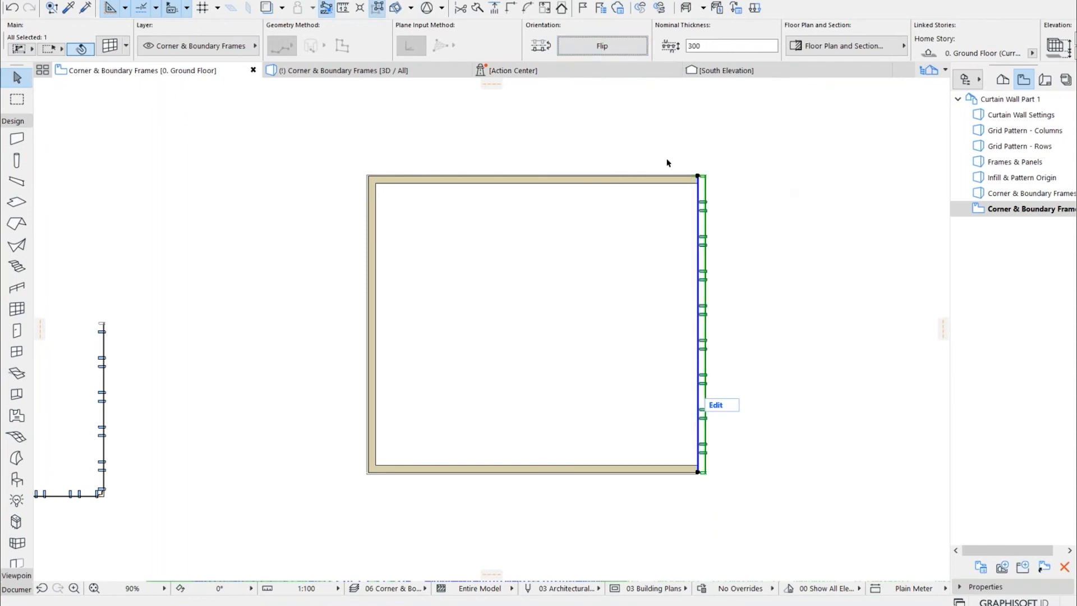
Join the rectangle's north and south walls to the new curtain wall using the Curtain Wall Thickness option
shift+click(690, 176)
shift+click(689, 472)
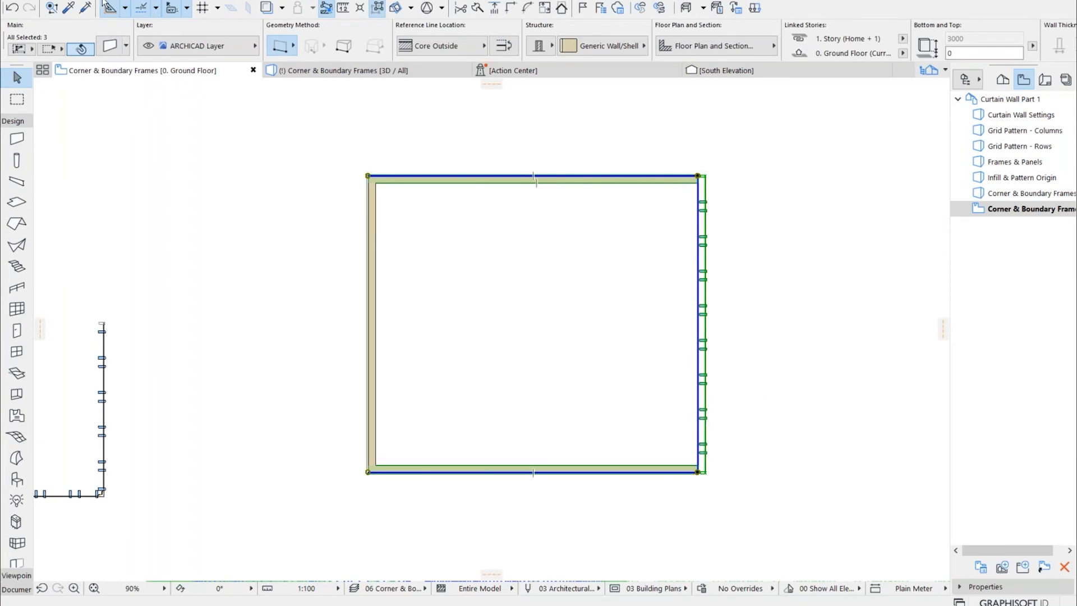
click(96, 2)
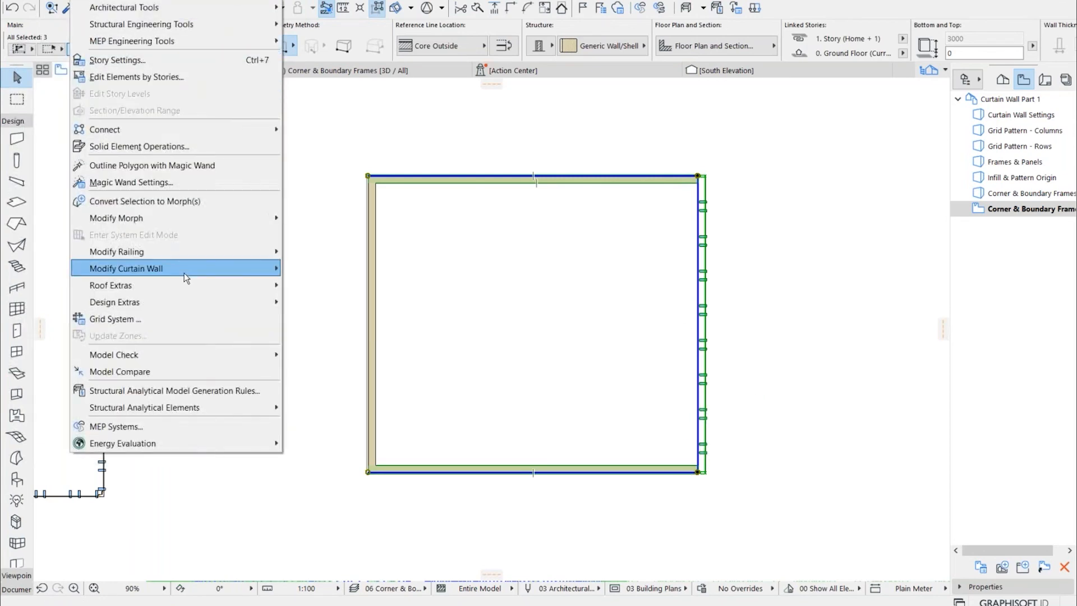
mouse_move(186, 277)
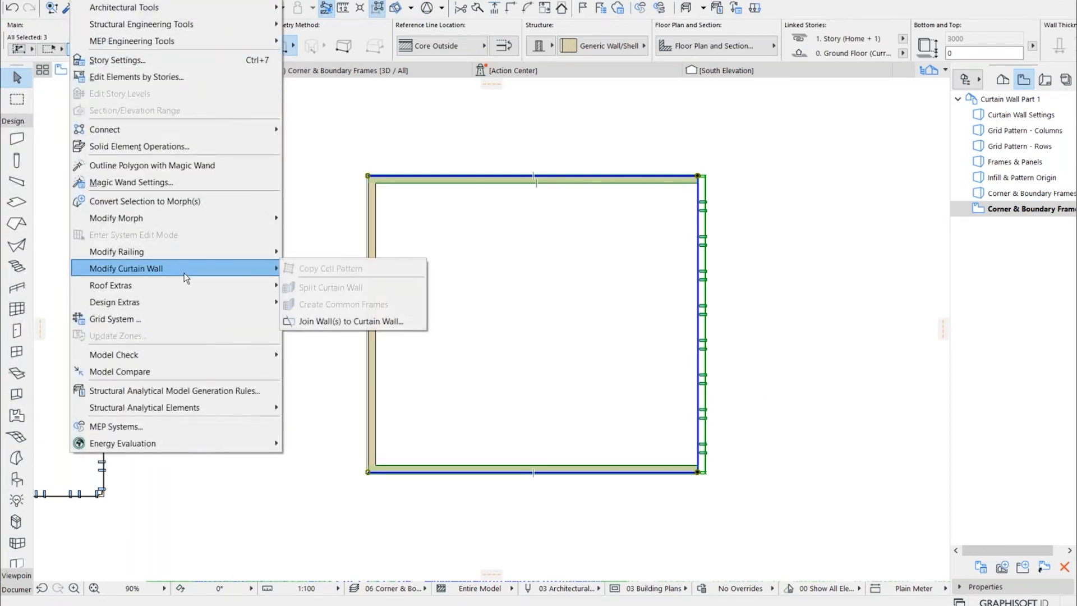
click(337, 322)
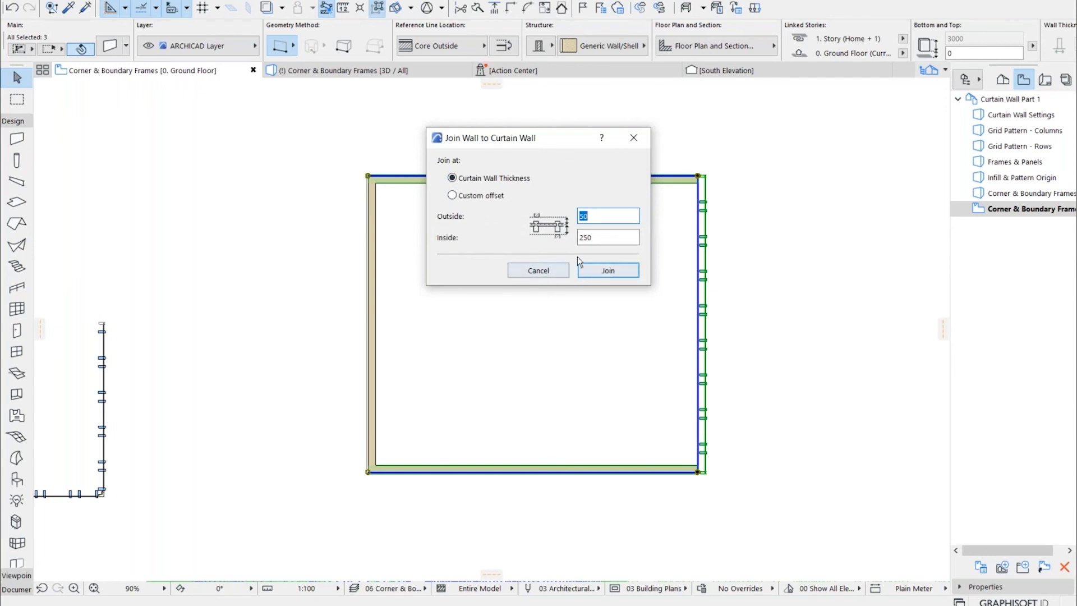
click(594, 272)
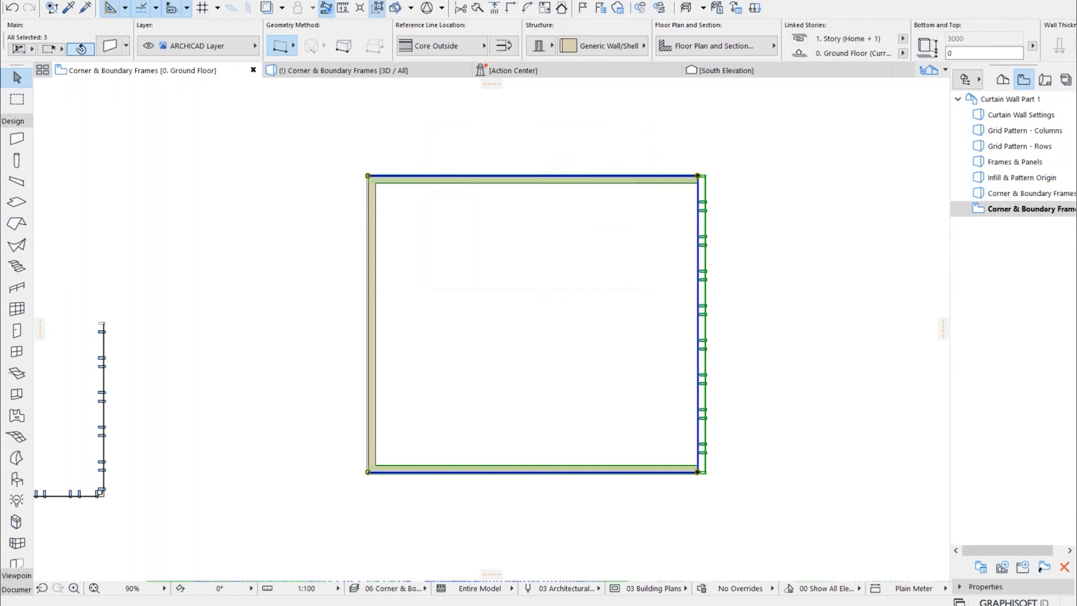
Move the curtain wall about 2.9 m east and check how the joined north and south walls follow it
click(619, 183)
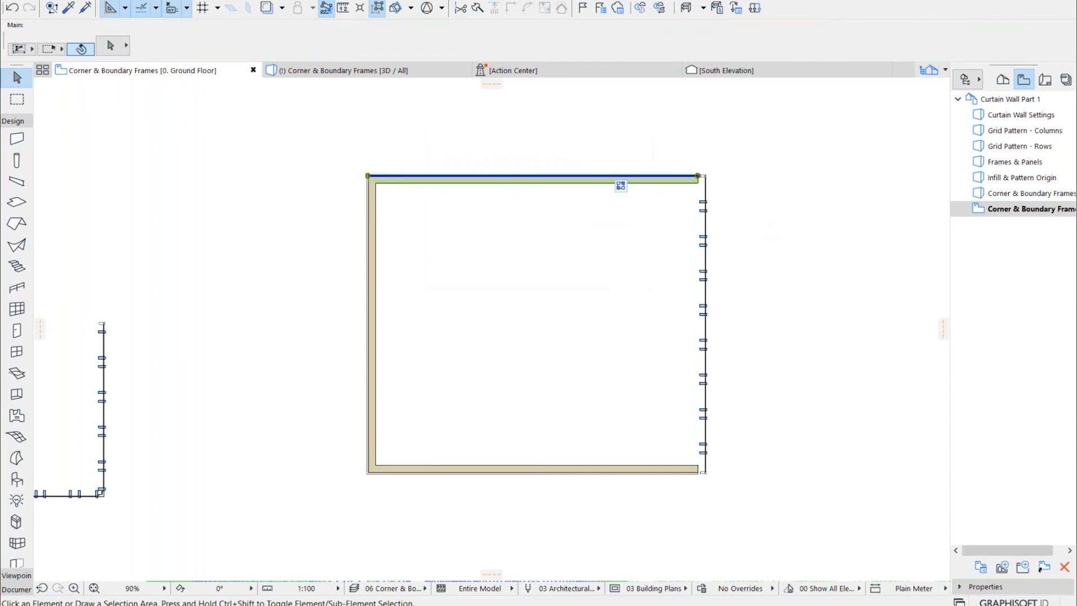
click(724, 197)
click(706, 218)
click(700, 230)
click(763, 296)
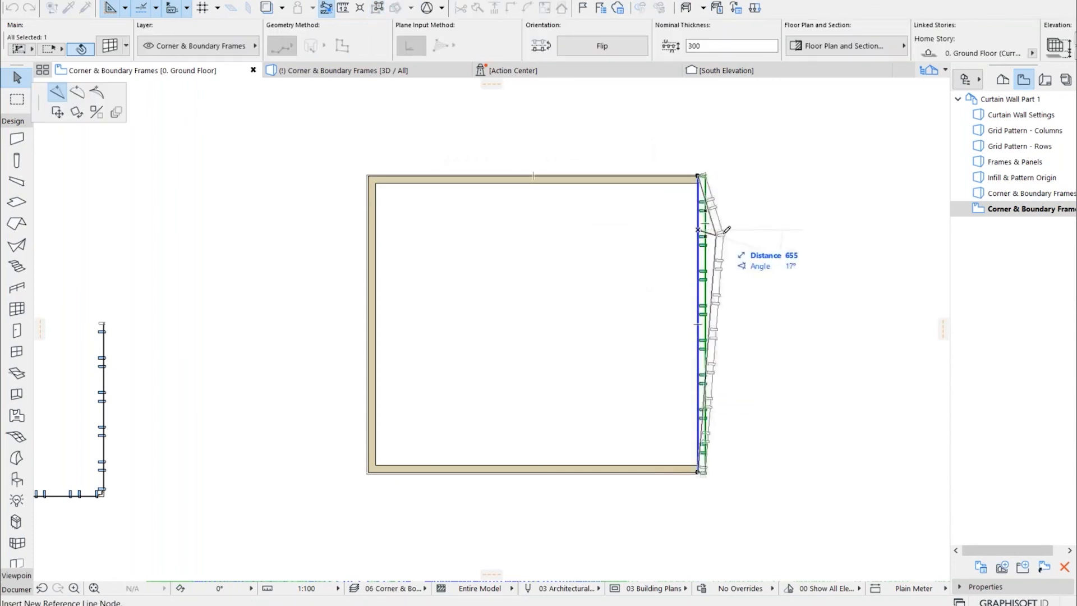
click(57, 113)
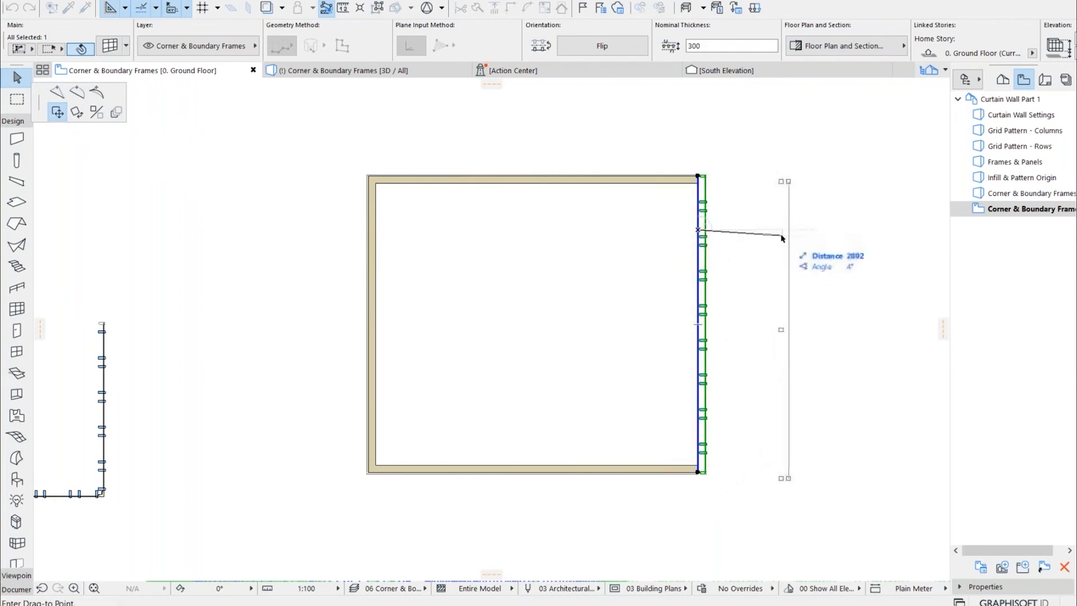
click(787, 232)
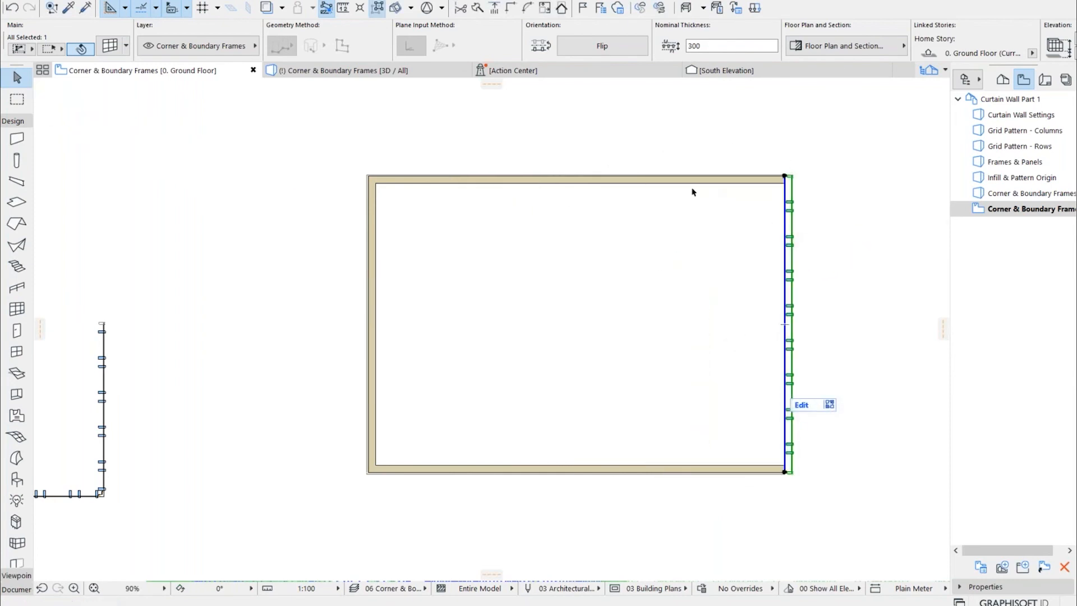
click(833, 194)
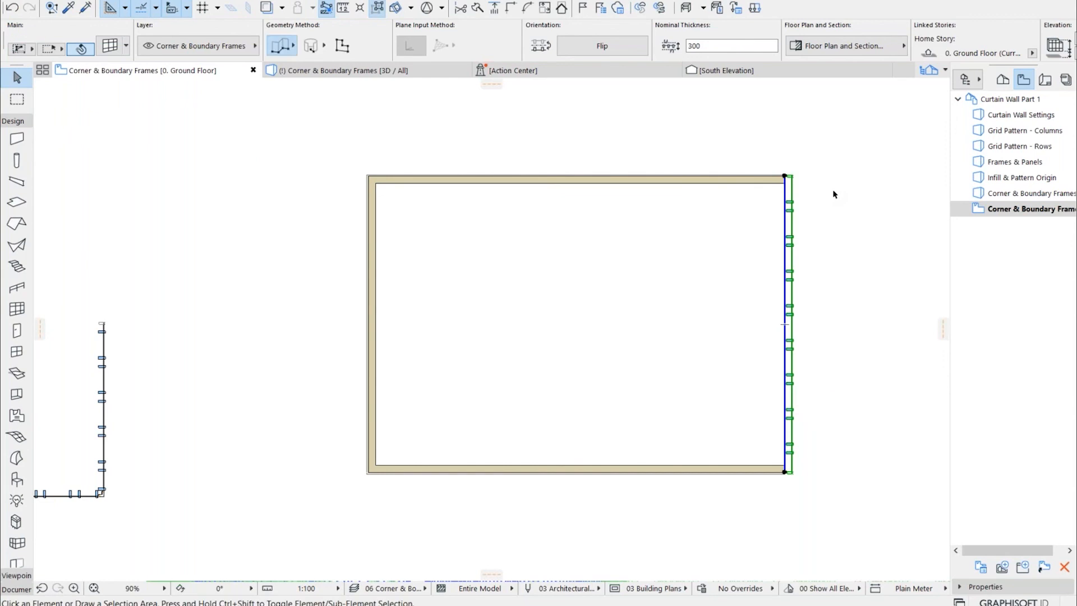
click(754, 179)
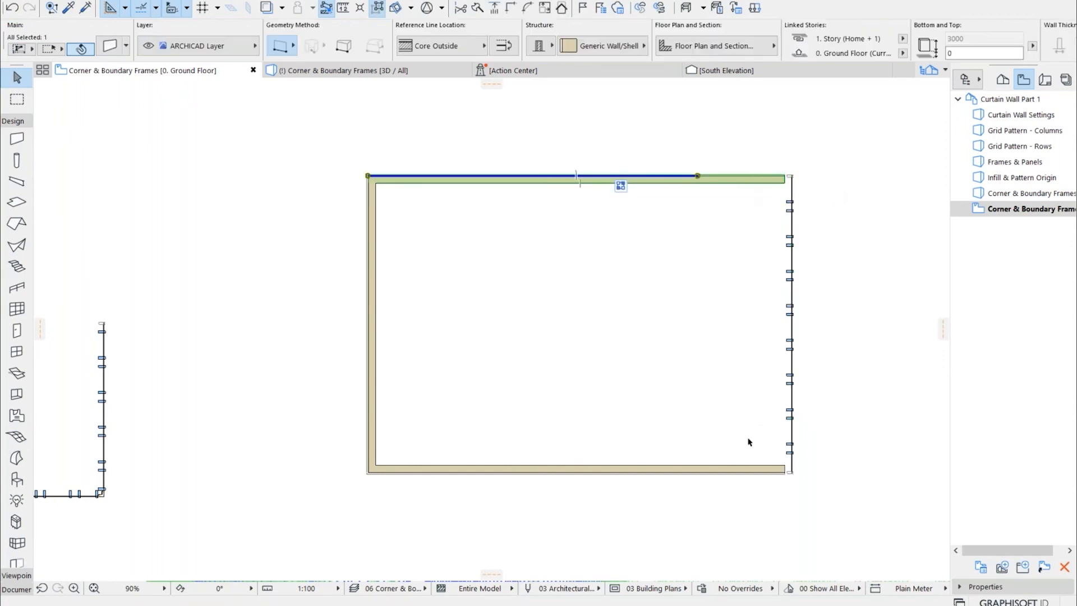
click(731, 475)
click(676, 327)
click(789, 265)
click(786, 279)
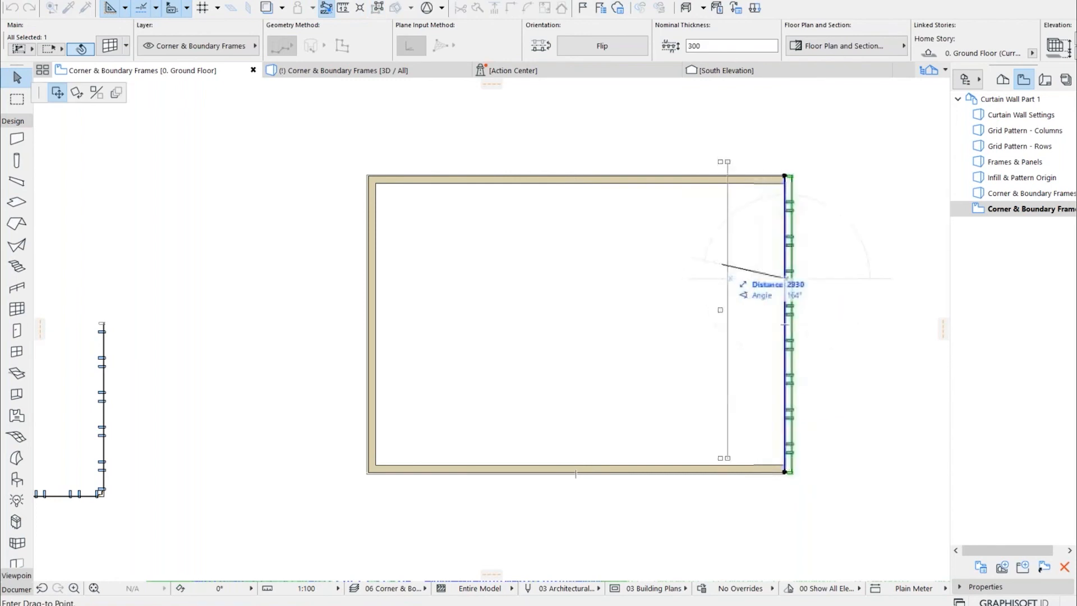
key(Escape)
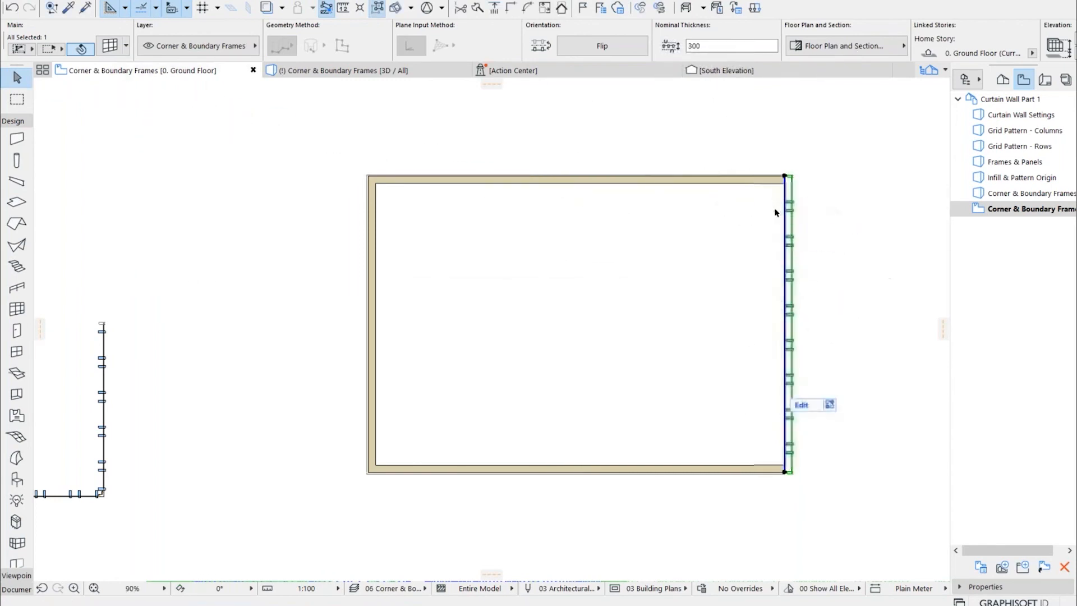
Insert a node in the curtain wall's reference line, pull it inward into the room, and inspect both joined wall ends
click(785, 229)
click(57, 92)
click(696, 299)
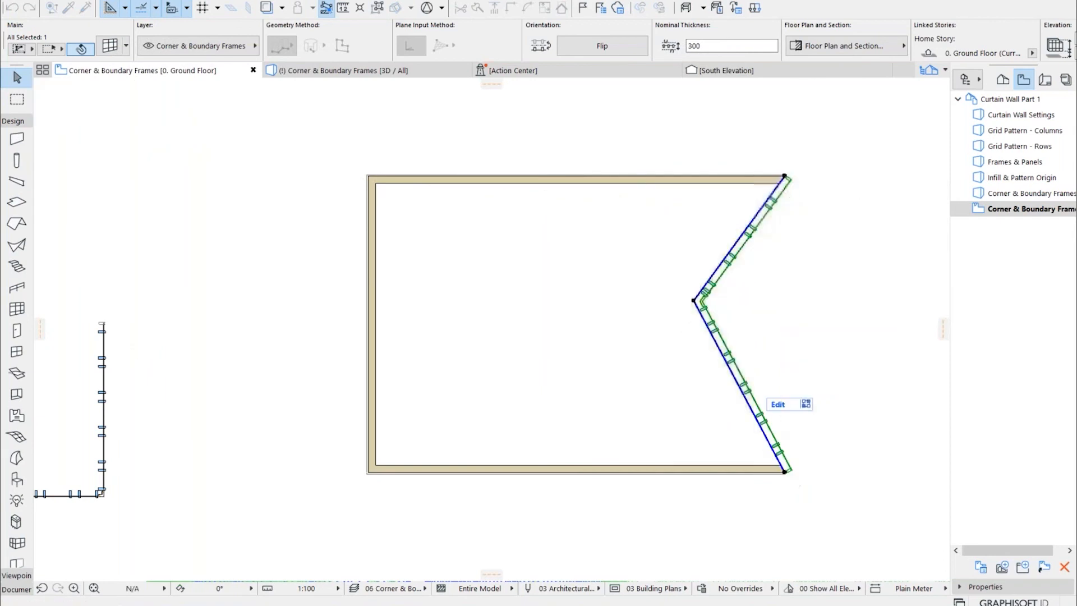
scroll(785, 168, up, 10)
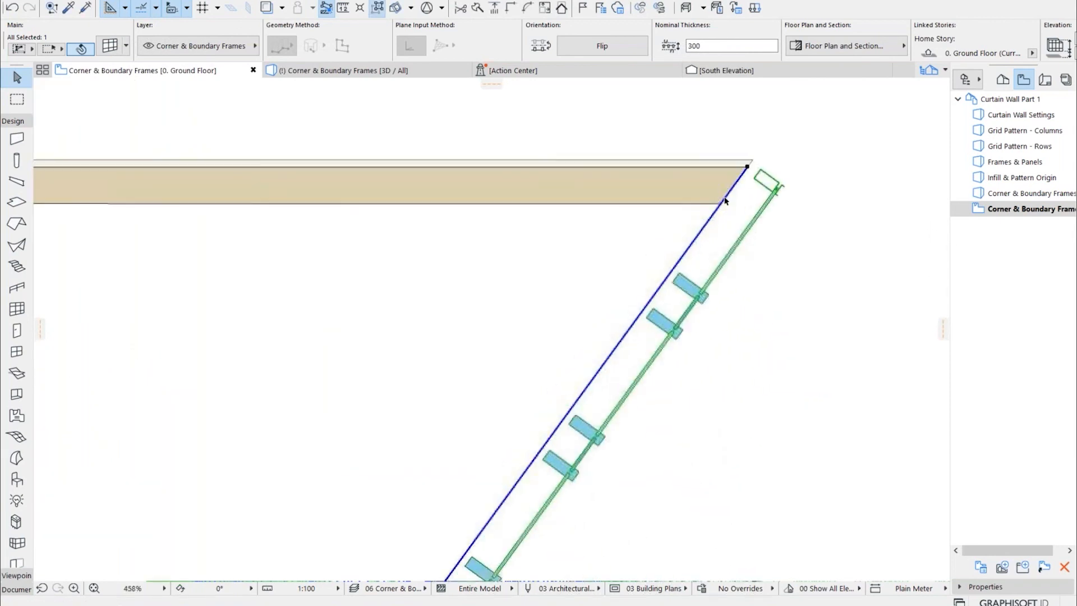
scroll(758, 352, up, 10)
click(744, 431)
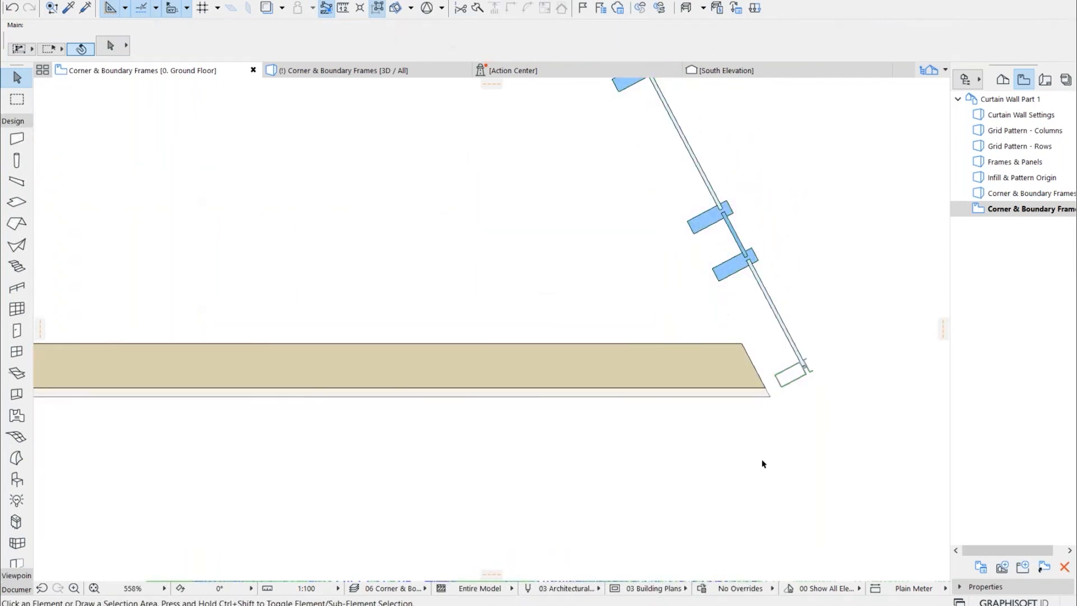
scroll(564, 384, down, 8)
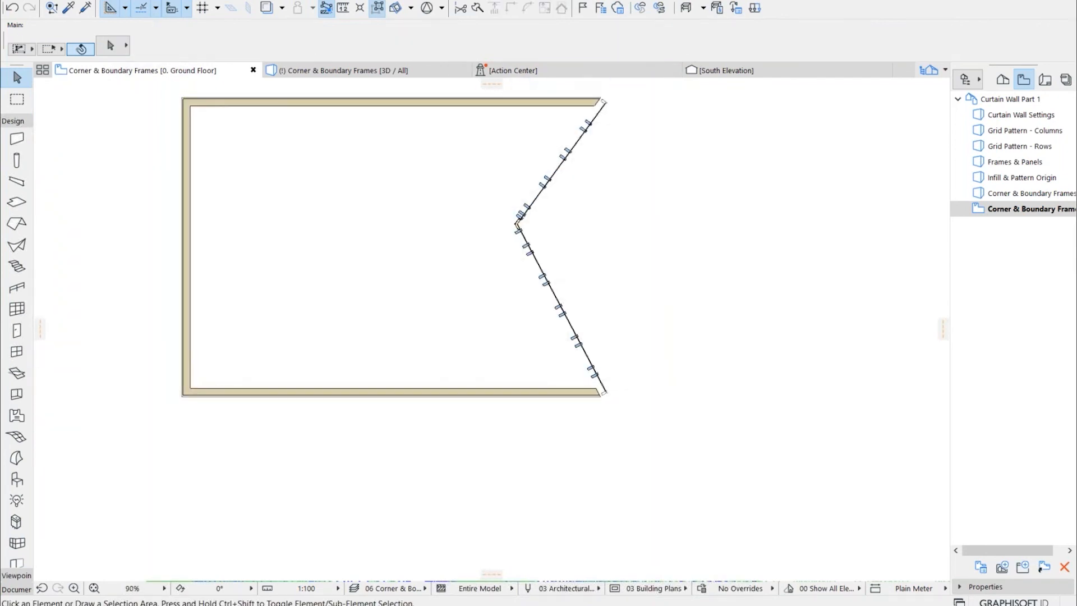
middle_drag(625, 291, 520, 349)
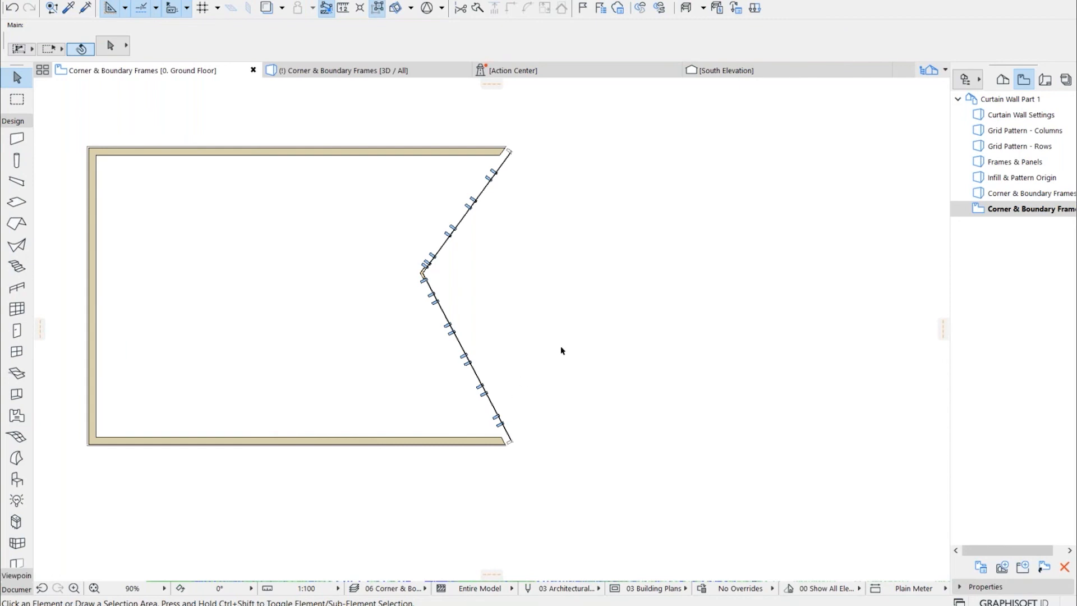
scroll(332, 368, down, 1)
scroll(448, 365, down, 3)
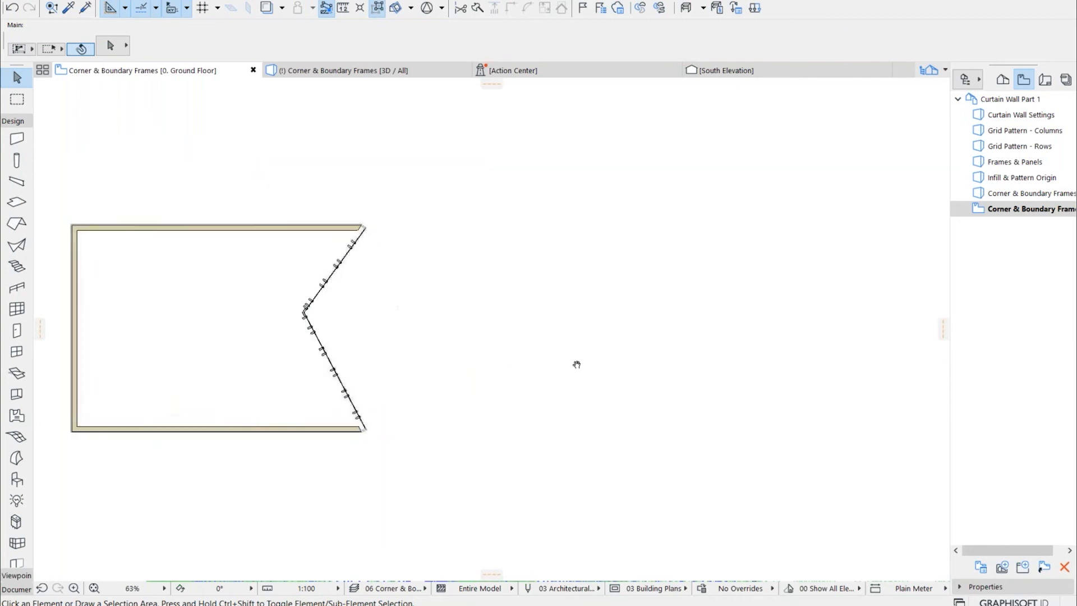
Open the Grid Pattern - Rows 3D view and examine the corner where the curtain wall's two slanted faces meet
double_click(1010, 147)
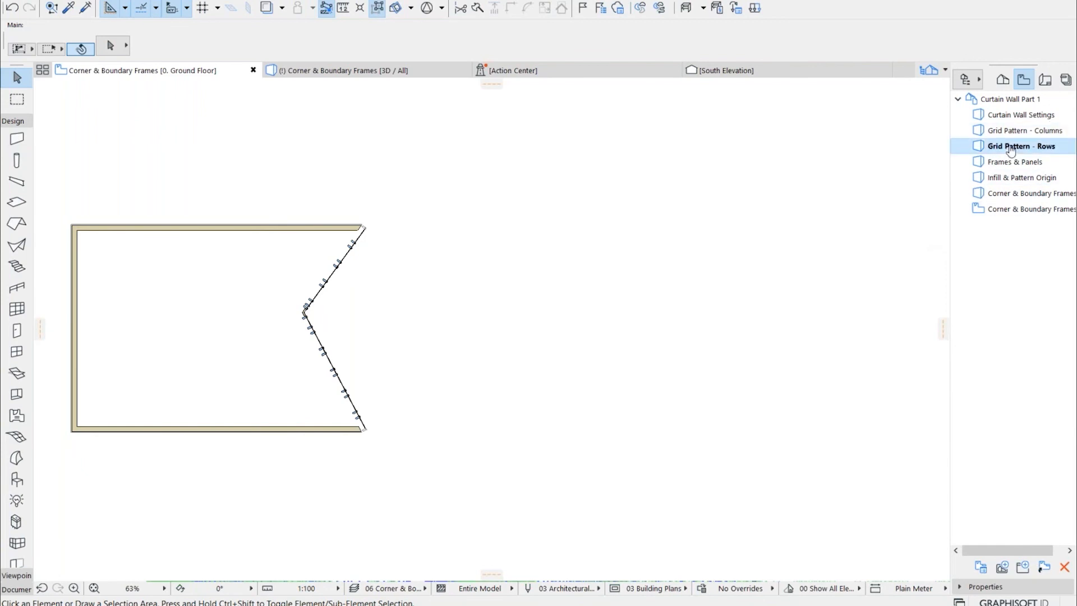
scroll(776, 274, down, 5)
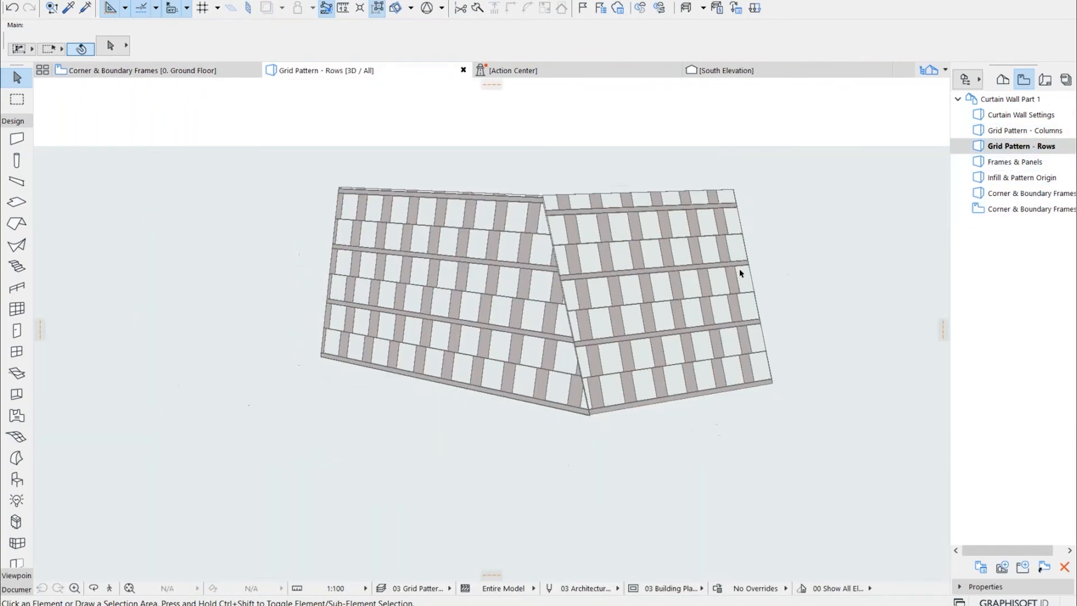
scroll(682, 300, up, 1)
click(552, 276)
key(Escape)
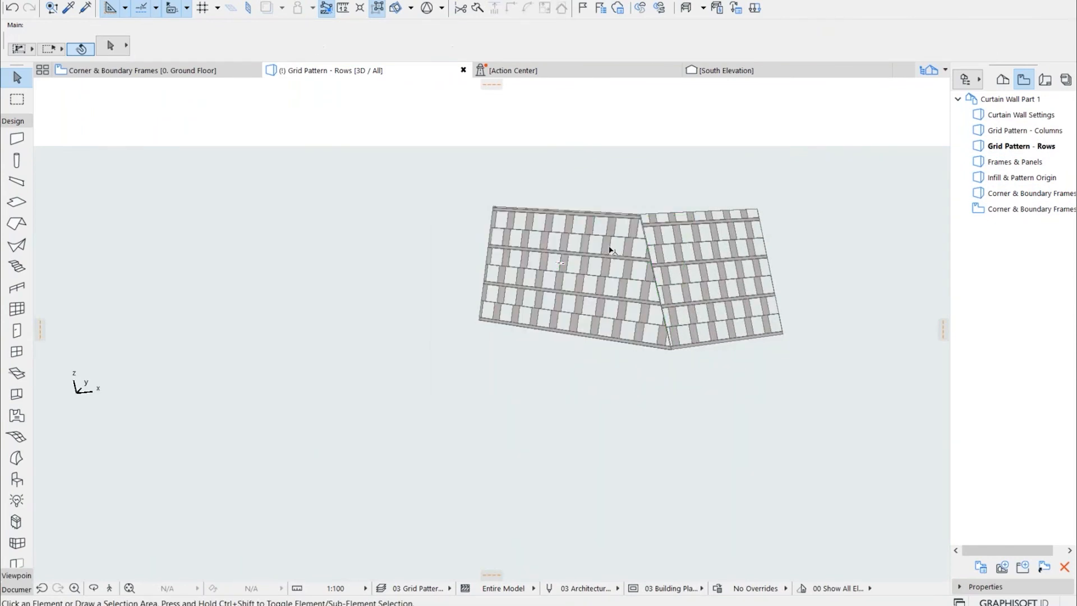
scroll(673, 272, up, 3)
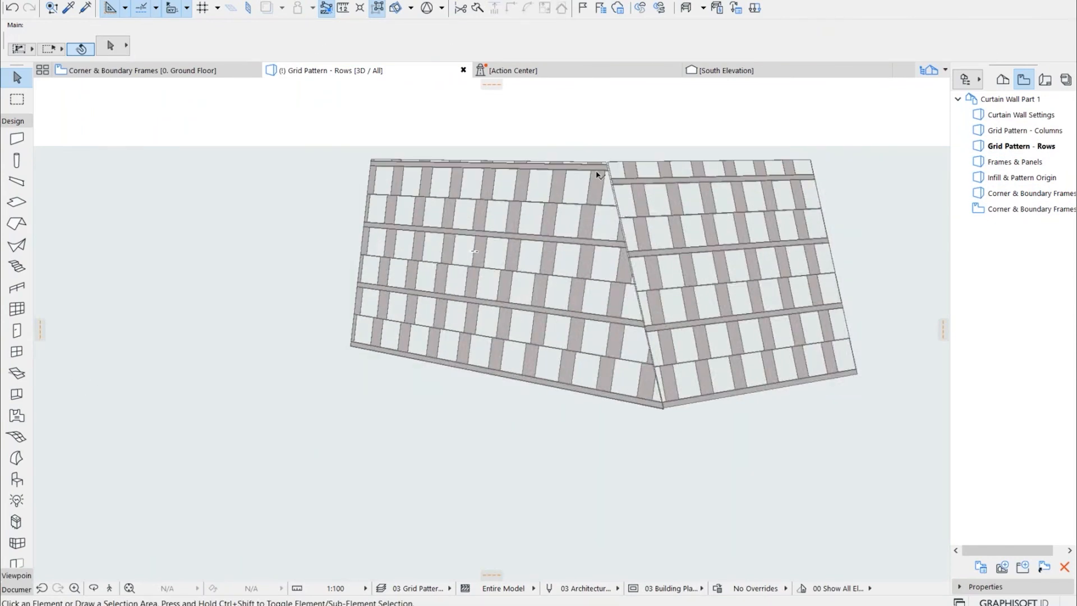
scroll(662, 486, up, 6)
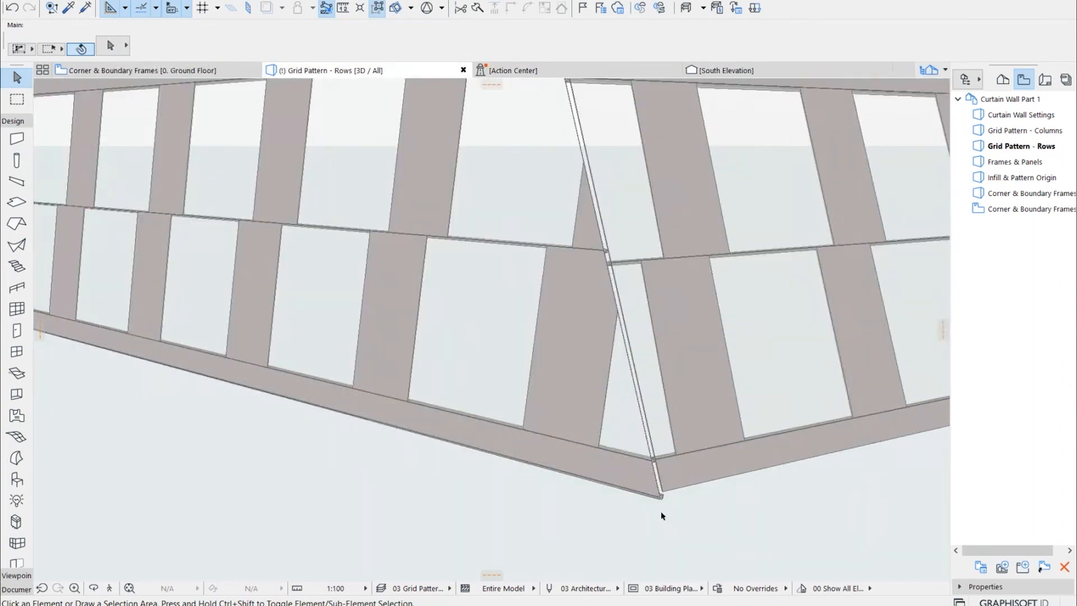
scroll(654, 428, down, 6)
scroll(469, 287, down, 3)
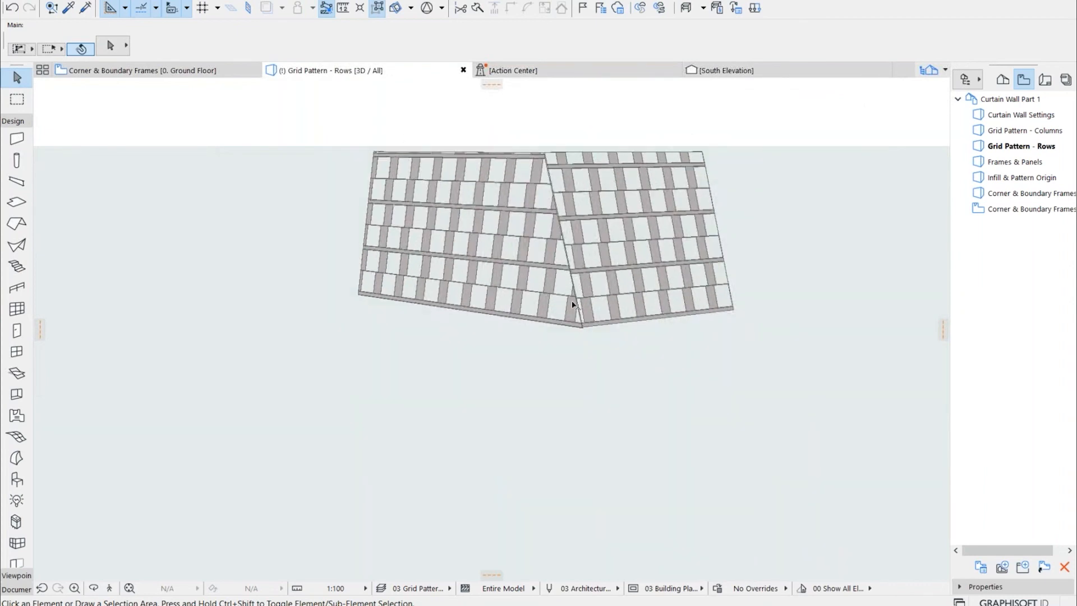
Pick up the slanted curtain wall's parameters and draw a straight curtain wall in front of it
click(68, 9)
click(448, 214)
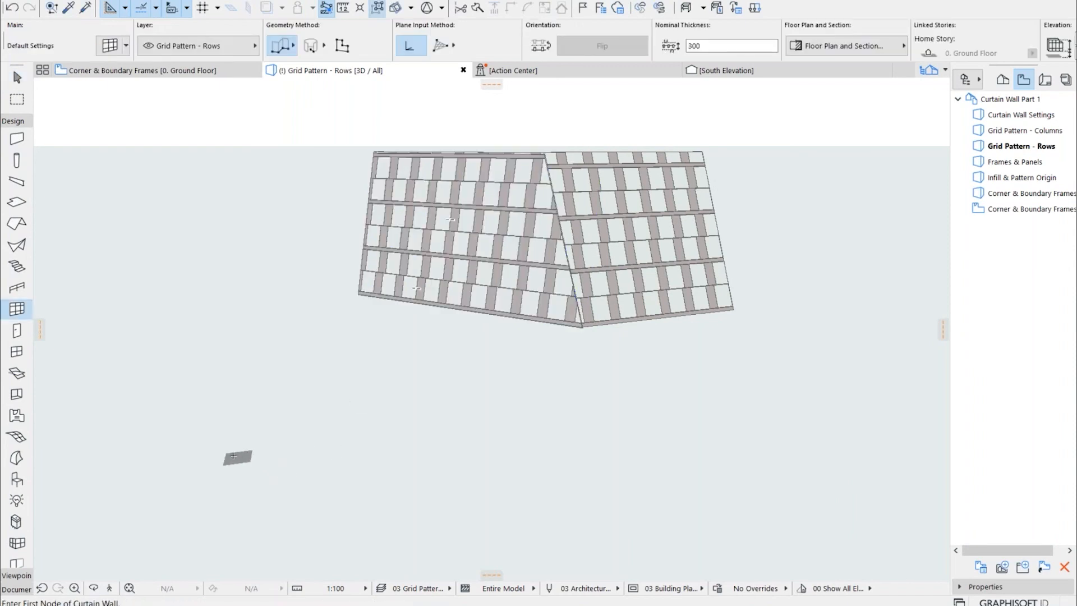
click(222, 456)
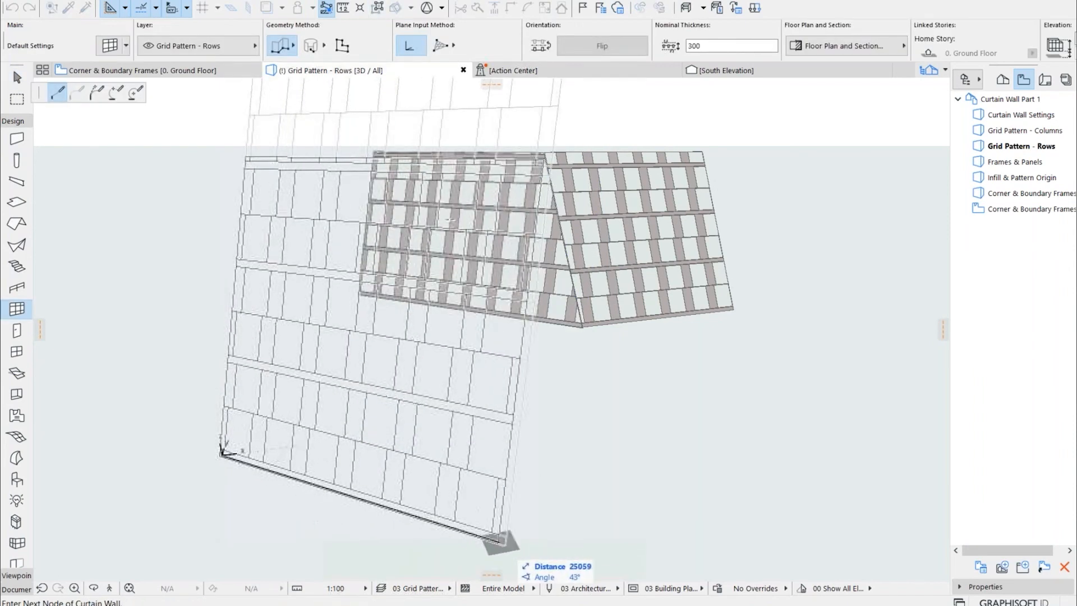
double_click(572, 576)
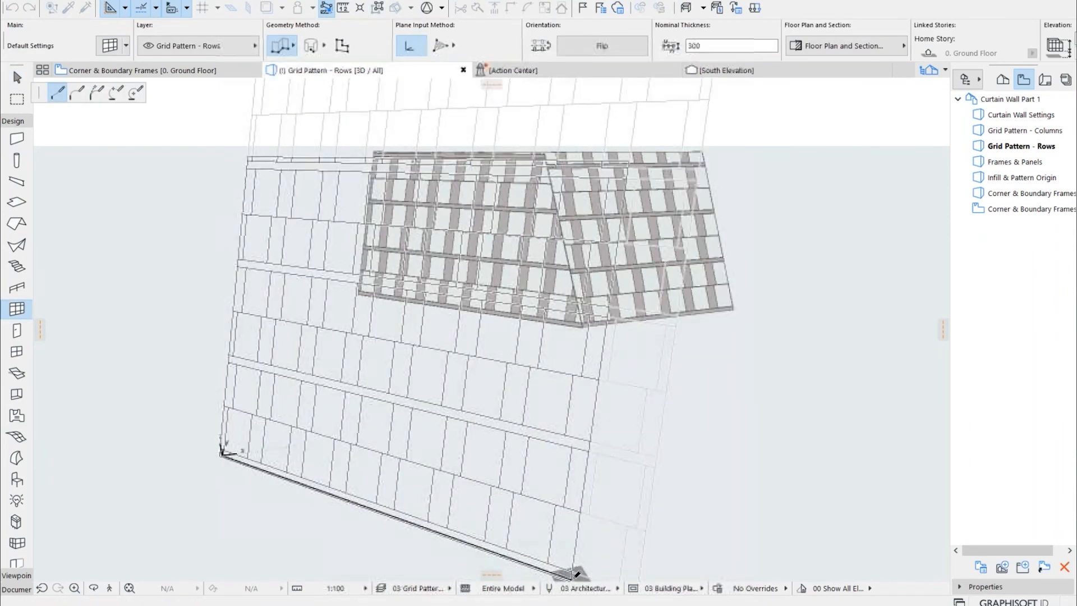
click(274, 389)
scroll(288, 397, down, 3)
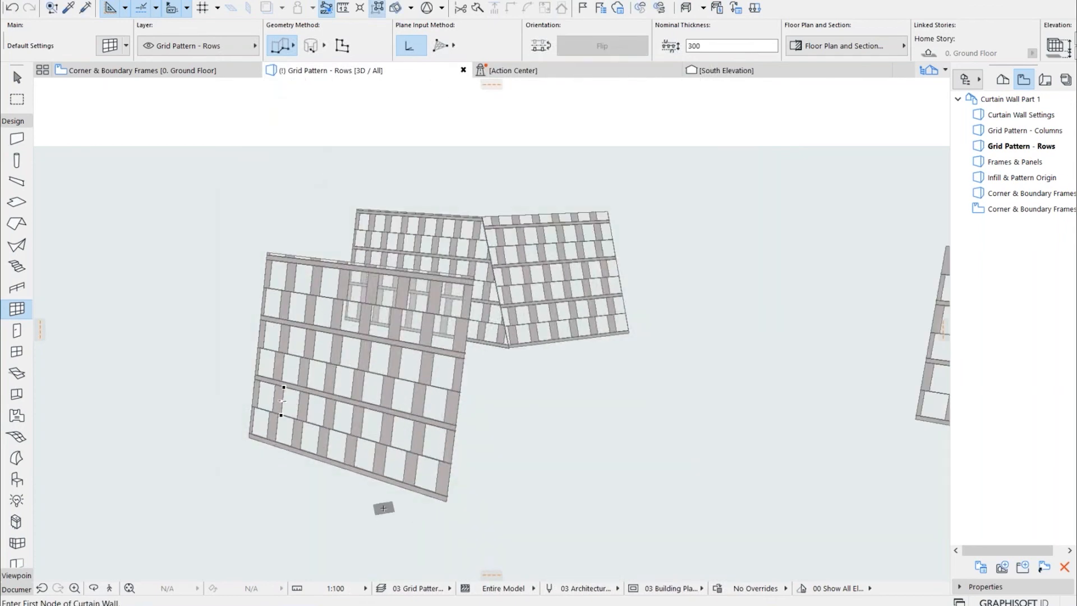
Draw a second slanted curtain wall about 33.8 m long that crosses the first one near its end, and select it
click(389, 503)
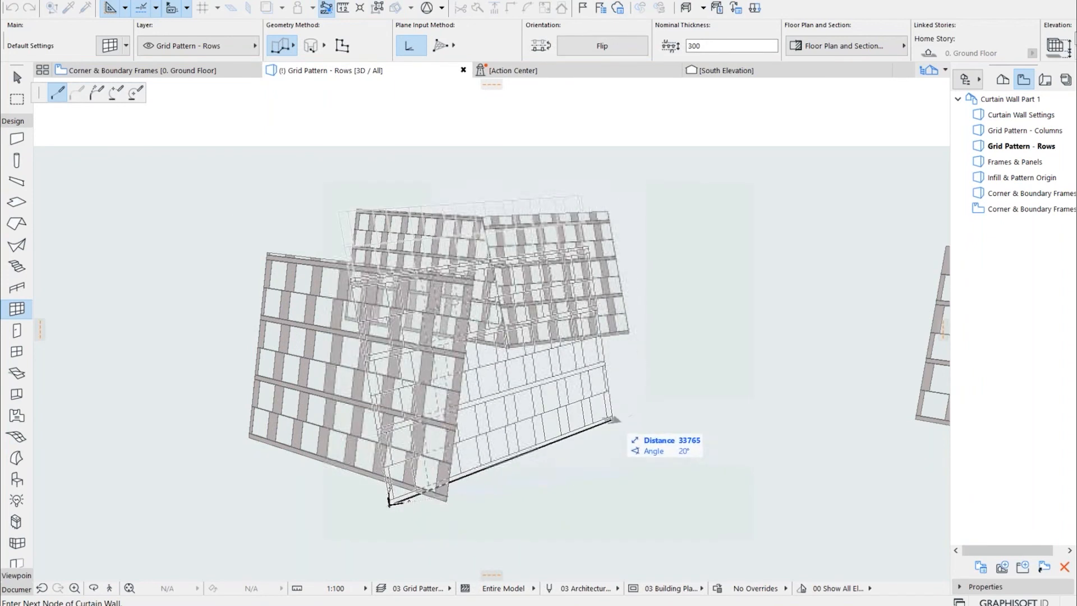
click(614, 424)
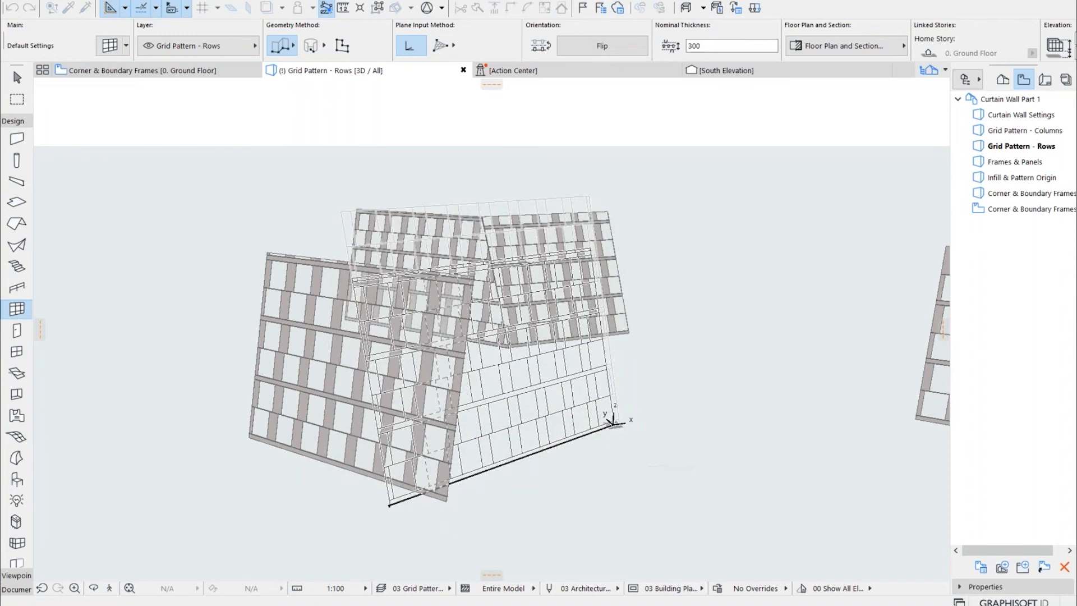
key(Escape)
scroll(384, 419, up, 3)
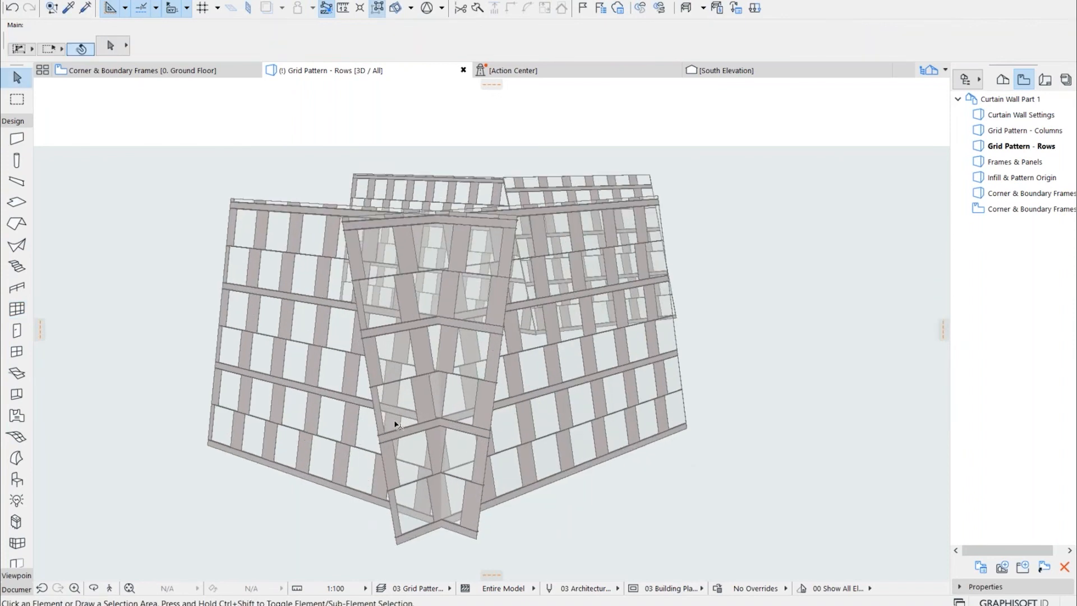
drag(369, 432, 588, 383)
shift+middle_drag(587, 382, 335, 444)
scroll(499, 267, up, 2)
click(589, 169)
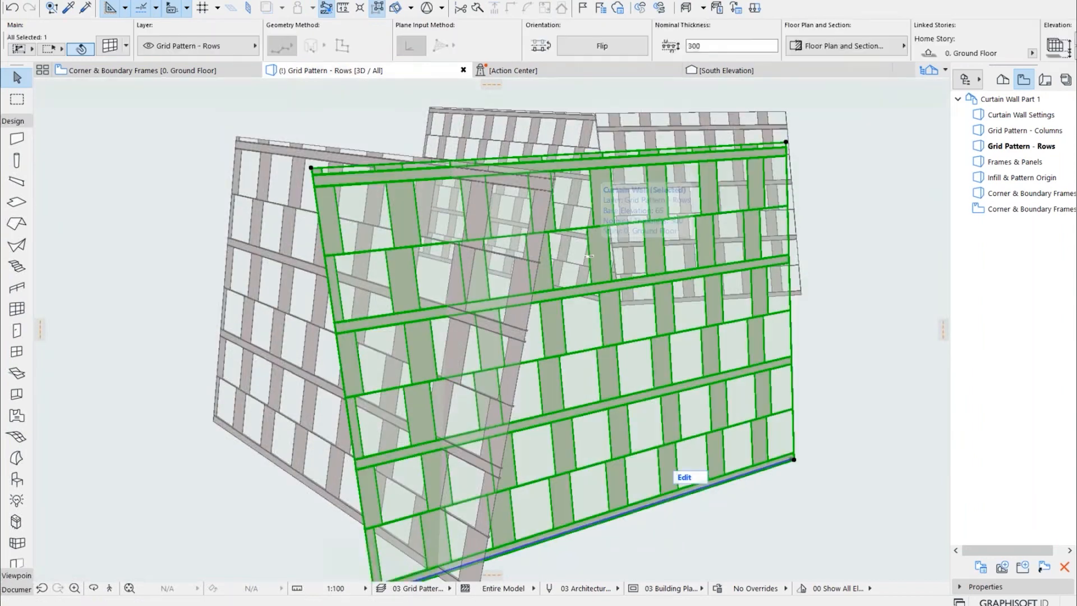
right_click(587, 252)
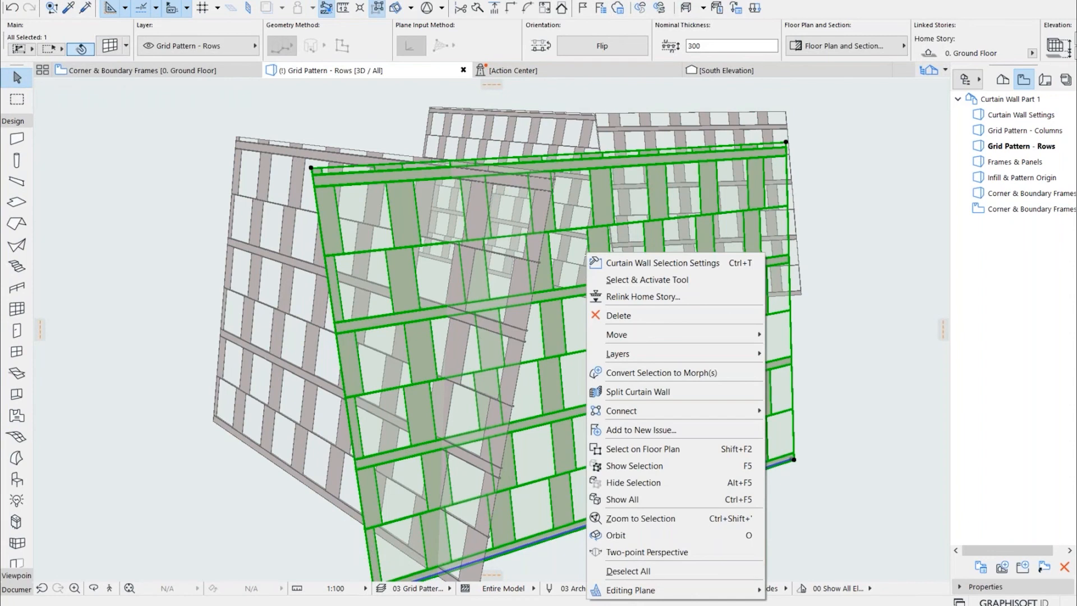
click(642, 476)
click(684, 478)
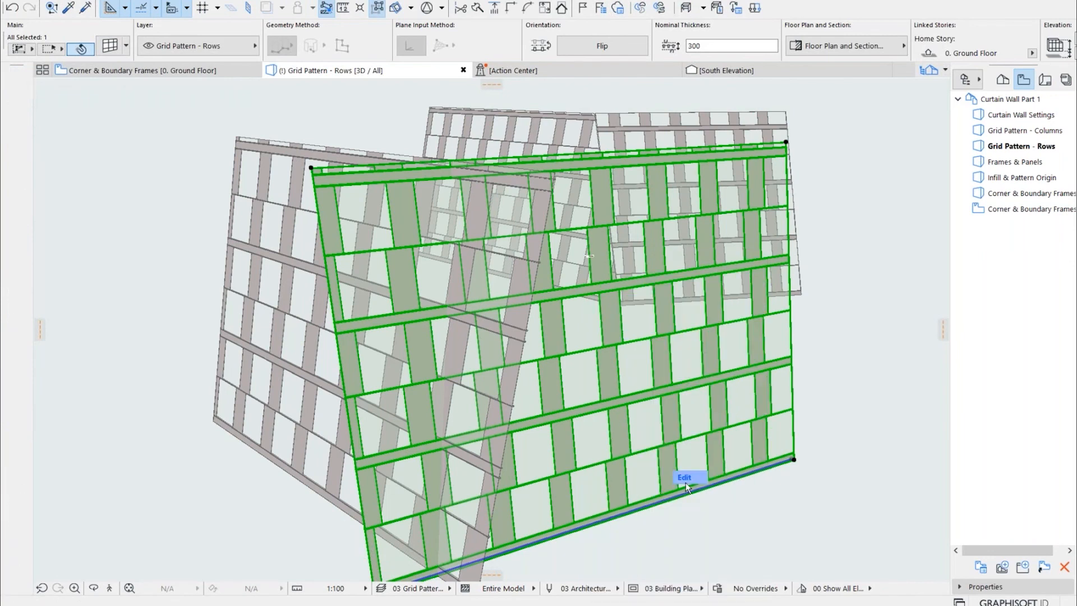
click(85, 87)
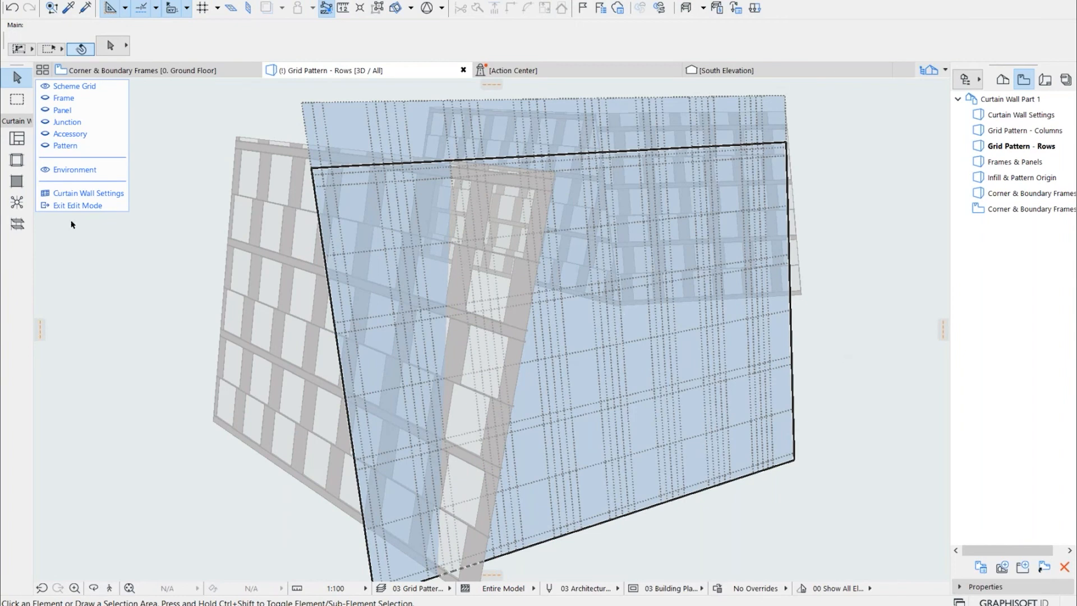
click(77, 205)
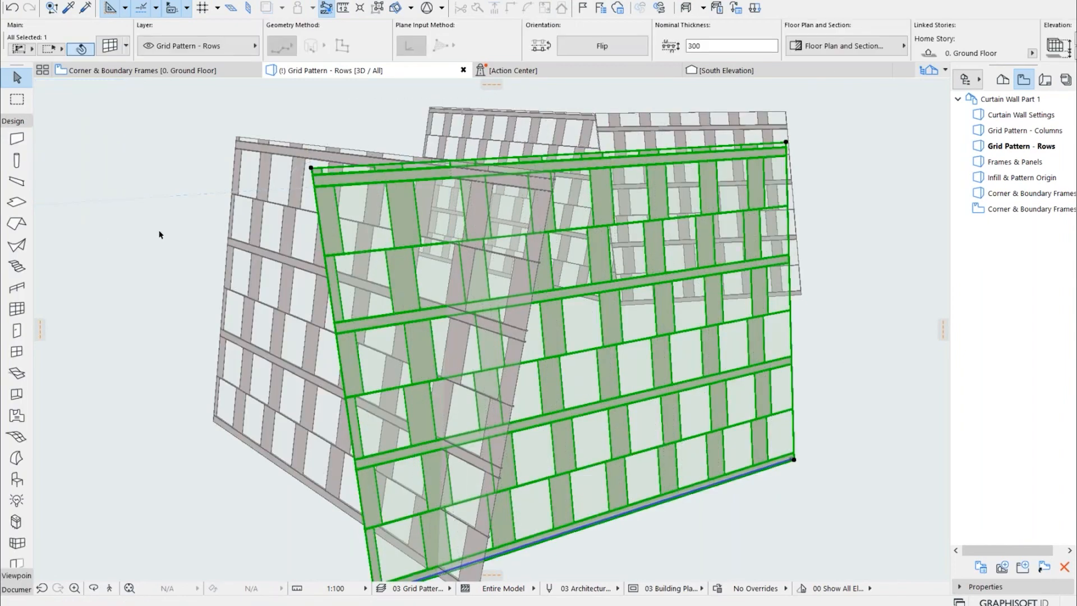
Add the crossing slanted curtain wall to the selection and create common frames between both walls with Mitered frame orientation
shift+click(264, 269)
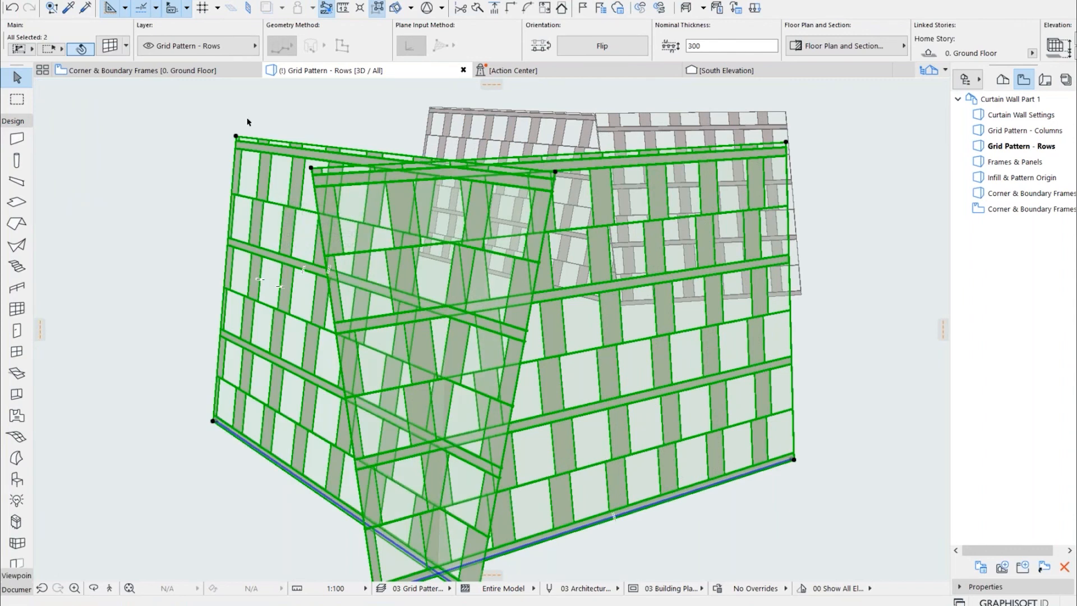
click(89, 2)
mouse_move(167, 267)
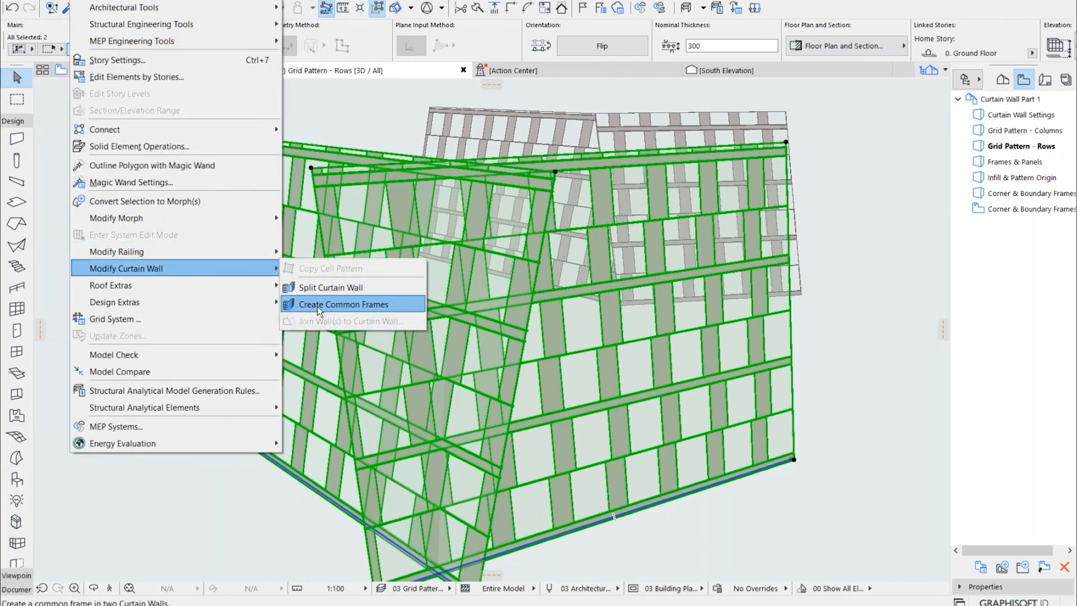
click(319, 308)
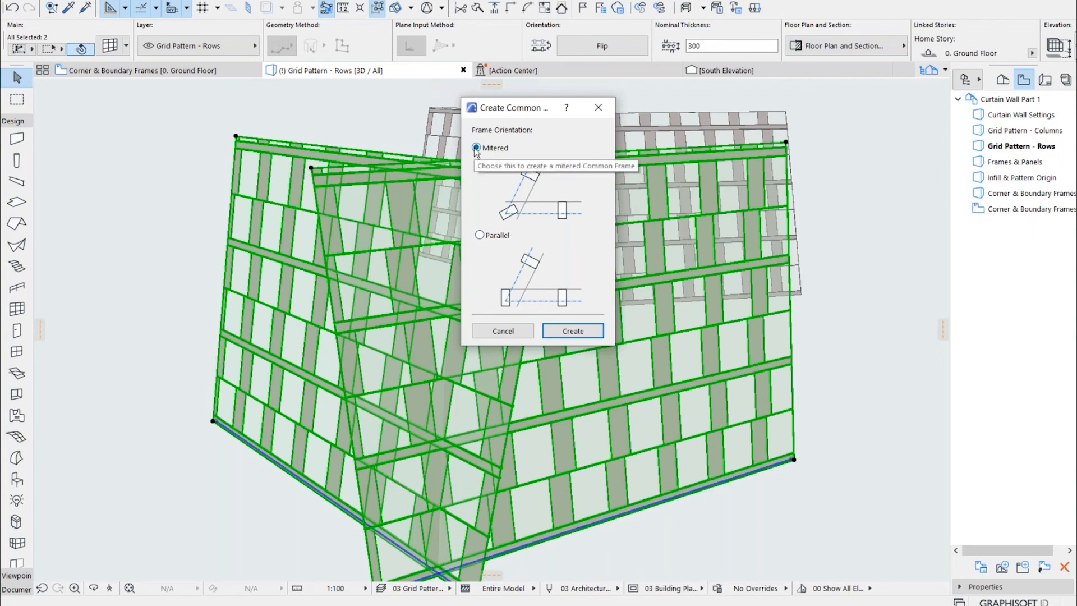
click(565, 332)
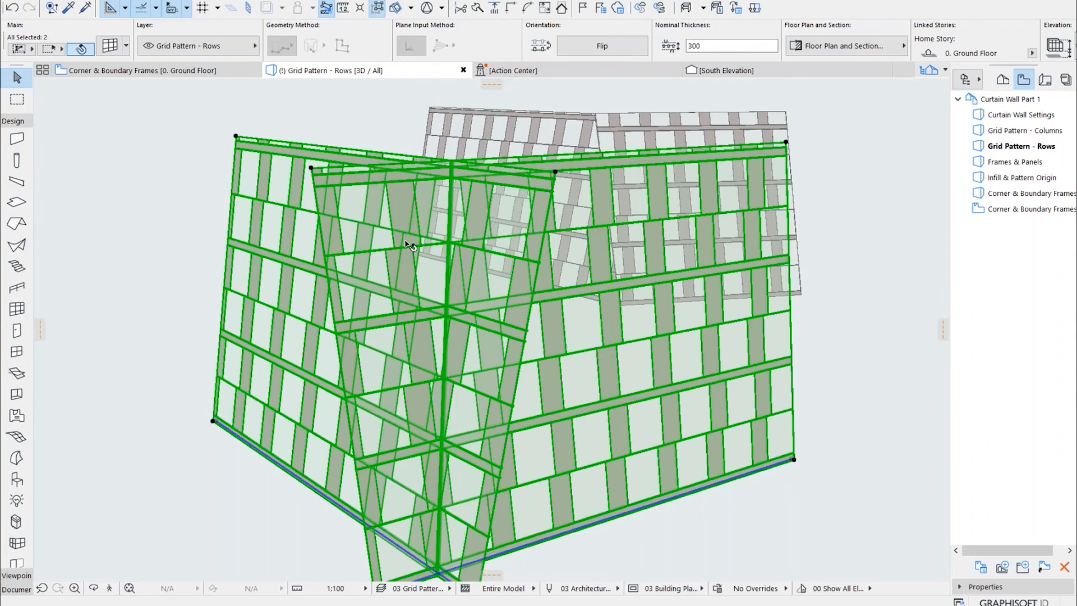
Examine the common frame where the two slanted curtain walls intersect from several sides, and clear the selection
scroll(432, 187, up, 10)
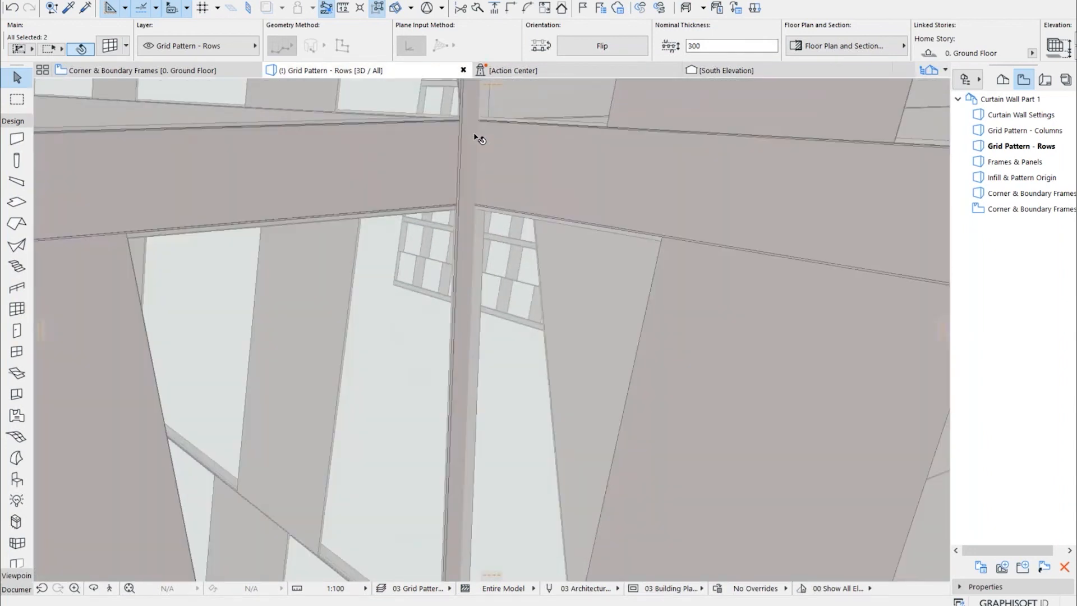
drag(476, 137, 457, 253)
scroll(459, 253, down, 10)
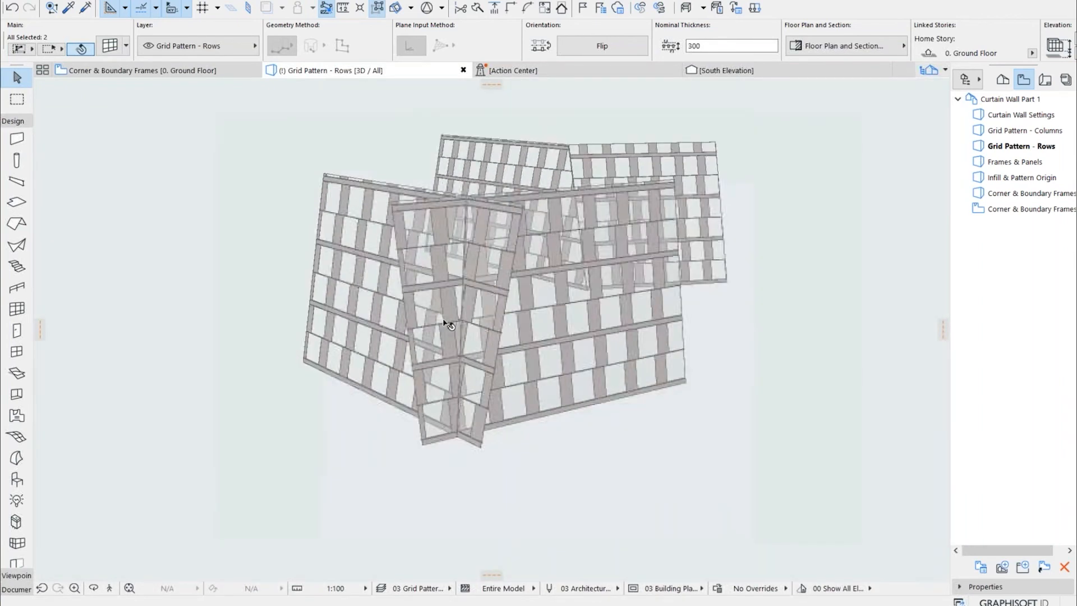
scroll(445, 326, up, 3)
shift+middle_drag(460, 388, 577, 413)
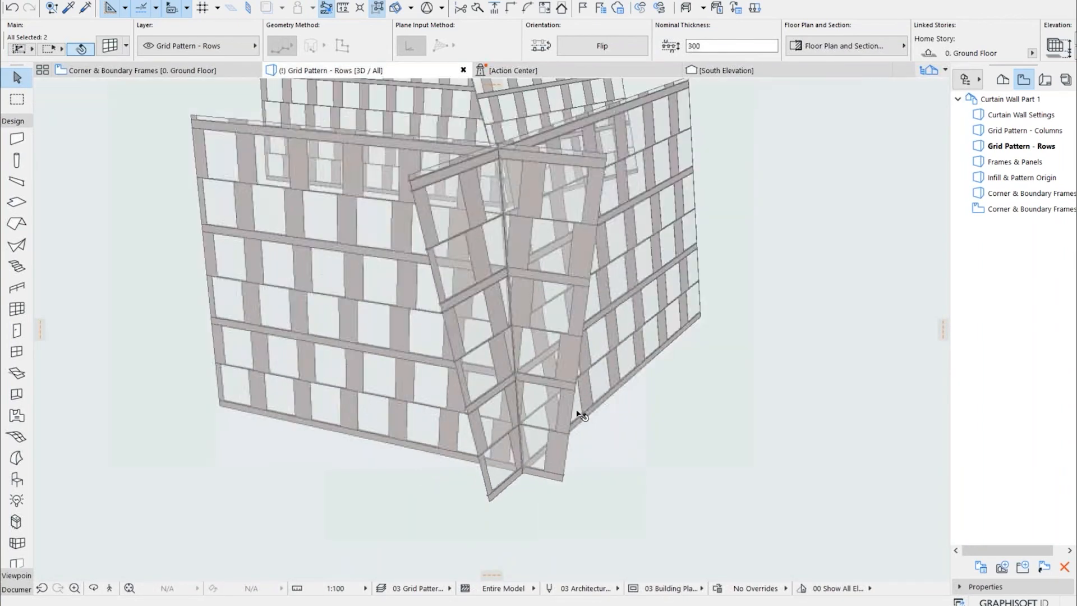
shift+middle_drag(651, 371, 637, 325)
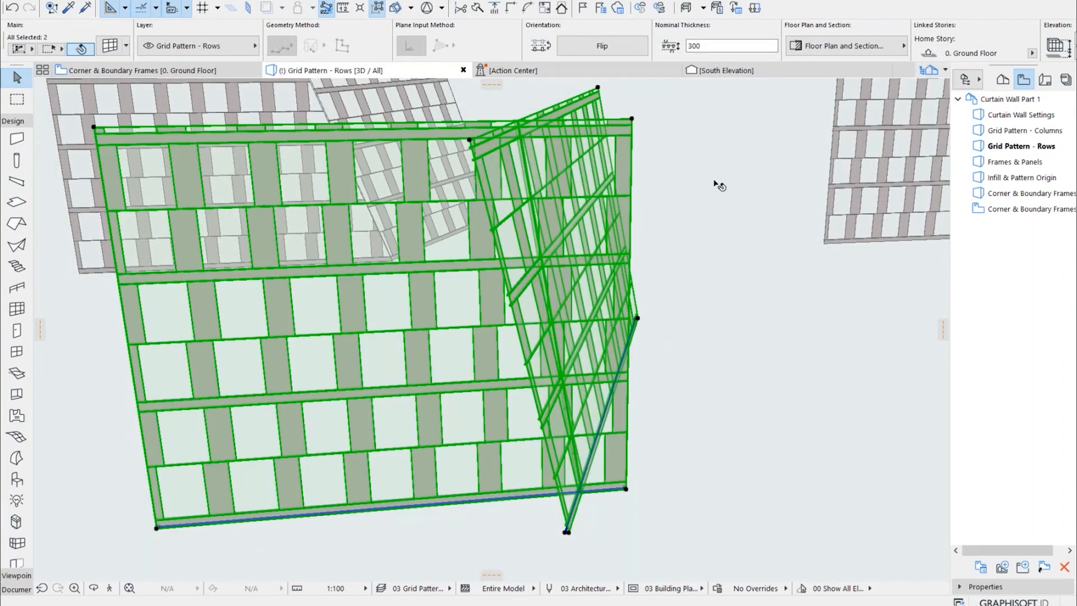
click(709, 171)
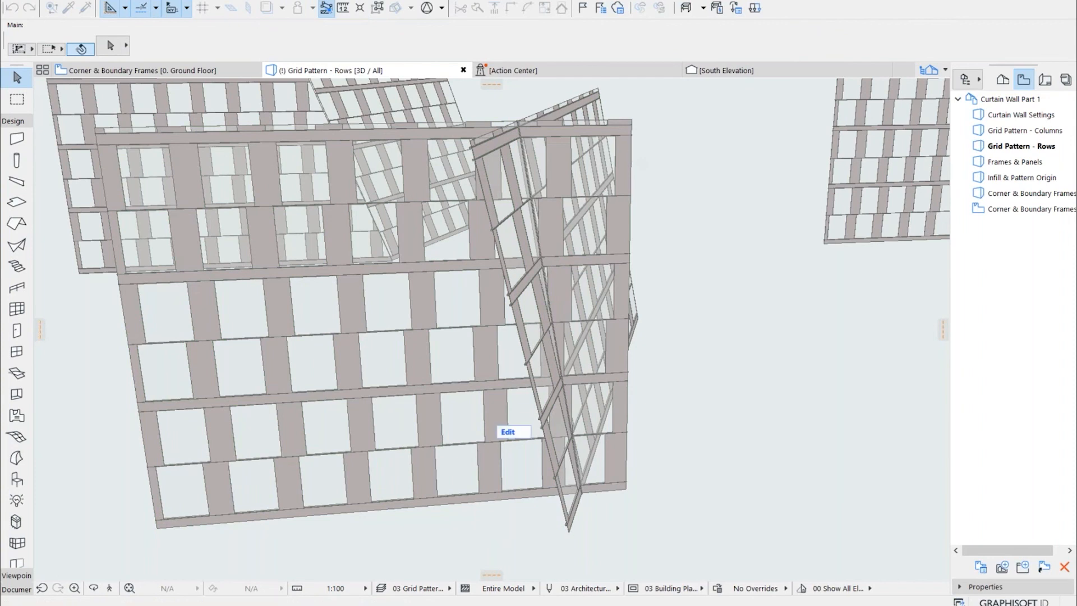
Enter edit mode for the large front curtain wall and delete the strip of panels and frames extending past the common frame
click(520, 411)
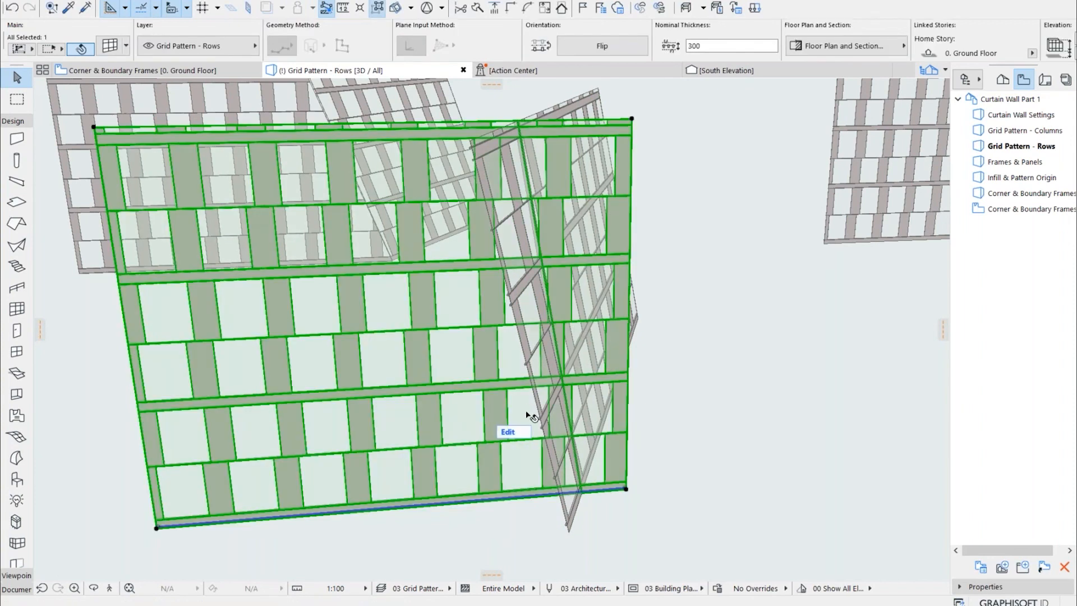
click(512, 433)
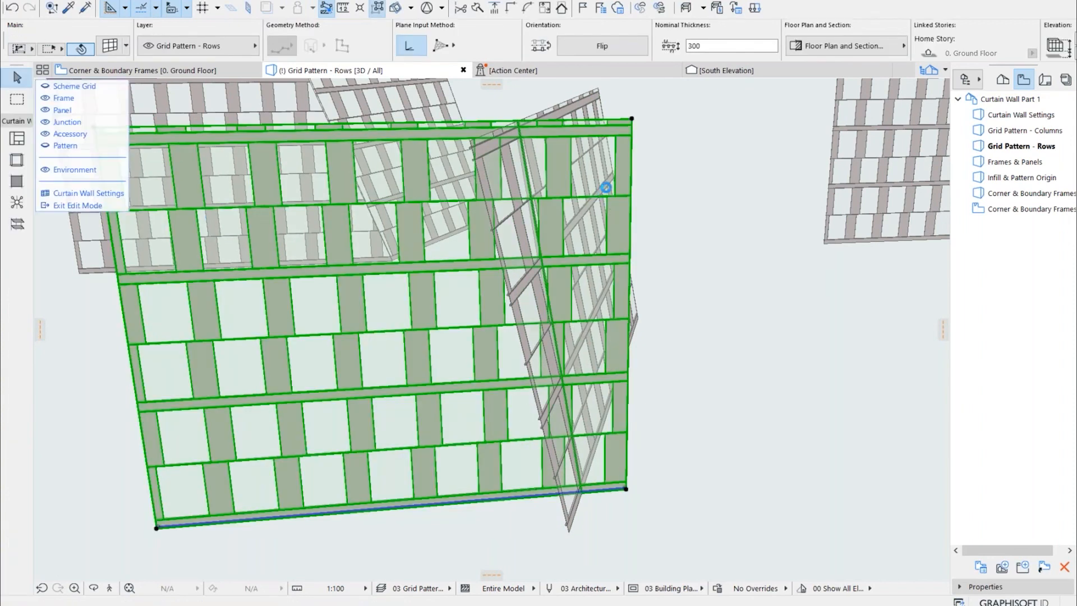
scroll(608, 221, up, 5)
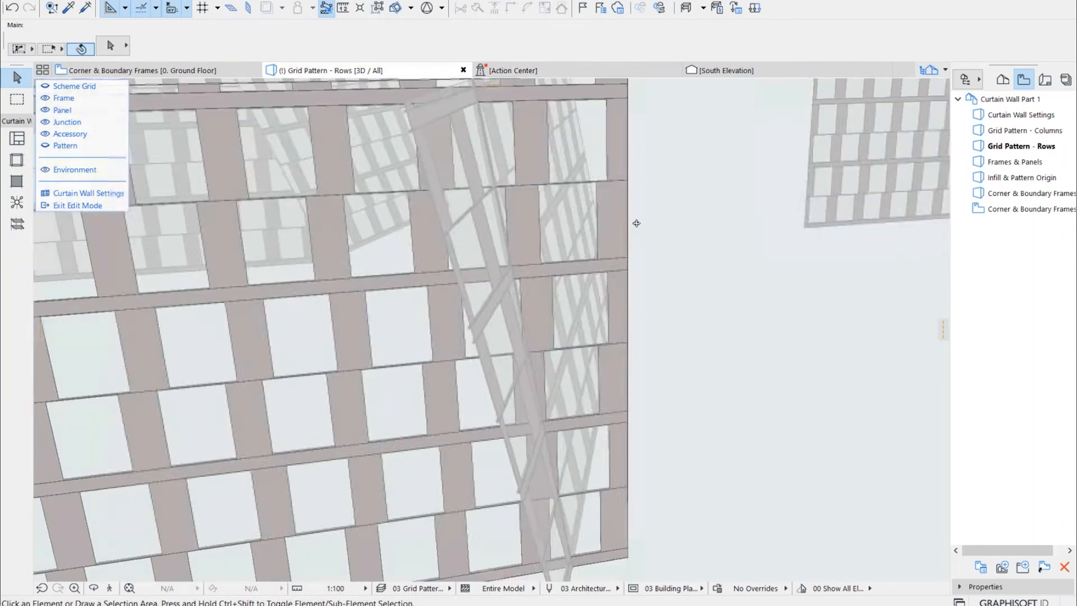
shift+middle_drag(669, 223, 657, 220)
drag(669, 125, 554, 394)
shift+middle_drag(586, 428, 607, 377)
drag(665, 359, 588, 545)
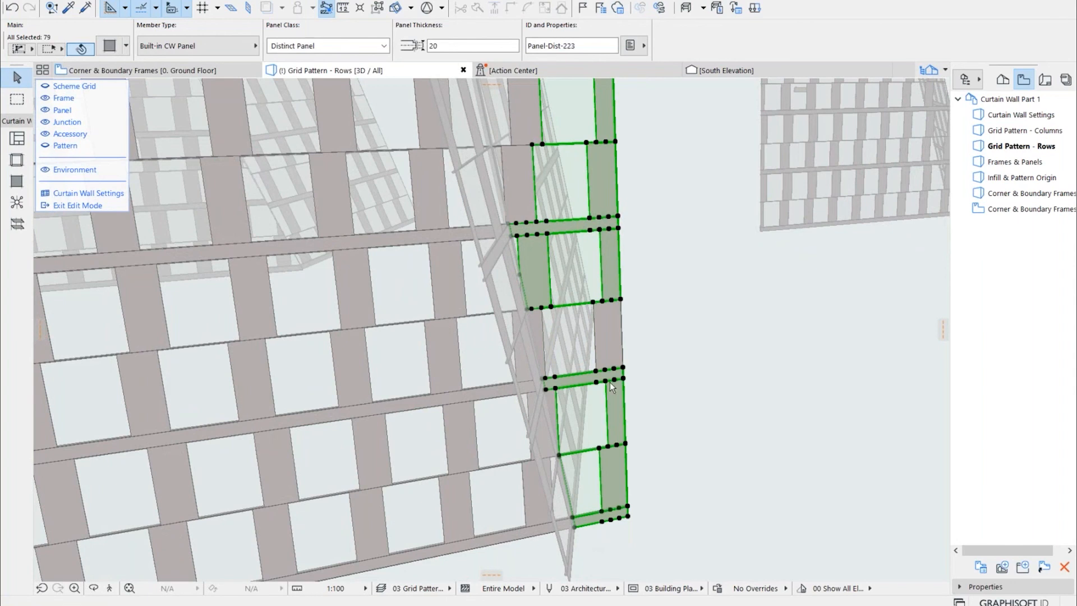
key(Delete)
Select the leftover panels beyond the common frame near the wall's upper corner and the one below them, and delete them
middle_drag(616, 387, 631, 536)
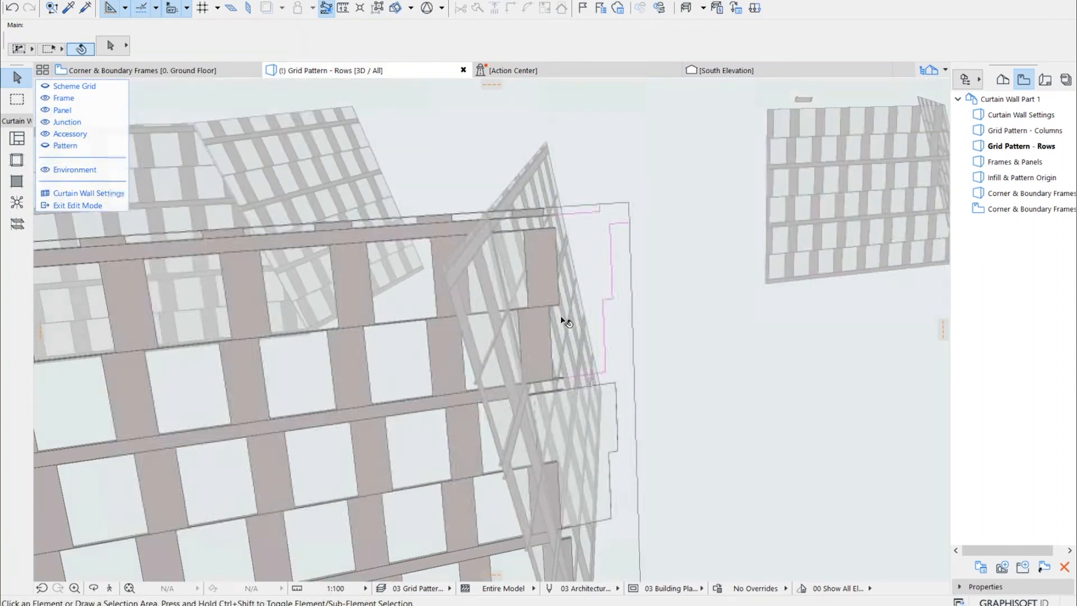
click(548, 289)
shift+click(551, 338)
shift+click(511, 274)
shift+click(525, 218)
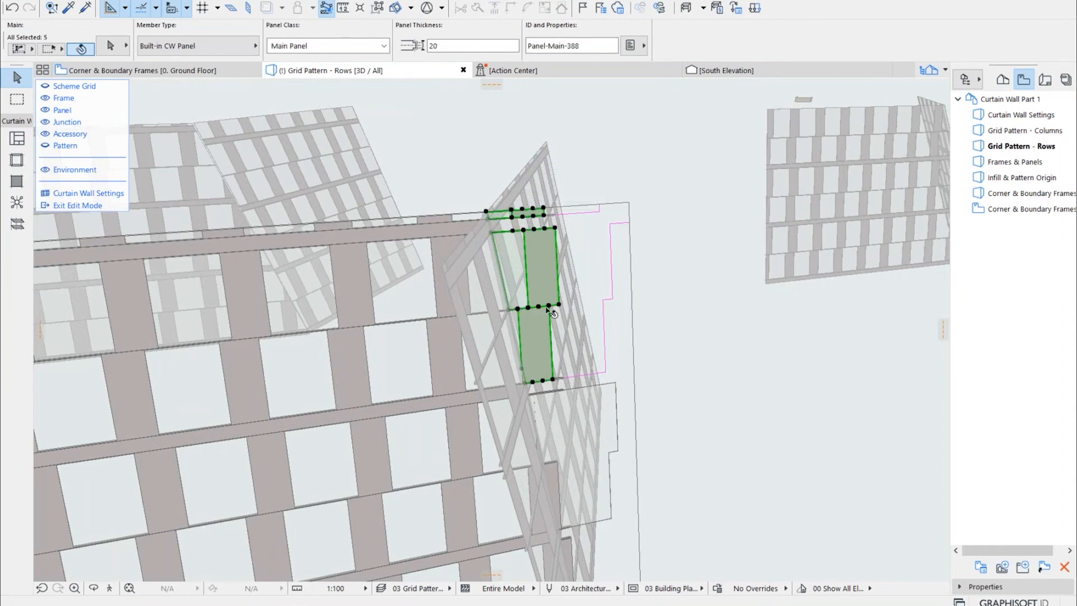
shift+click(539, 402)
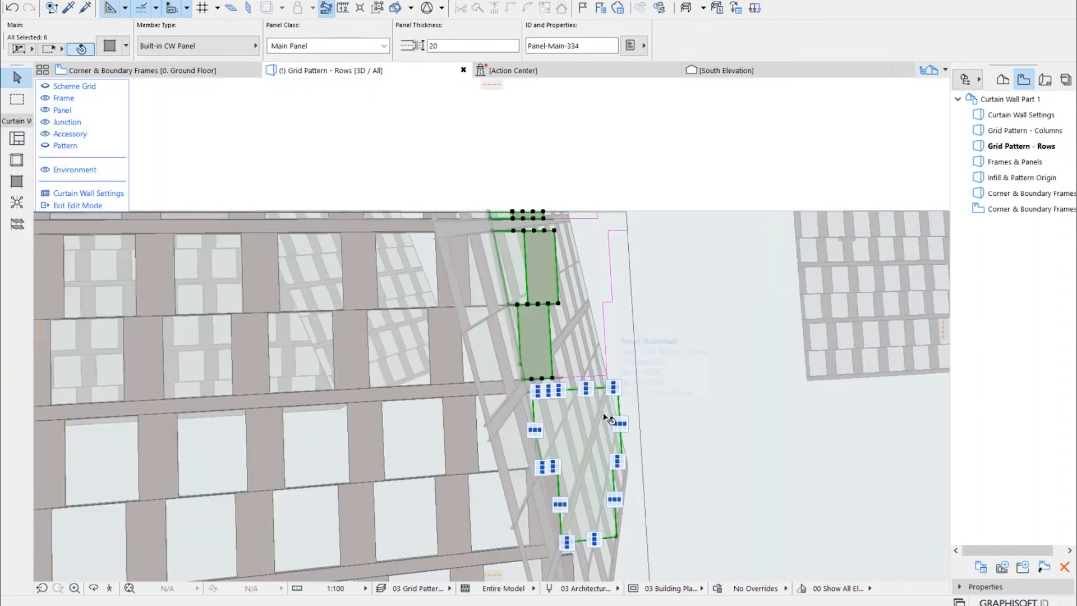
click(678, 327)
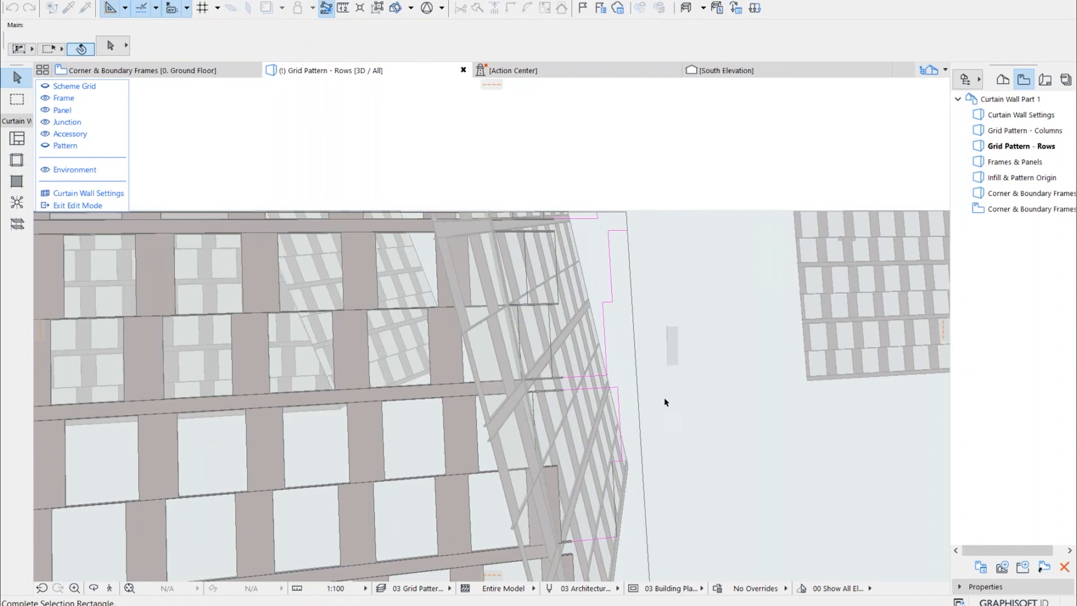
click(696, 394)
Delete the leftover middle transom frames protruding past the common frame, exit curtain wall edit mode, and deselect the wall
scroll(551, 305, up, 5)
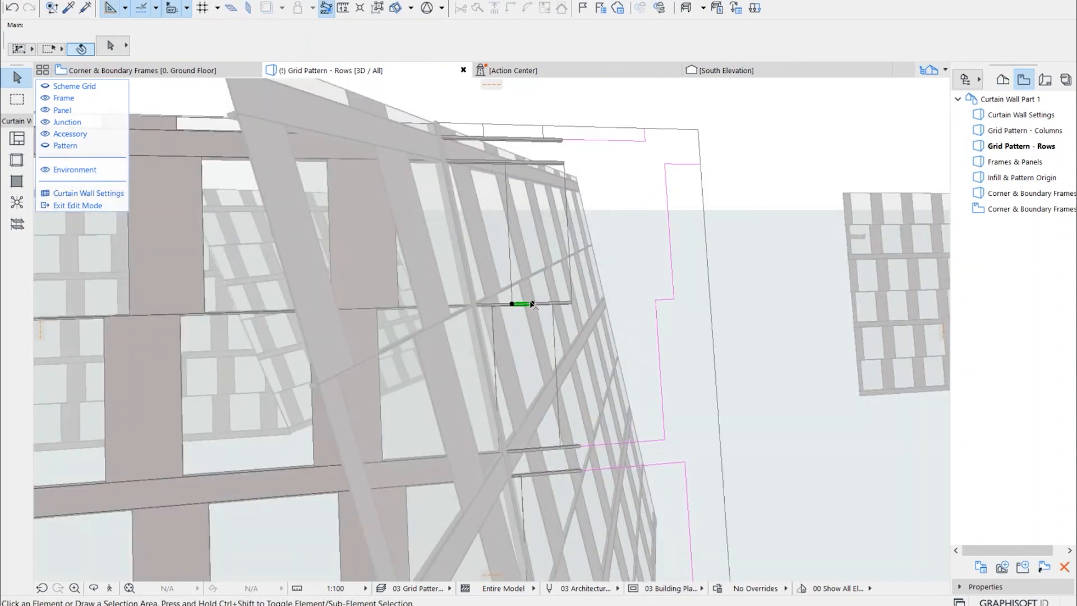
click(548, 306)
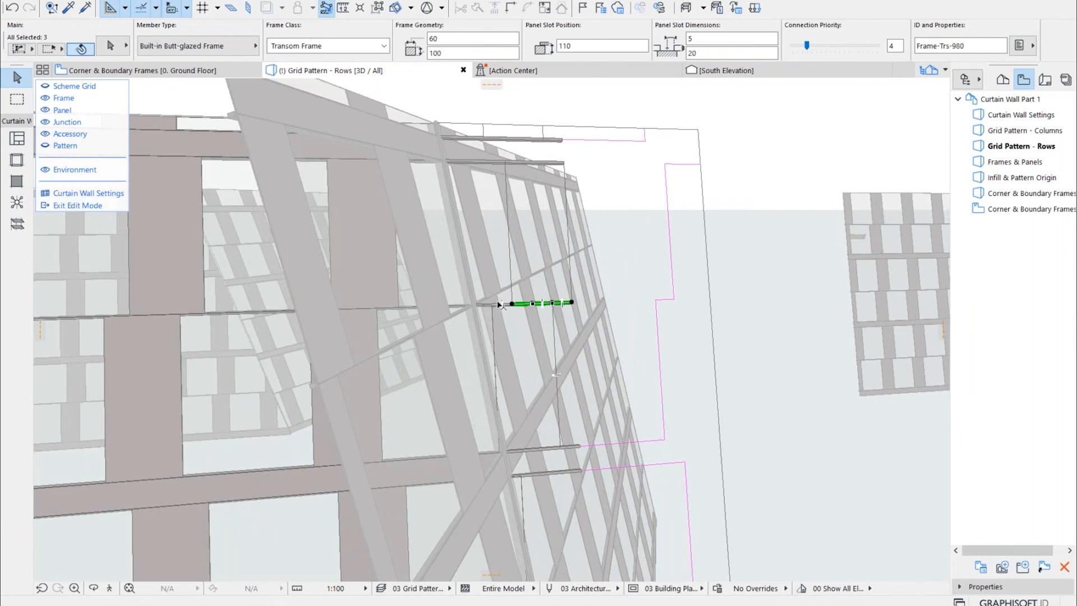
shift+click(493, 336)
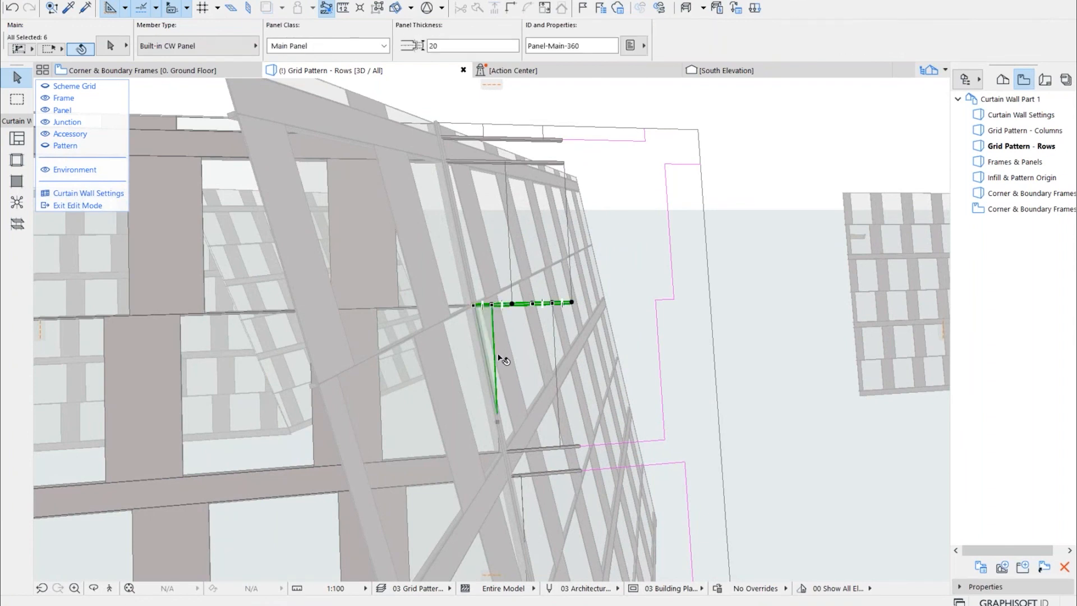
shift+click(534, 450)
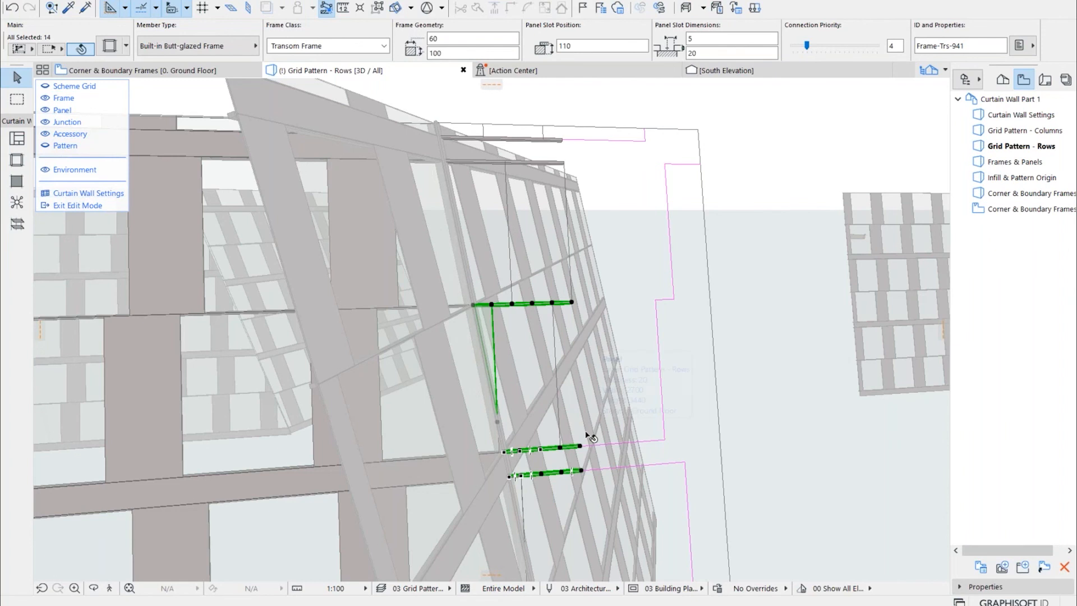
key(Delete)
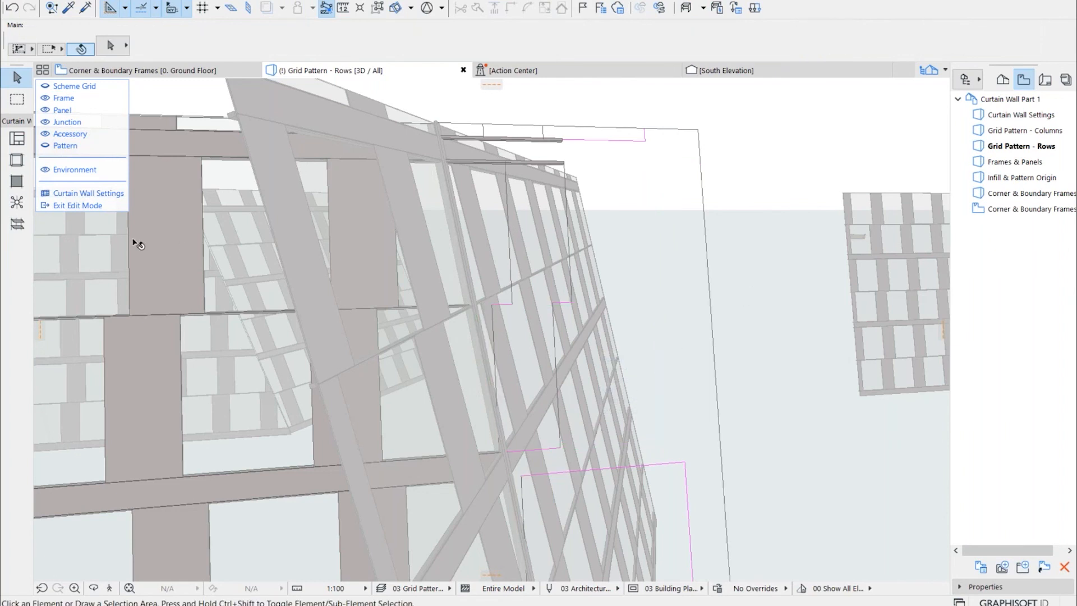
click(79, 205)
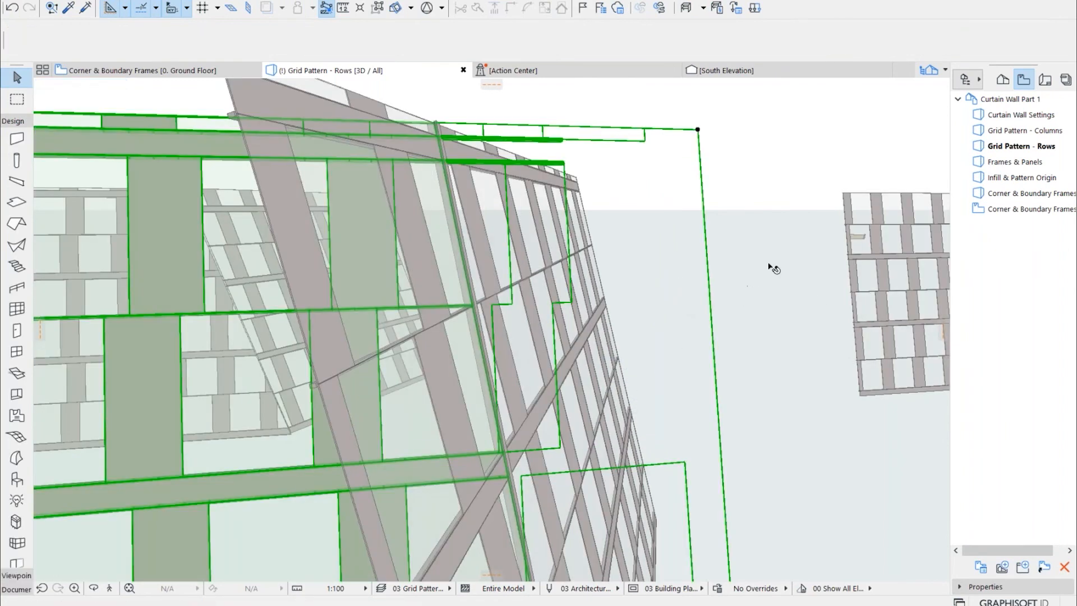
click(758, 270)
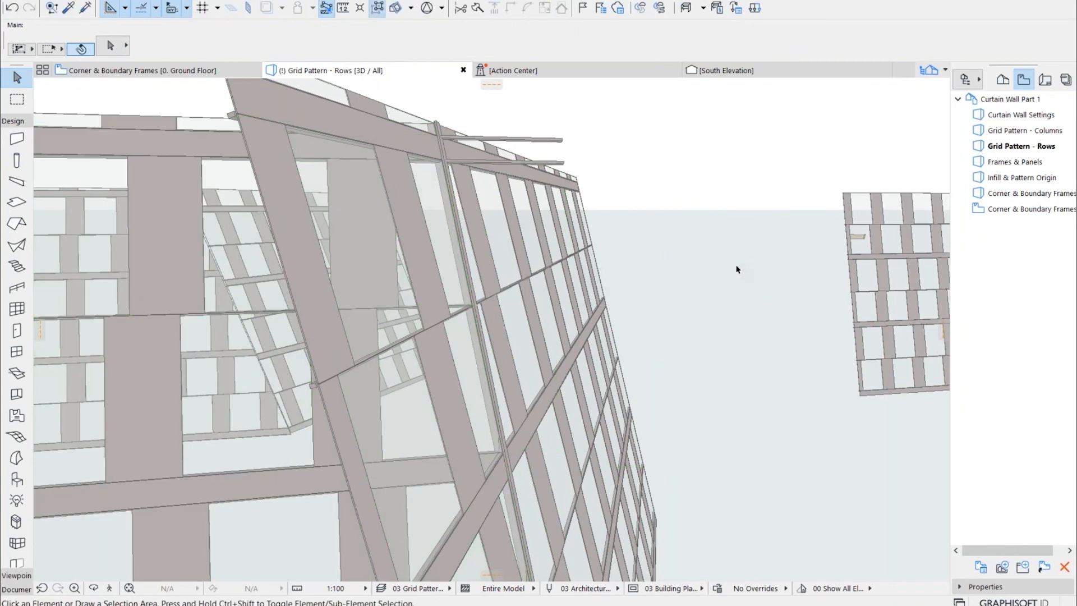
Enter edit mode for the second curtain wall and delete its panels and frames extending past the common frame
shift+middle_drag(702, 313, 474, 443)
shift+middle_drag(443, 275, 545, 325)
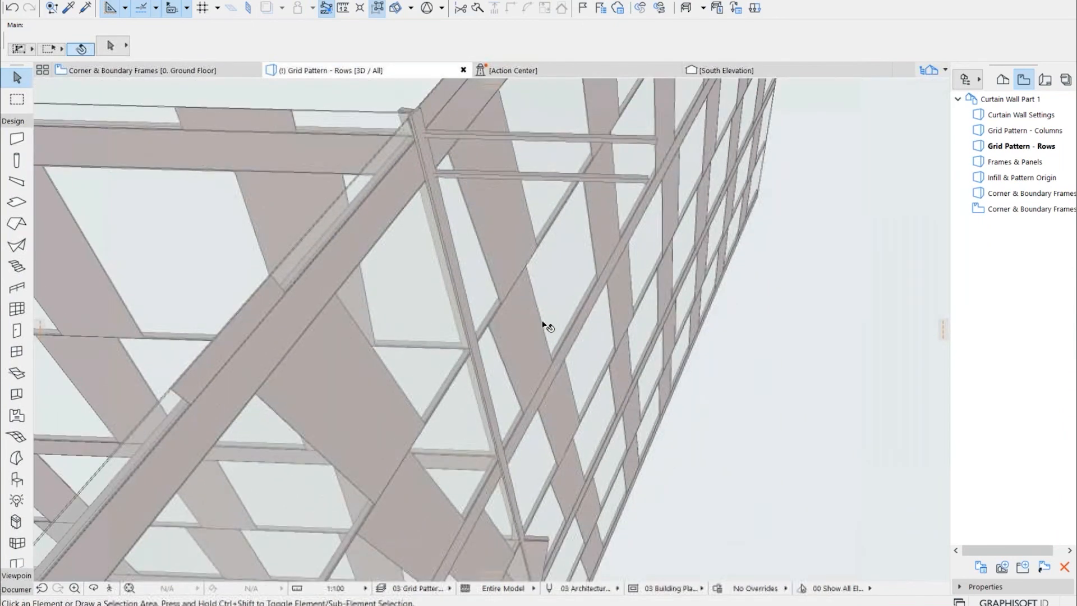
shift+middle_drag(529, 258, 476, 280)
shift+middle_drag(554, 288, 450, 143)
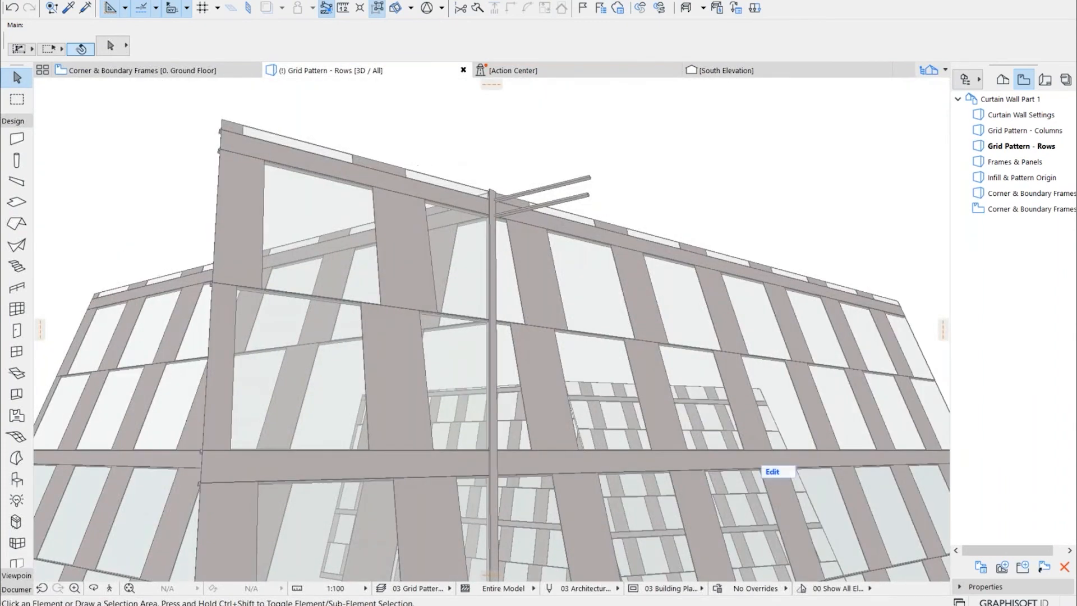
click(767, 463)
click(773, 471)
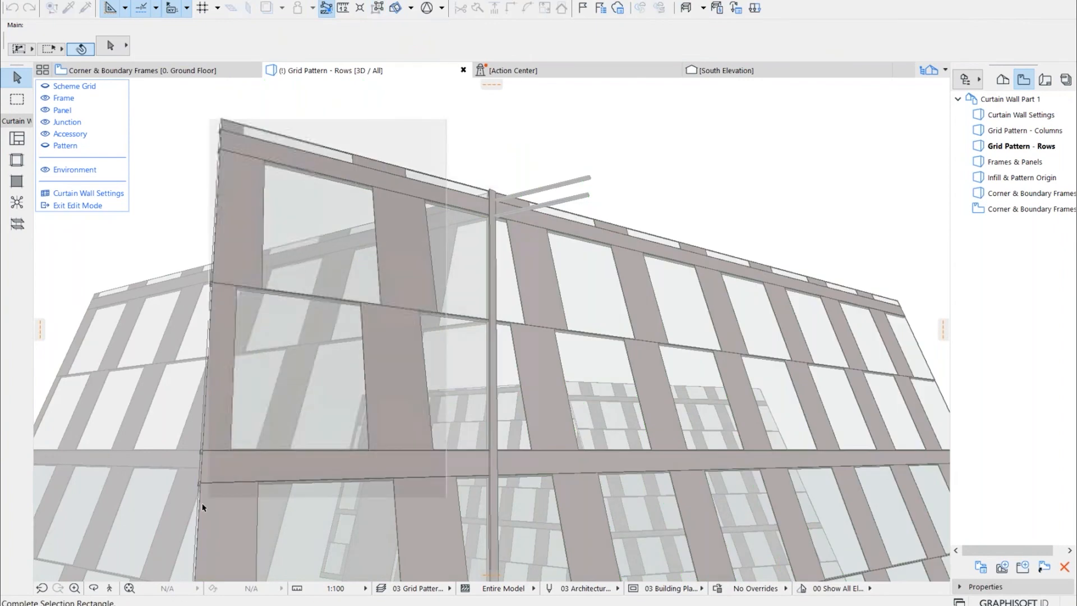
click(172, 542)
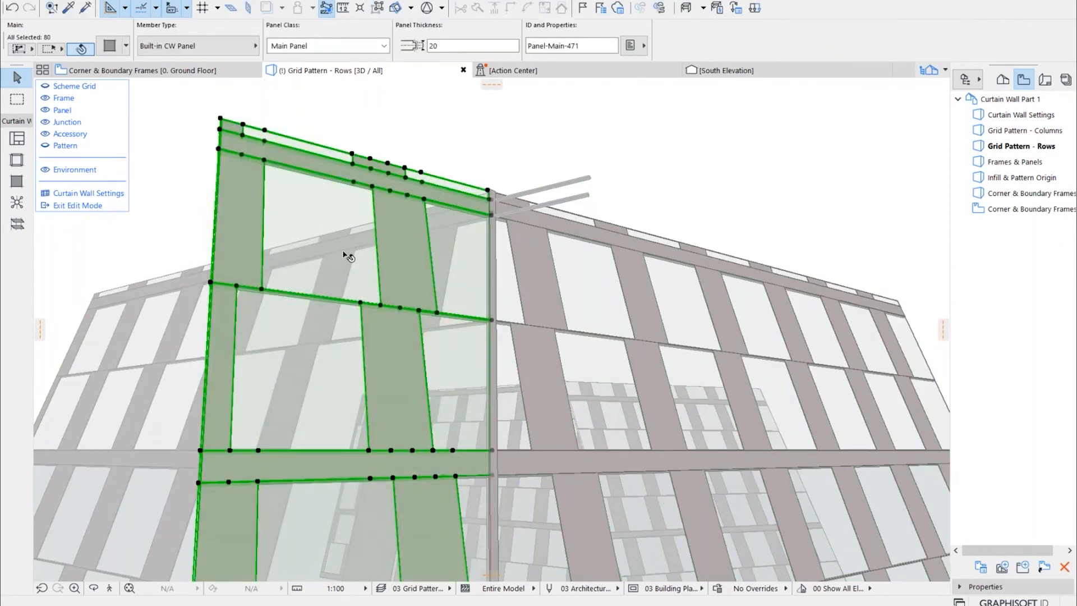
key(Delete)
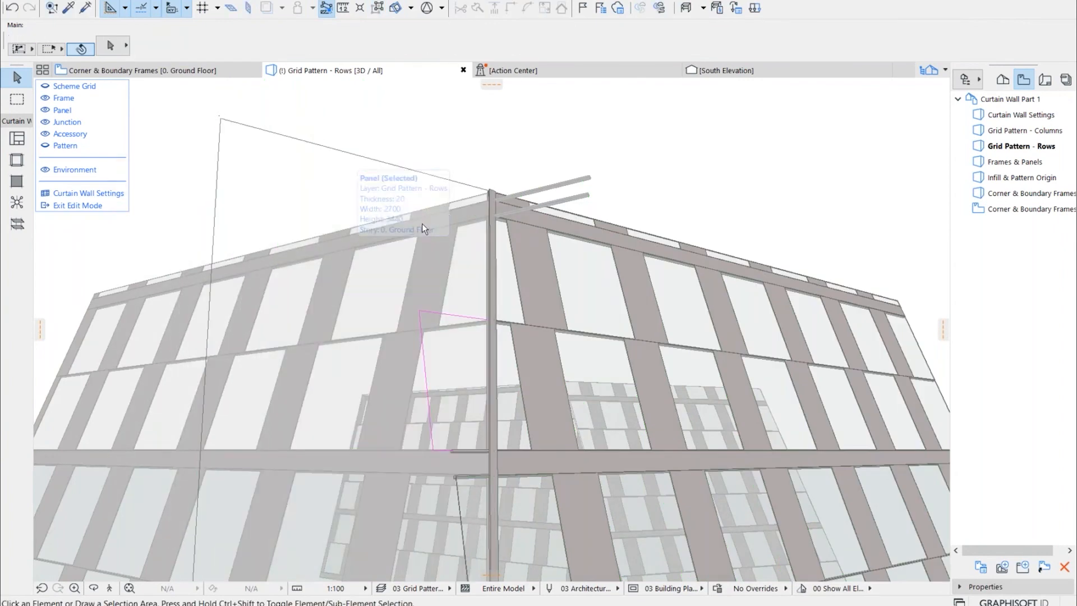
Remove the remaining panel and transom pieces of the second wall beyond the common frame, and exit edit mode
key(Delete)
mouse_move(467, 478)
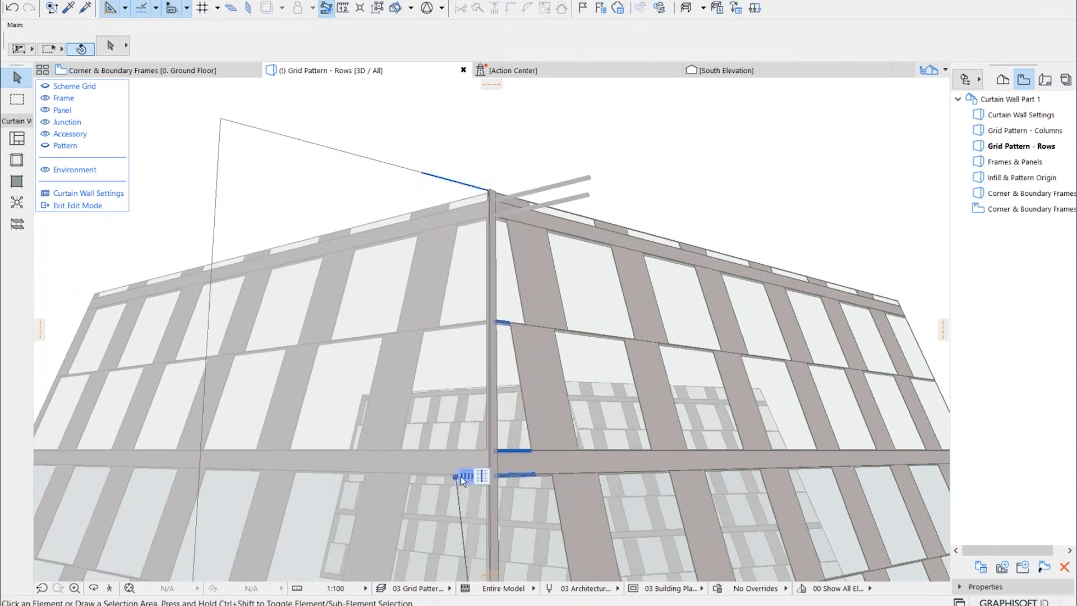
click(460, 478)
key(Delete)
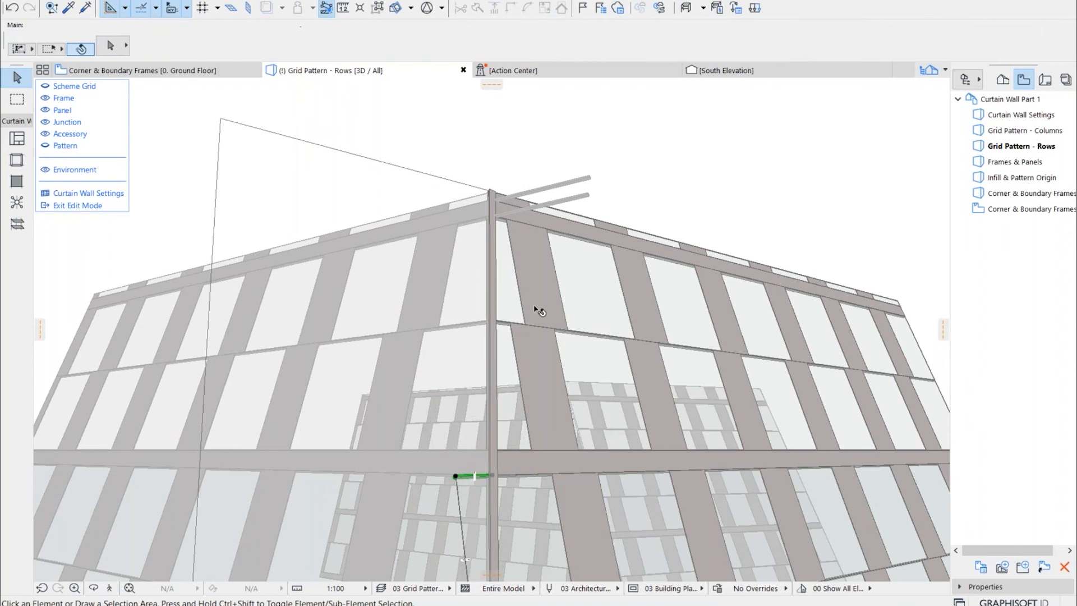
click(82, 206)
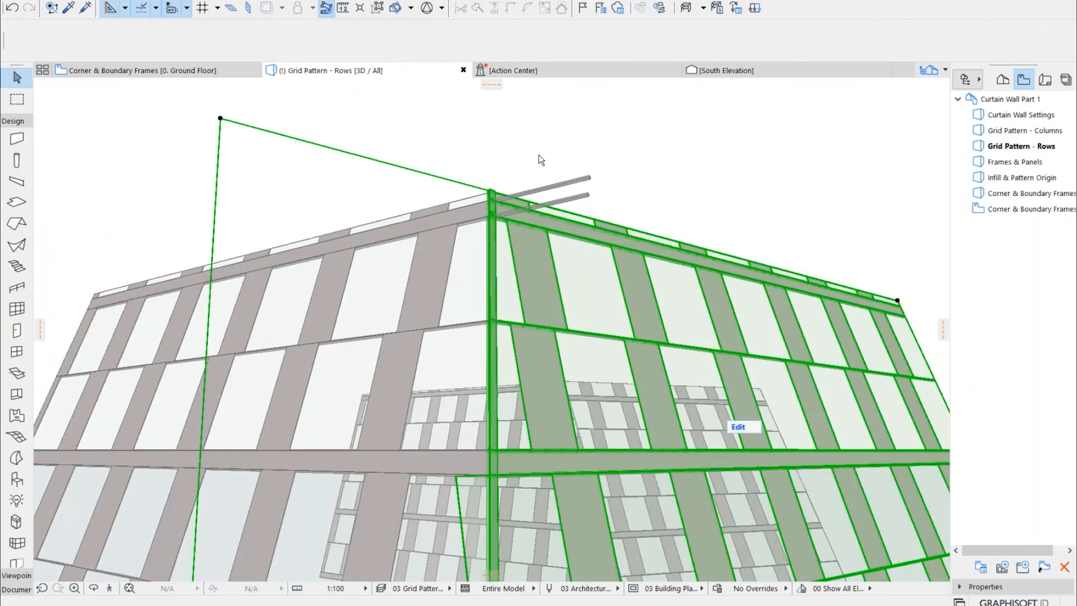
click(603, 158)
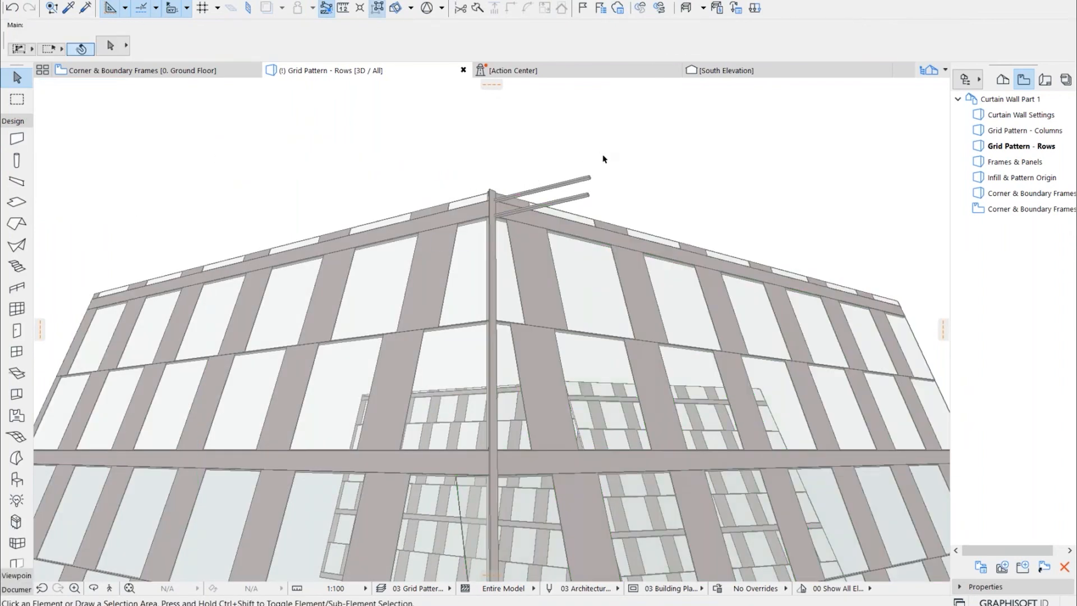
Enter edit mode for the first curtain wall, delete its ten leftover upper transom frames protruding past the corner, exit edit mode and deselect the wall
click(569, 184)
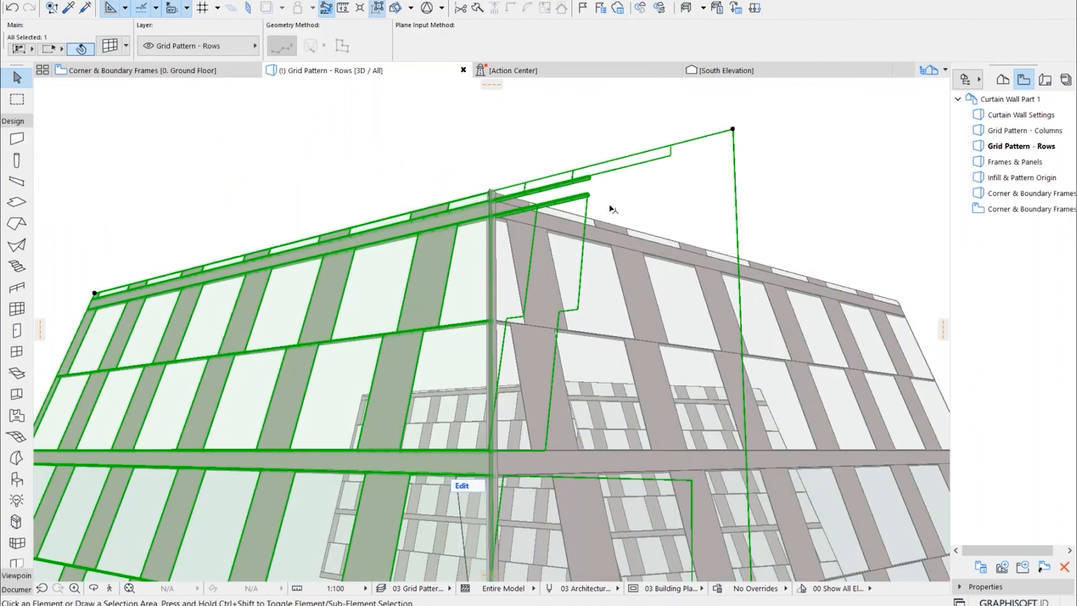
click(469, 484)
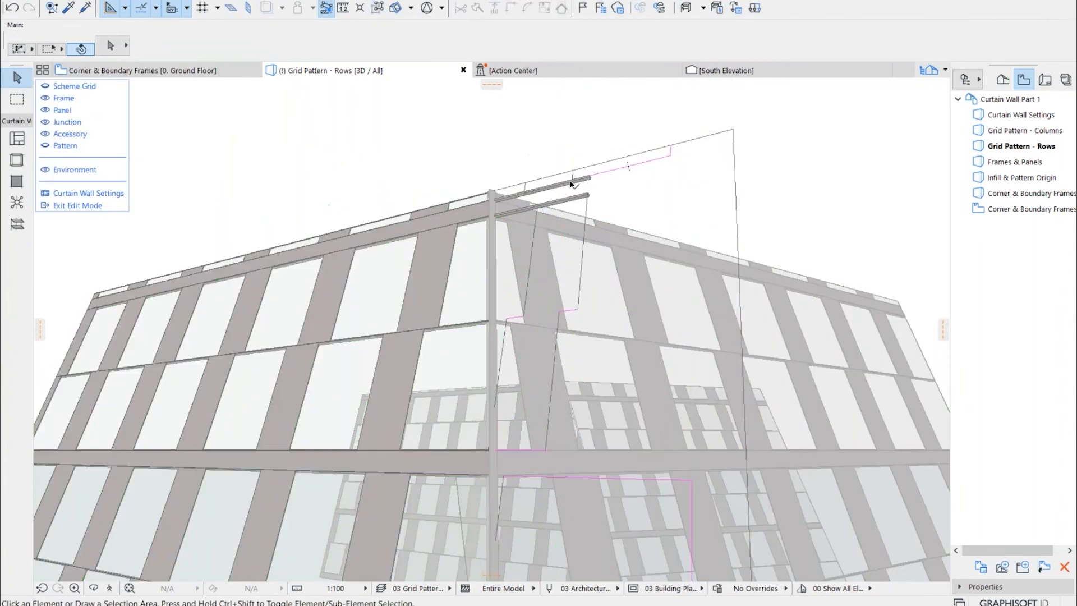
click(566, 182)
shift+click(542, 190)
shift+click(516, 197)
shift+click(526, 195)
shift+click(508, 214)
shift+click(549, 203)
shift+click(533, 206)
shift+click(578, 196)
shift+click(561, 201)
shift+click(583, 178)
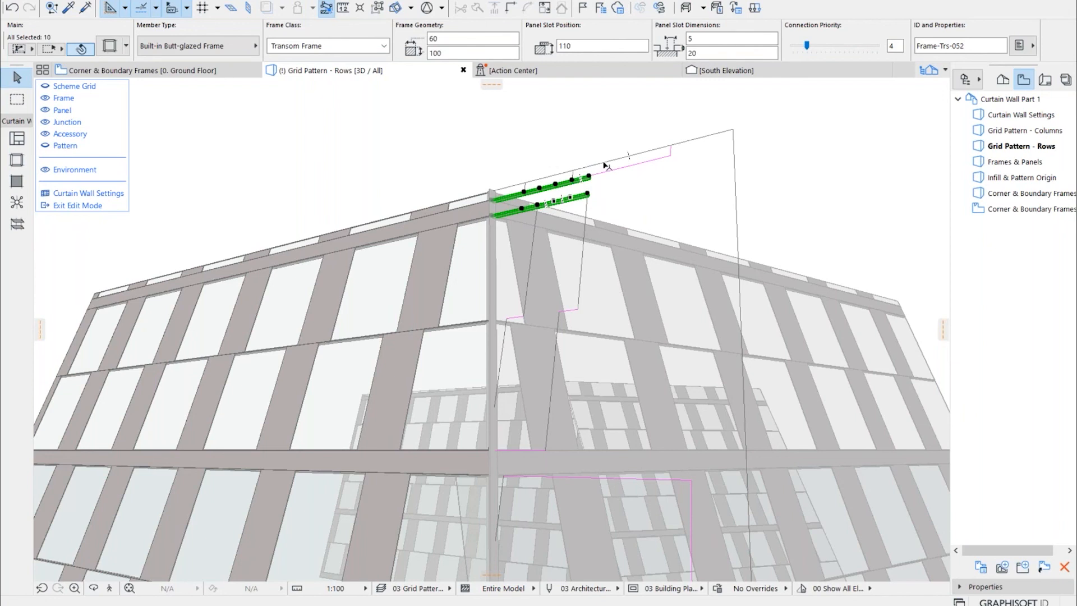
key(Delete)
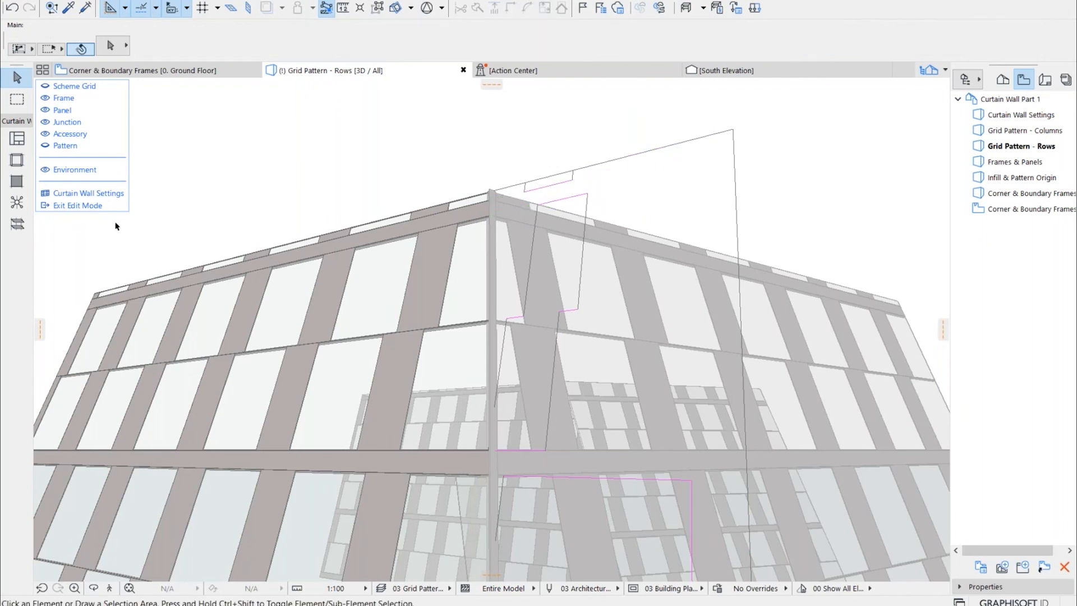
click(78, 206)
click(360, 139)
Examine the trimmed corner where the two curtain walls meet at the common frame, selecting each wall to inspect its extent
mouse_move(361, 140)
mouse_down()
mouse_move(455, 187)
mouse_move(499, 194)
mouse_up()
scroll(490, 150, up, 3)
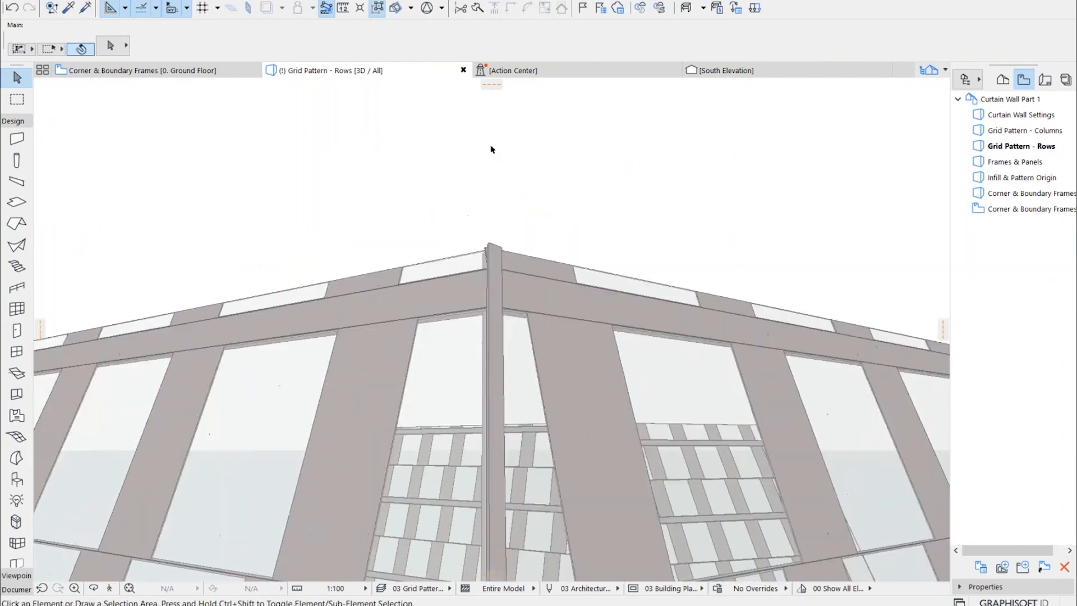
scroll(507, 194, down, 2)
shift+middle_drag(516, 207, 701, 337)
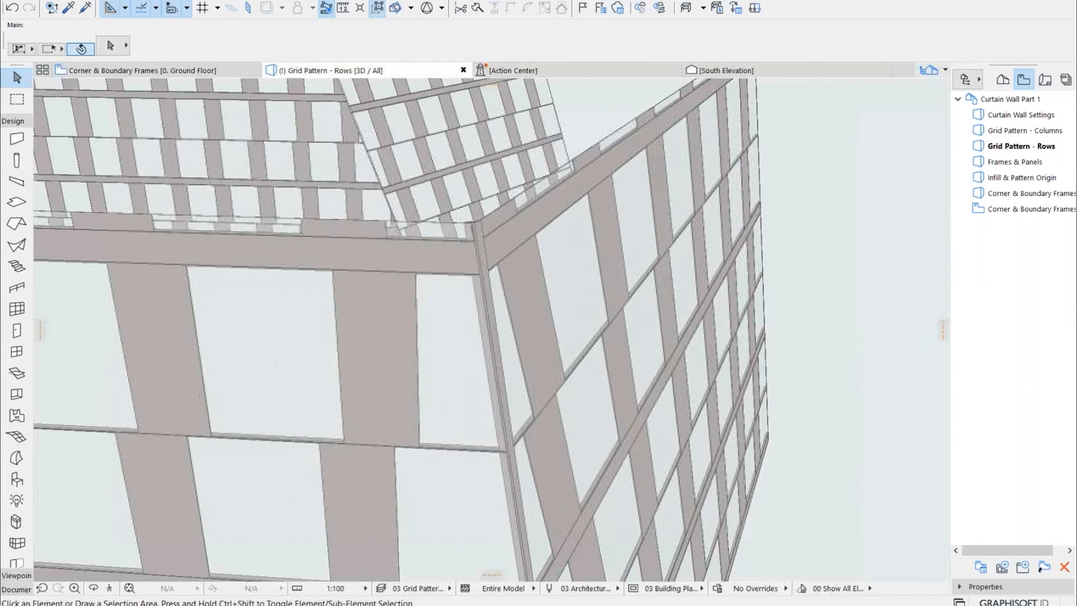
click(555, 244)
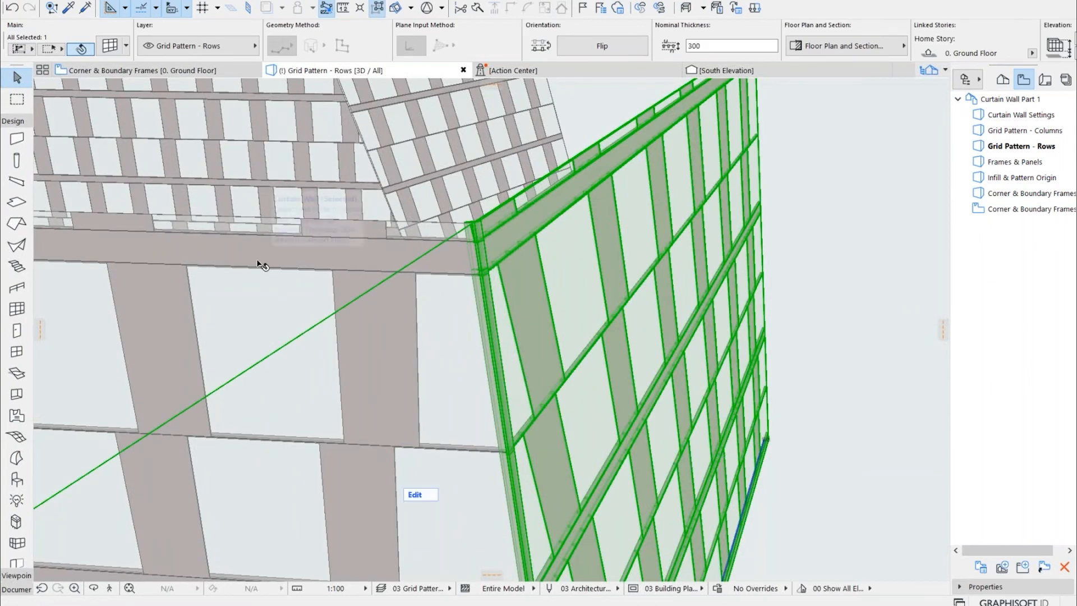
click(260, 263)
shift+middle_drag(395, 317, 370, 317)
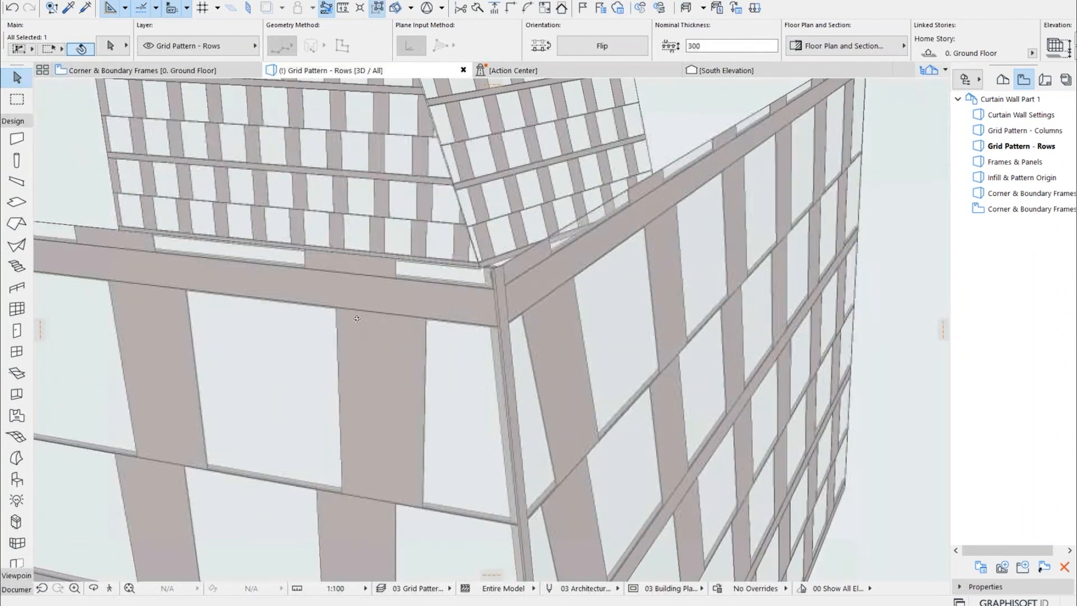
click(920, 166)
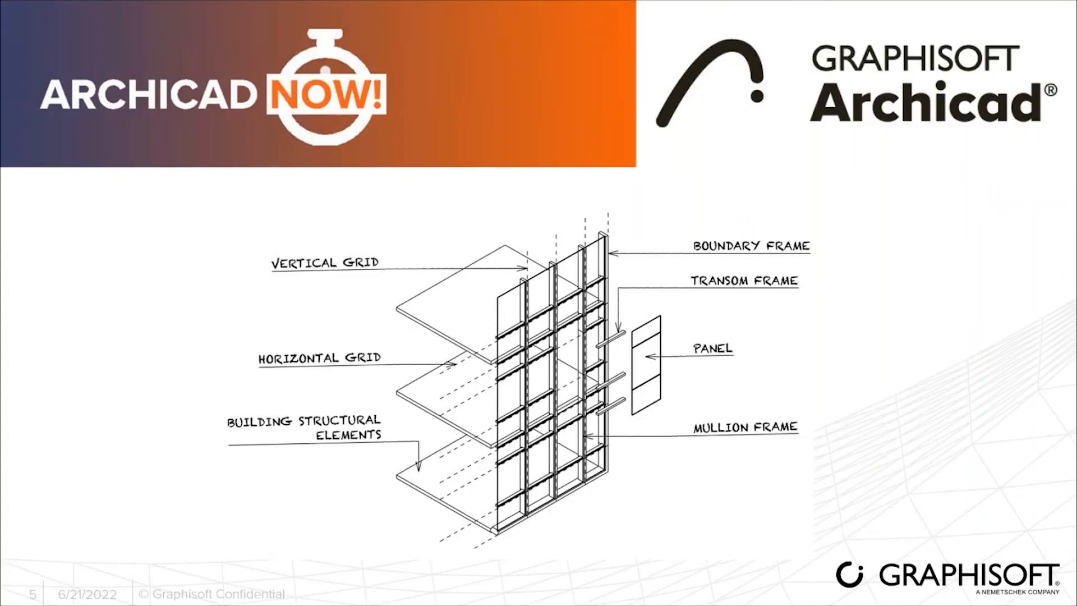
key(Right)
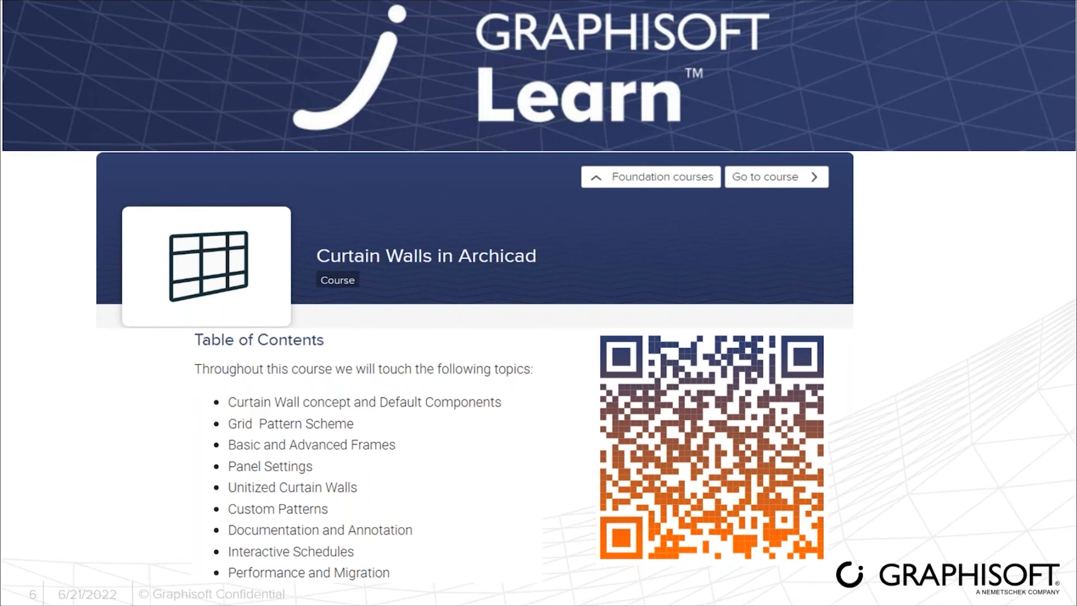
key(Right)
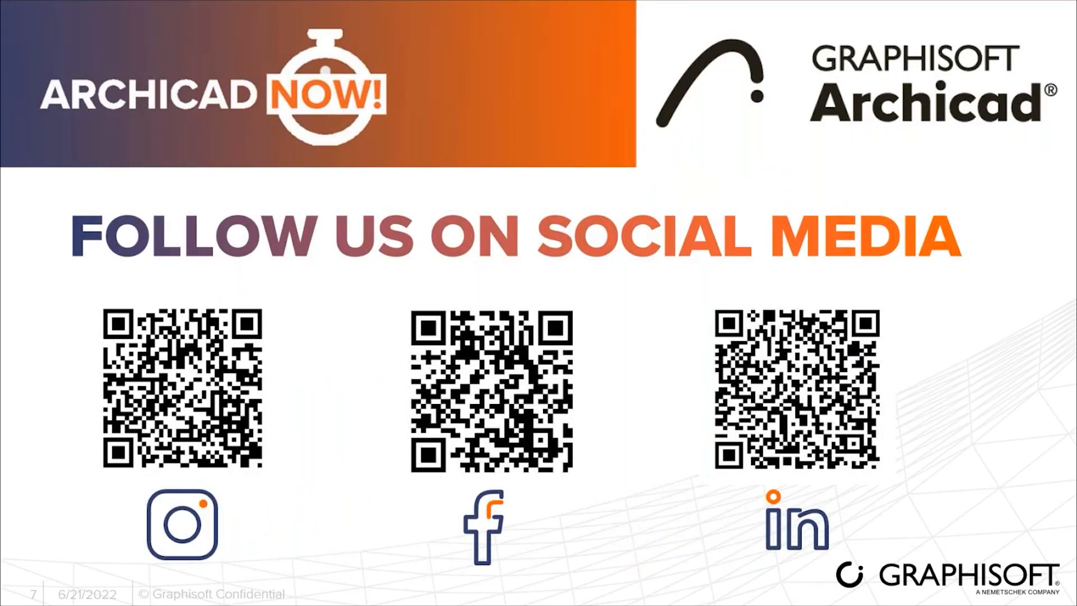